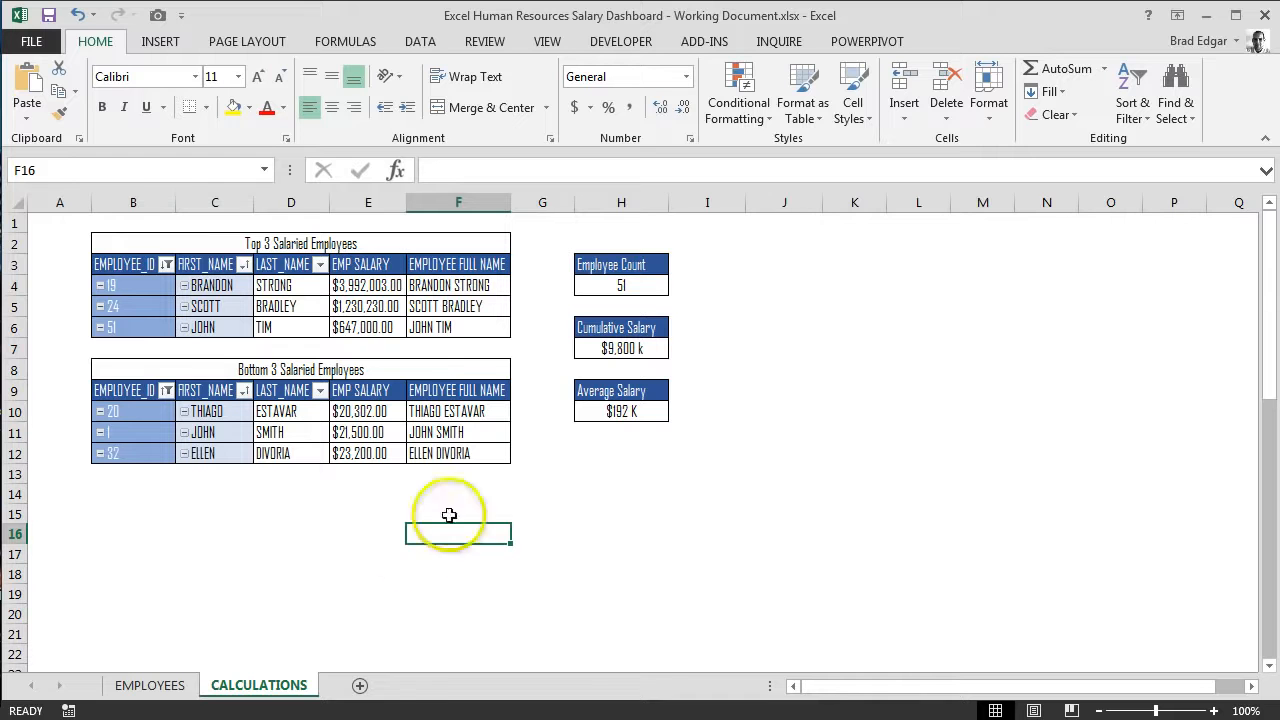
Step: Add a new worksheet after CALCULATIONS and rename it DASHBOARD
{"action": "left_click", "coordinate": [360, 687]}
{"action": "right_click", "coordinate": [355, 686]}
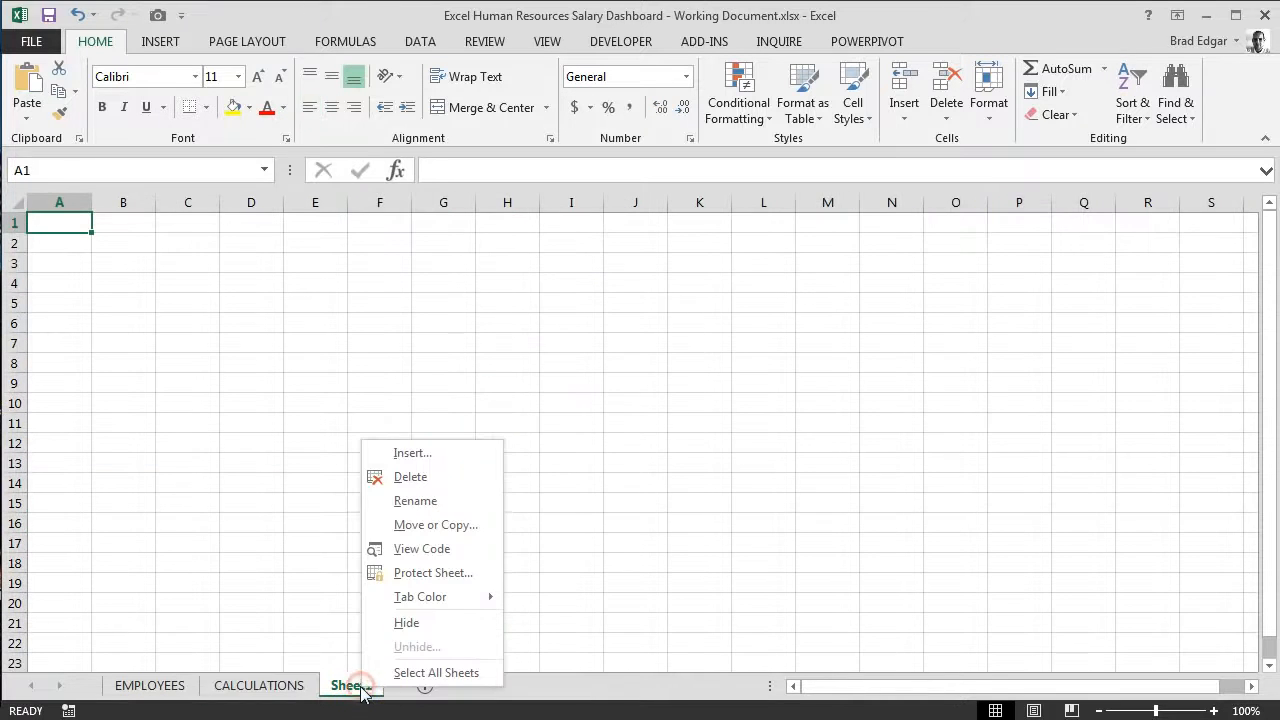
{"action": "left_click", "coordinate": [416, 501]}
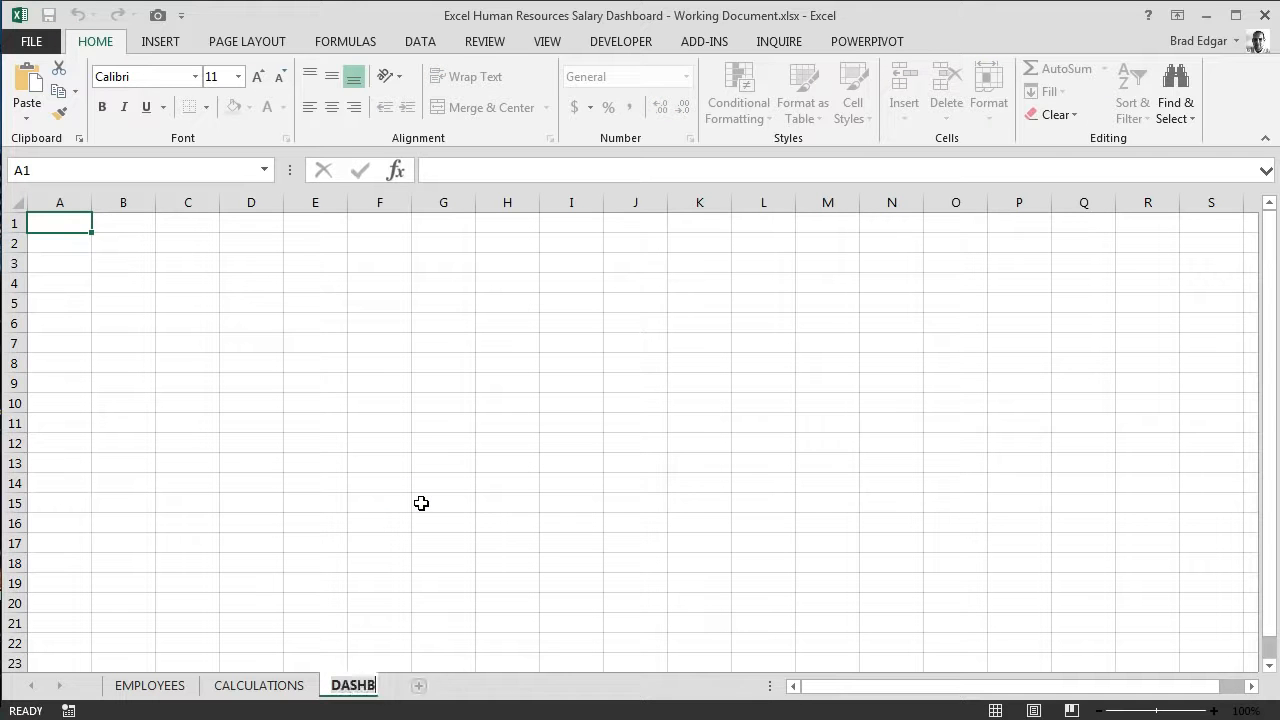
{"action": "key", "text": "Return"}
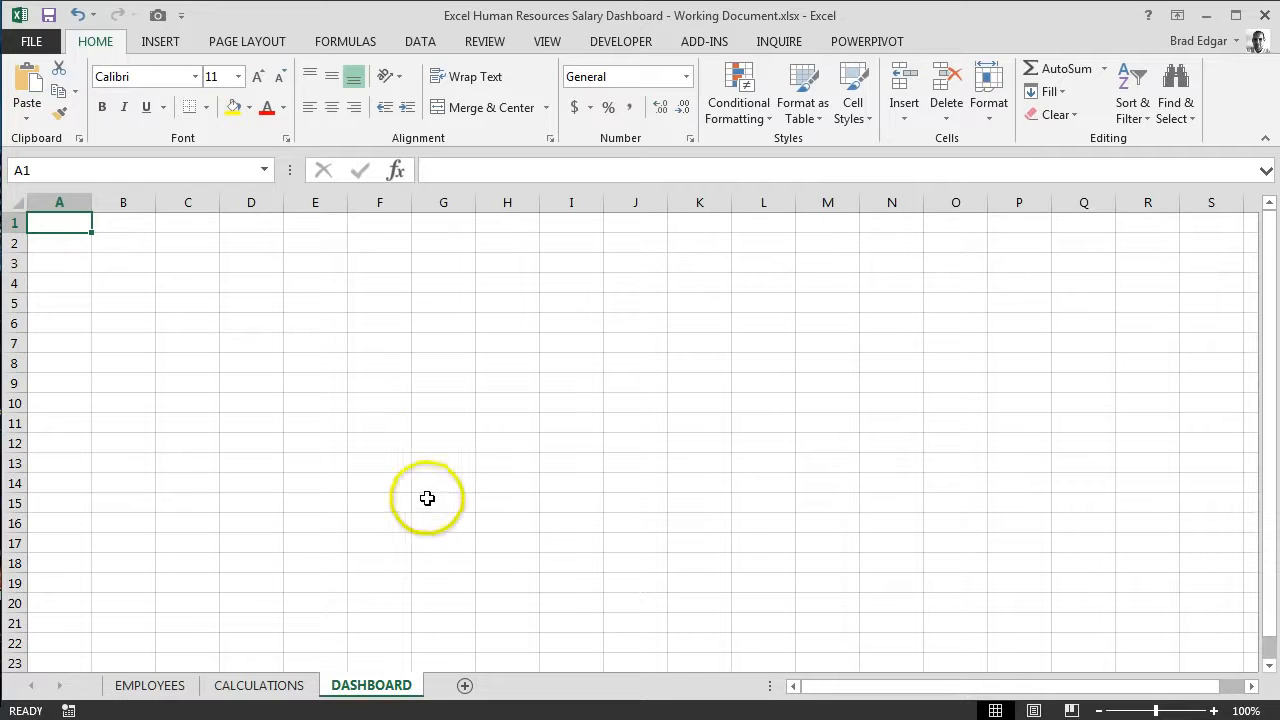
Step: Hide the gridlines on the DASHBOARD sheet
{"action": "left_click", "coordinate": [434, 440]}
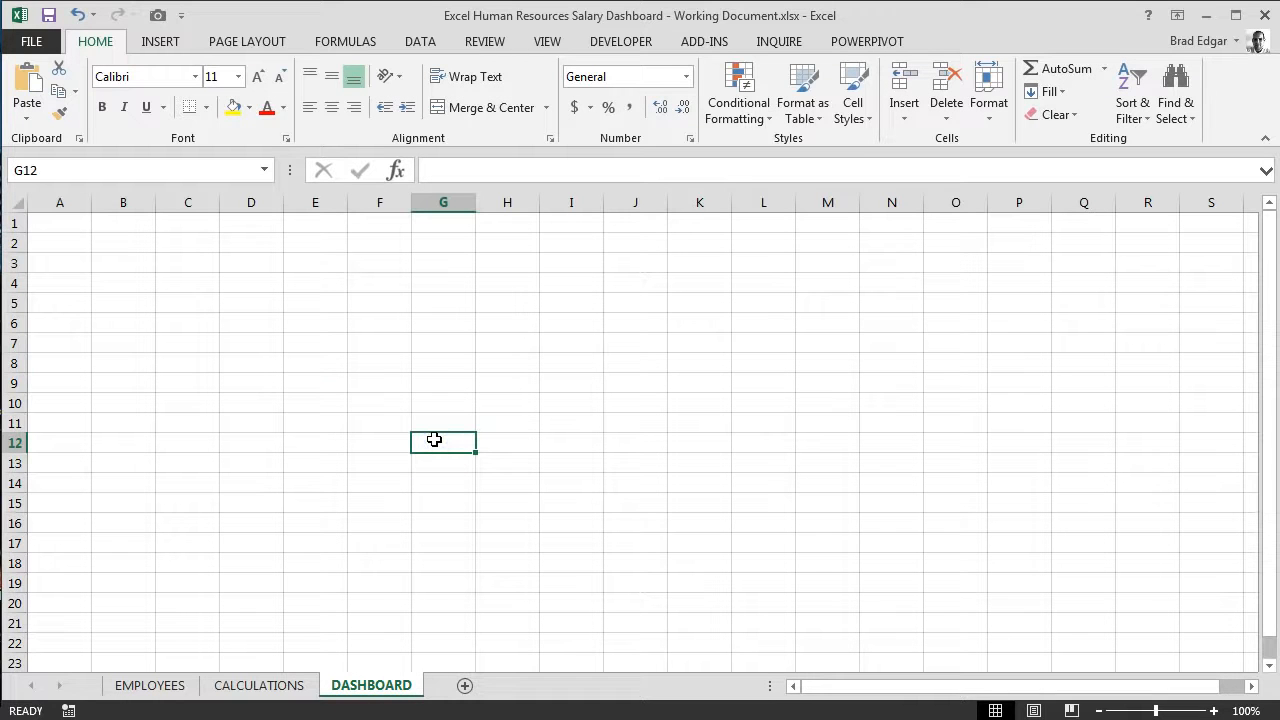
{"action": "key", "text": "alt"}
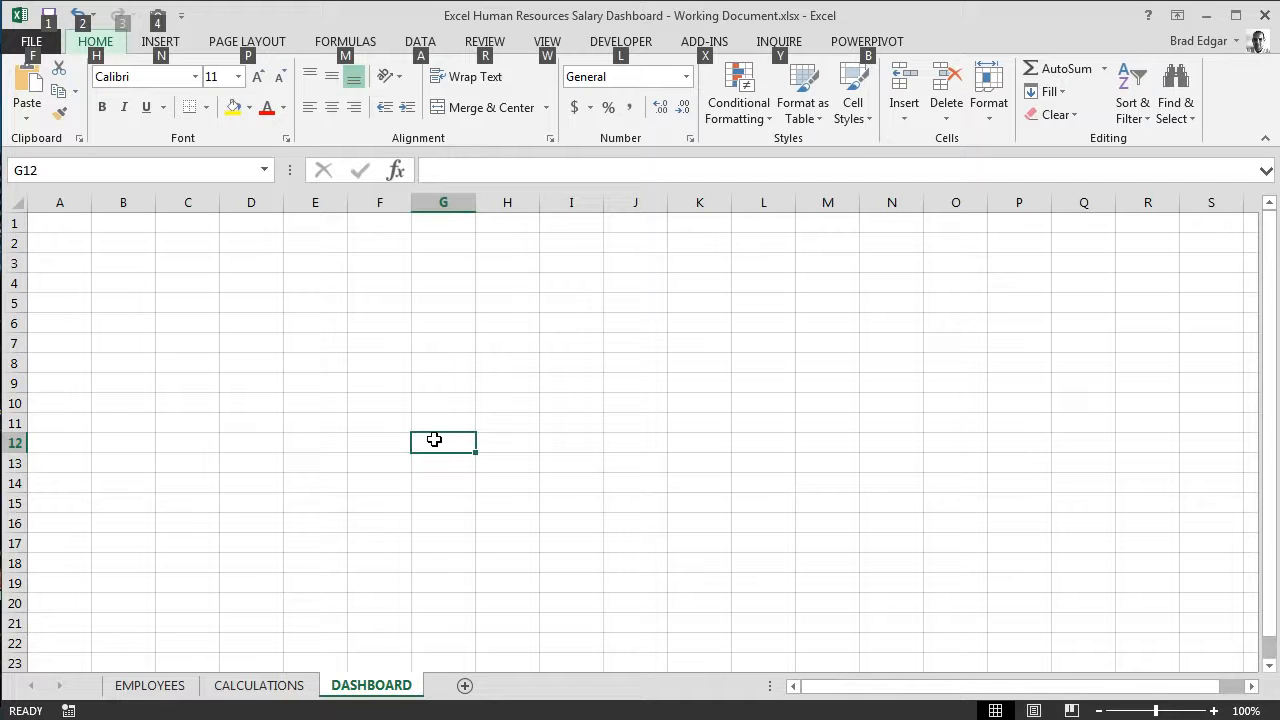
{"action": "key", "text": "w"}
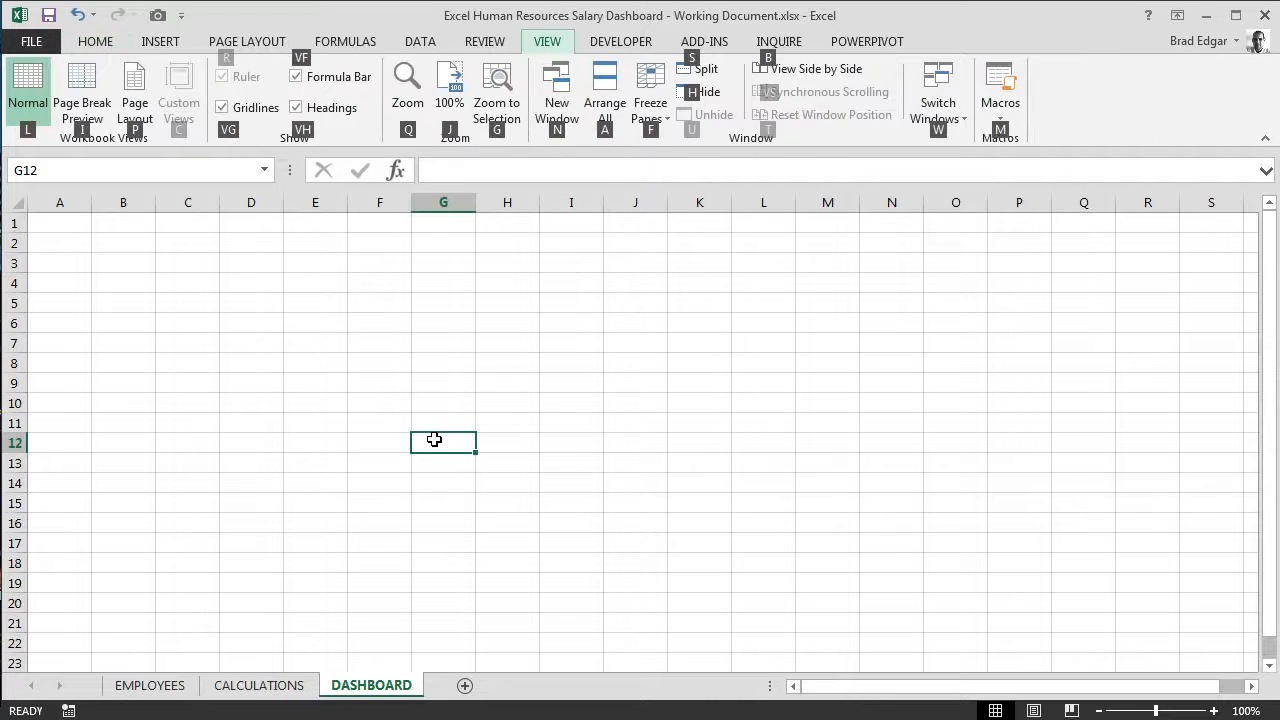
{"action": "key", "text": "v"}
{"action": "key", "text": "g"}
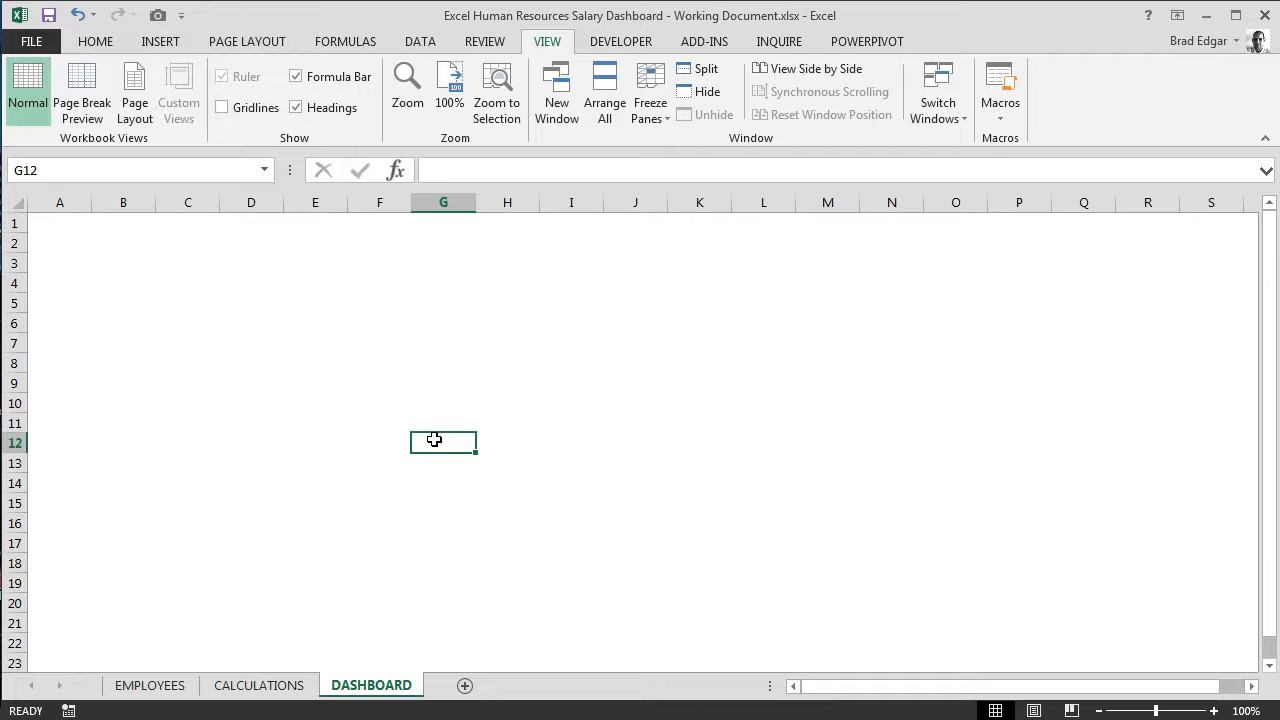
{"action": "left_click", "coordinate": [268, 328]}
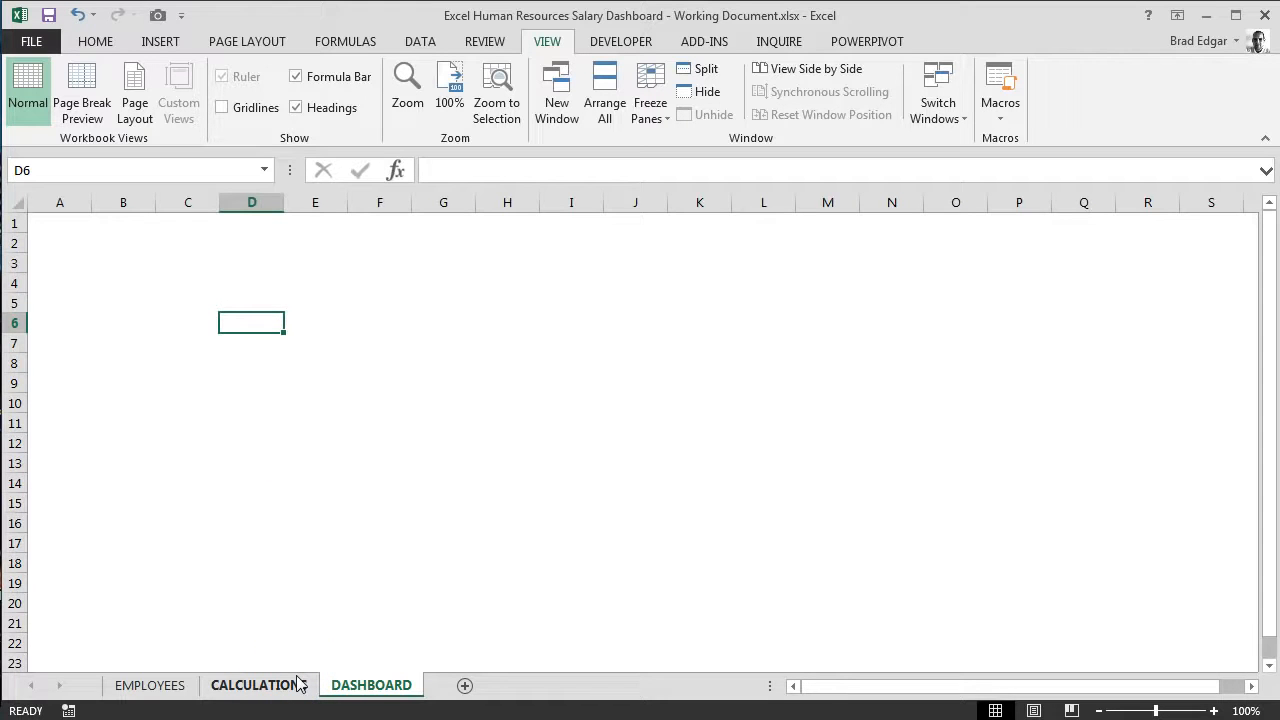
Step: Insert a COUNTRY_NAME slicer for the Top 3 Salaried Employees pivot table on the CALCULATIONS sheet and shift it slightly off the table
{"action": "left_click", "coordinate": [255, 685]}
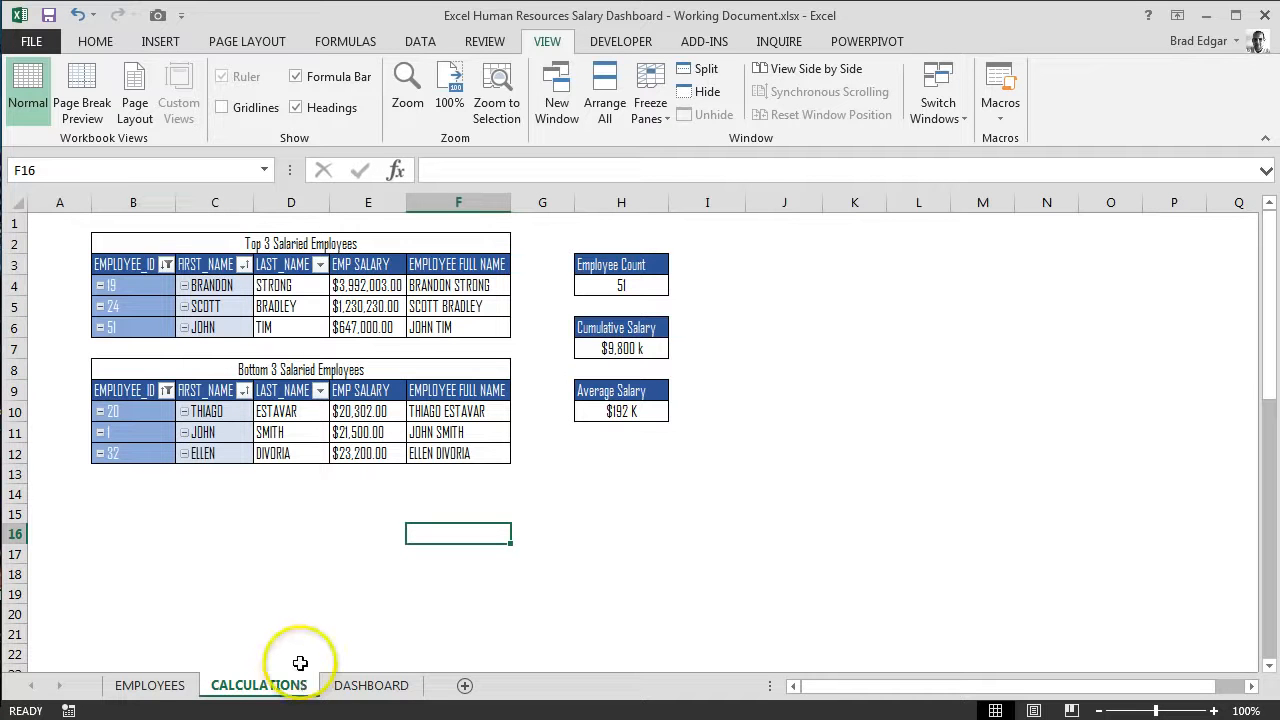
{"action": "left_click", "coordinate": [147, 290]}
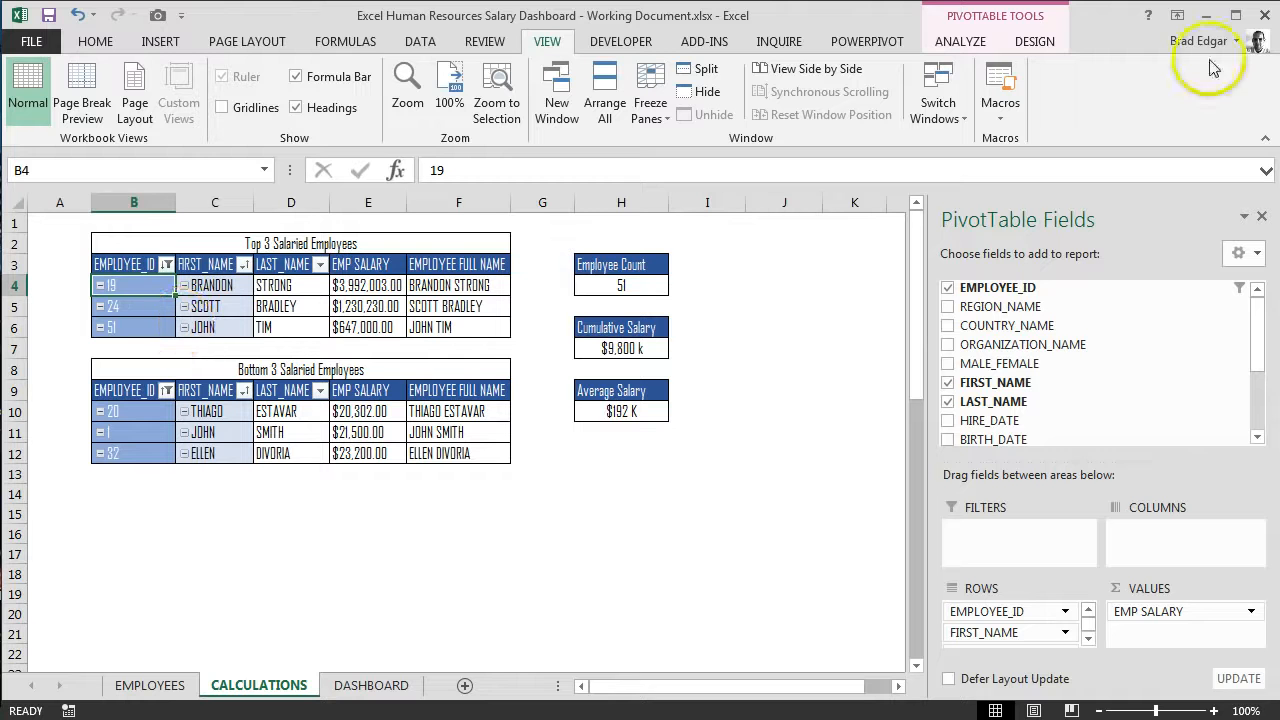
{"action": "left_click", "coordinate": [978, 42]}
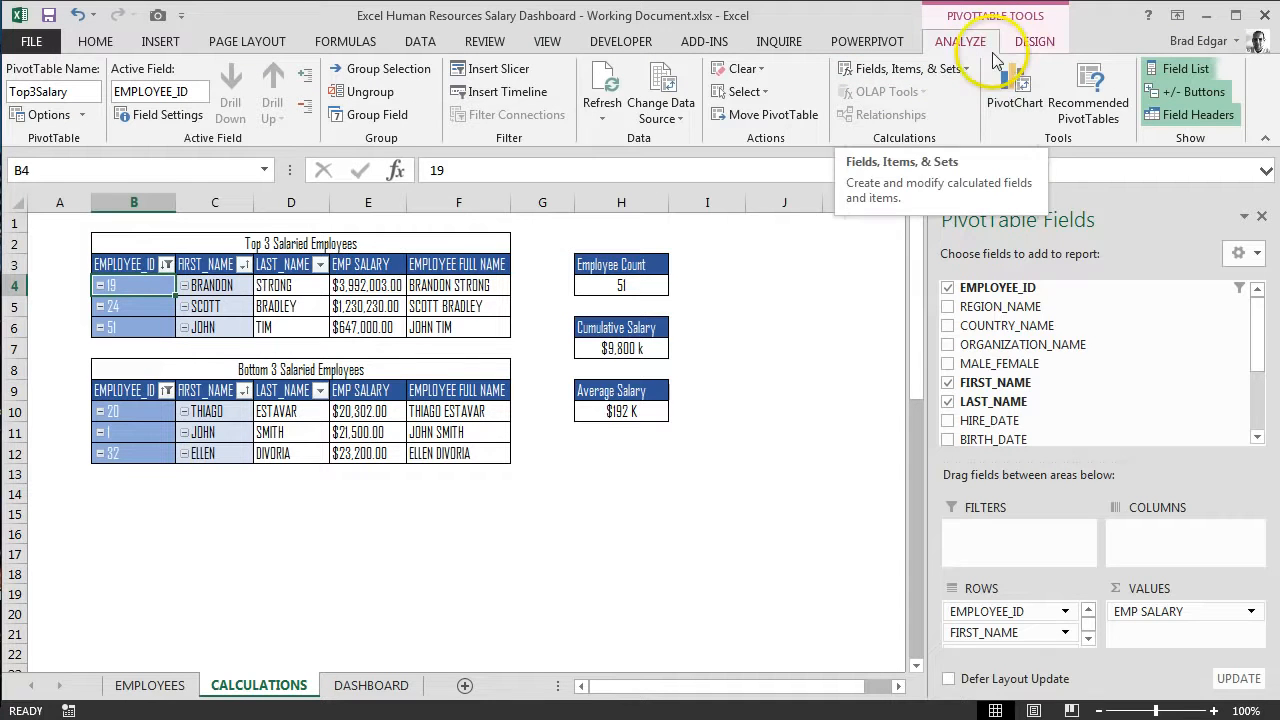
{"action": "left_click", "coordinate": [493, 72]}
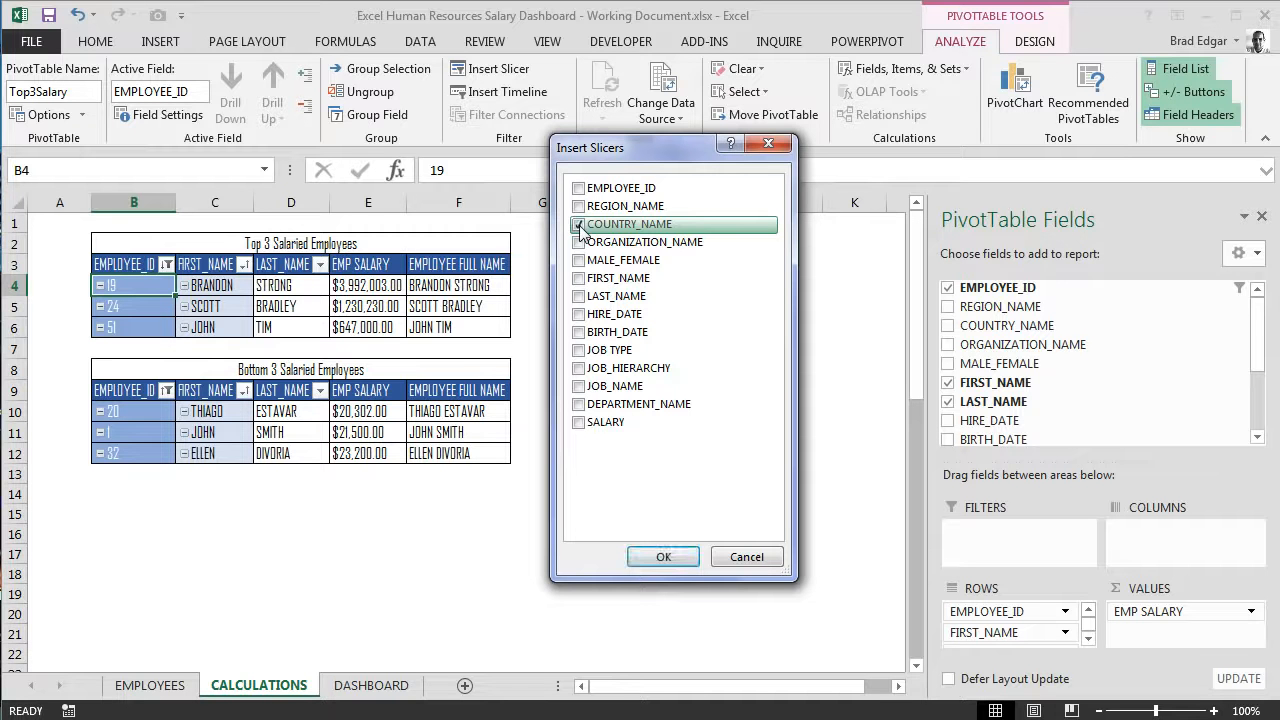
{"action": "left_click", "coordinate": [670, 556]}
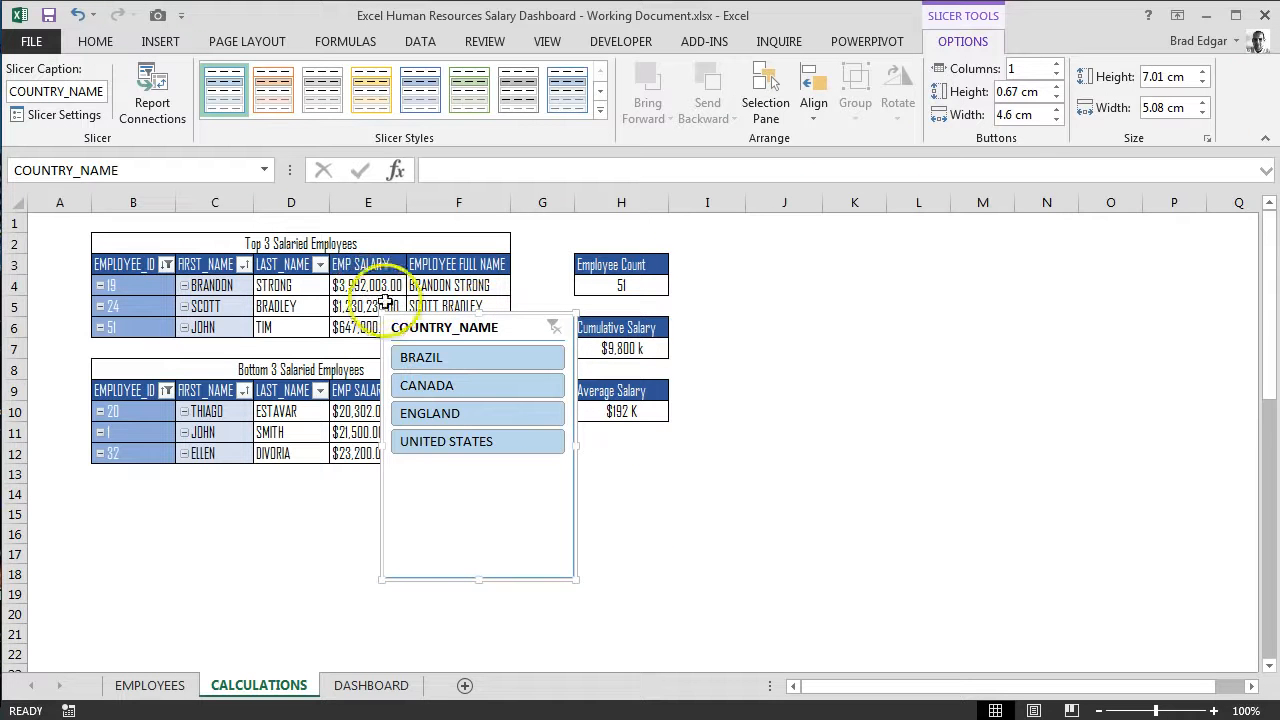
{"action": "left_click_drag", "start_coordinate": [490, 325], "coordinate": [556, 328]}
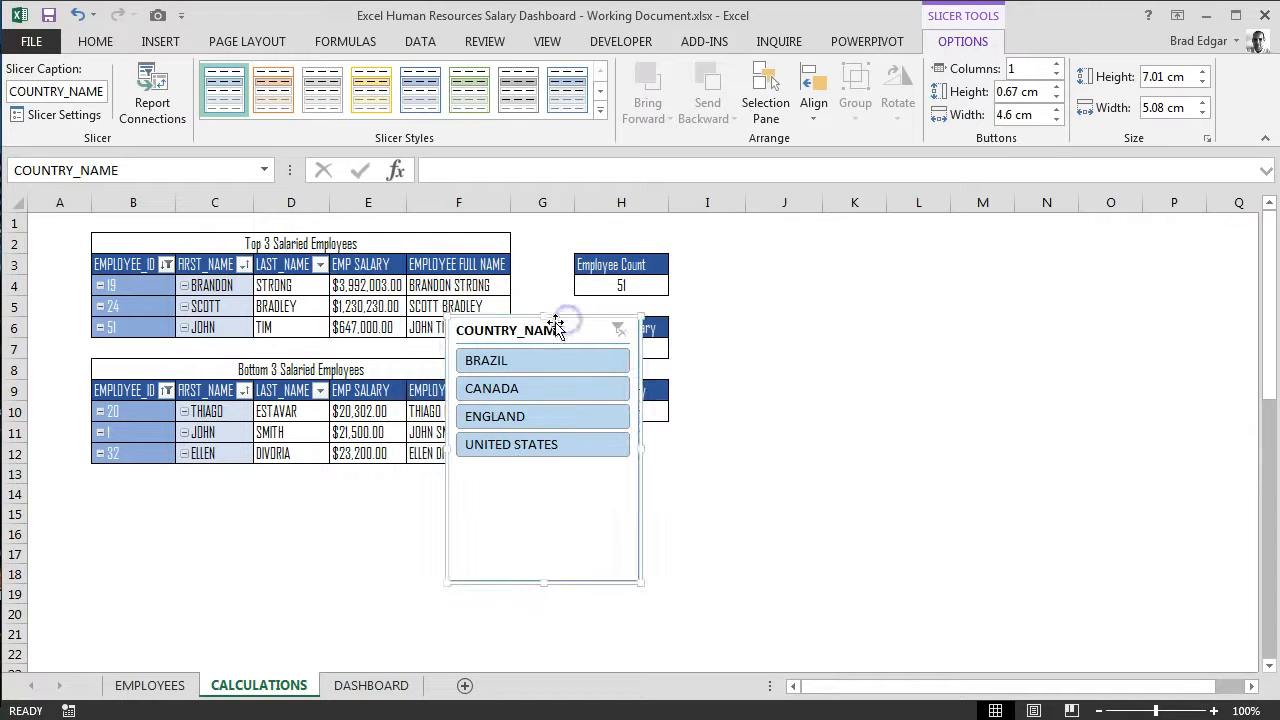
Step: Test the COUNTRY_NAME slicer by filtering in turn to BRAZIL, CANADA, ENGLAND and UNITED STATES
{"action": "left_click", "coordinate": [509, 366]}
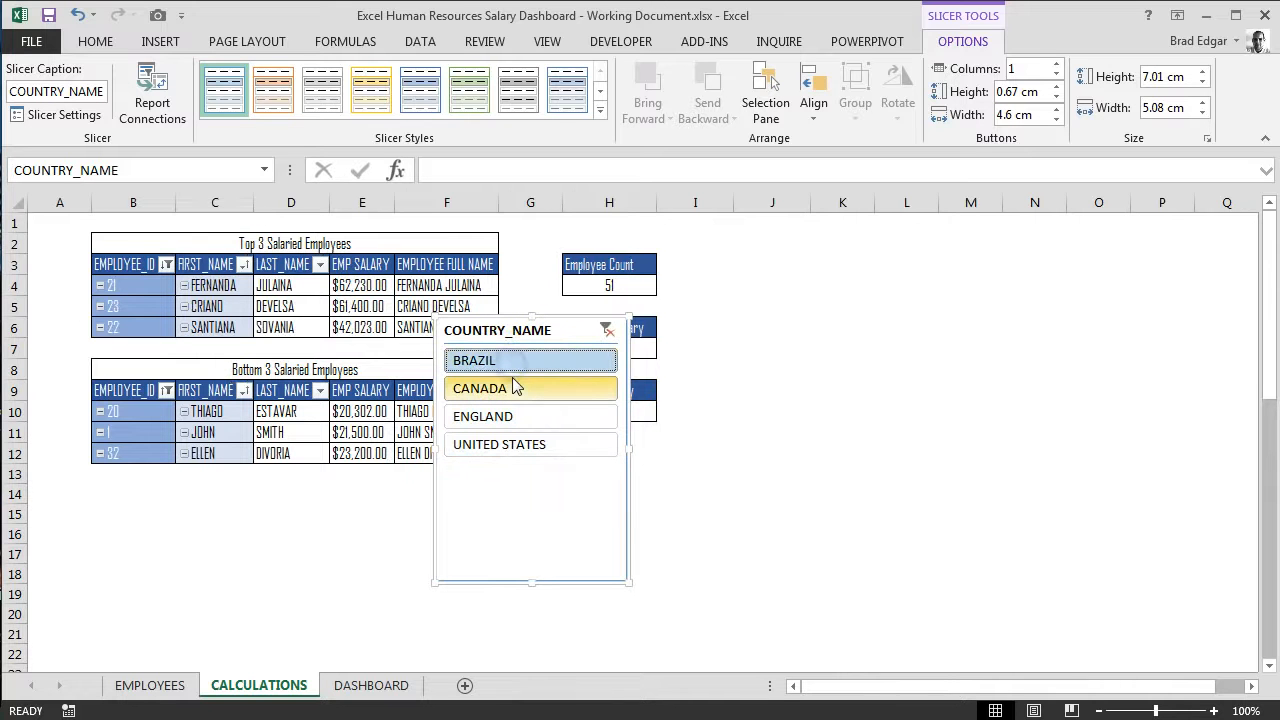
{"action": "left_click", "coordinate": [520, 392]}
{"action": "left_click", "coordinate": [521, 391]}
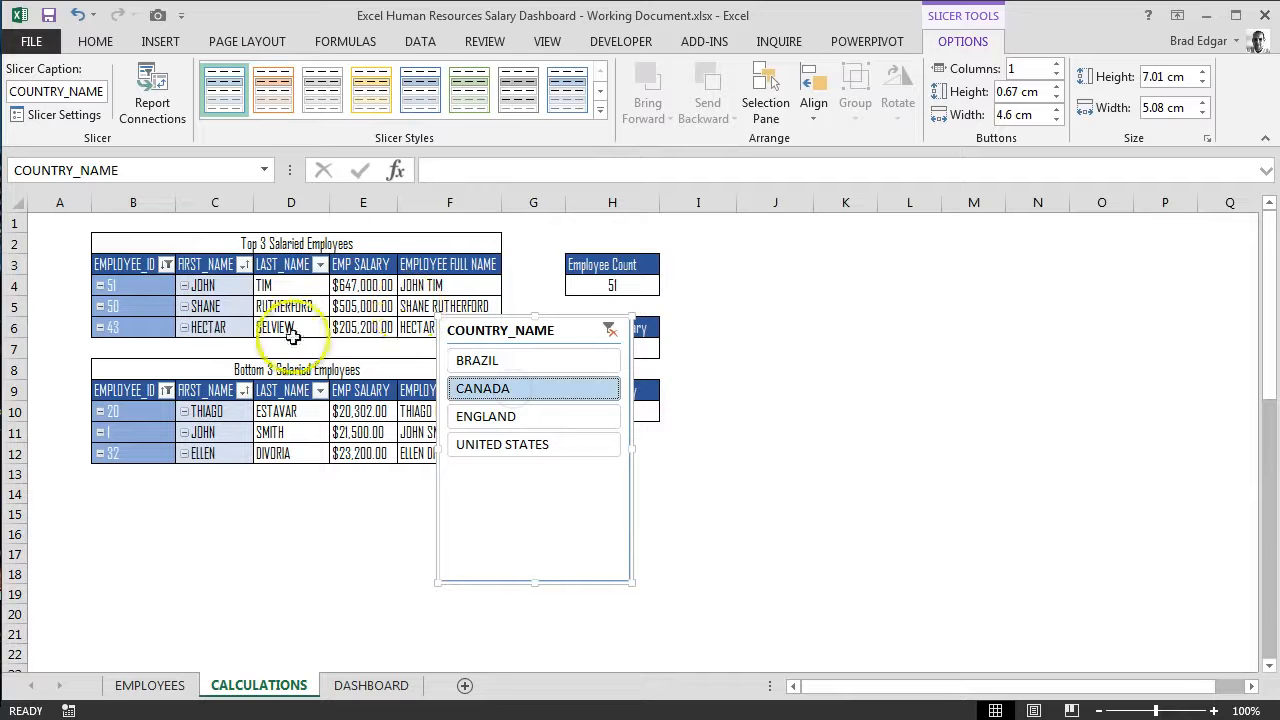
{"action": "left_click", "coordinate": [510, 418]}
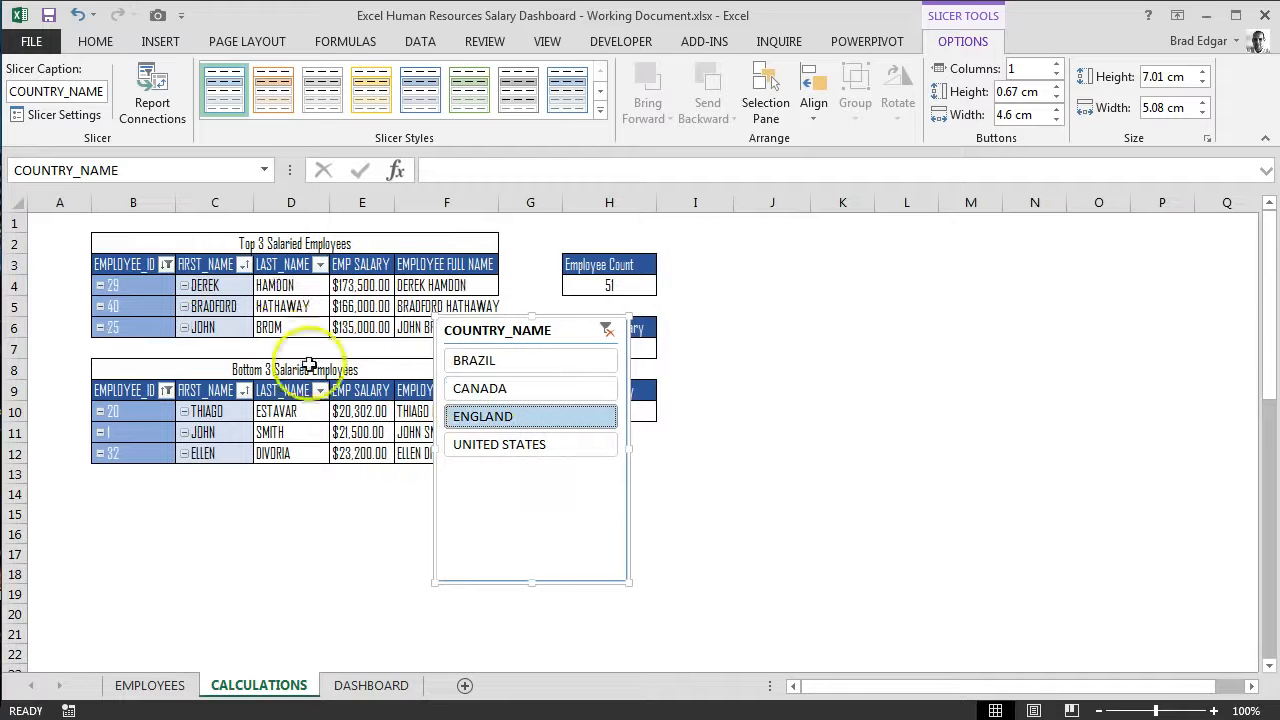
{"action": "left_click", "coordinate": [495, 442]}
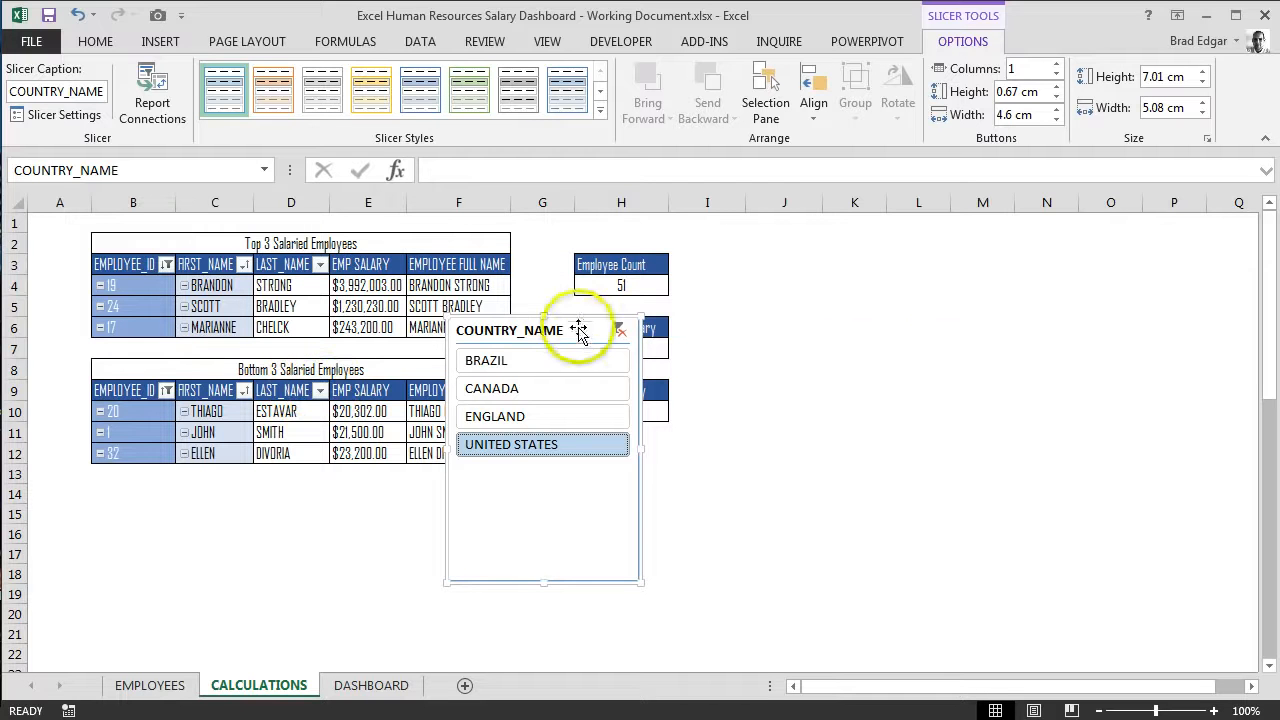
Step: Move the COUNTRY_NAME slicer into the empty area beside the Employee Count and salary summaries, and filter it to BRAZIL
{"action": "left_click_drag", "start_coordinate": [583, 331], "coordinate": [897, 317]}
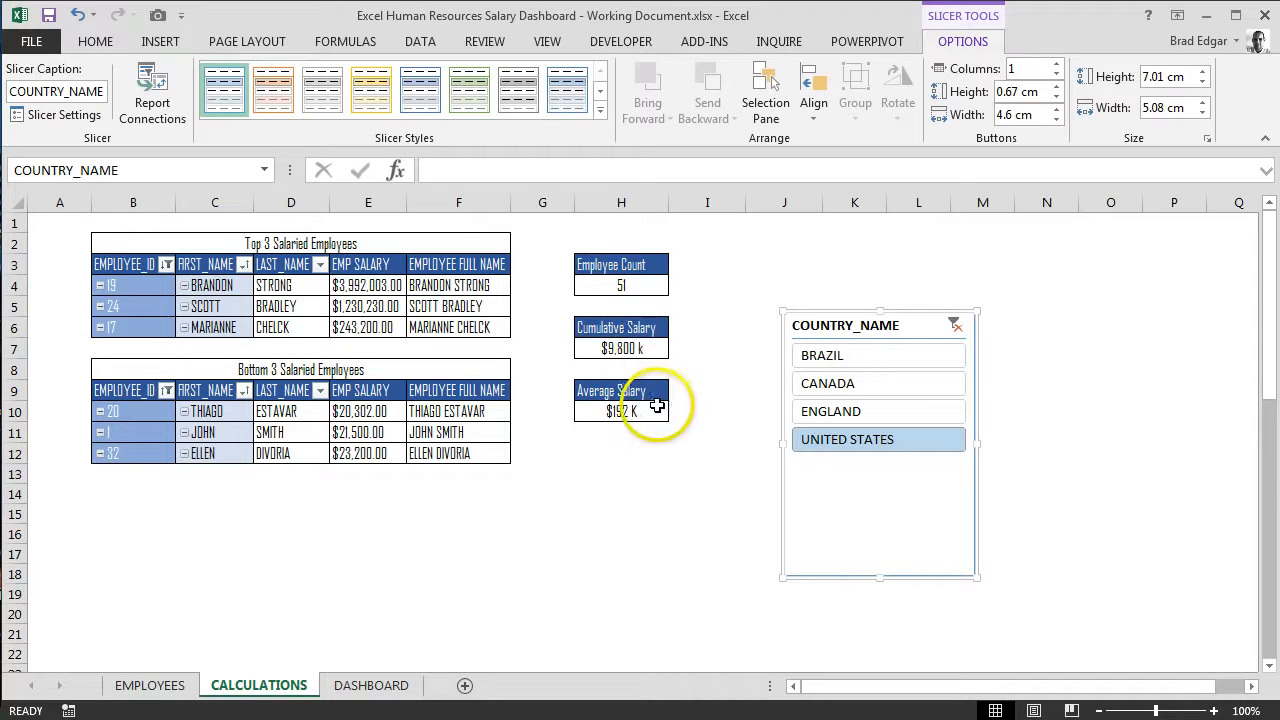
{"action": "left_click", "coordinate": [871, 352]}
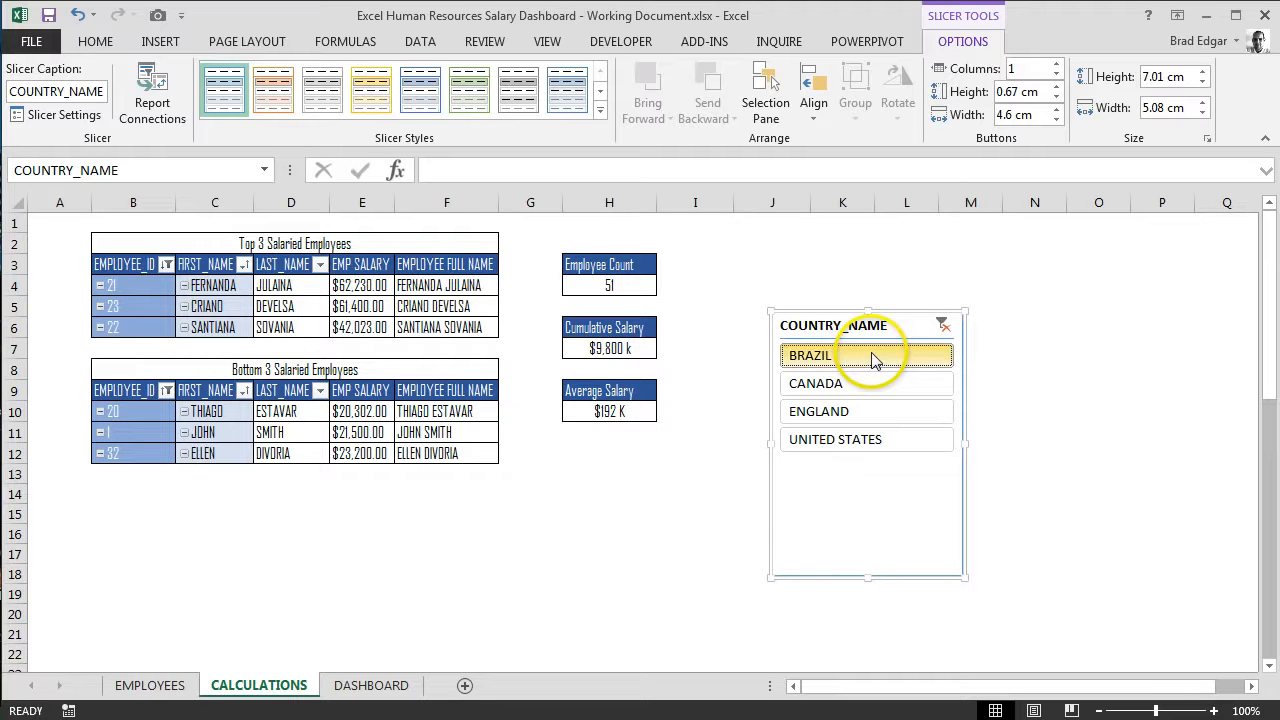
{"action": "left_click_drag", "start_coordinate": [858, 327], "coordinate": [804, 281]}
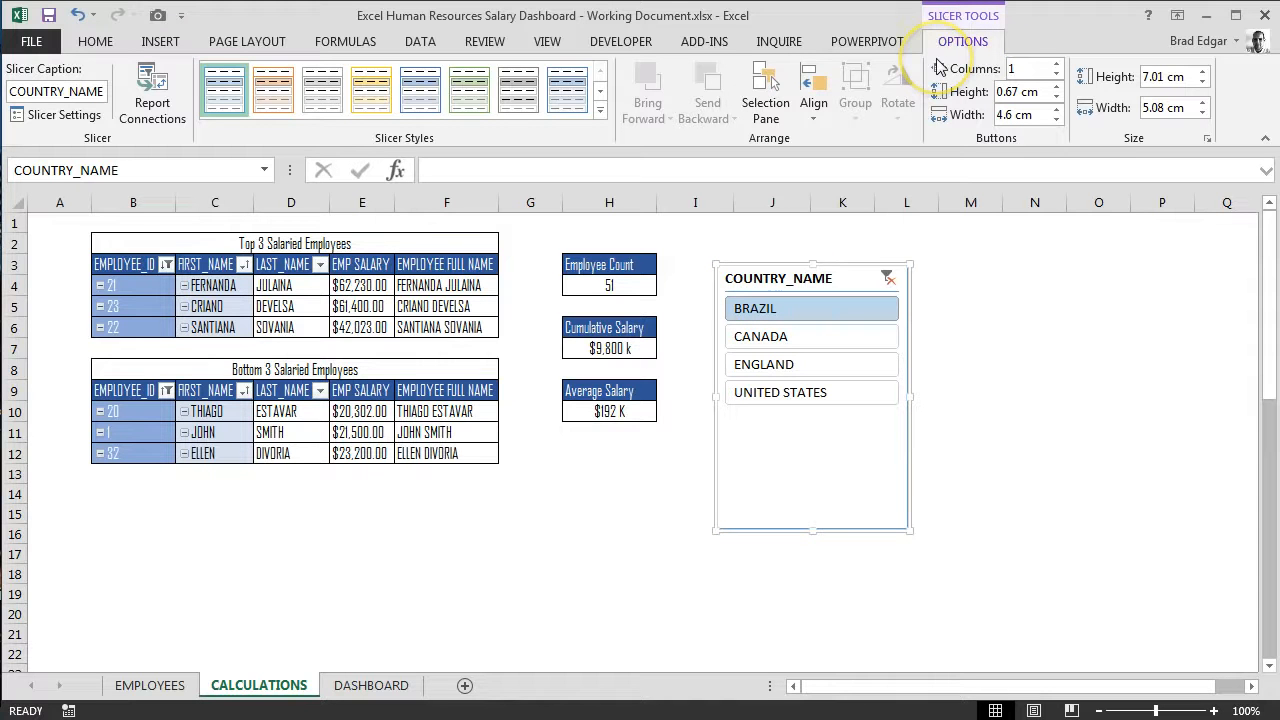
Step: Connect the COUNTRY_NAME slicer to the EMPLOYEE COUNT, CUMSALARY, Bottom3Salary and AVGSALARY pivot tables as well
{"action": "left_click", "coordinate": [168, 118]}
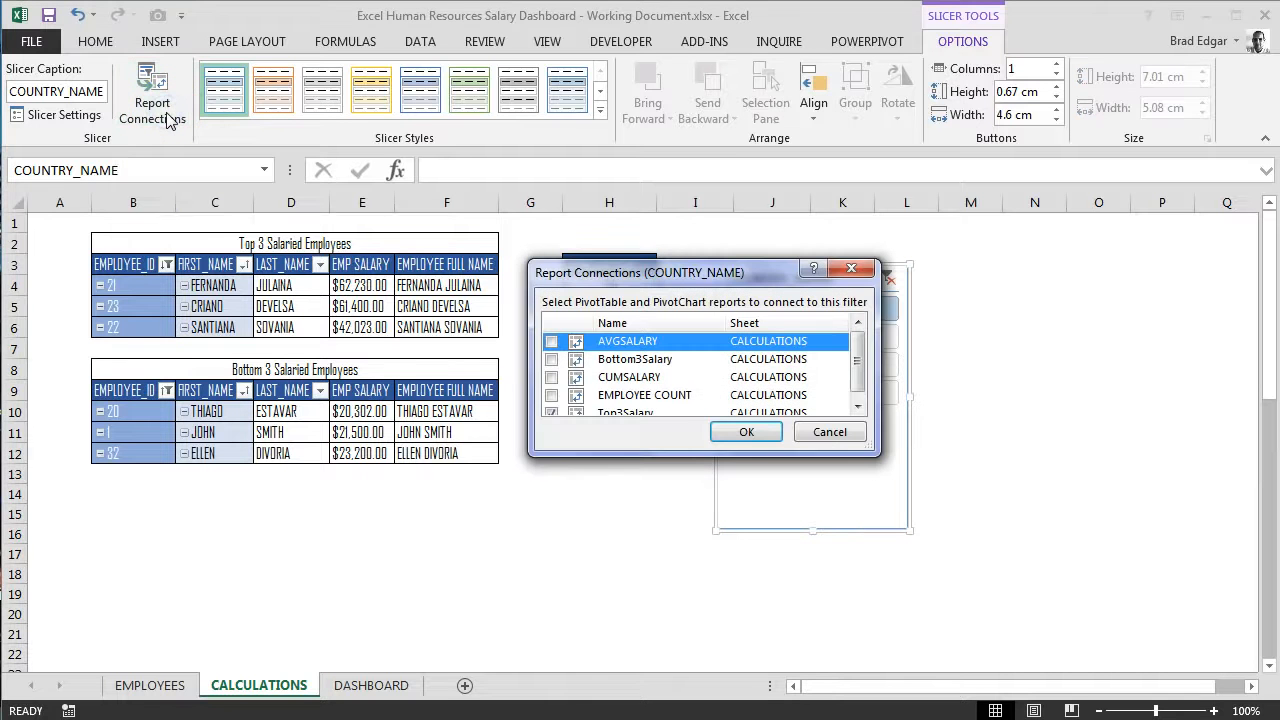
{"action": "left_click_drag", "start_coordinate": [857, 362], "coordinate": [866, 337]}
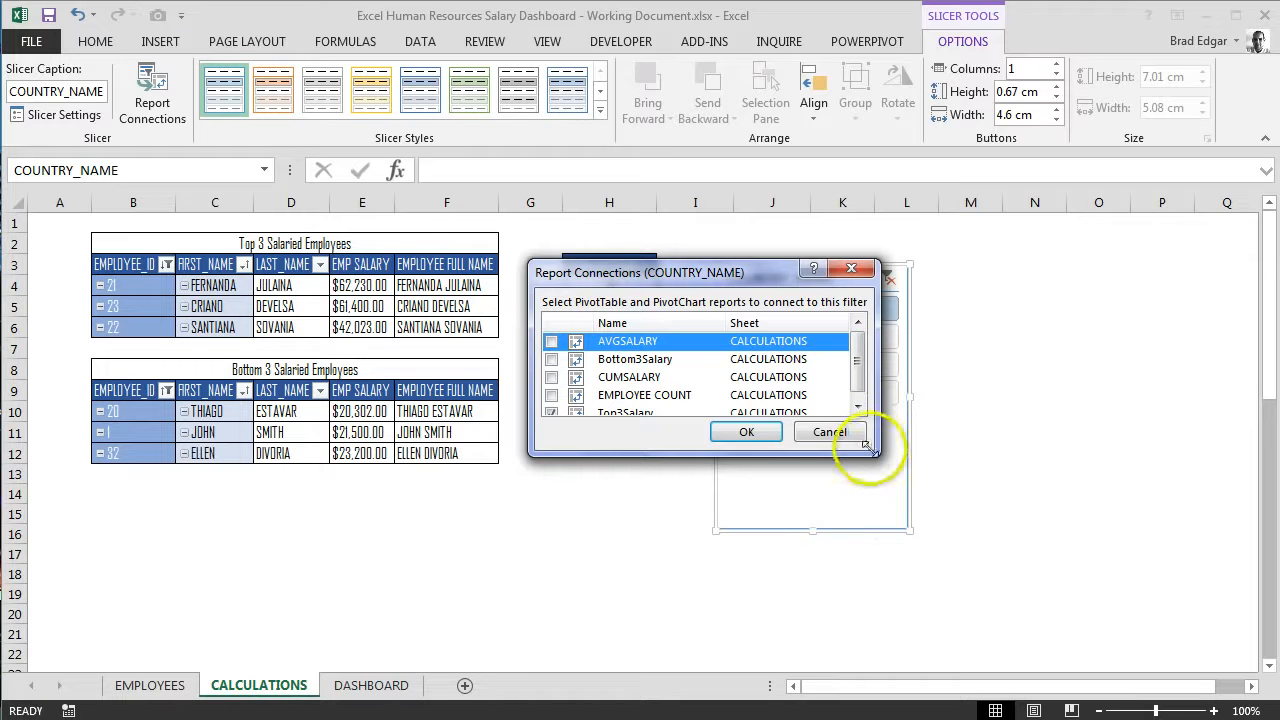
{"action": "left_click_drag", "start_coordinate": [878, 453], "coordinate": [878, 603]}
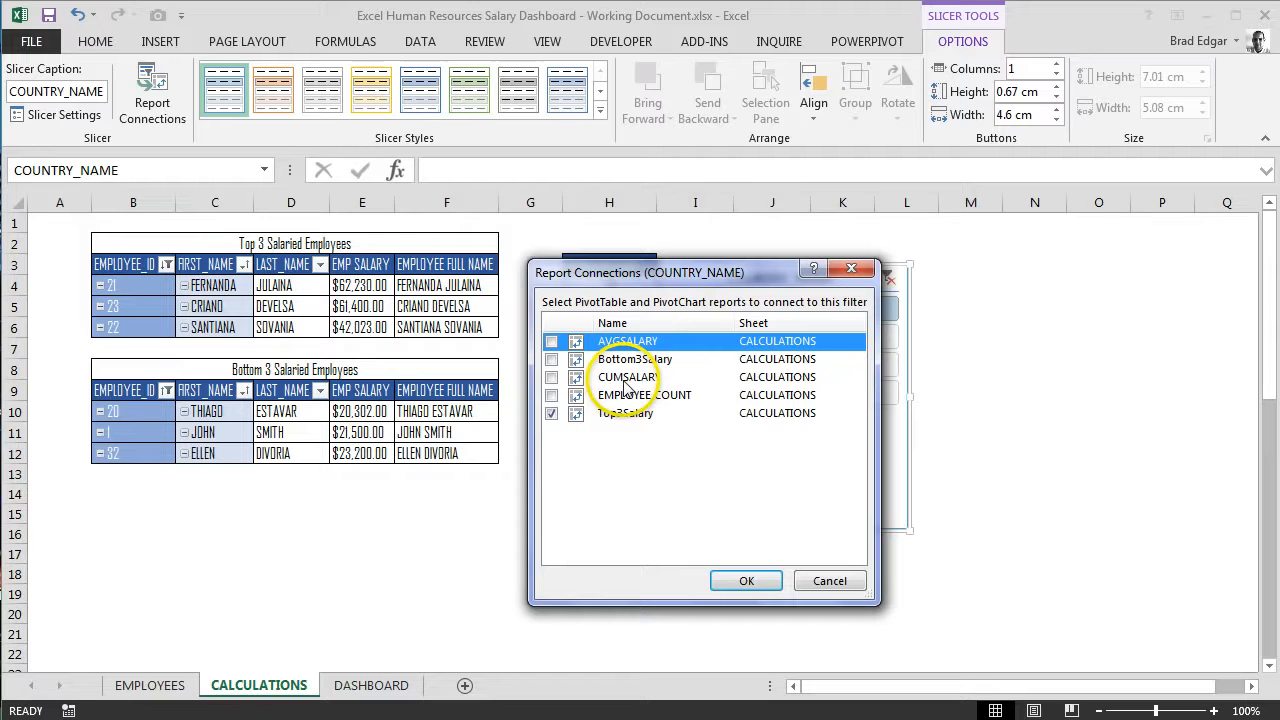
{"action": "left_click", "coordinate": [551, 395]}
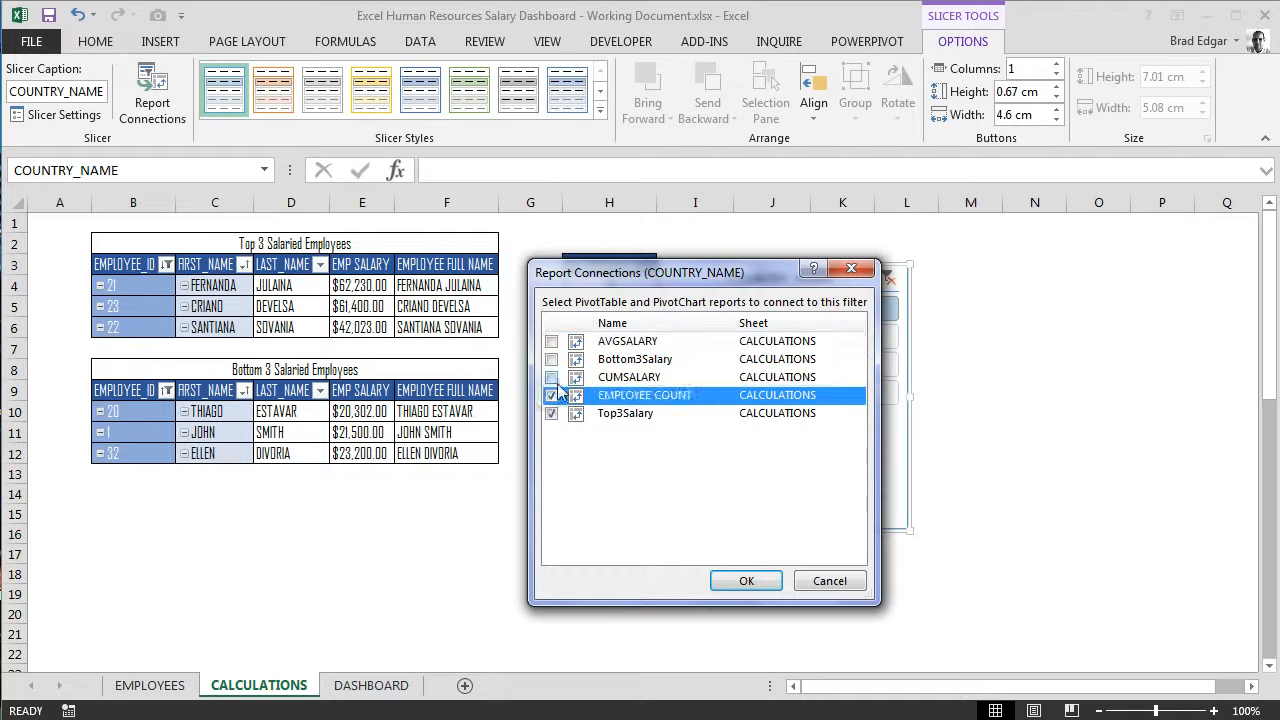
{"action": "left_click", "coordinate": [551, 377]}
{"action": "left_click", "coordinate": [551, 359]}
{"action": "left_click", "coordinate": [551, 341]}
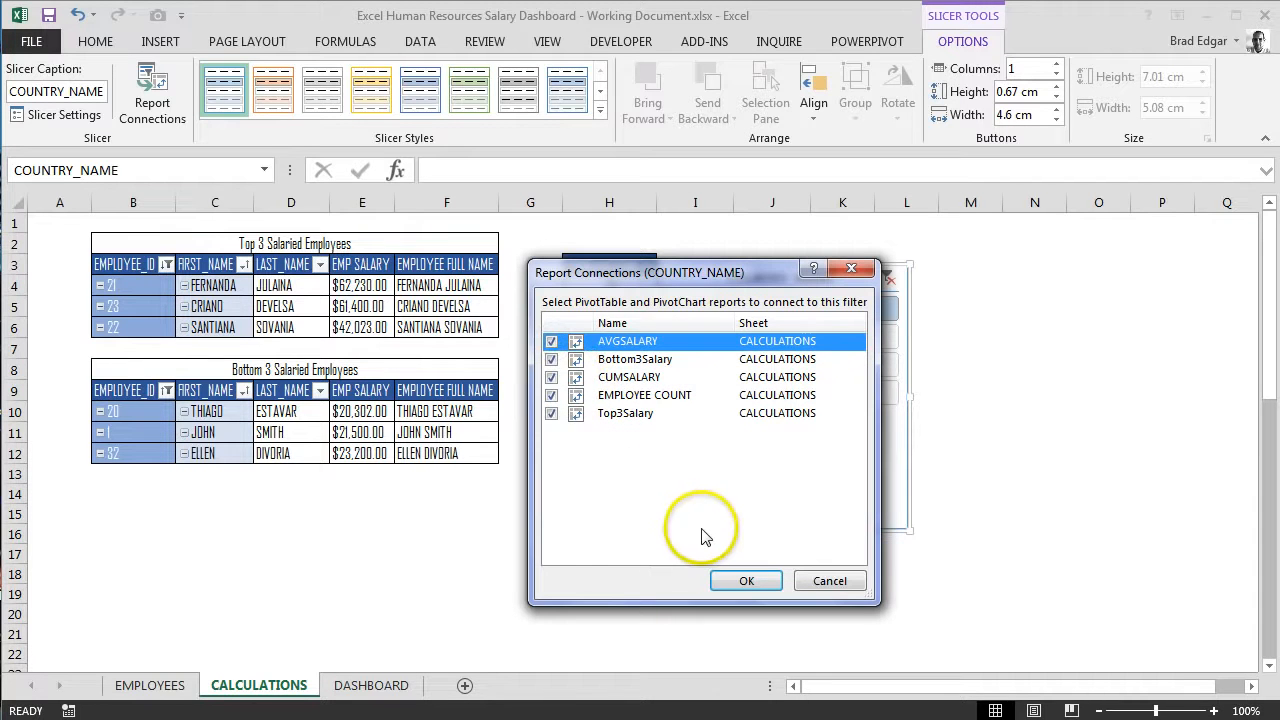
{"action": "left_click", "coordinate": [754, 580]}
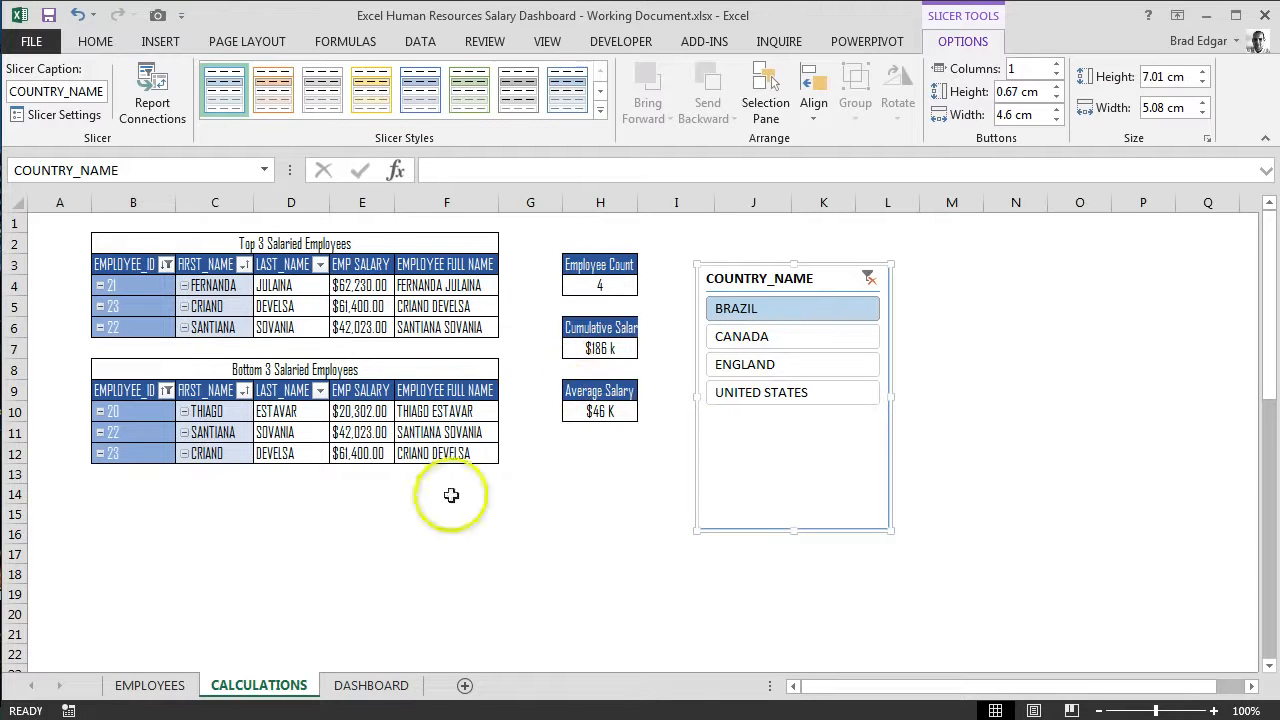
Step: Filter the COUNTRY_NAME slicer to CANADA and autofit the widths of columns E and H
{"action": "left_click", "coordinate": [784, 344]}
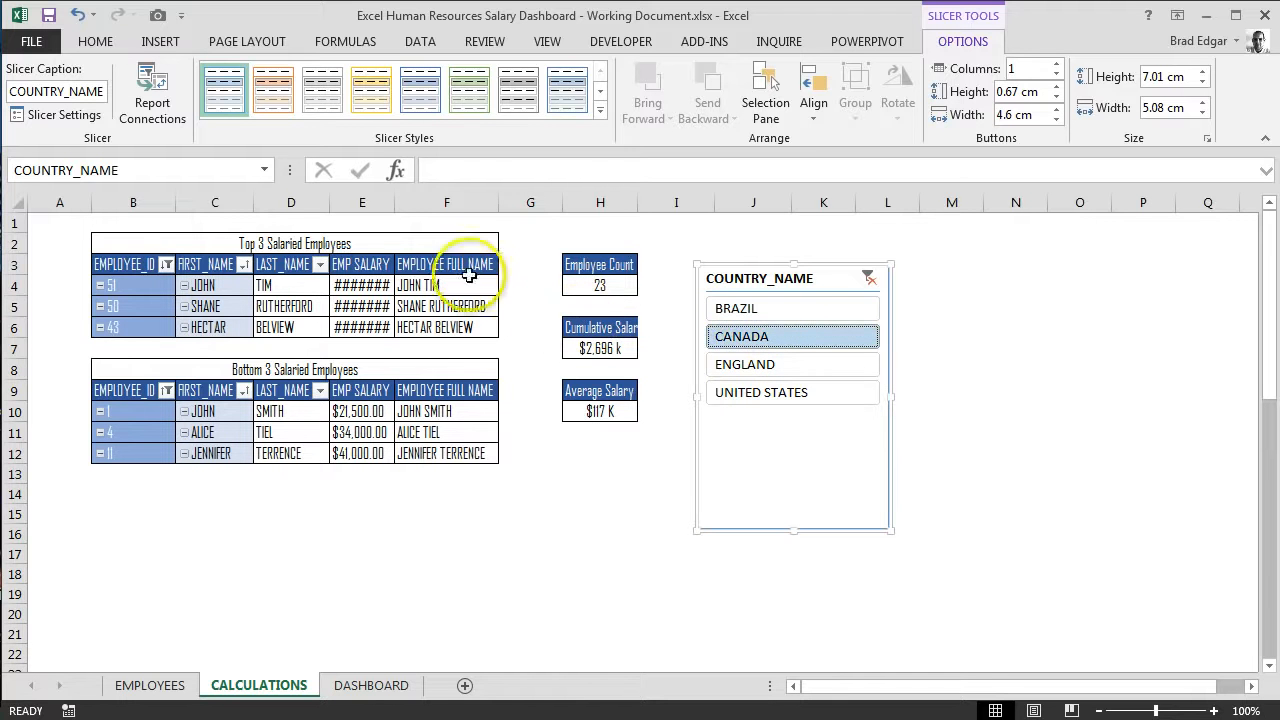
{"action": "double_click", "coordinate": [399, 203]}
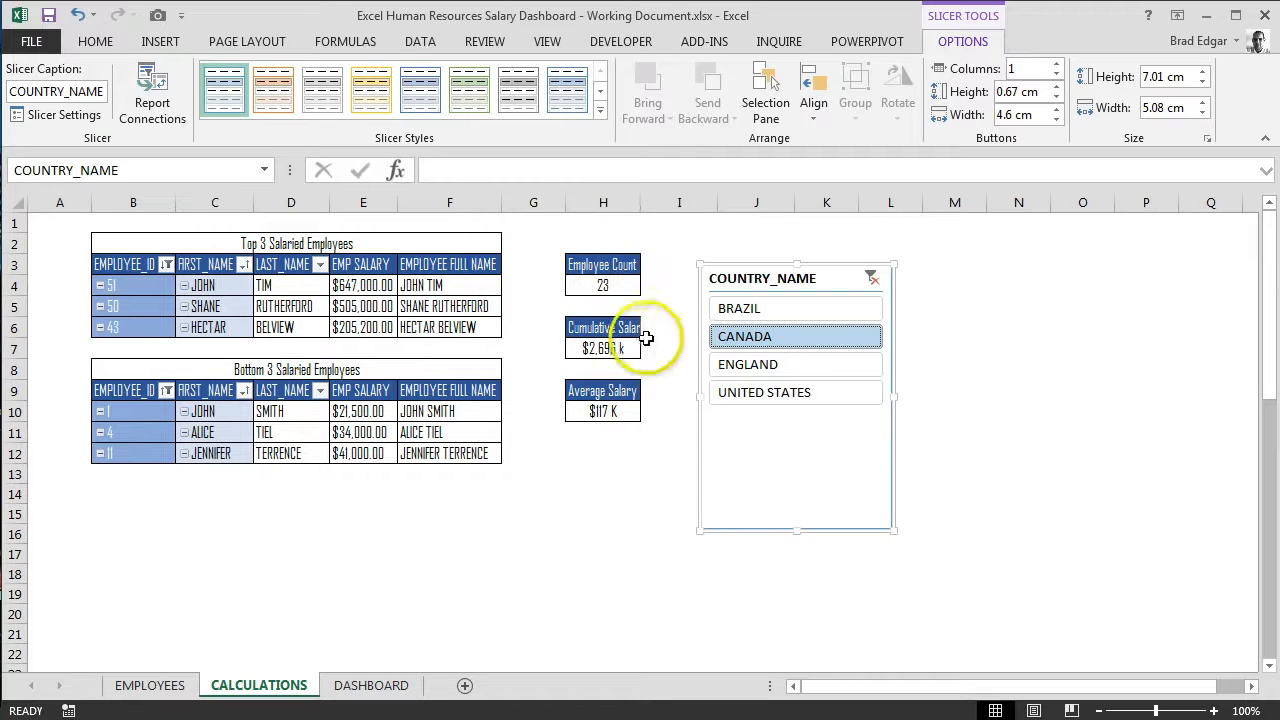
{"action": "double_click", "coordinate": [639, 202]}
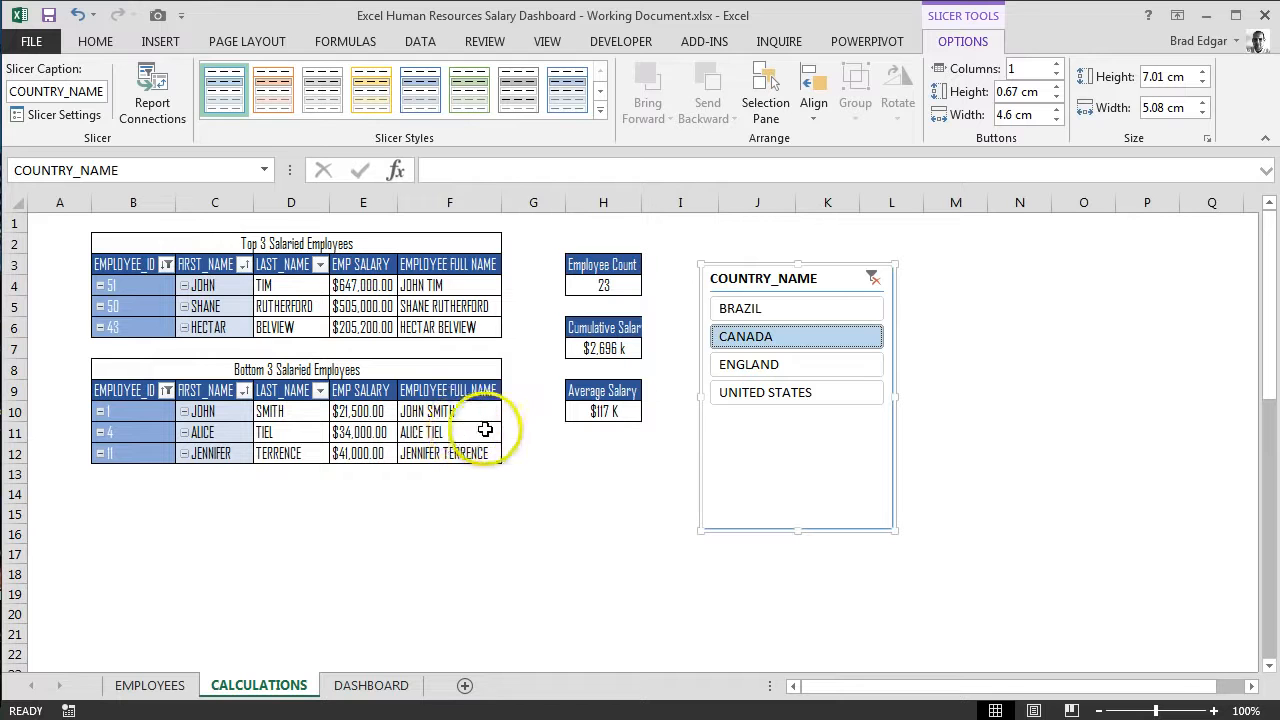
Step: Clear the COUNTRY_NAME slicer filter and autofit column E so the salaries fit
{"action": "left_click", "coordinate": [873, 282]}
{"action": "left_click_drag", "start_coordinate": [396, 203], "coordinate": [392, 203]}
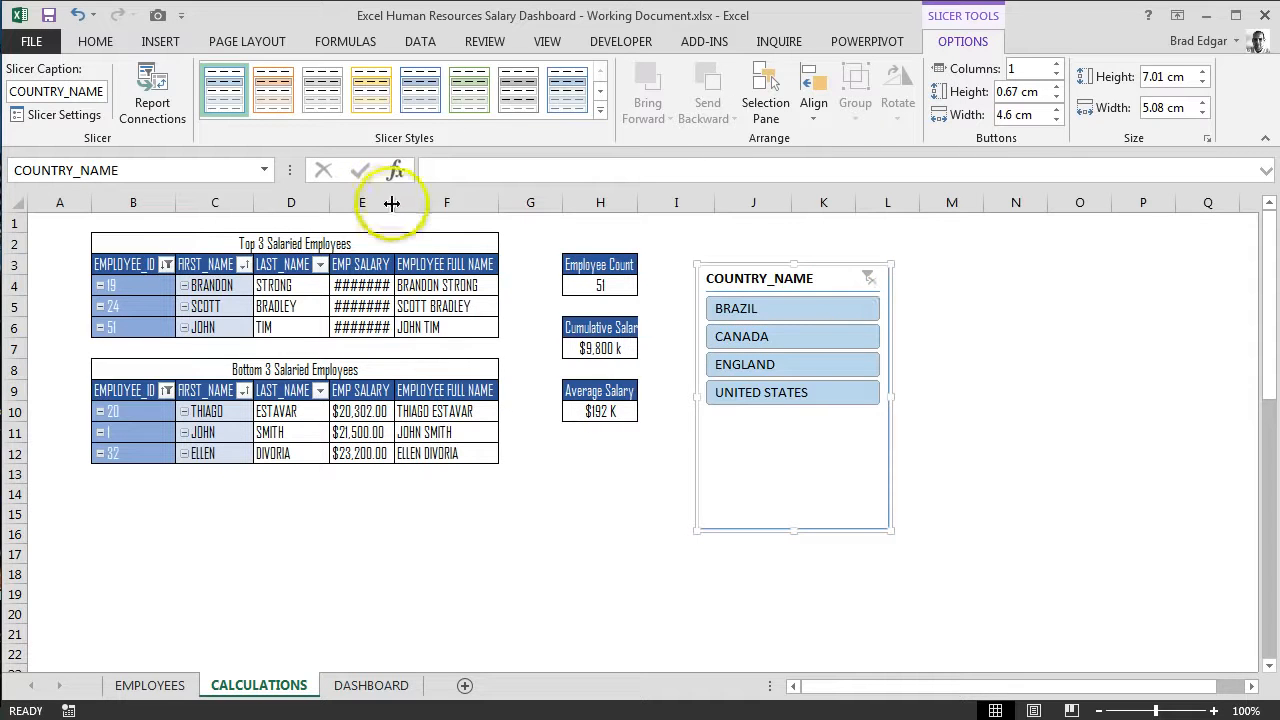
{"action": "double_click", "coordinate": [392, 203]}
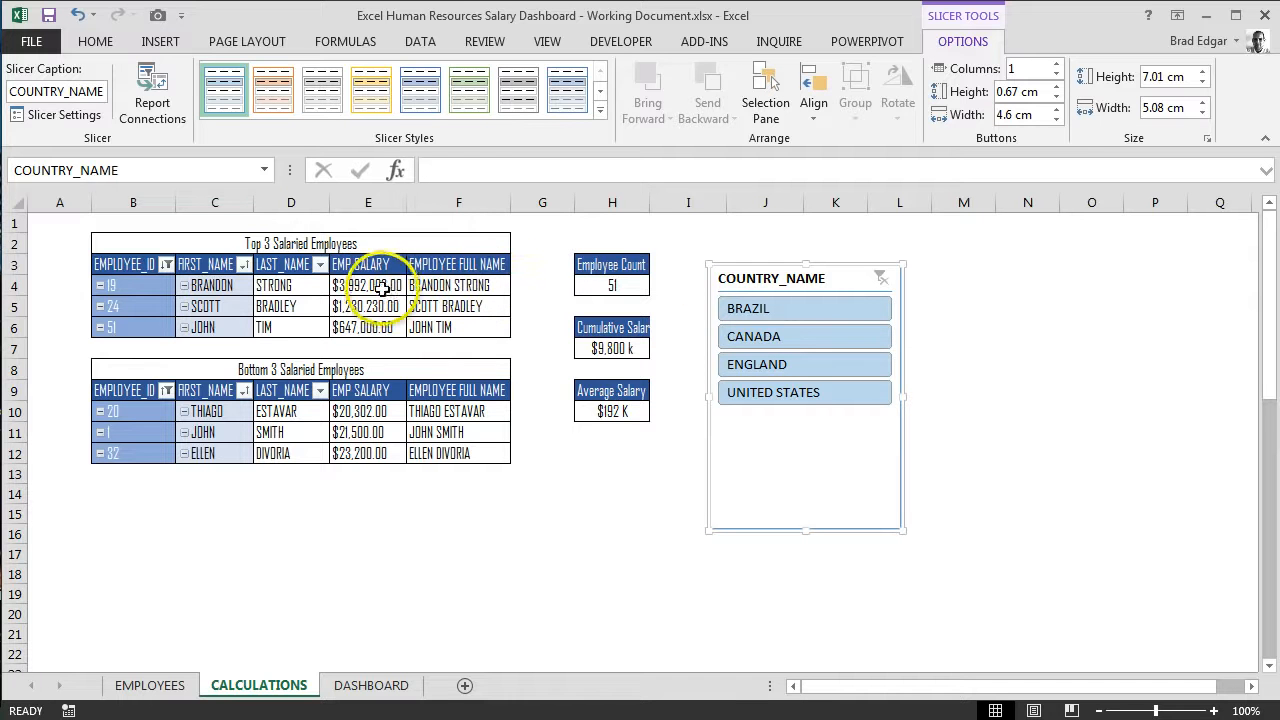
Step: Insert a DEPARTMENT_NAME slicer from the Top 3 Salaried Employees pivot table and move it over the space between the tables and the COUNTRY_NAME slicer
{"action": "left_click", "coordinate": [245, 287]}
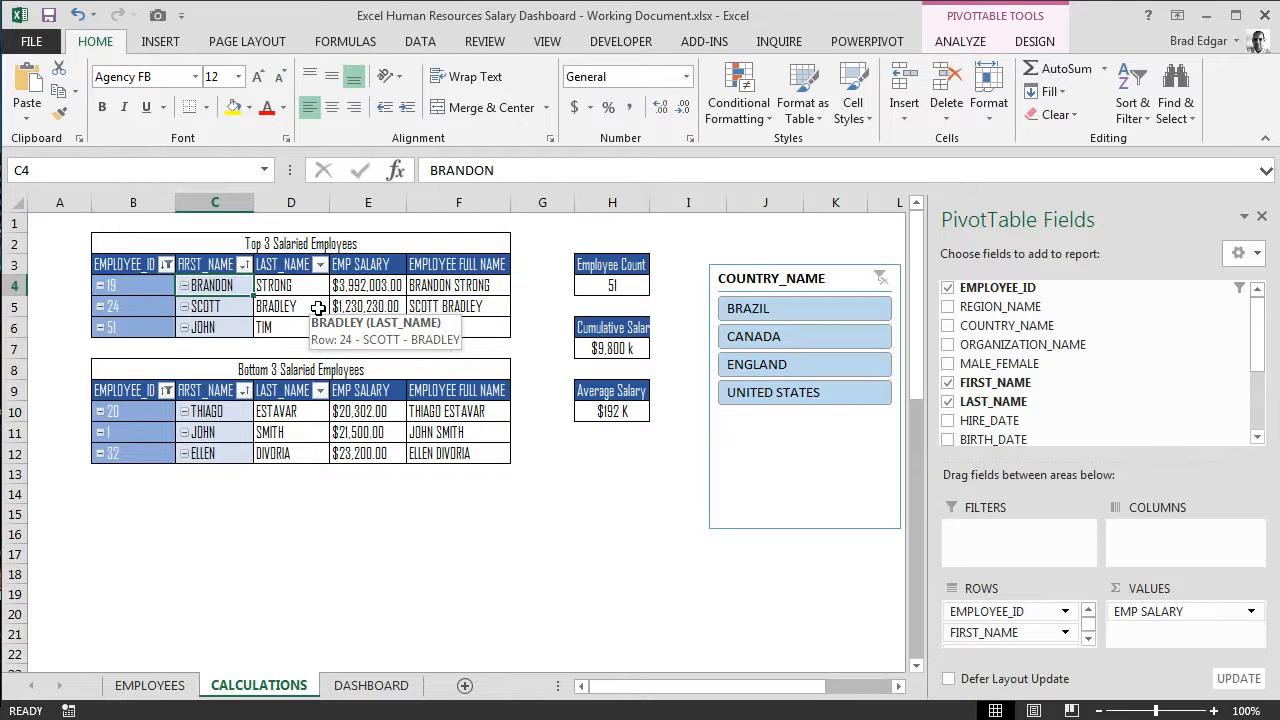
{"action": "left_click", "coordinate": [960, 44]}
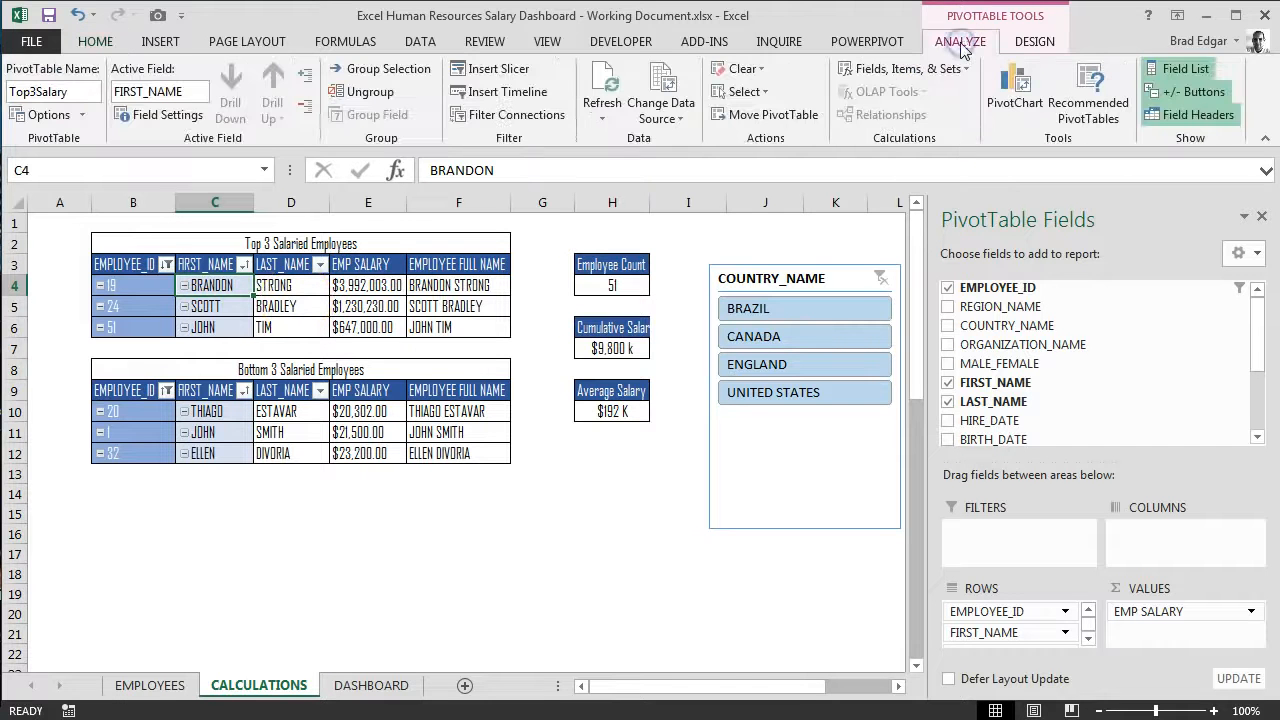
{"action": "left_click", "coordinate": [490, 69]}
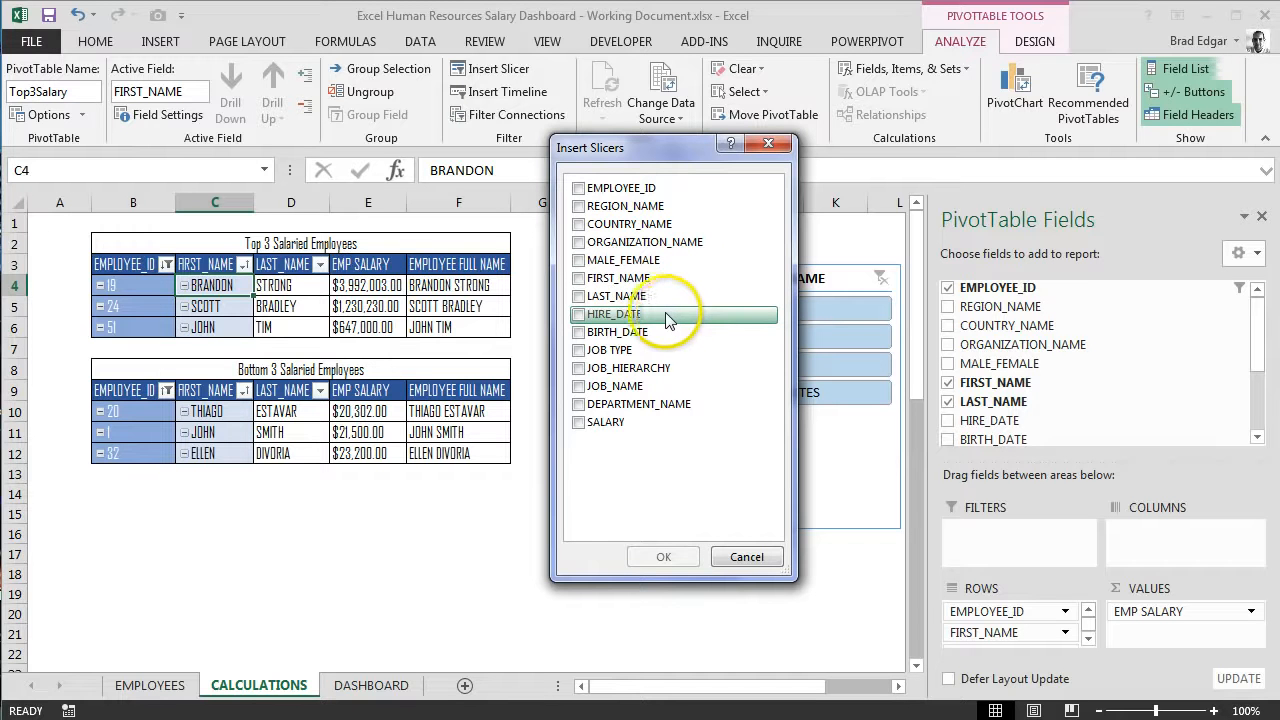
{"action": "left_click", "coordinate": [578, 404]}
{"action": "left_click", "coordinate": [663, 557]}
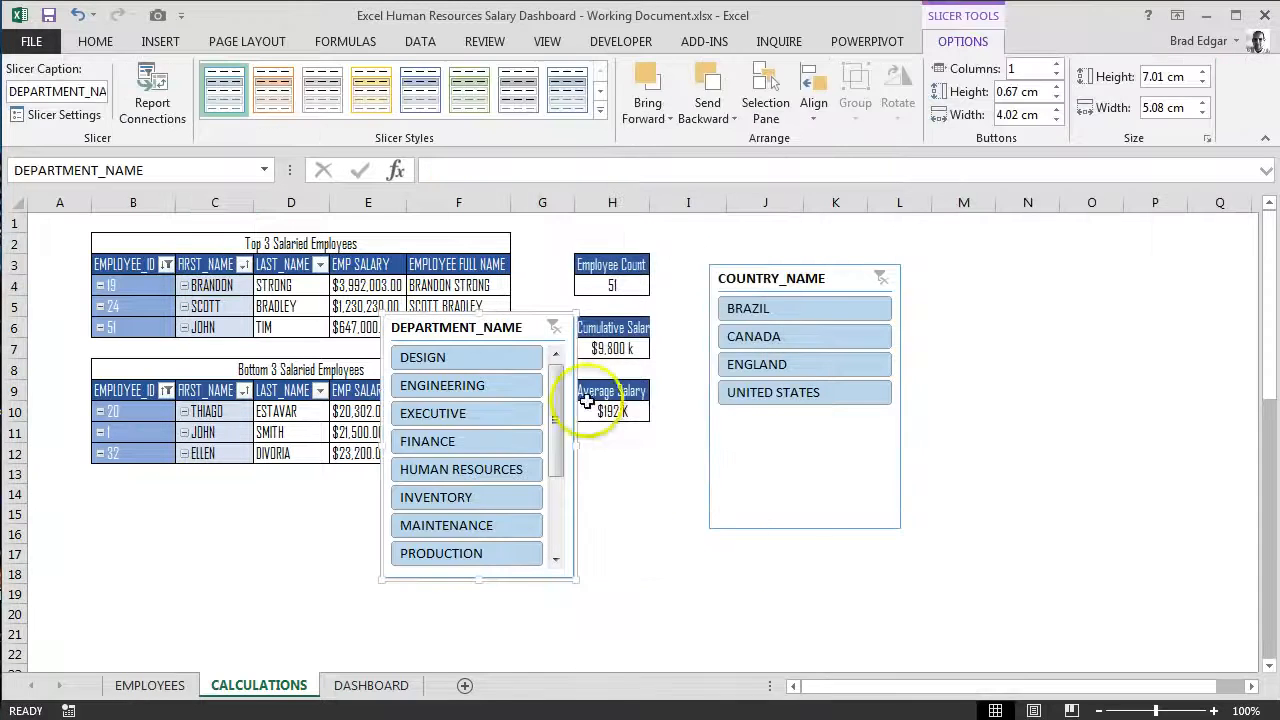
{"action": "left_click_drag", "start_coordinate": [513, 327], "coordinate": [627, 321]}
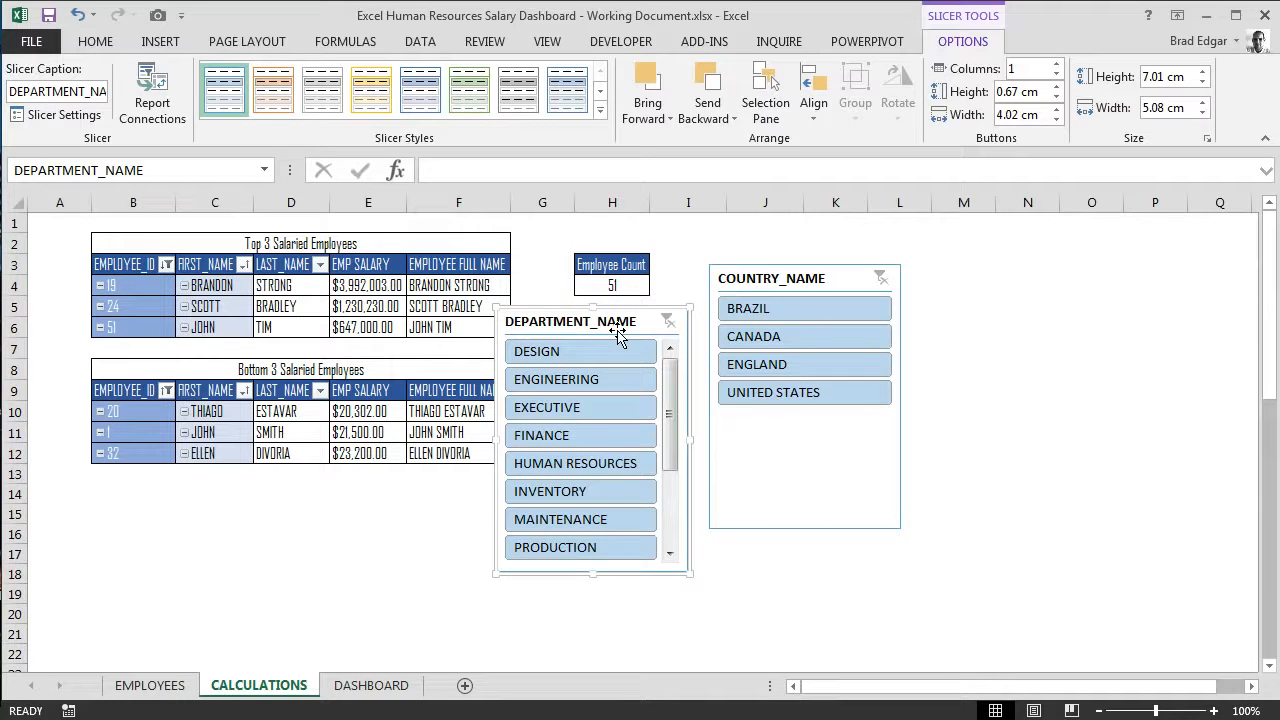
{"action": "left_click_drag", "start_coordinate": [610, 322], "coordinate": [554, 279]}
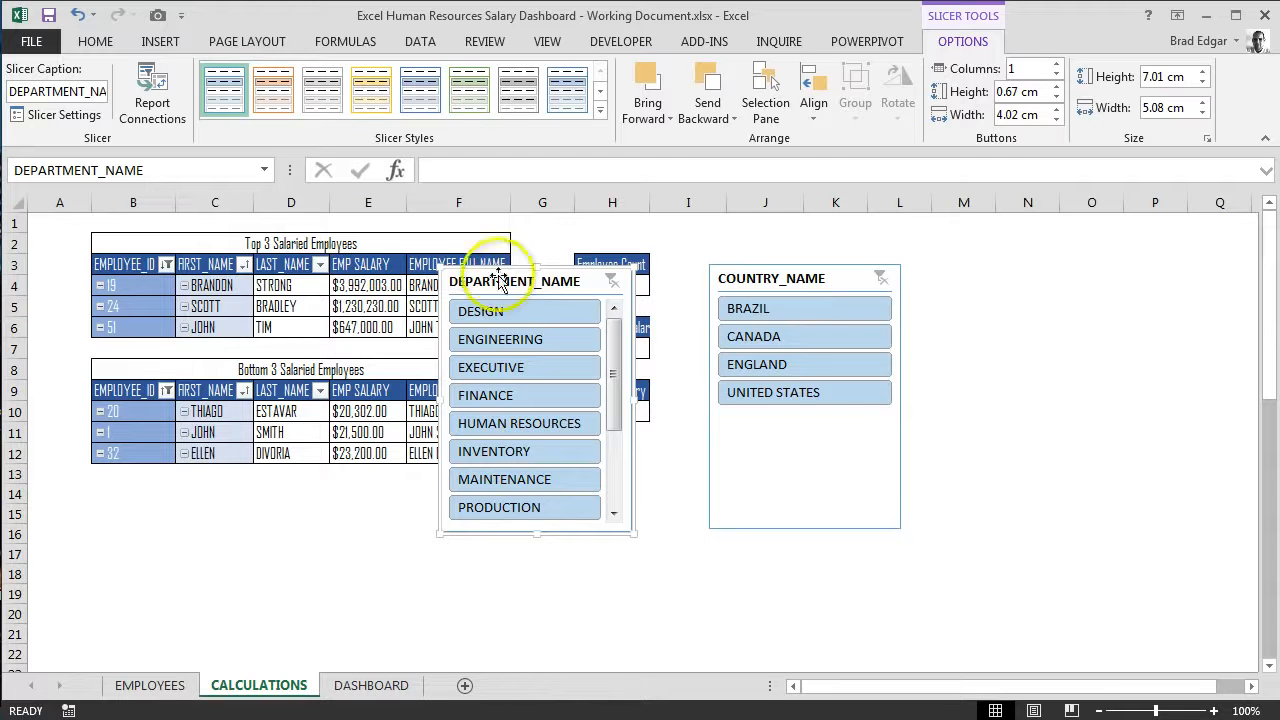
Step: Connect the DEPARTMENT_NAME slicer to the EMPLOYEE COUNT, CUMSALARY, Bottom3Salary and AVGSALARY pivot tables as well
{"action": "left_click", "coordinate": [155, 110]}
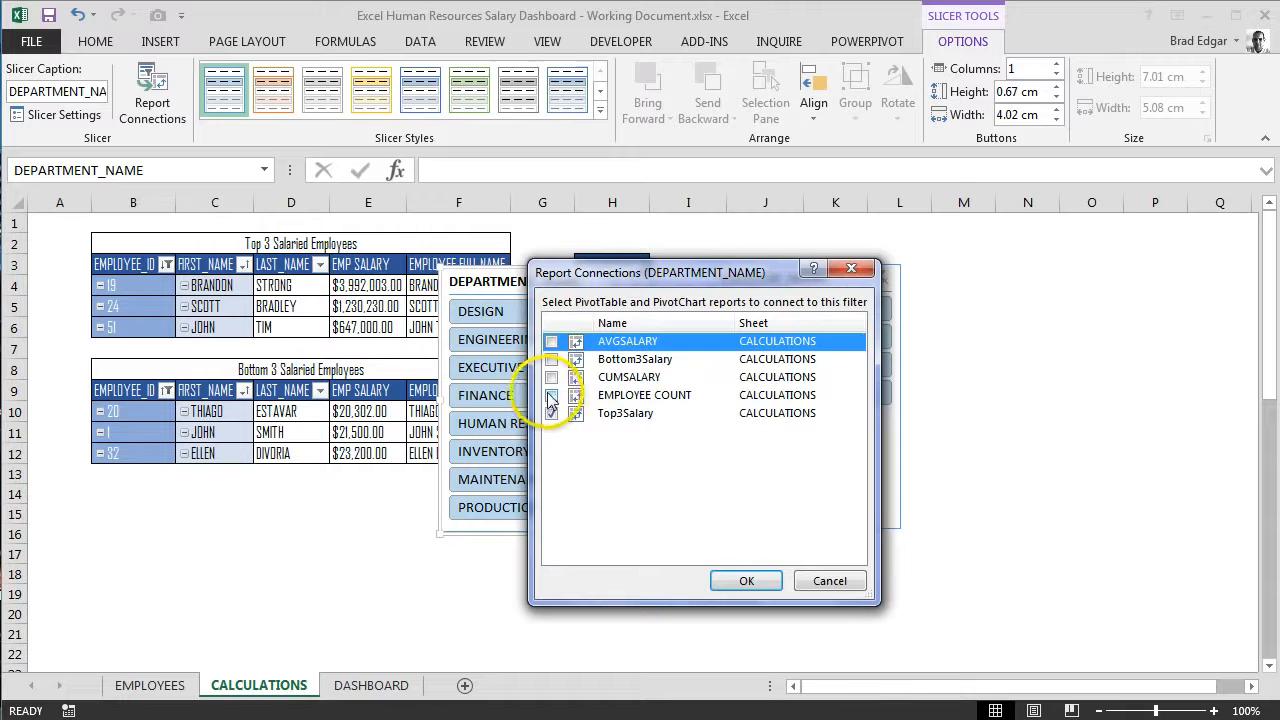
{"action": "left_click", "coordinate": [551, 396]}
{"action": "left_click", "coordinate": [552, 378]}
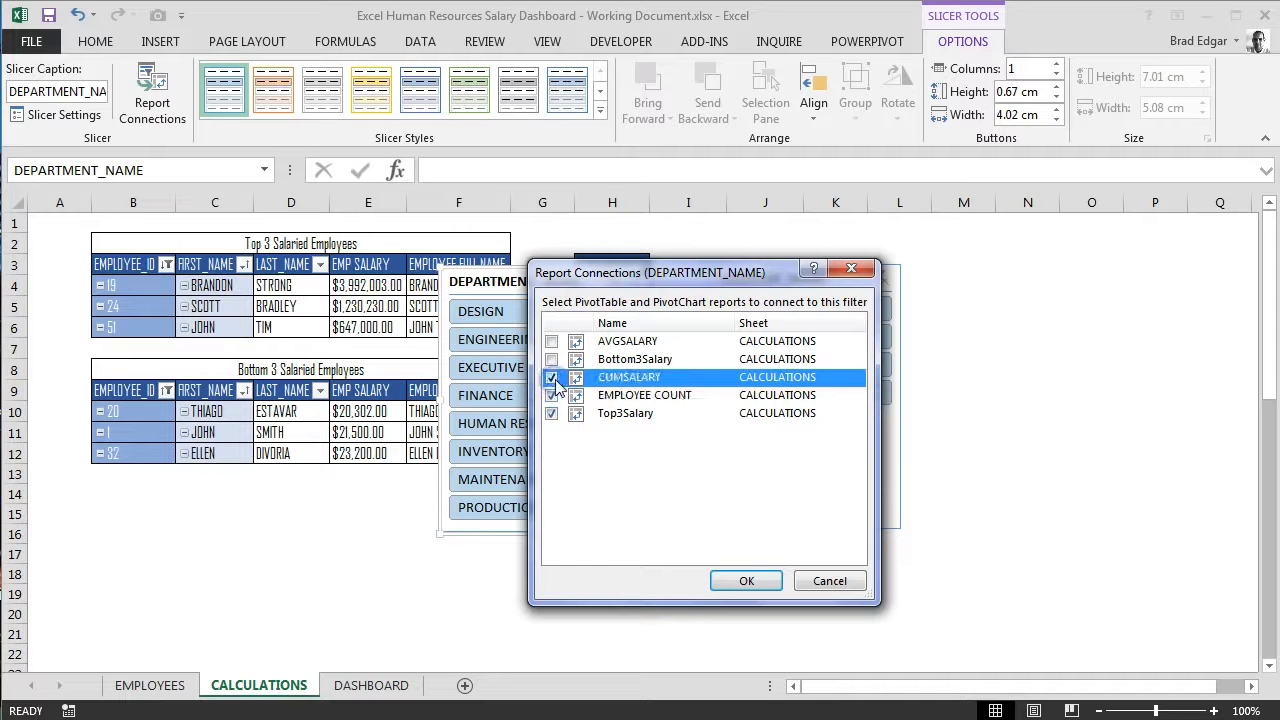
{"action": "left_click", "coordinate": [551, 359]}
{"action": "left_click", "coordinate": [551, 341]}
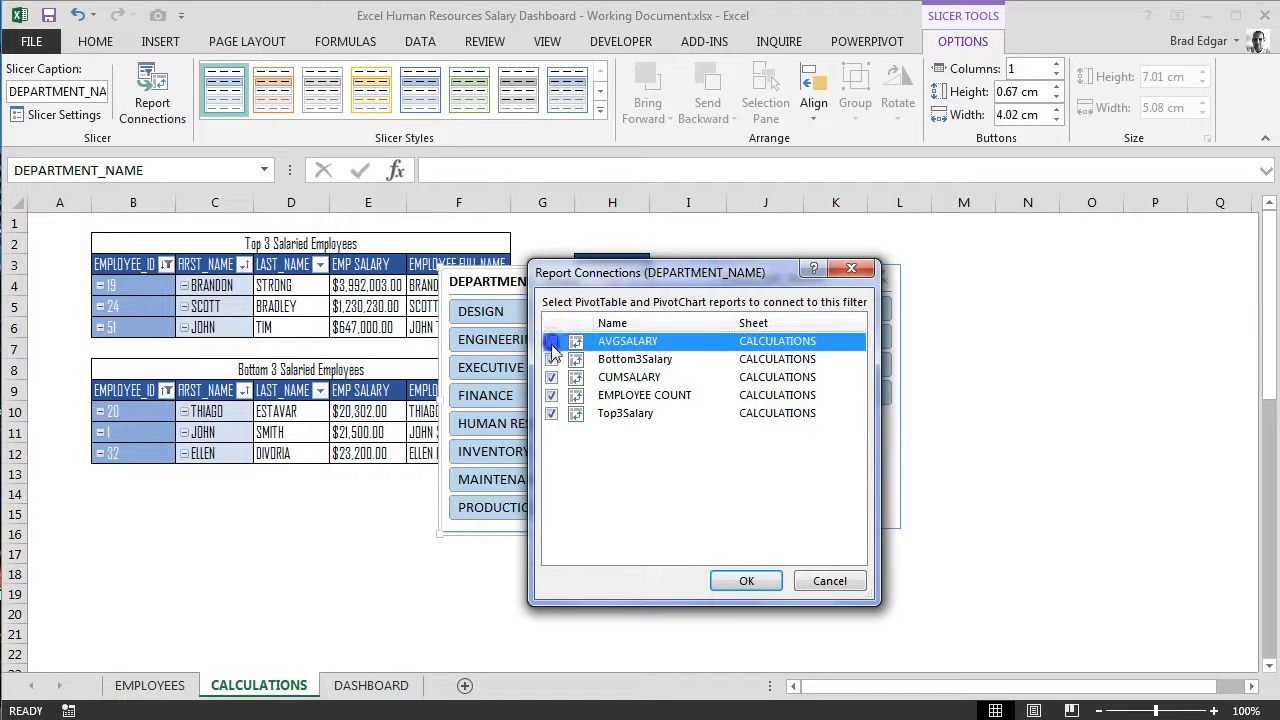
{"action": "left_click", "coordinate": [747, 582]}
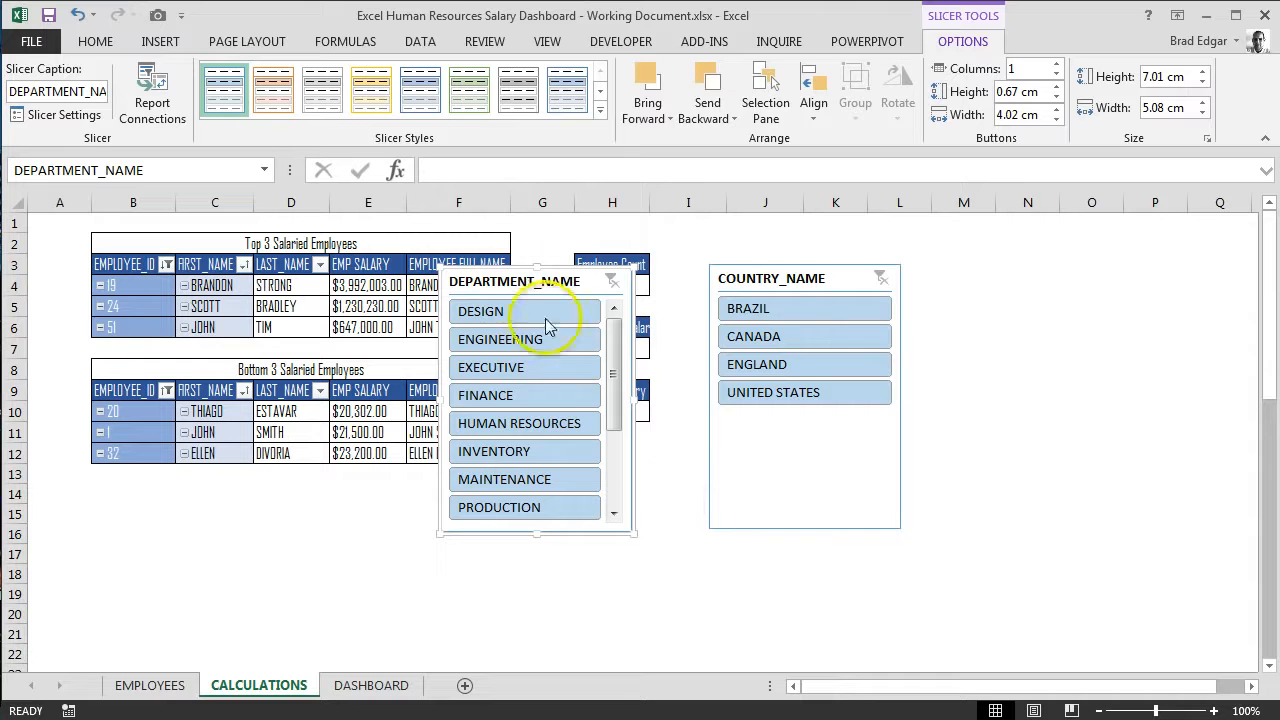
Step: Filter the DEPARTMENT_NAME slicer to FINANCE and move the slicer to the far side of the COUNTRY_NAME slicer, clear of the tables
{"action": "left_click", "coordinate": [520, 395]}
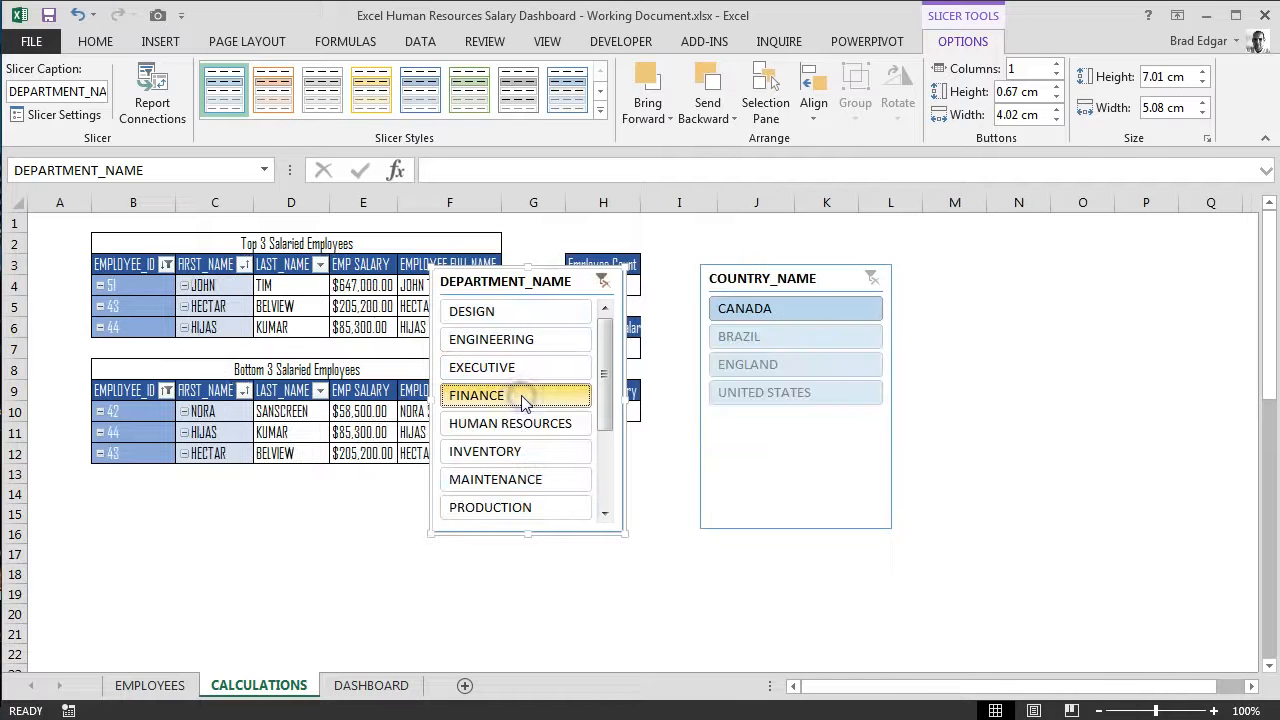
{"action": "left_click_drag", "start_coordinate": [556, 277], "coordinate": [1035, 269]}
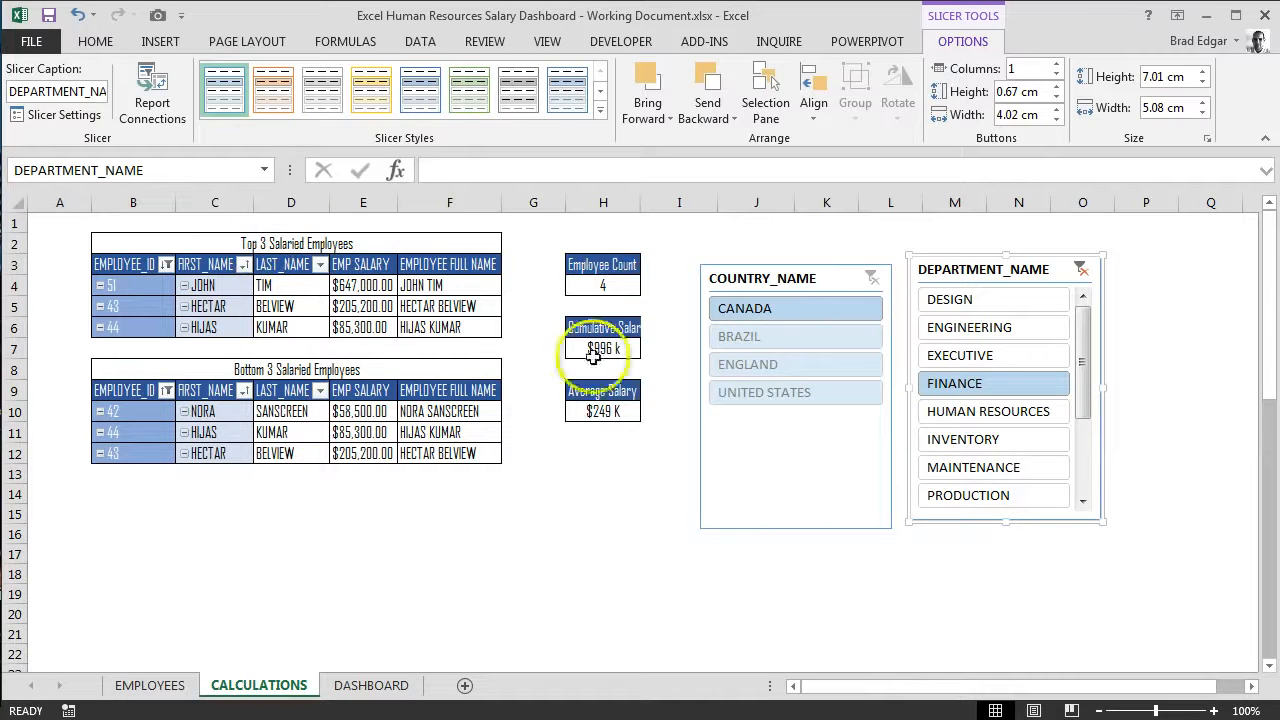
{"action": "mouse_move", "coordinate": [623, 286]}
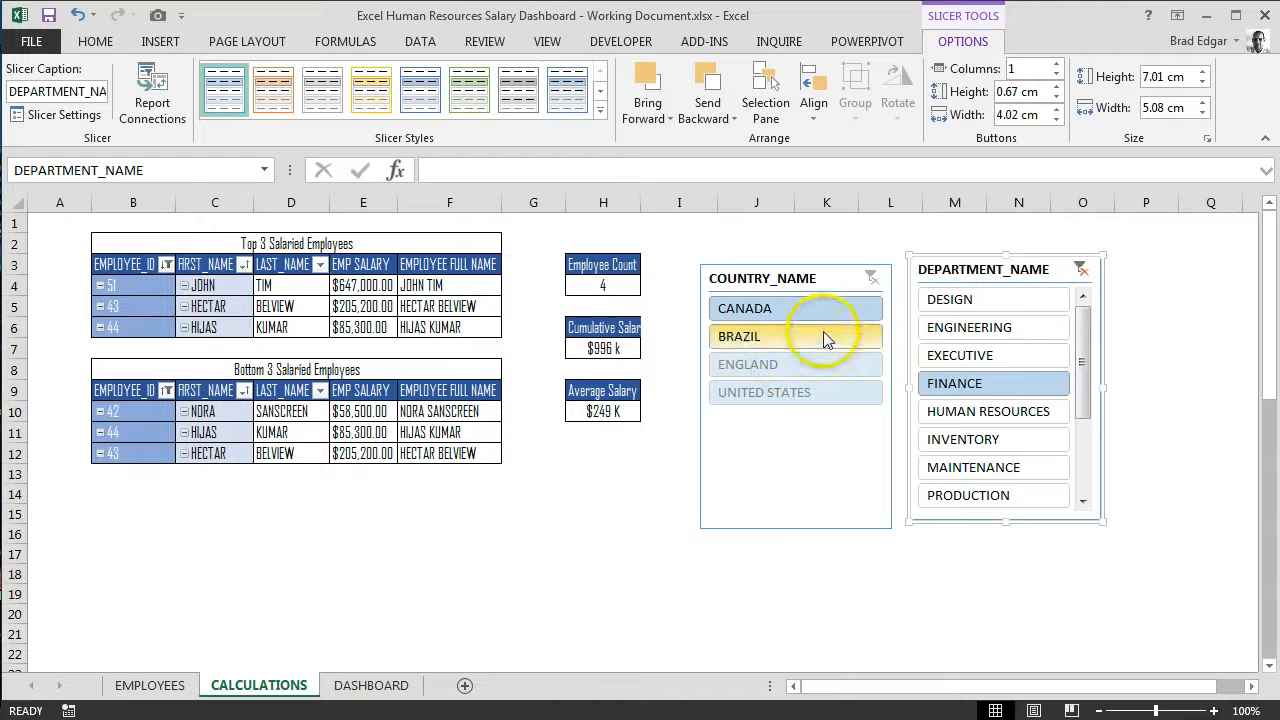
Step: Clear the DEPARTMENT_NAME slicer filter and line the slicer up directly beside the COUNTRY_NAME slicer
{"action": "left_click", "coordinate": [1080, 268]}
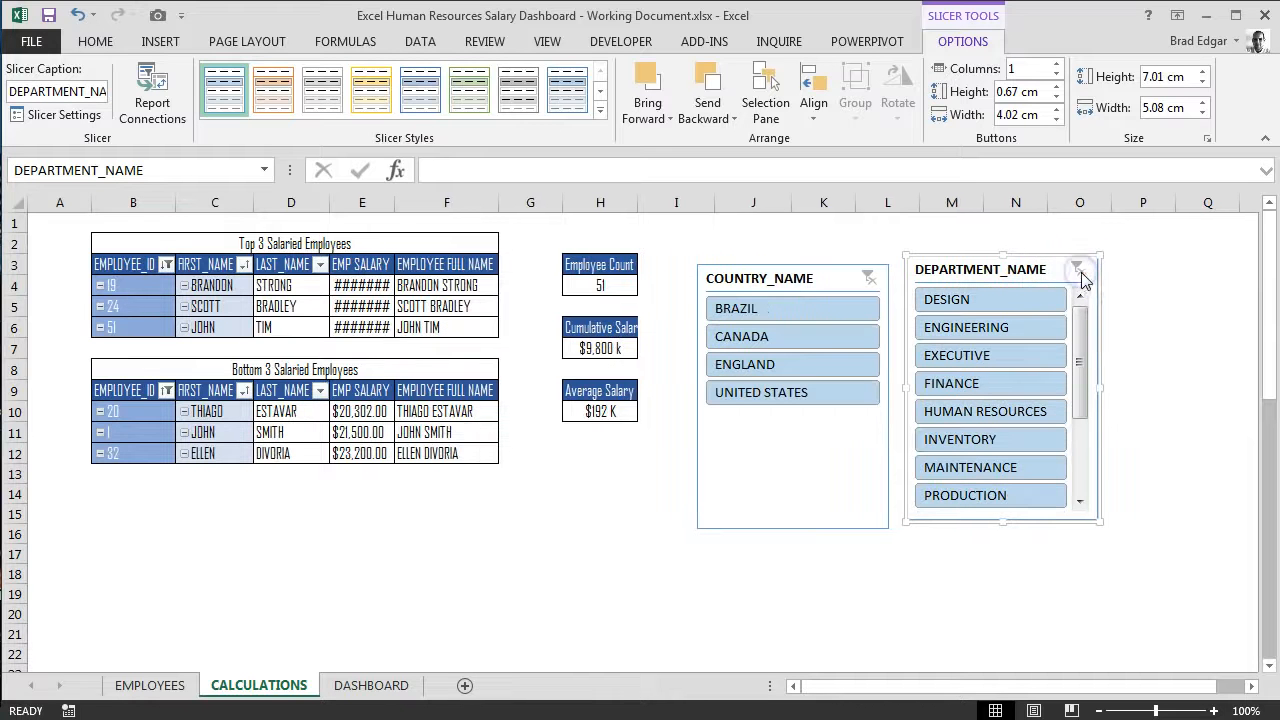
{"action": "left_click_drag", "start_coordinate": [1022, 258], "coordinate": [1011, 268]}
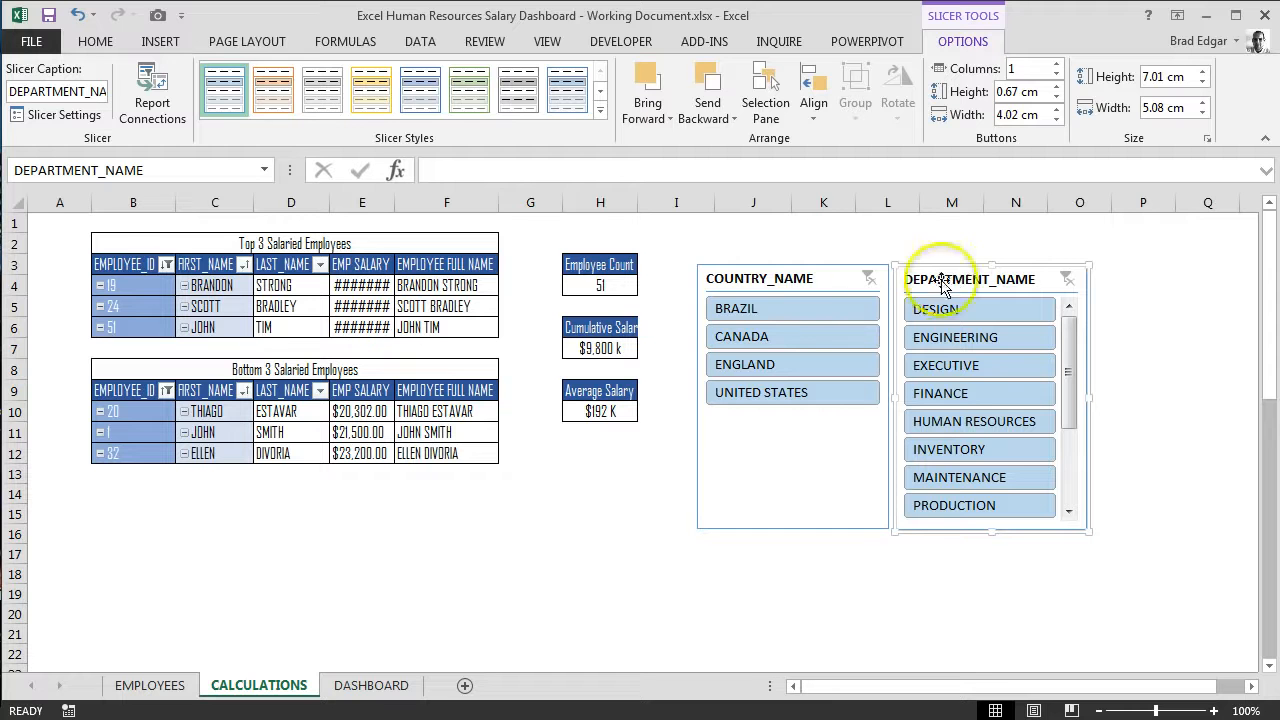
Step: Cut both slicers from the CALCULATIONS sheet and paste them at cell B4 of the DASHBOARD sheet using the destination theme
{"action": "left_click", "coordinate": [840, 268], "text": "ctrl"}
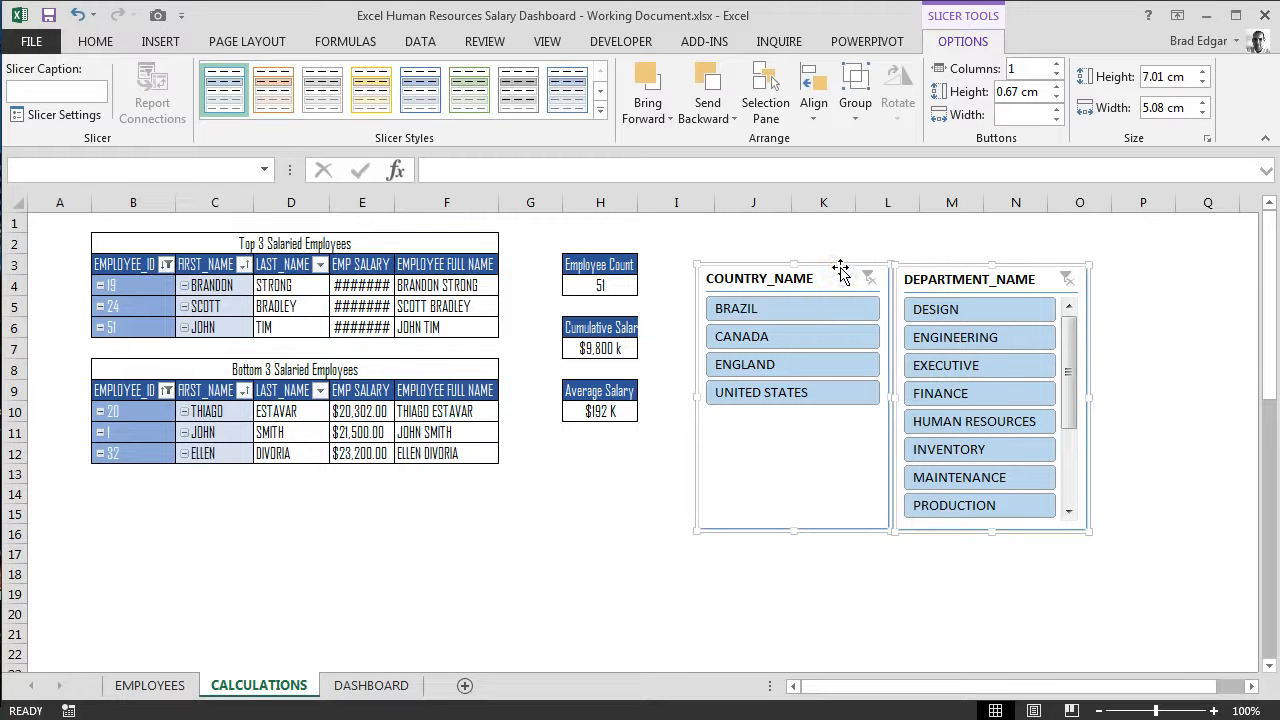
{"action": "right_click", "coordinate": [841, 271]}
{"action": "left_click", "coordinate": [879, 281]}
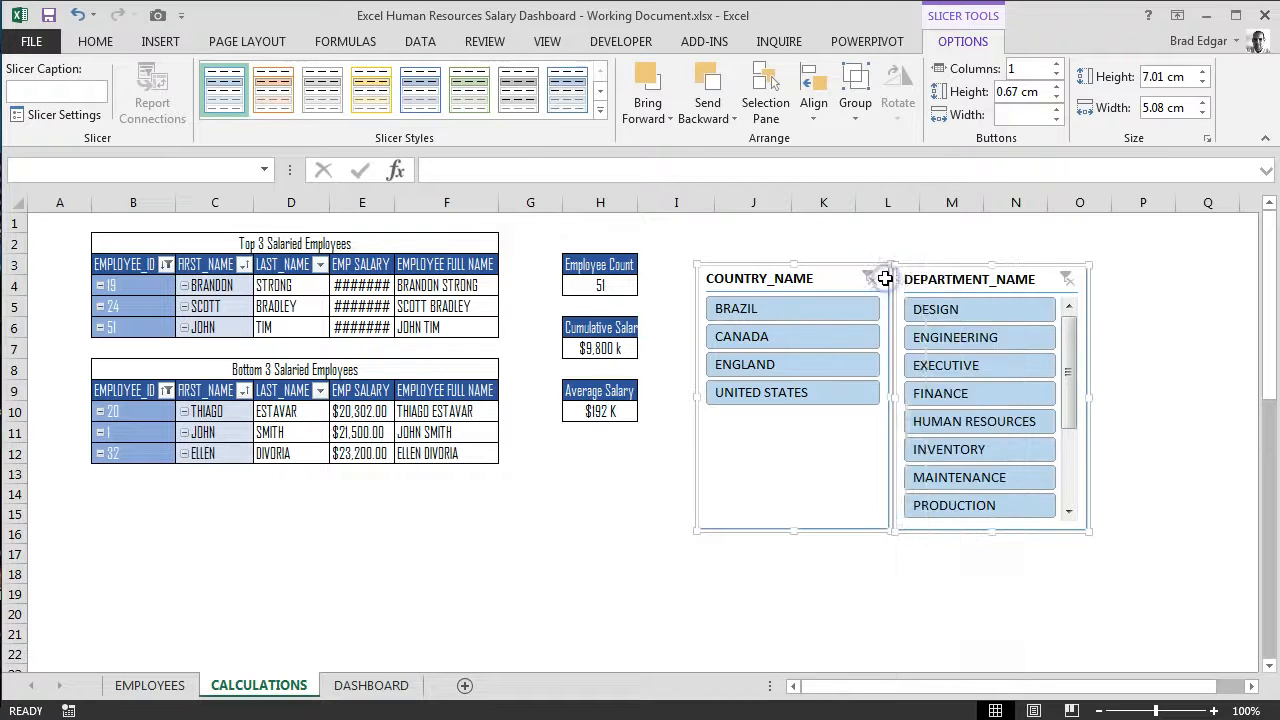
{"action": "left_click", "coordinate": [371, 685]}
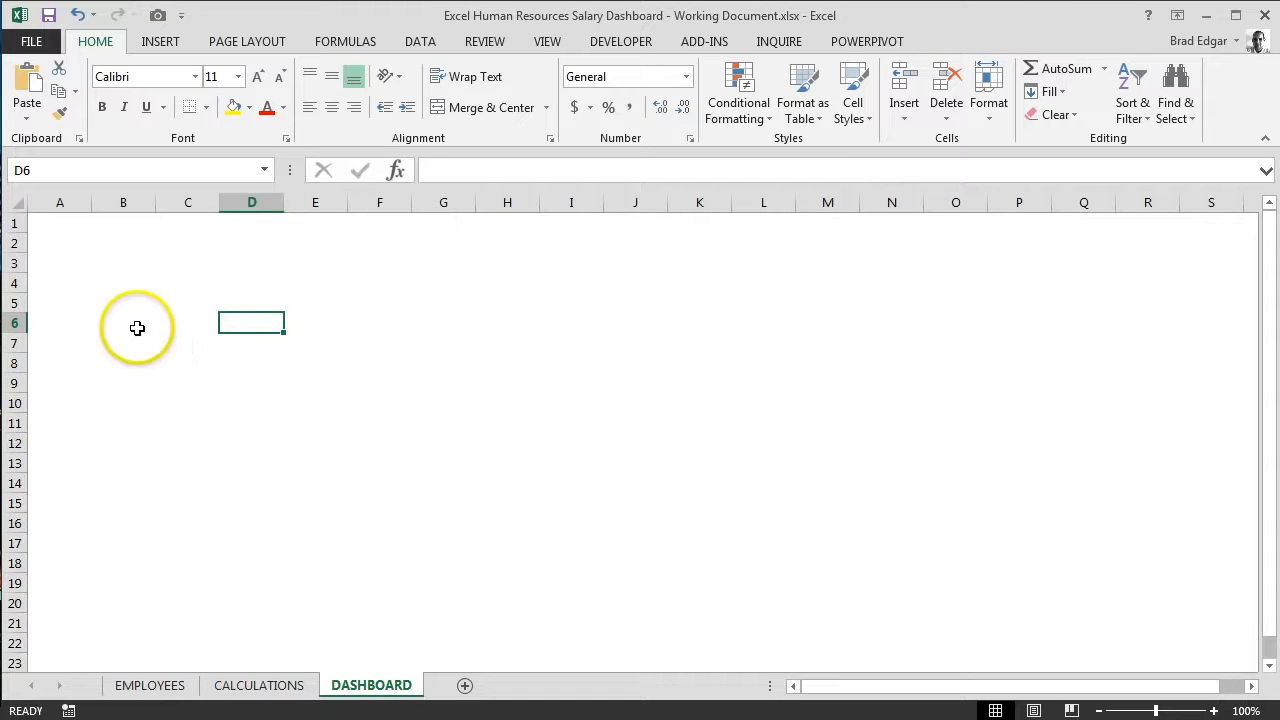
{"action": "left_click", "coordinate": [123, 284]}
{"action": "right_click", "coordinate": [123, 284]}
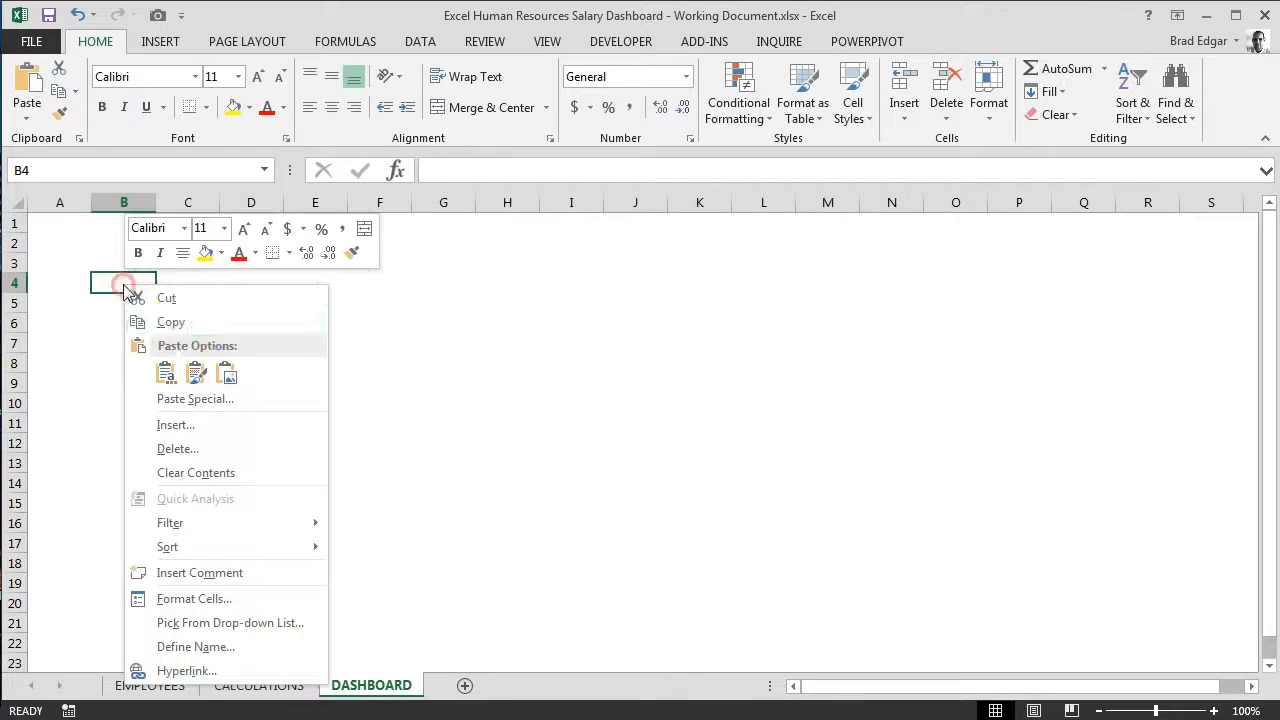
{"action": "left_click", "coordinate": [168, 377]}
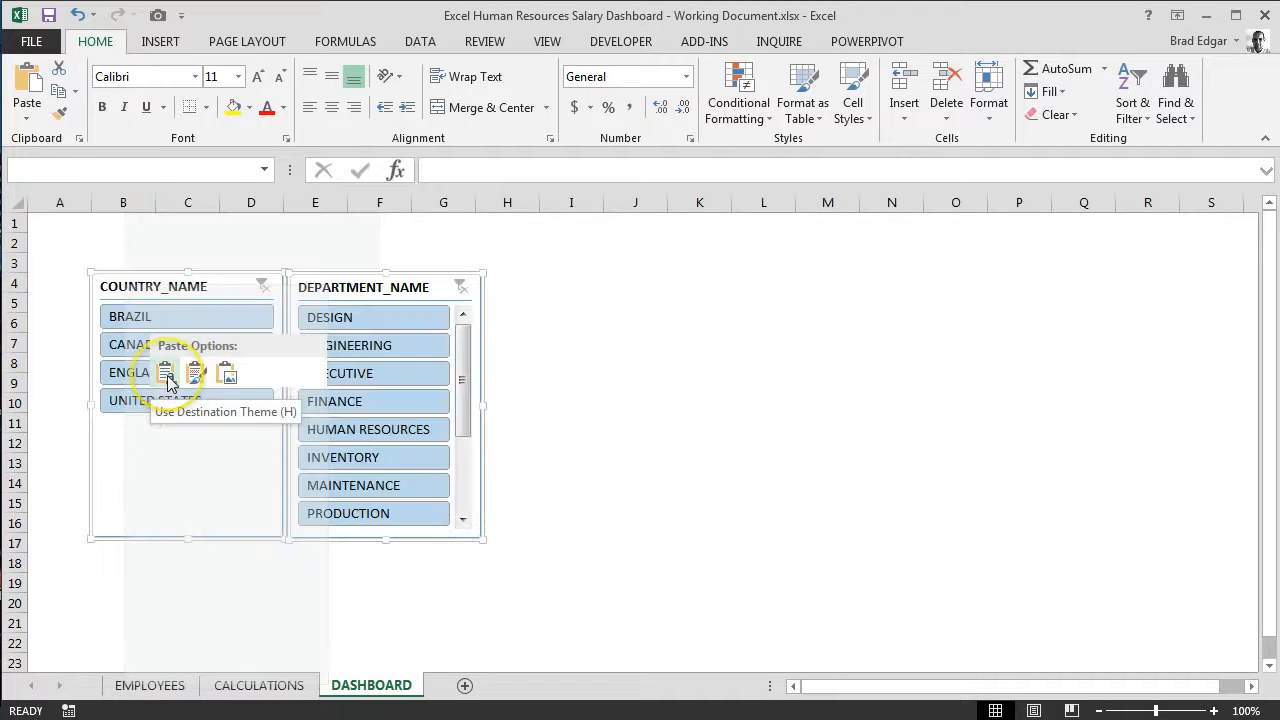
Step: Arrange the COUNTRY_NAME and DEPARTMENT_NAME slicers close together side by side, with their tops in row 2 and COUNTRY_NAME starting at column D
{"action": "left_click_drag", "start_coordinate": [419, 280], "coordinate": [540, 245]}
{"action": "left_click", "coordinate": [700, 322]}
{"action": "left_click_drag", "start_coordinate": [290, 243], "coordinate": [404, 243]}
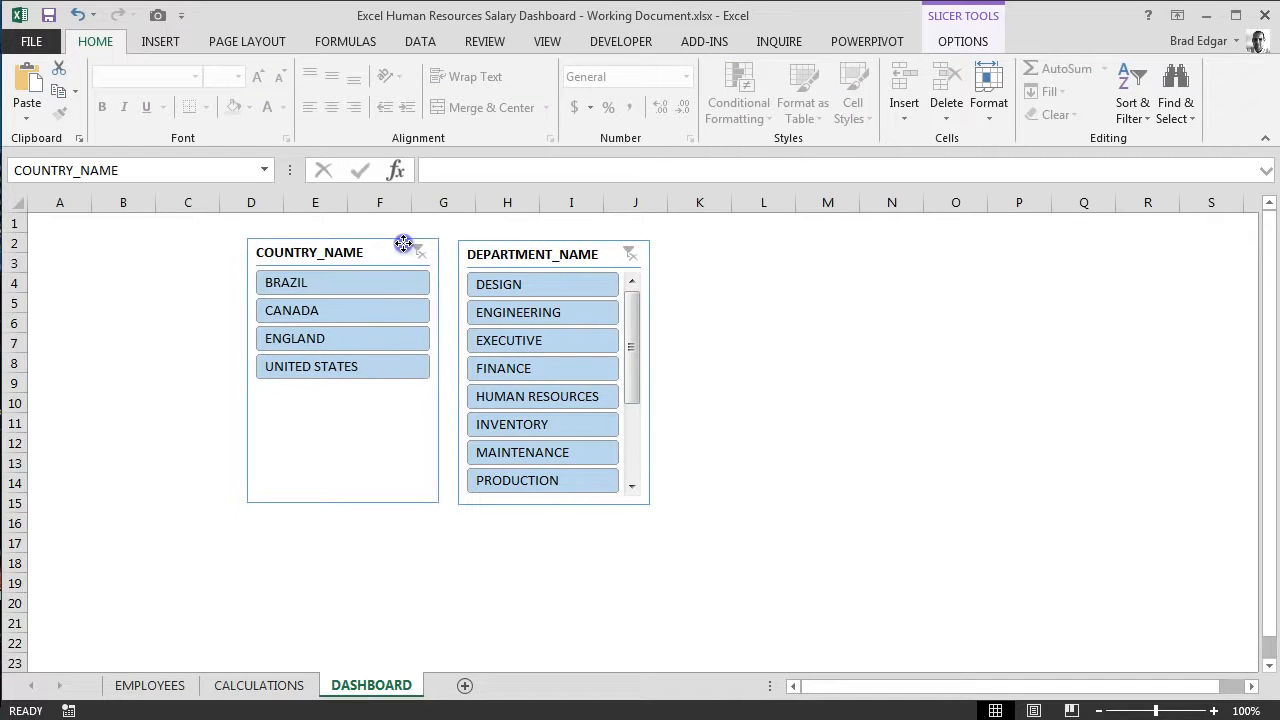
{"action": "mouse_move", "coordinate": [494, 244]}
{"action": "left_mouse_down"}
{"action": "mouse_move", "coordinate": [506, 245]}
{"action": "mouse_move", "coordinate": [480, 242]}
{"action": "left_mouse_up"}
{"action": "left_click", "coordinate": [714, 326]}
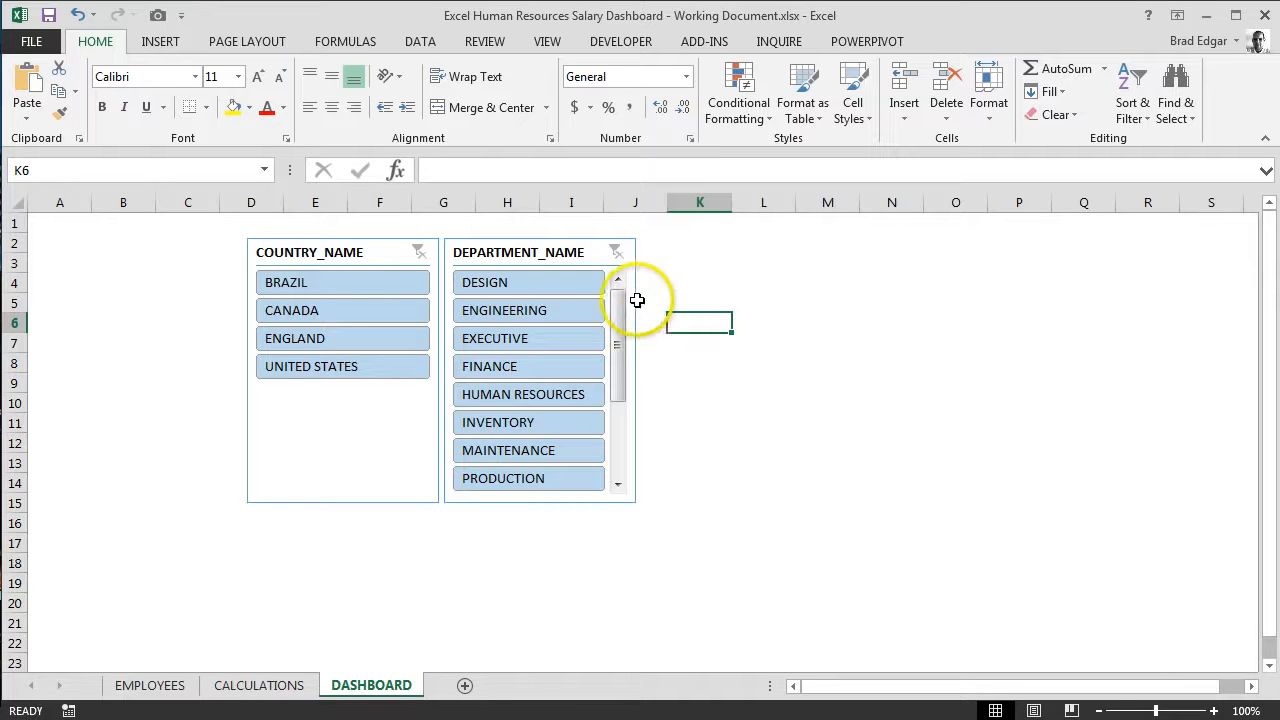
Step: Apply the deep blue slicer style, fifth in the Dark group, to the DEPARTMENT_NAME slicer
{"action": "left_click", "coordinate": [518, 252]}
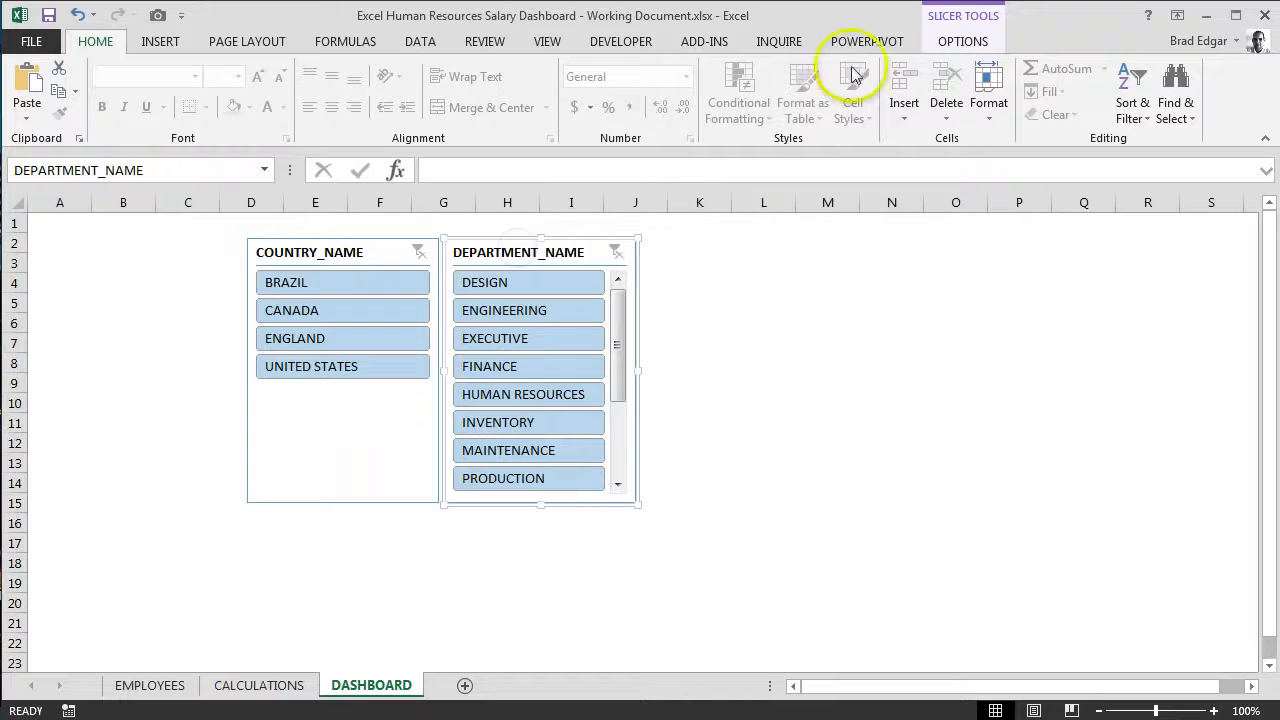
{"action": "left_click", "coordinate": [963, 41]}
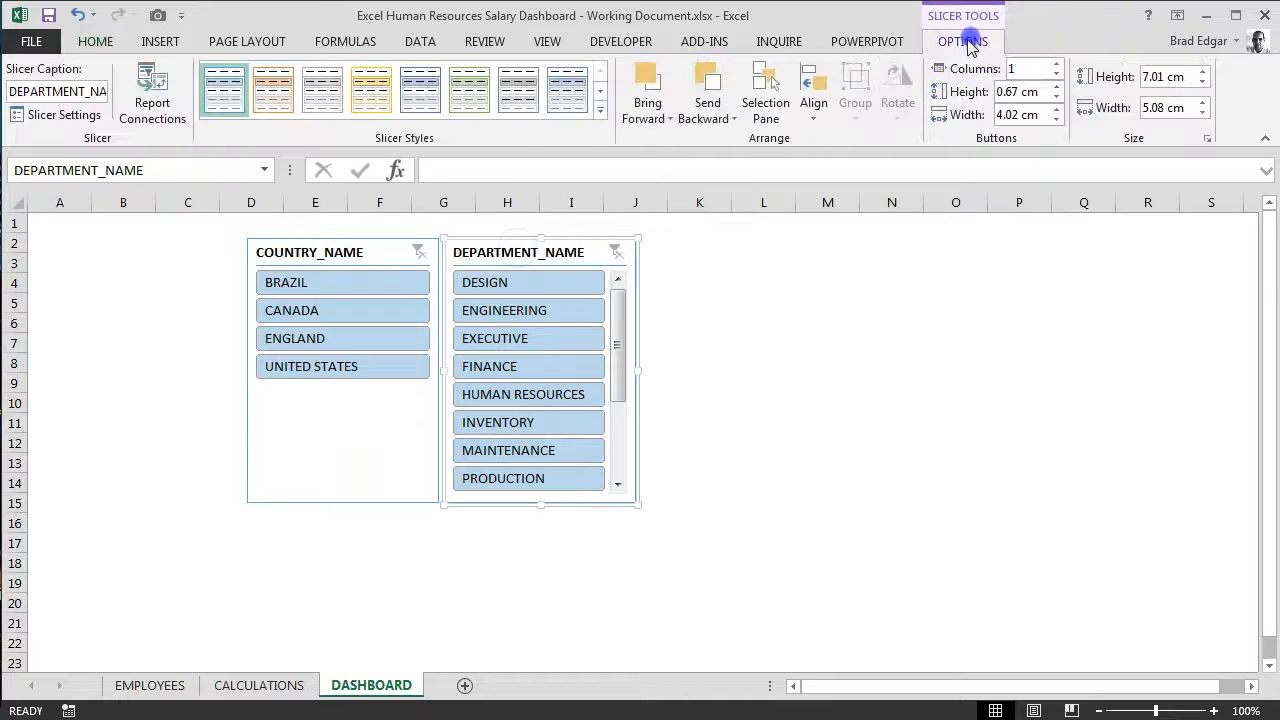
{"action": "left_click", "coordinate": [600, 110]}
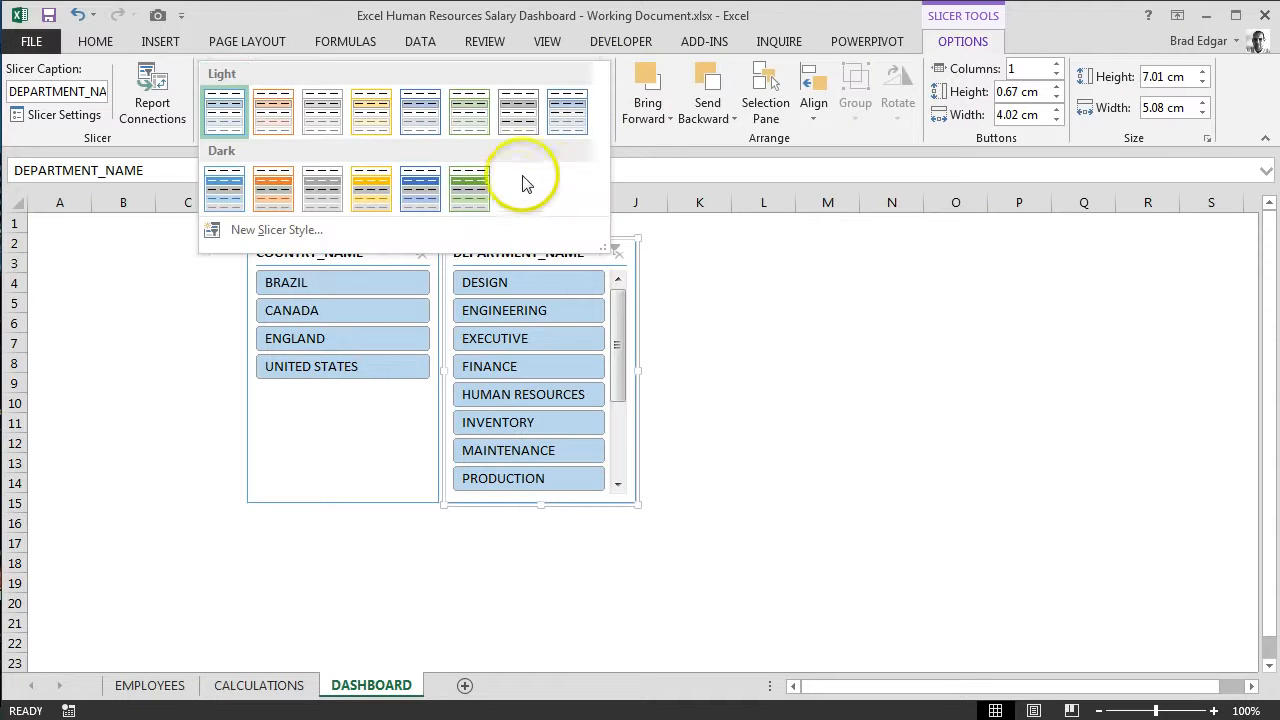
{"action": "left_click", "coordinate": [236, 110]}
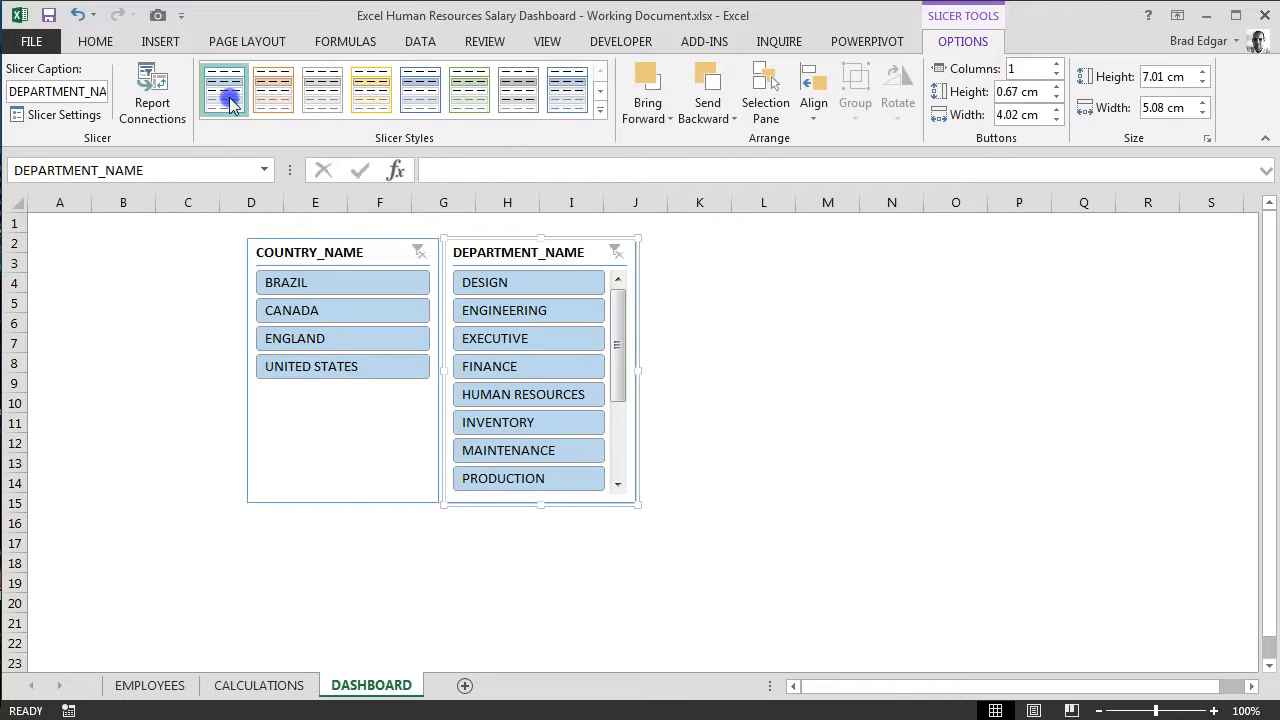
{"action": "right_click", "coordinate": [230, 103]}
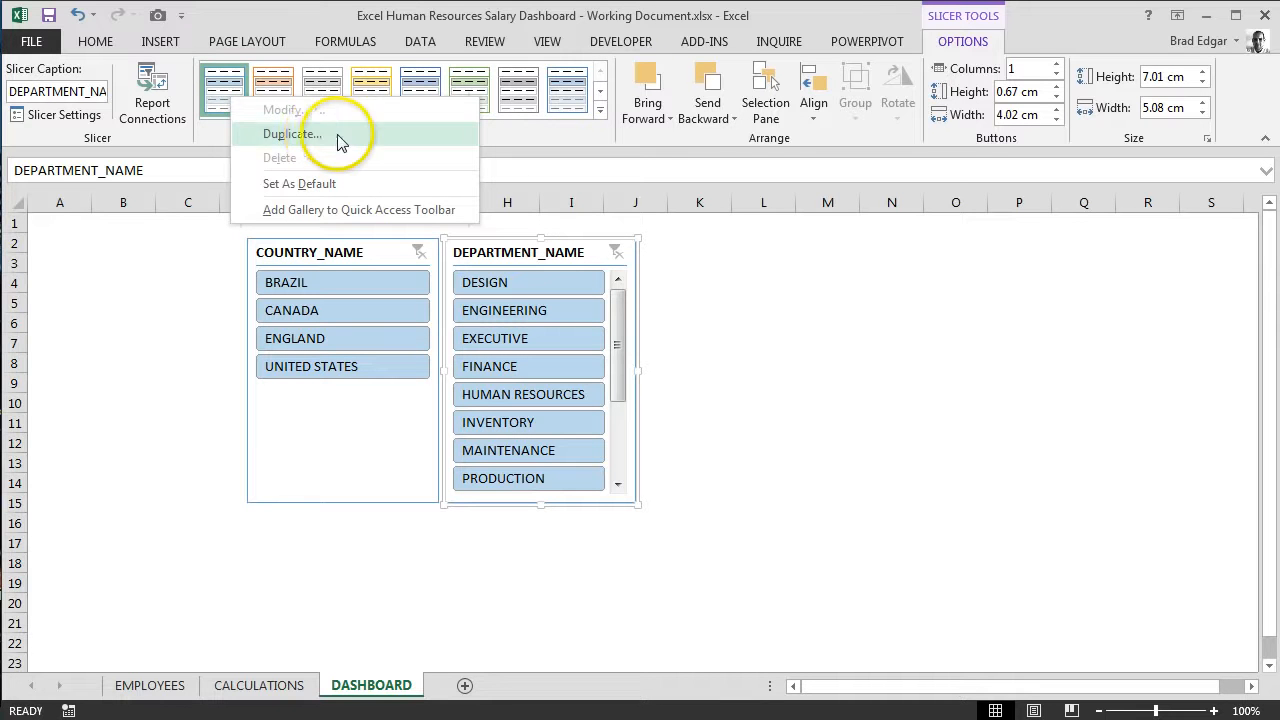
{"action": "left_click", "coordinate": [600, 108]}
{"action": "left_click", "coordinate": [600, 108]}
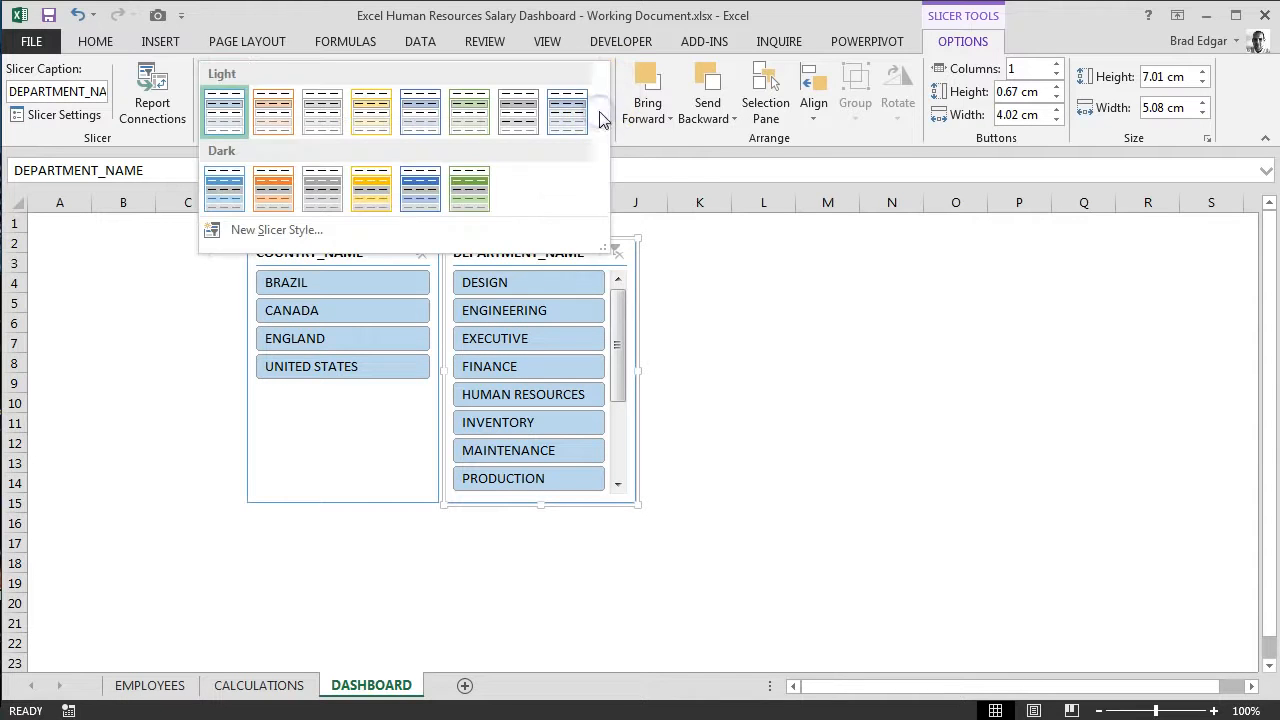
{"action": "left_click", "coordinate": [424, 197]}
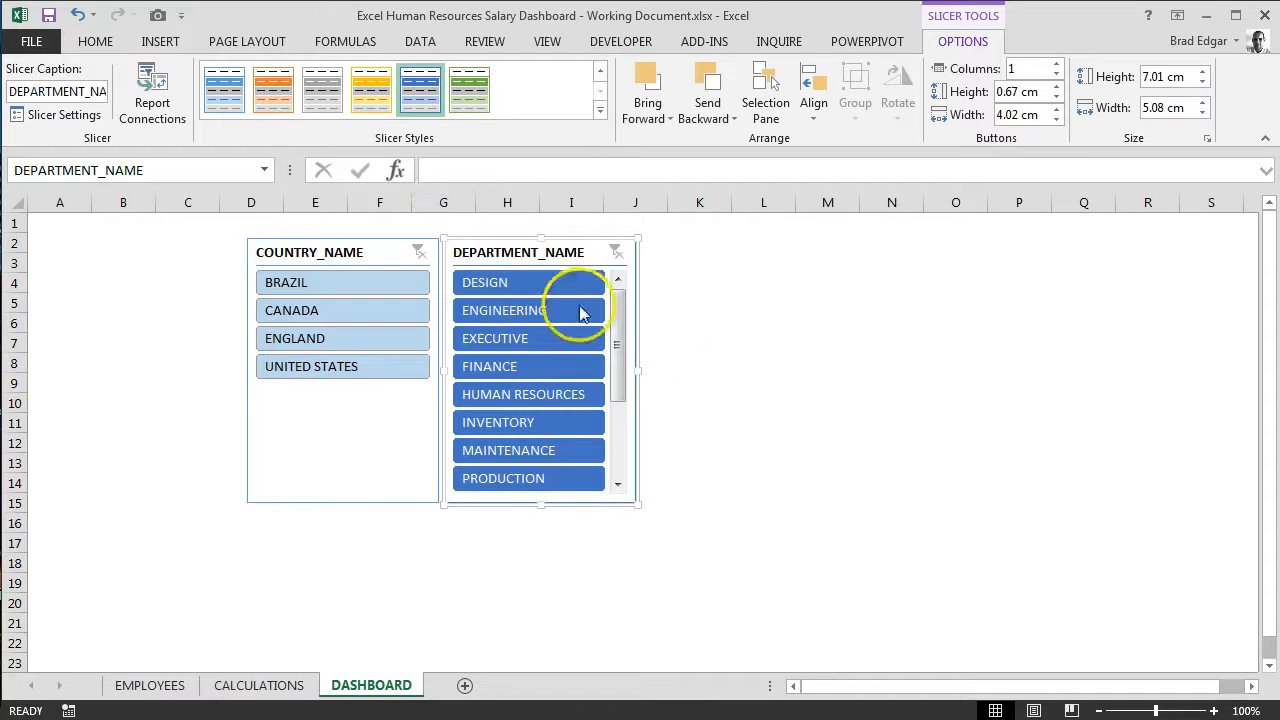
Step: Widen the gap between the DEPARTMENT_NAME and COUNTRY_NAME slicers and reapply the deep blue Dark style to DEPARTMENT_NAME
{"action": "left_click_drag", "start_coordinate": [591, 240], "coordinate": [609, 240]}
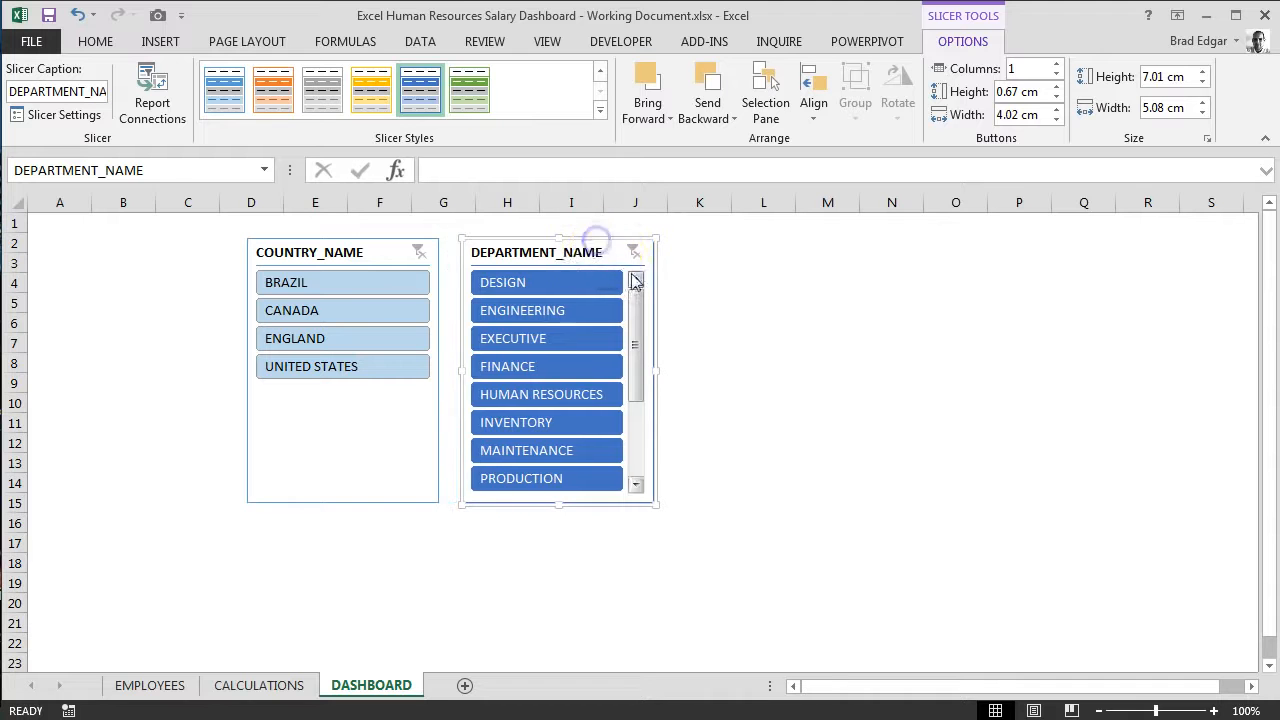
{"action": "right_click", "coordinate": [584, 242]}
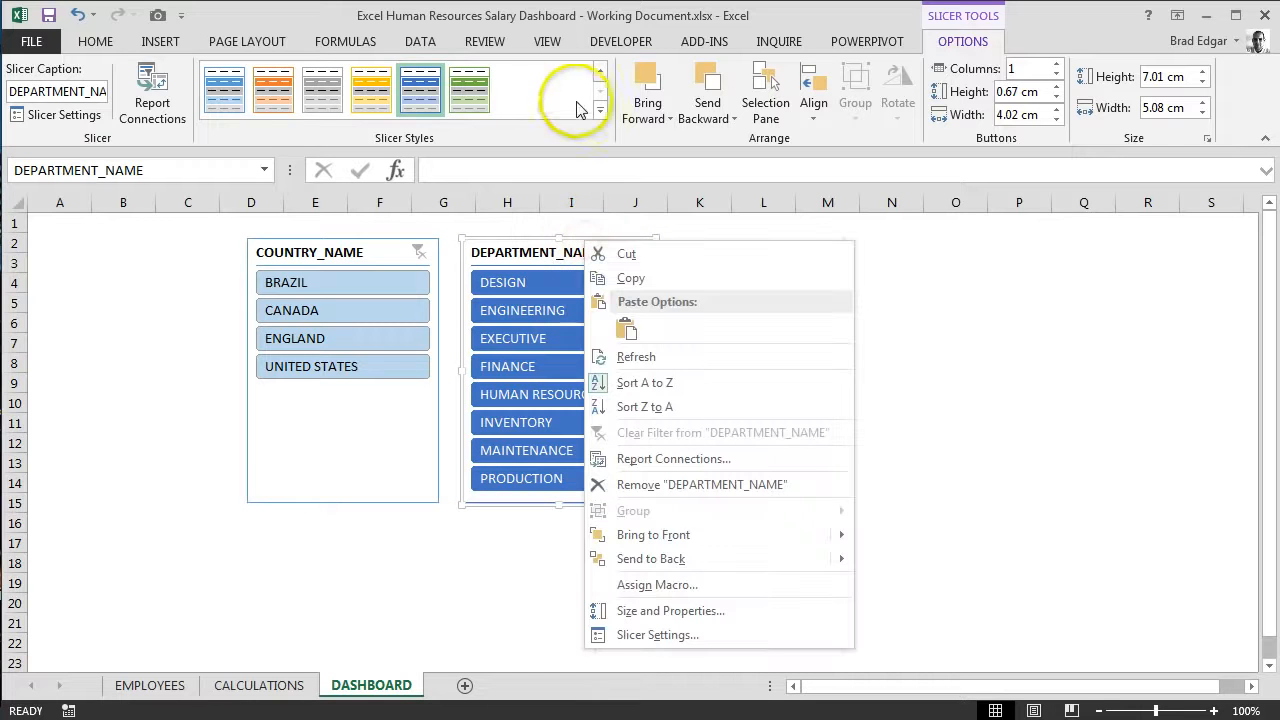
{"action": "right_click", "coordinate": [421, 102]}
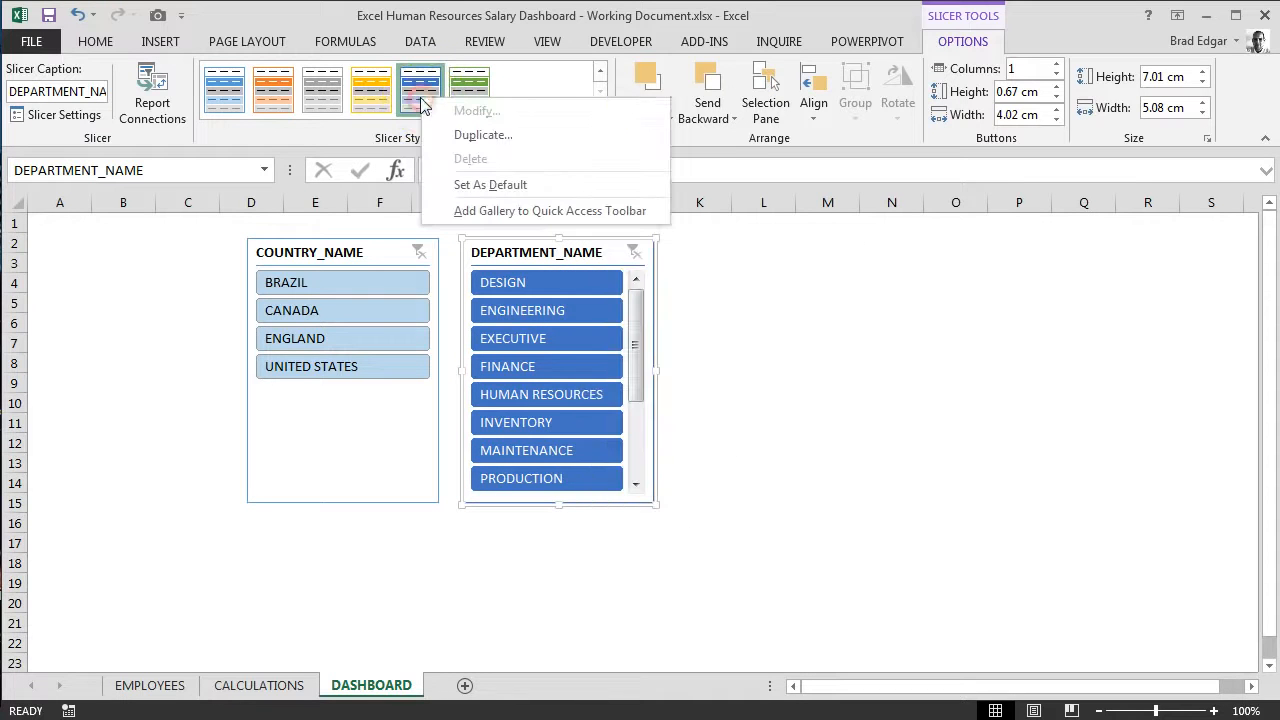
{"action": "left_click", "coordinate": [604, 77]}
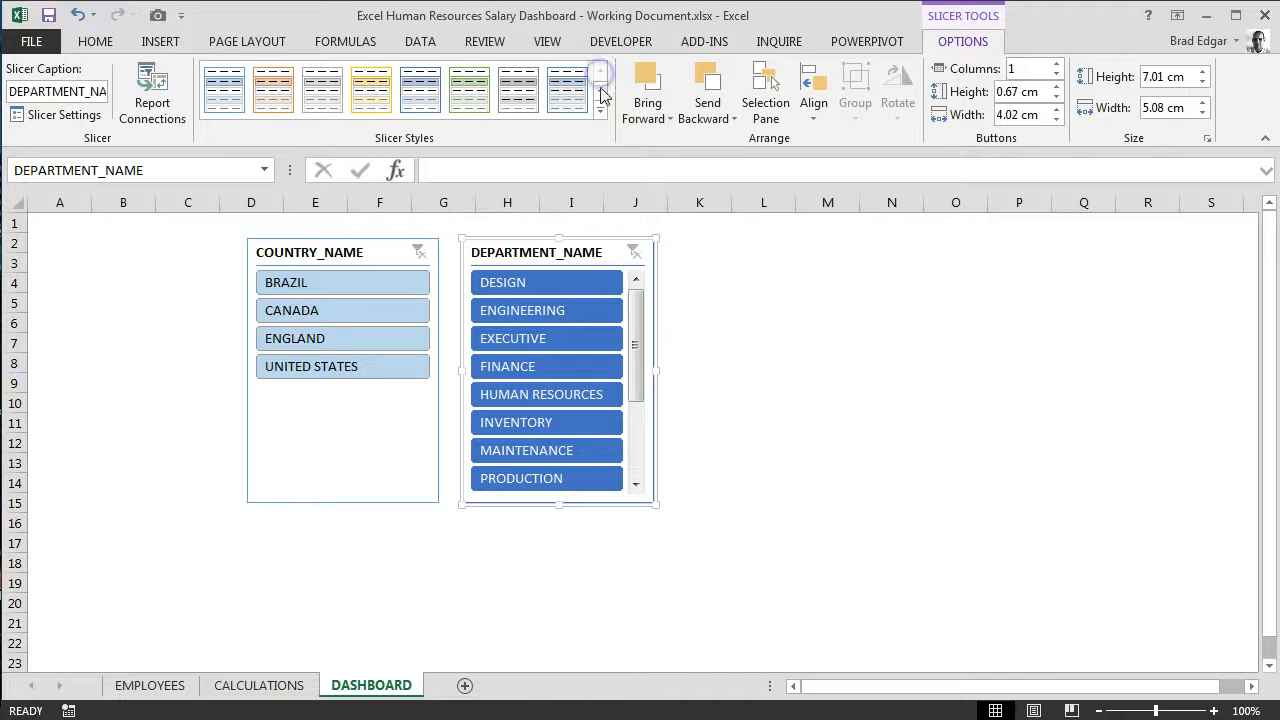
{"action": "left_click", "coordinate": [600, 114]}
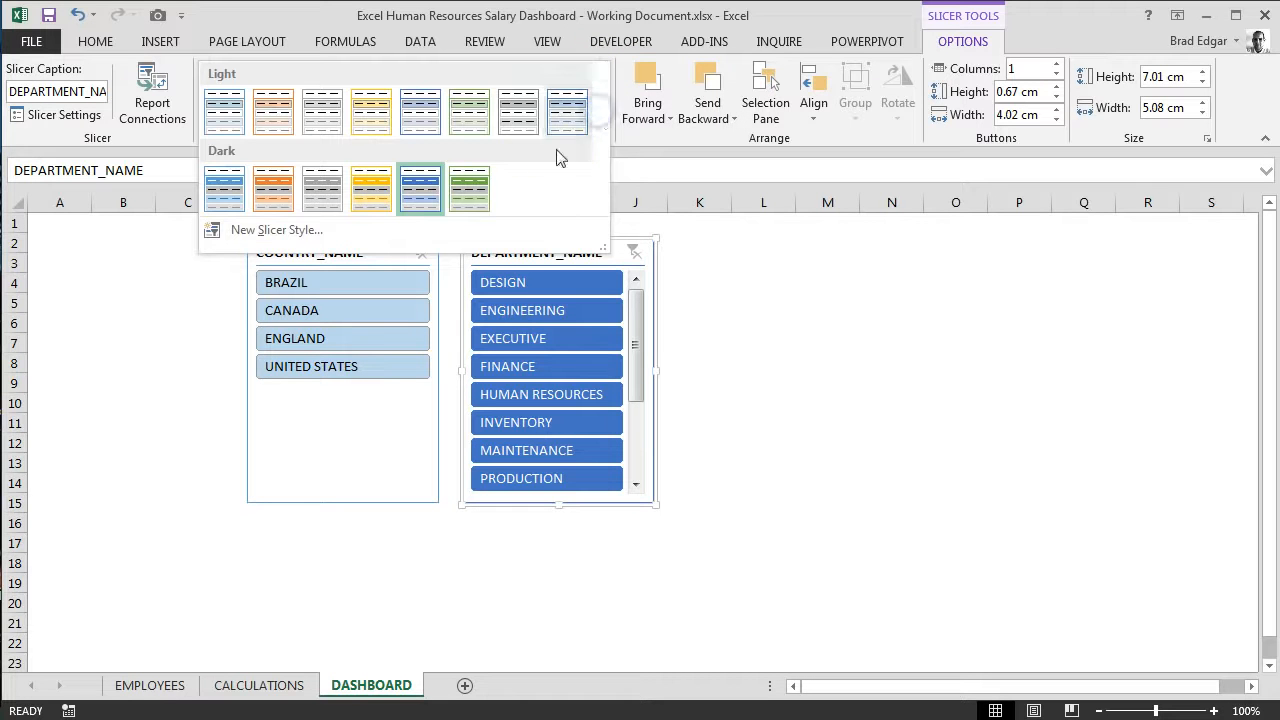
{"action": "left_click", "coordinate": [421, 205]}
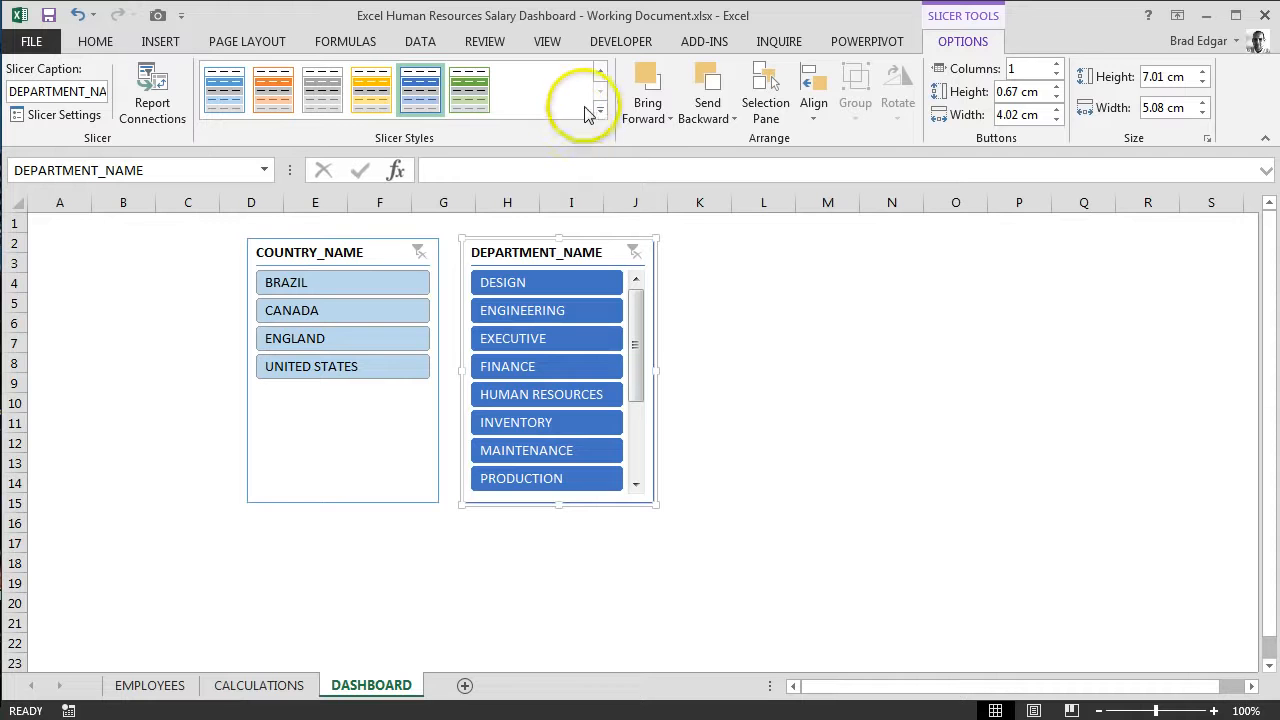
Step: Duplicate the deep blue Dark slicer style under the name Custom Slicer Style
{"action": "right_click", "coordinate": [428, 88]}
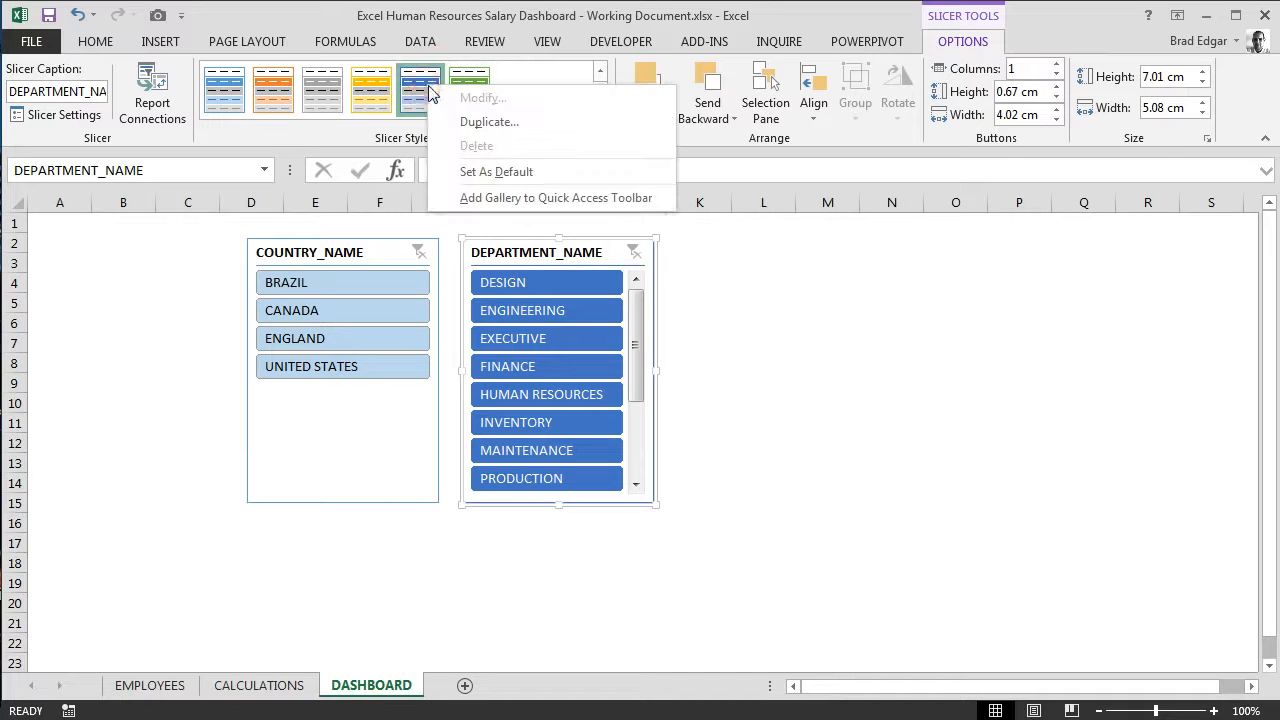
{"action": "left_click", "coordinate": [488, 122]}
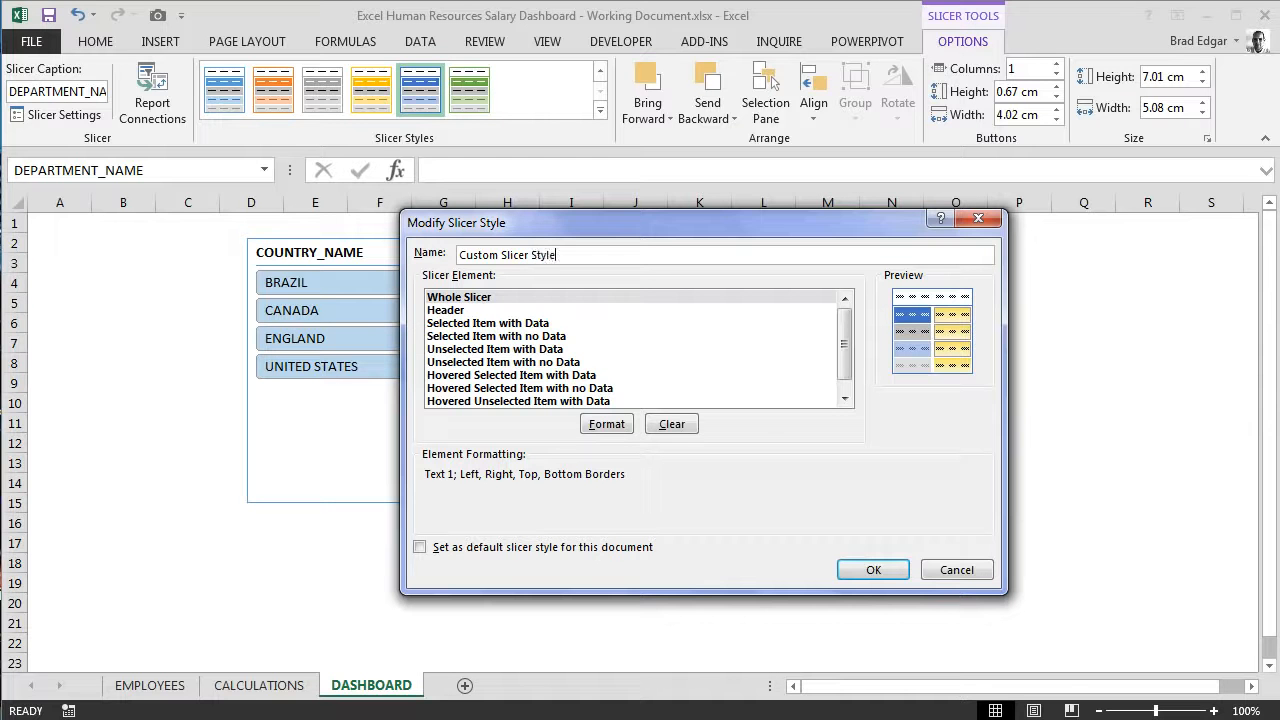
{"action": "key", "text": "Return"}
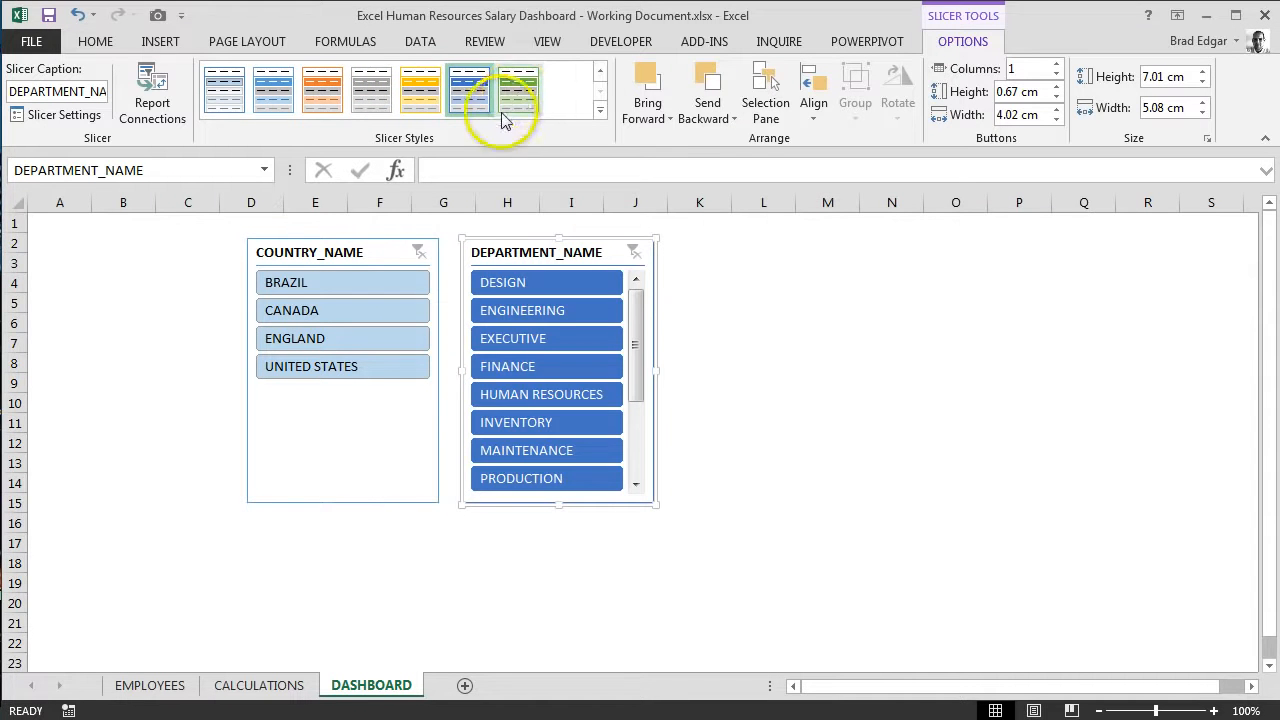
Step: Modify Custom Slicer Style so that its Whole Slicer element uses the Agency FB font at size 12
{"action": "right_click", "coordinate": [468, 95]}
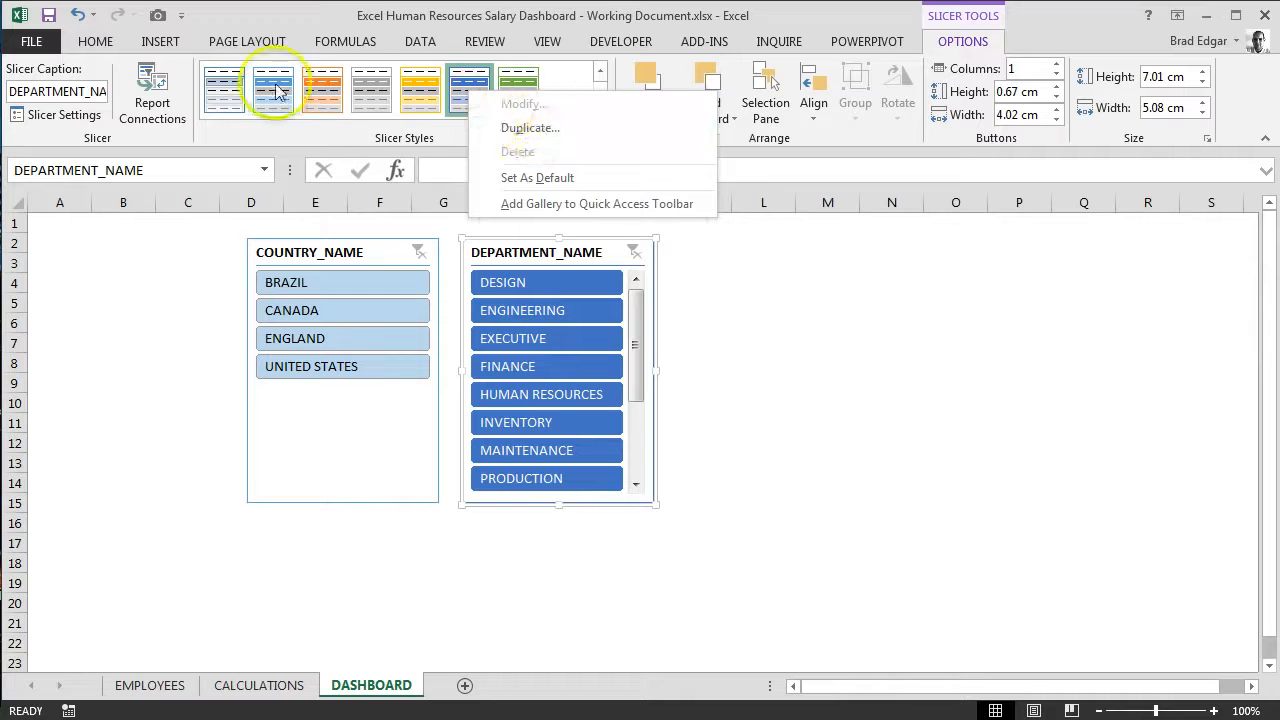
{"action": "left_click", "coordinate": [604, 78]}
{"action": "left_click", "coordinate": [229, 87]}
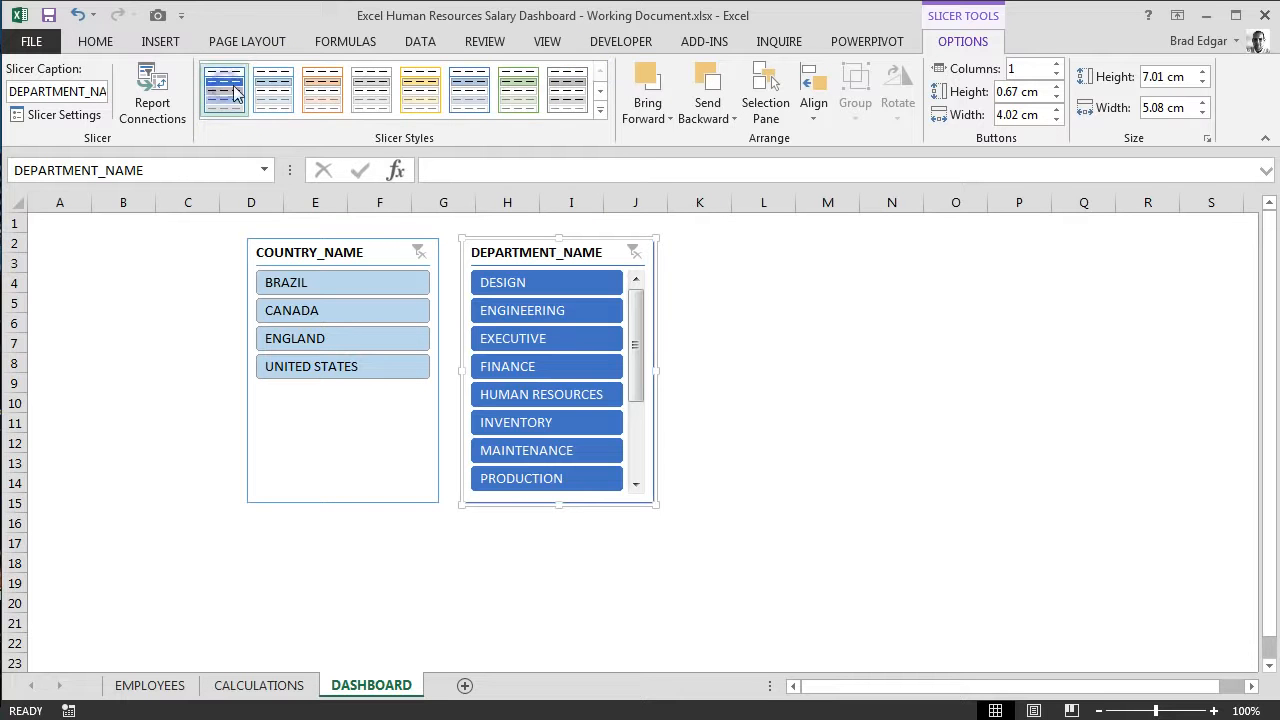
{"action": "right_click", "coordinate": [235, 91]}
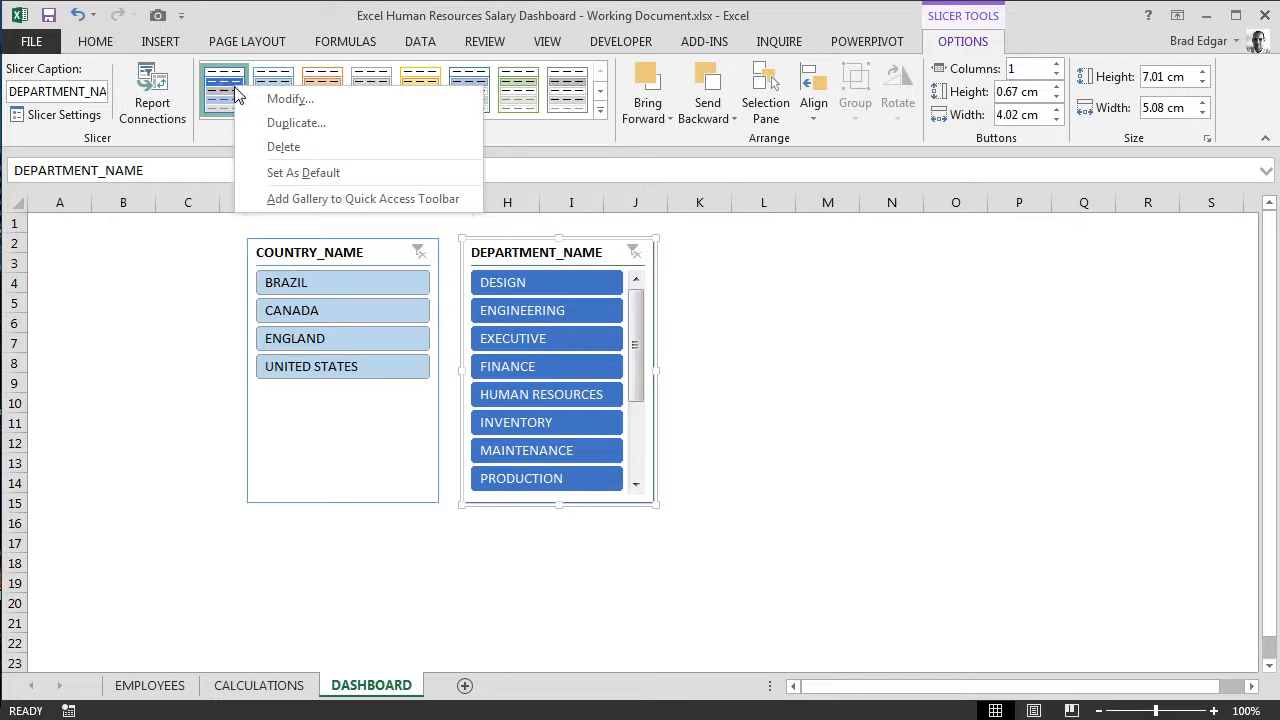
{"action": "left_click", "coordinate": [289, 104]}
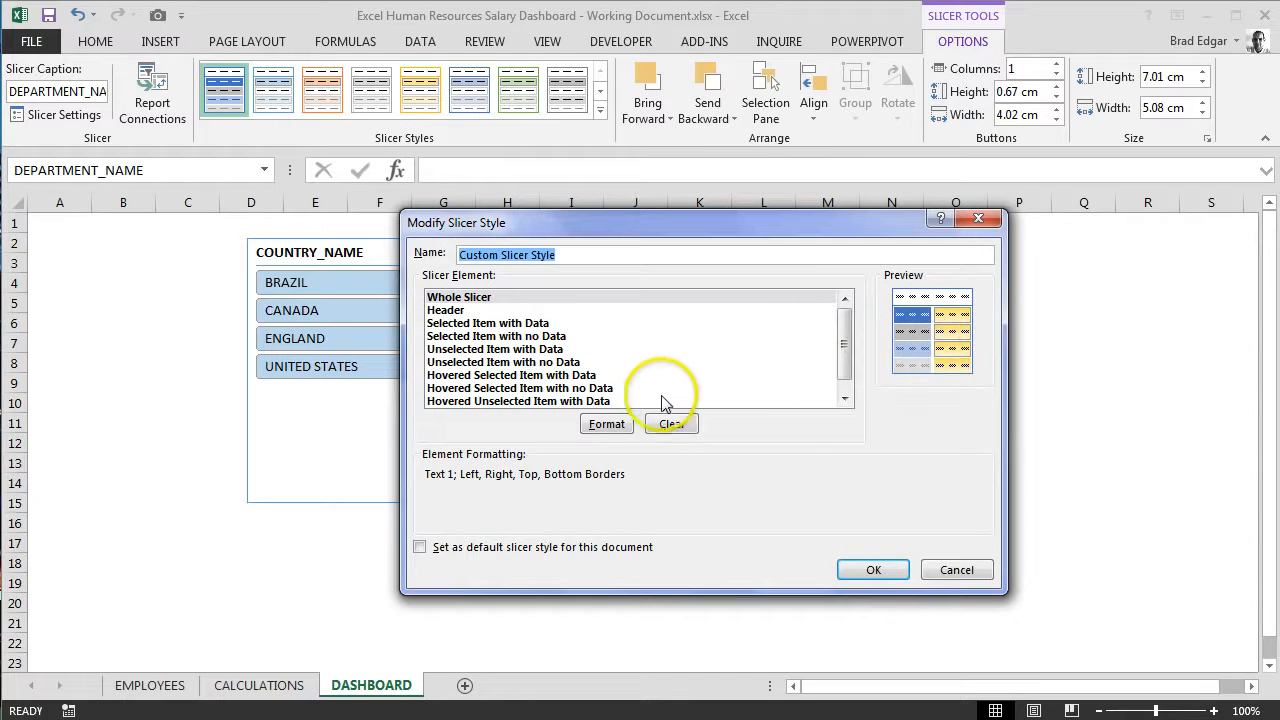
{"action": "left_click", "coordinate": [621, 430]}
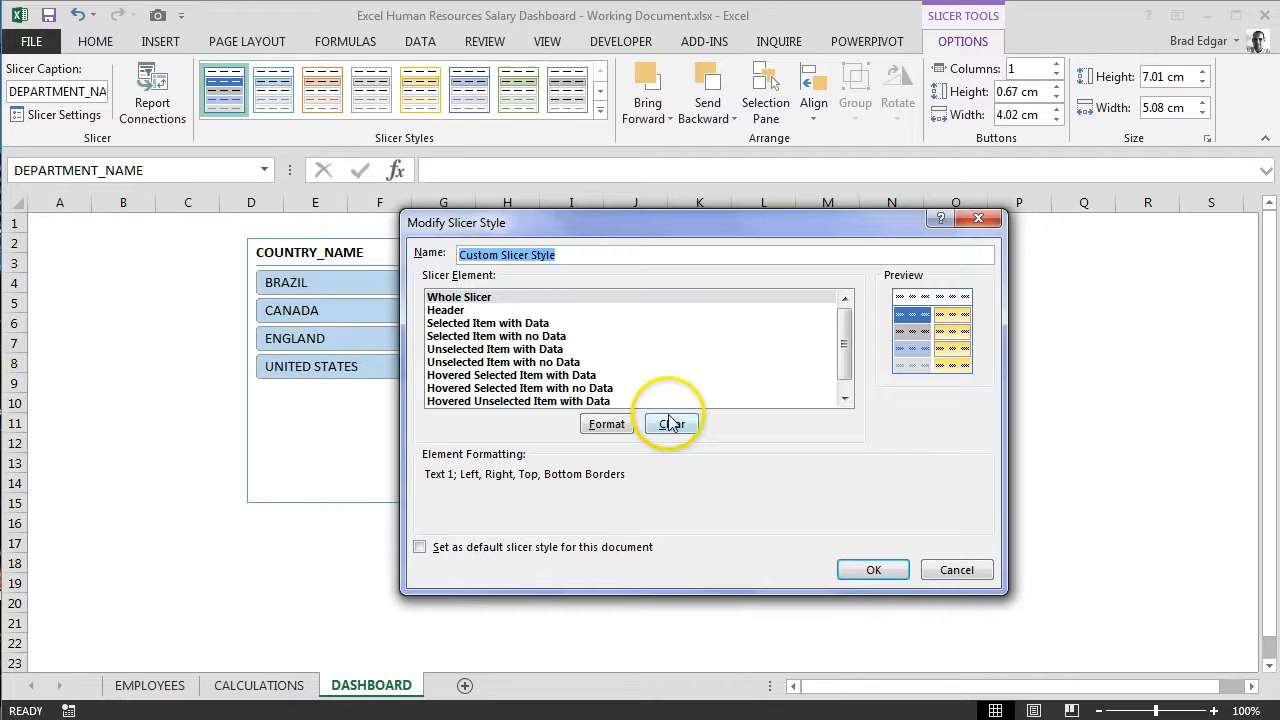
{"action": "left_click", "coordinate": [608, 428]}
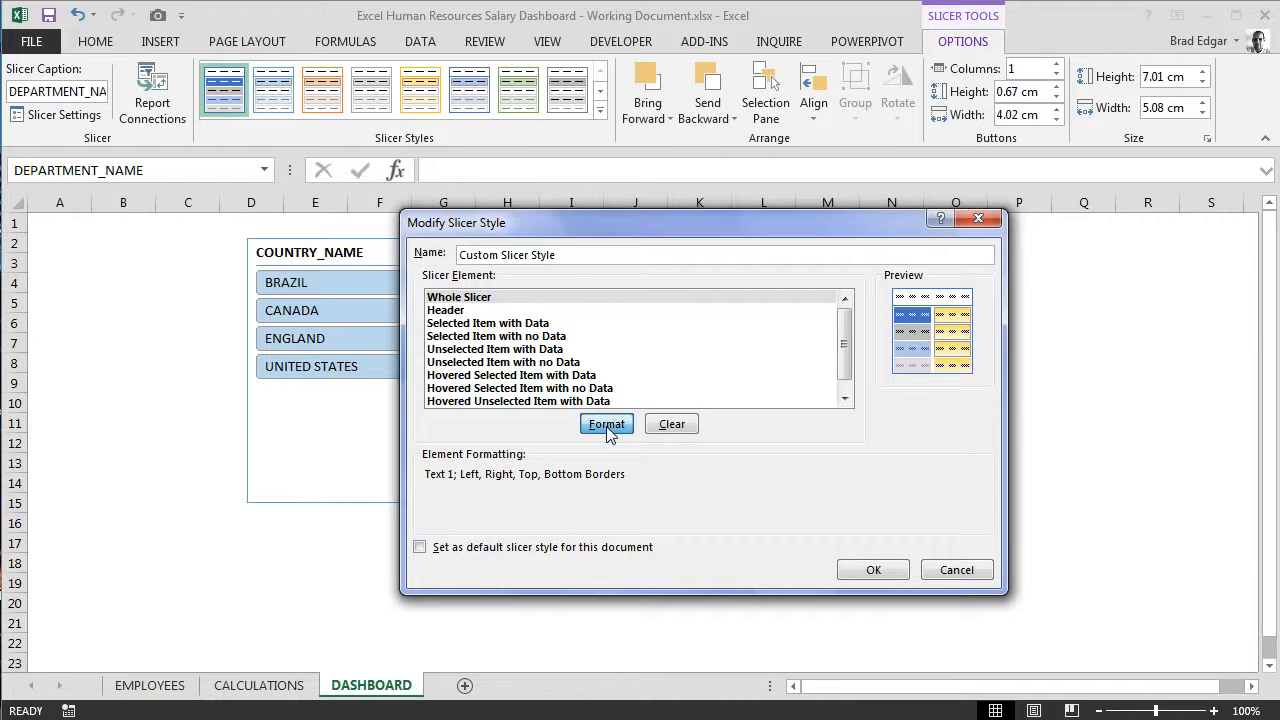
{"action": "left_click", "coordinate": [606, 426]}
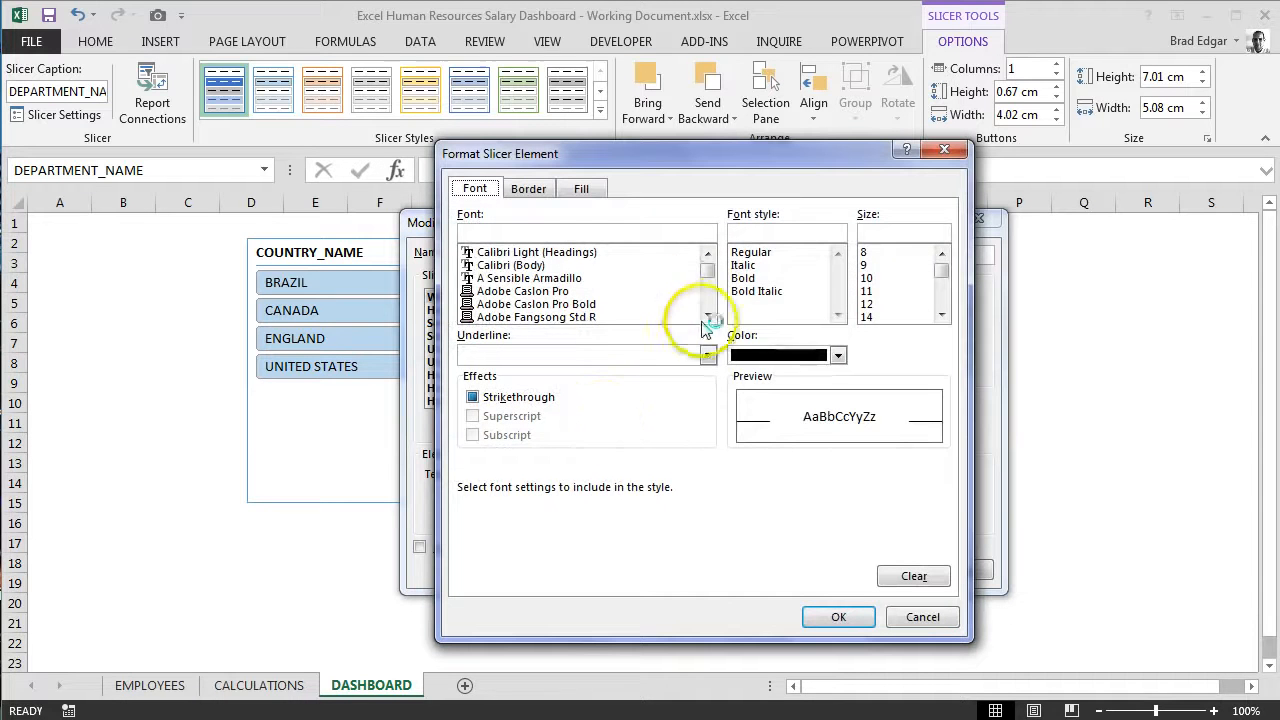
{"action": "left_click_drag", "start_coordinate": [707, 317], "coordinate": [706, 322]}
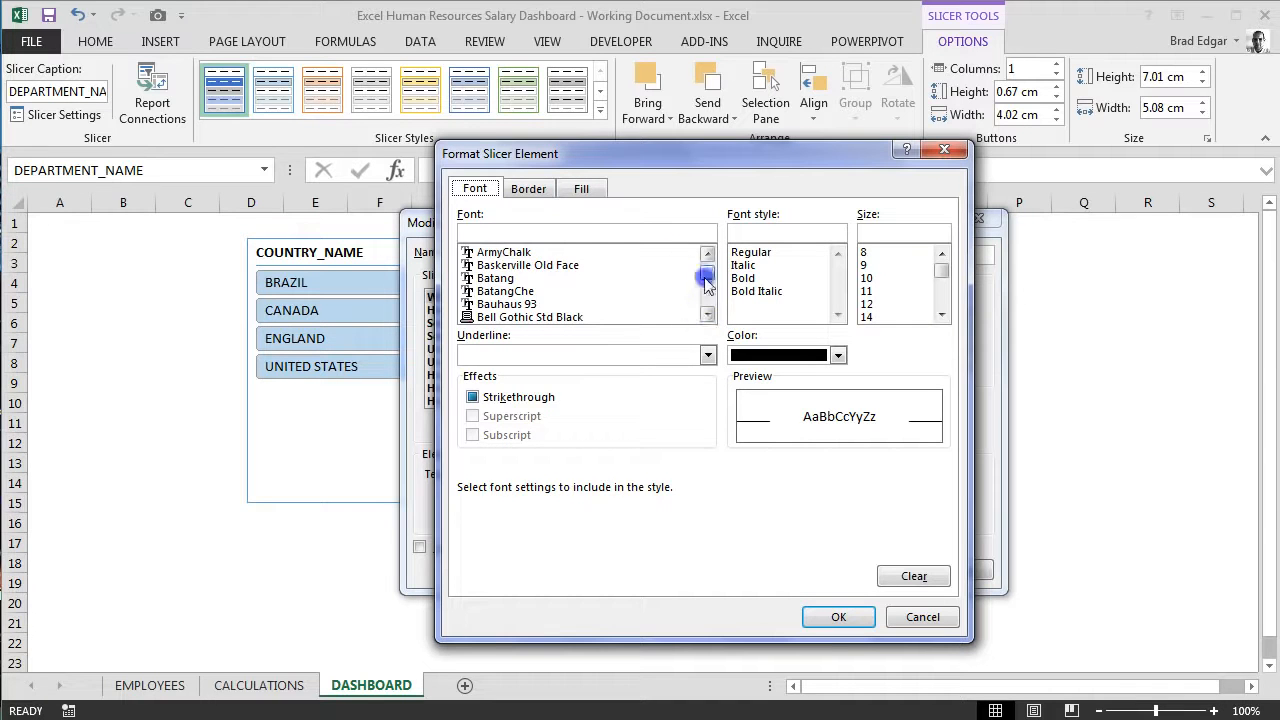
{"action": "left_click_drag", "start_coordinate": [707, 272], "coordinate": [709, 265]}
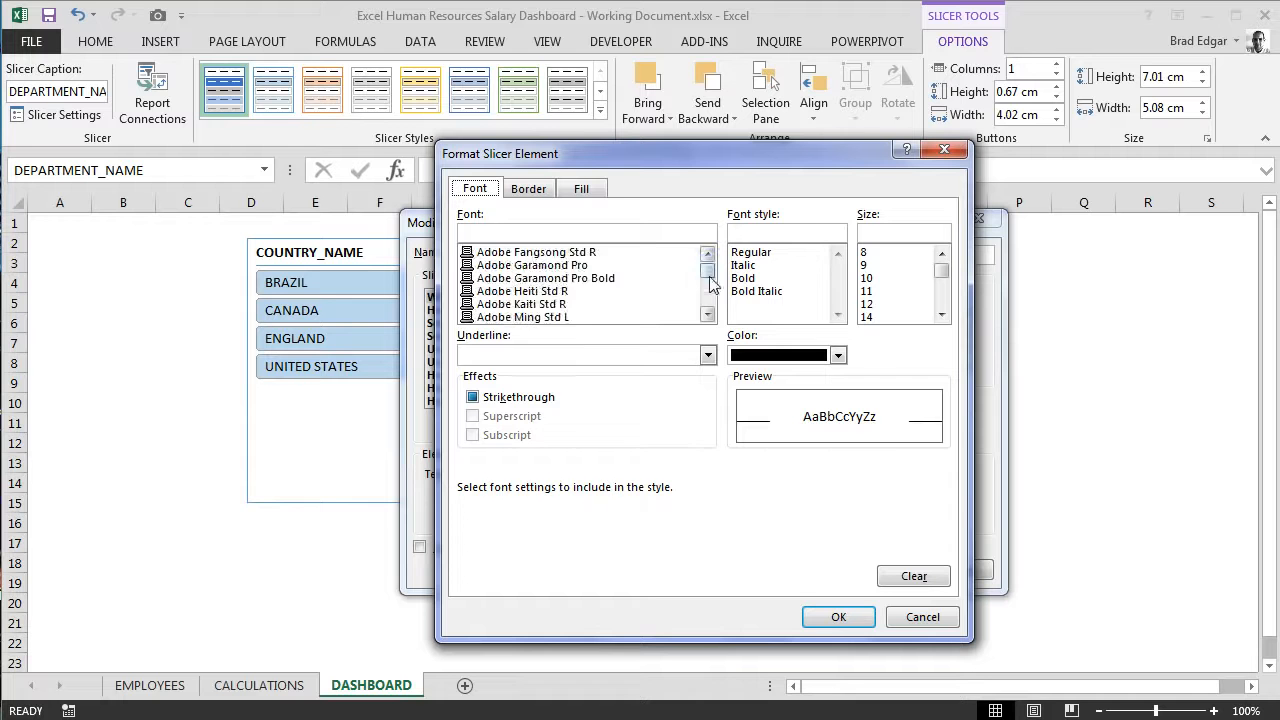
{"action": "left_click", "coordinate": [708, 316]}
{"action": "left_click", "coordinate": [708, 316]}
{"action": "left_click", "coordinate": [708, 316]}
{"action": "left_click", "coordinate": [690, 317]}
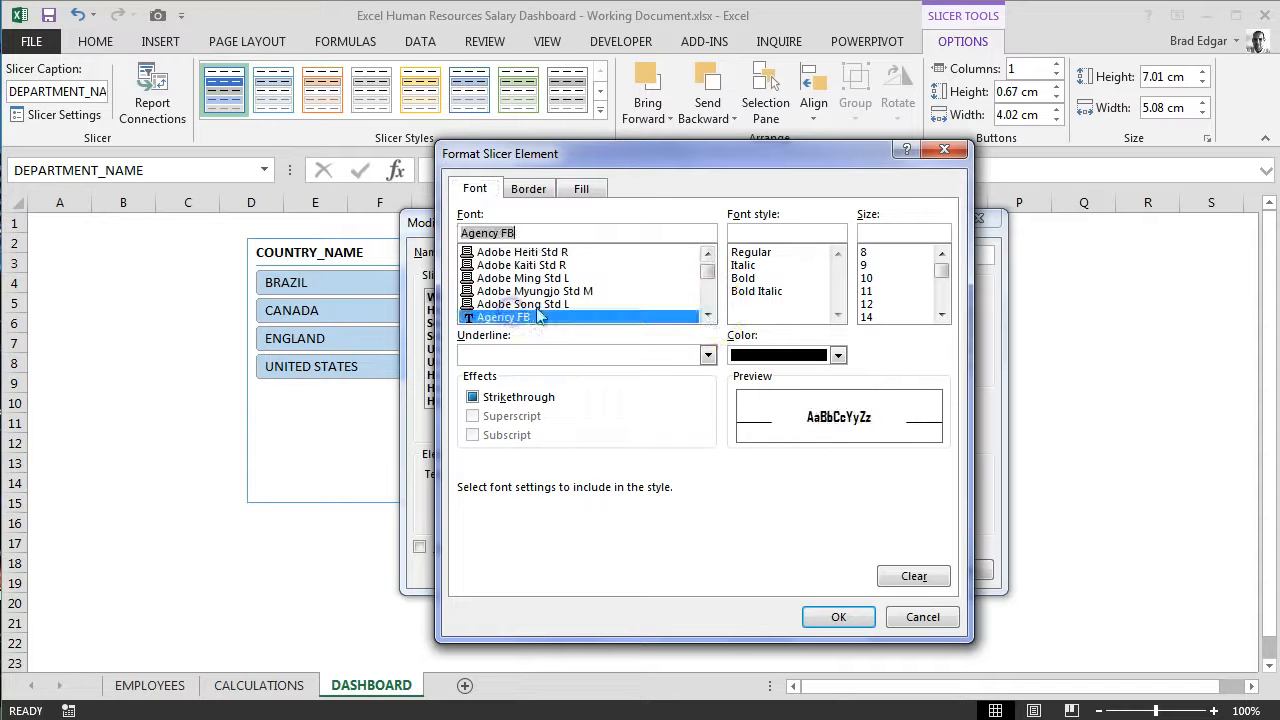
{"action": "left_click", "coordinate": [887, 305]}
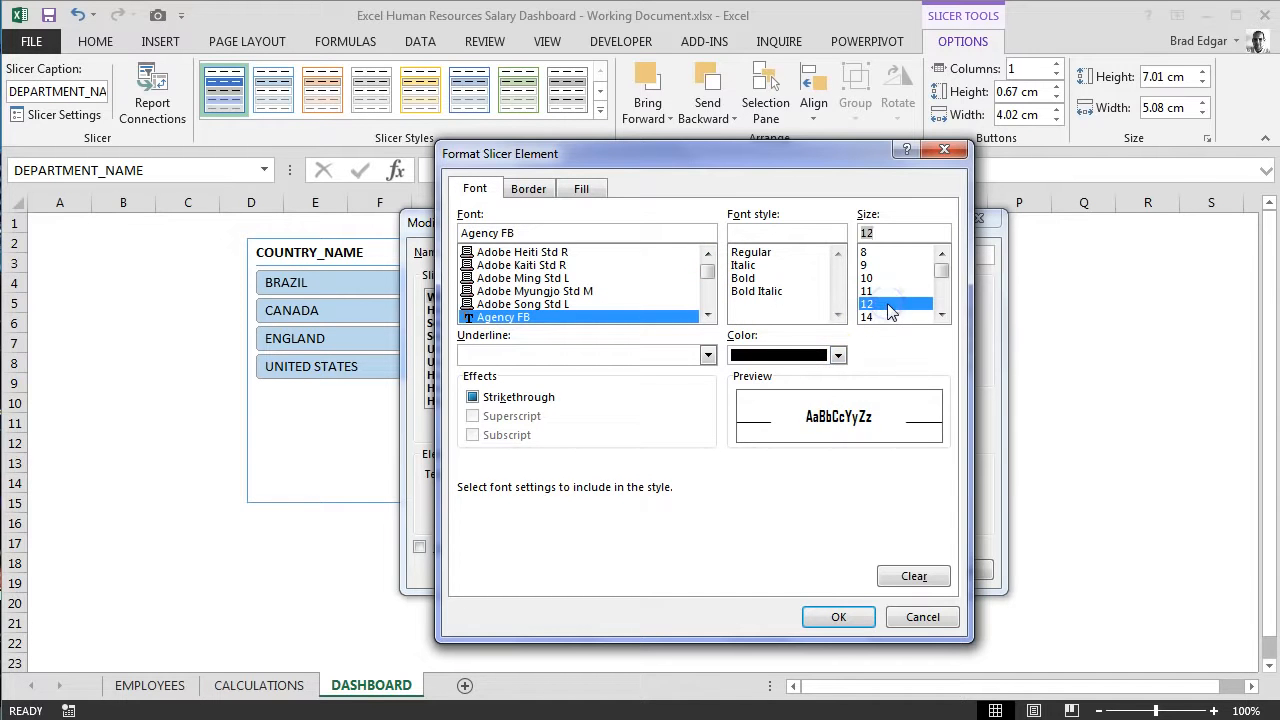
Step: Give the Whole Slicer element borders on all four sides in a custom green, RGB 17, 175, 59, and accept its formatting
{"action": "left_click", "coordinate": [528, 189]}
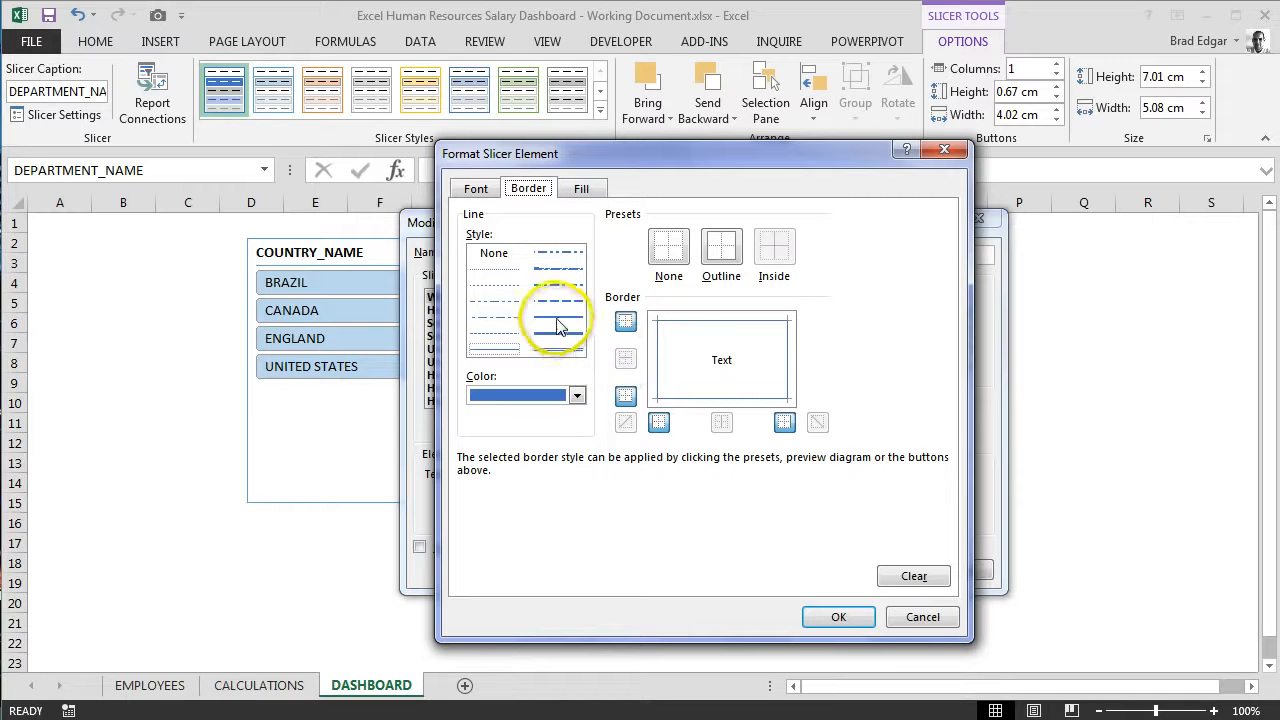
{"action": "left_click", "coordinate": [576, 395]}
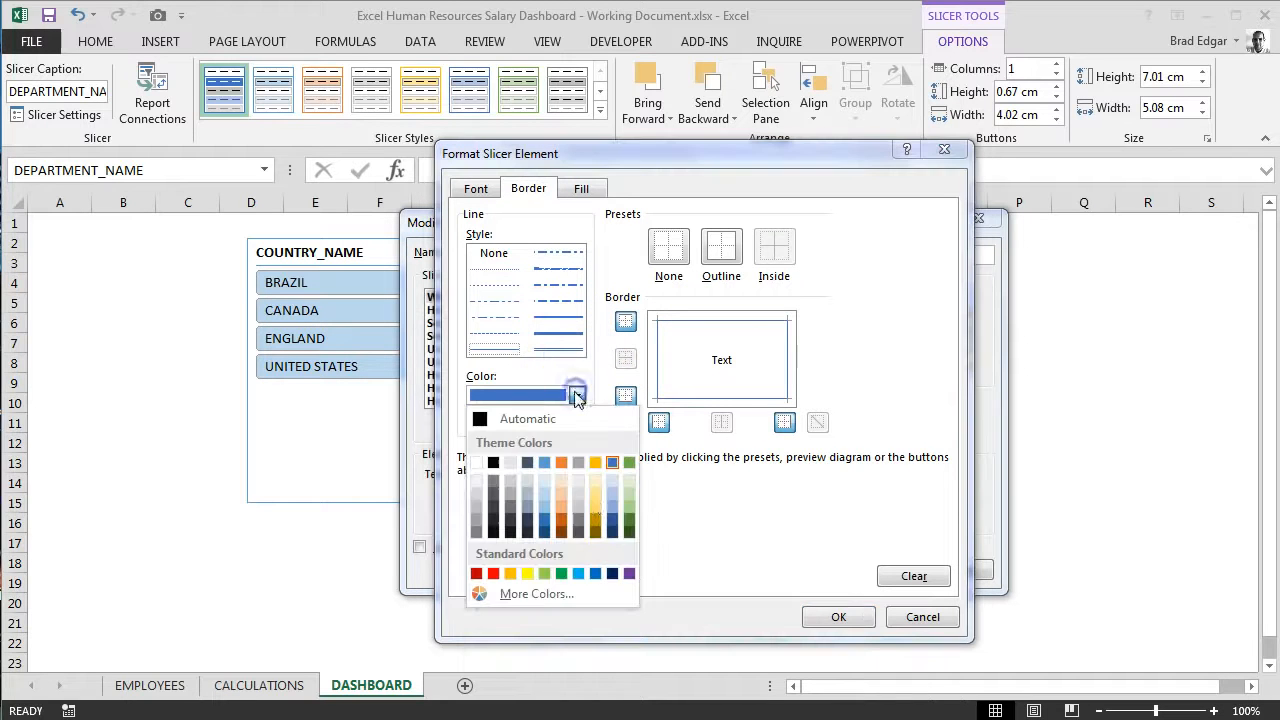
{"action": "left_click", "coordinate": [536, 594]}
{"action": "double_click", "coordinate": [640, 471]}
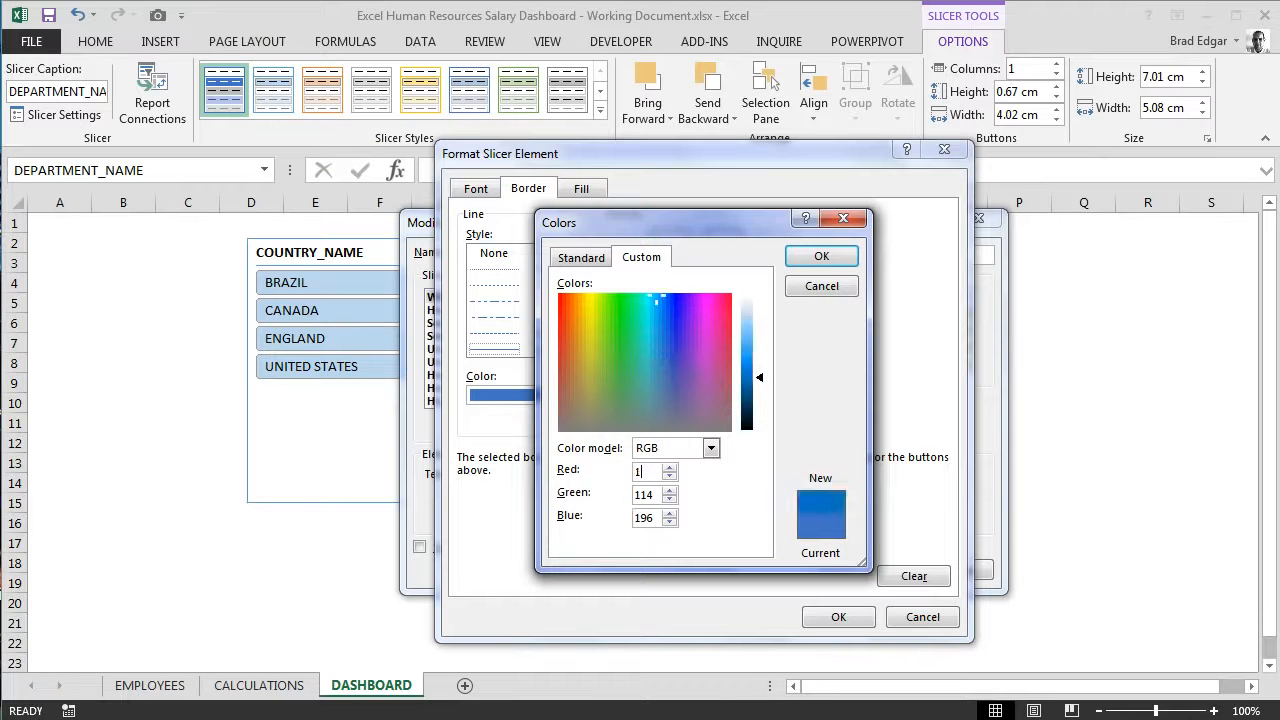
{"action": "type", "text": "175"}
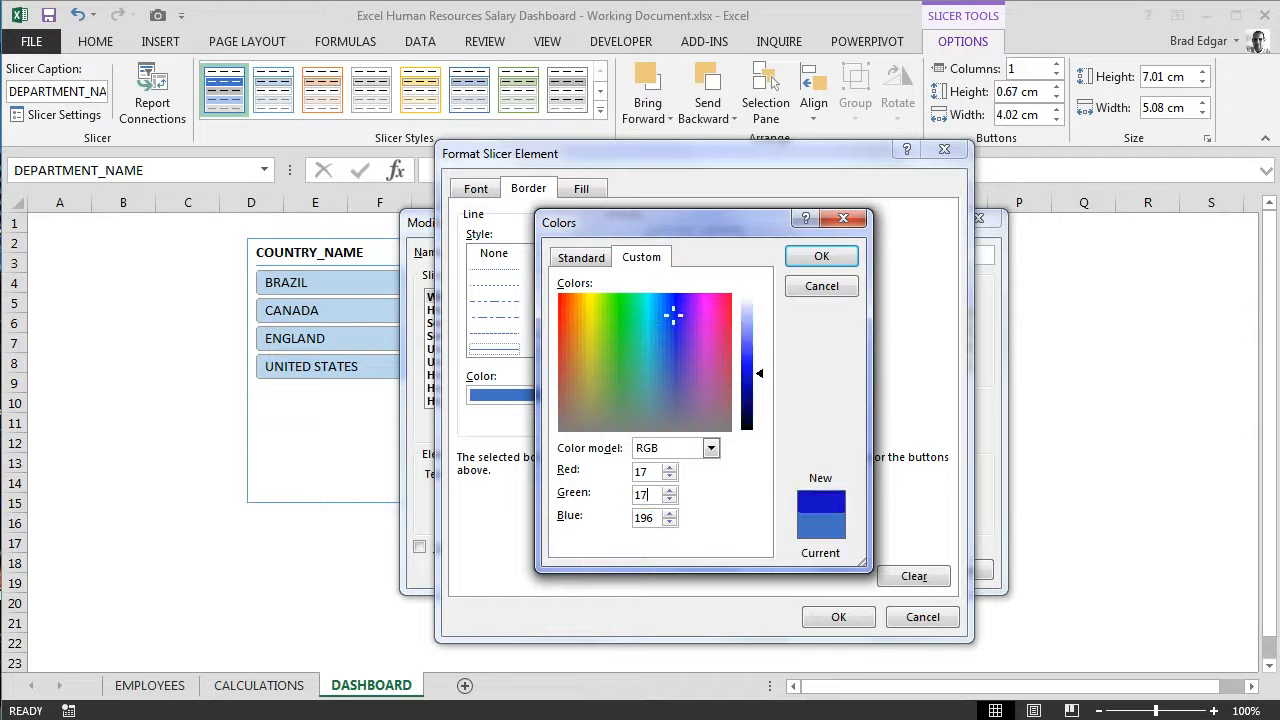
{"action": "key", "text": "Tab"}
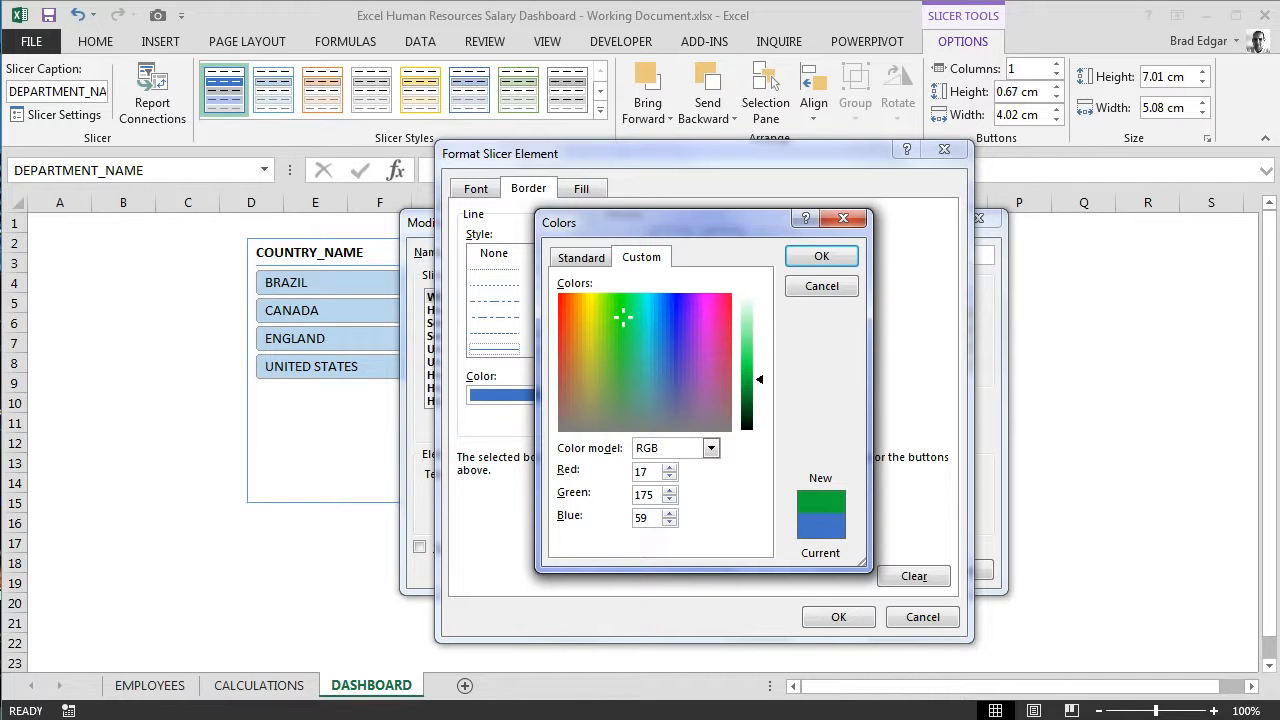
{"action": "left_click", "coordinate": [821, 259]}
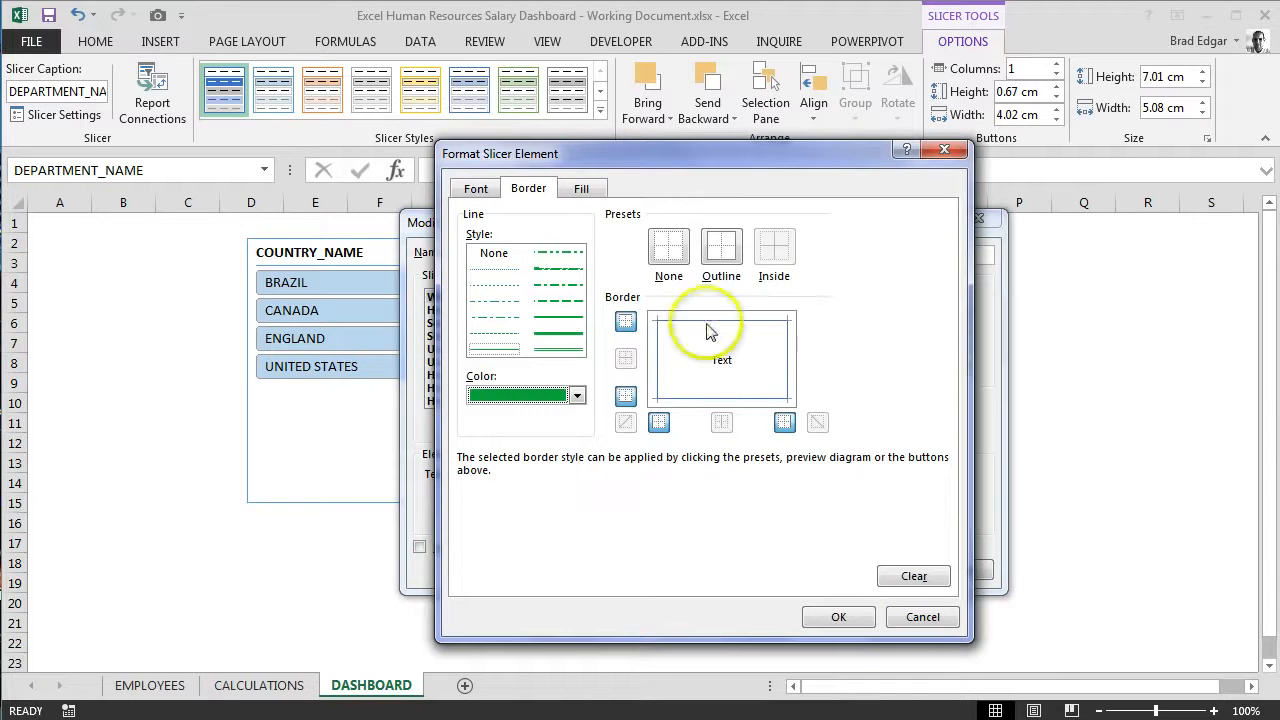
{"action": "left_click", "coordinate": [786, 355]}
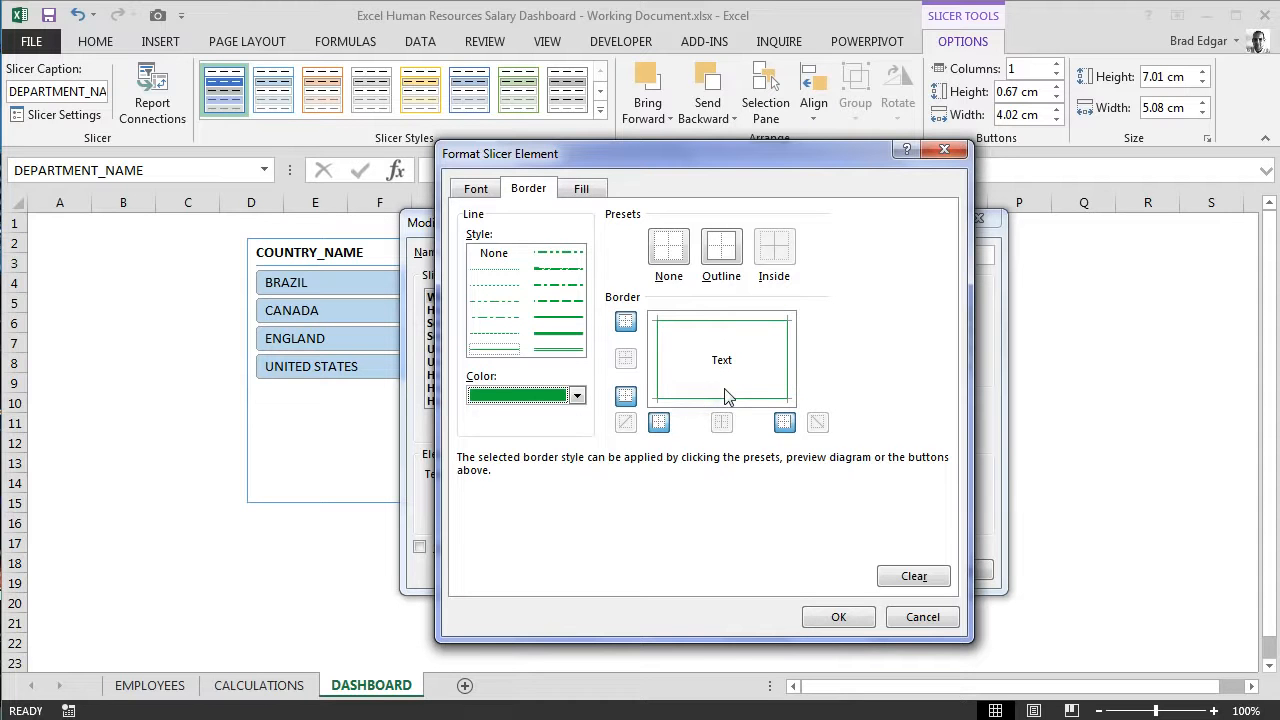
{"action": "left_click", "coordinate": [581, 189]}
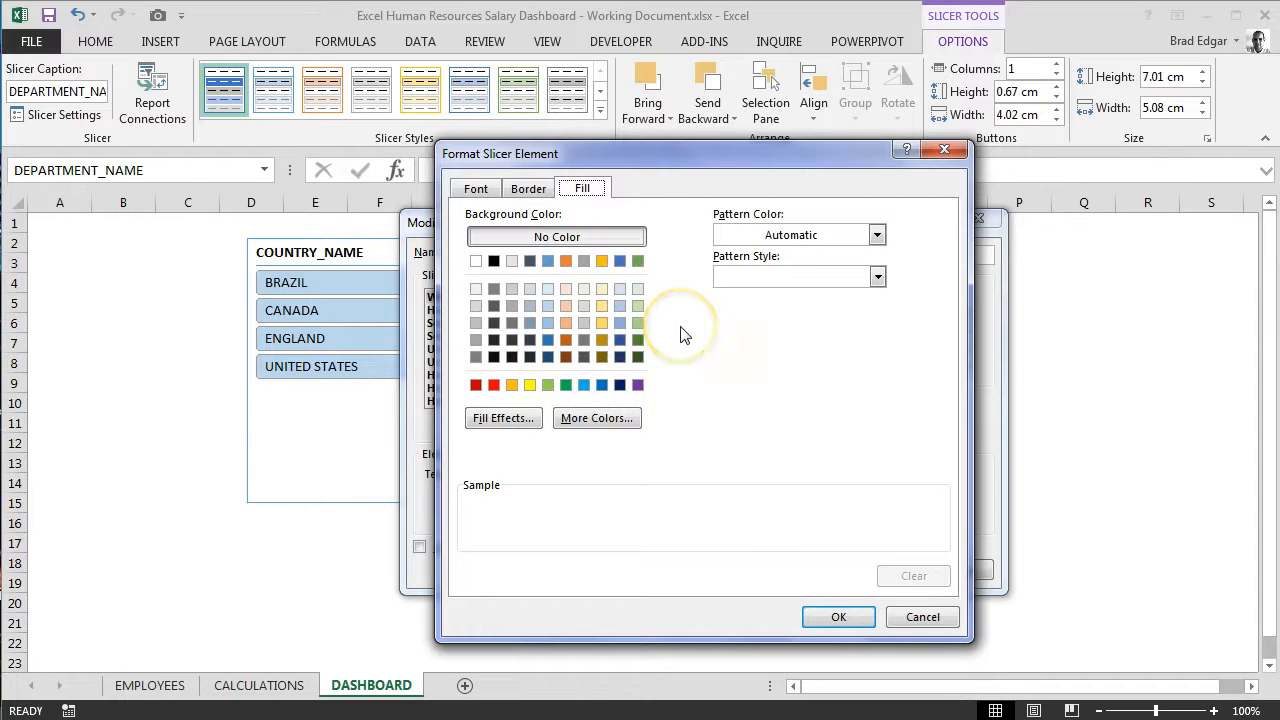
{"action": "left_click", "coordinate": [838, 618]}
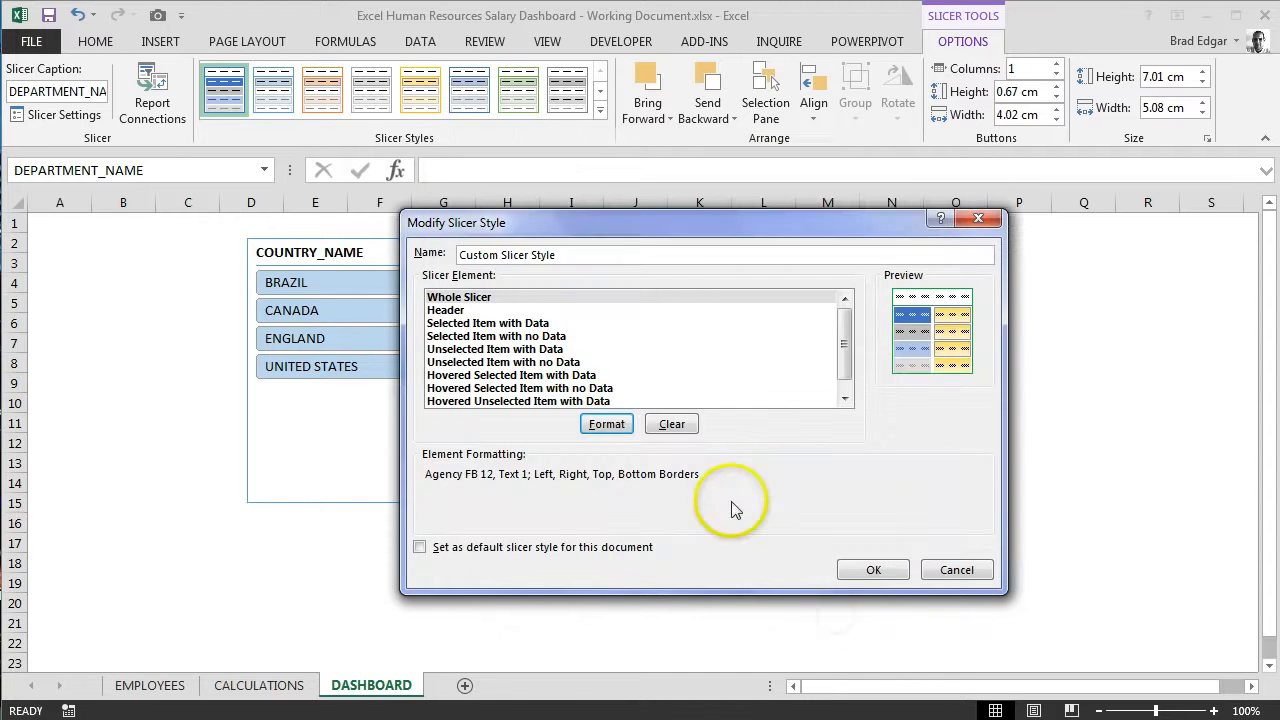
Step: Set the font of the Header slicer element to Agency FB, size 12
{"action": "left_click", "coordinate": [457, 311]}
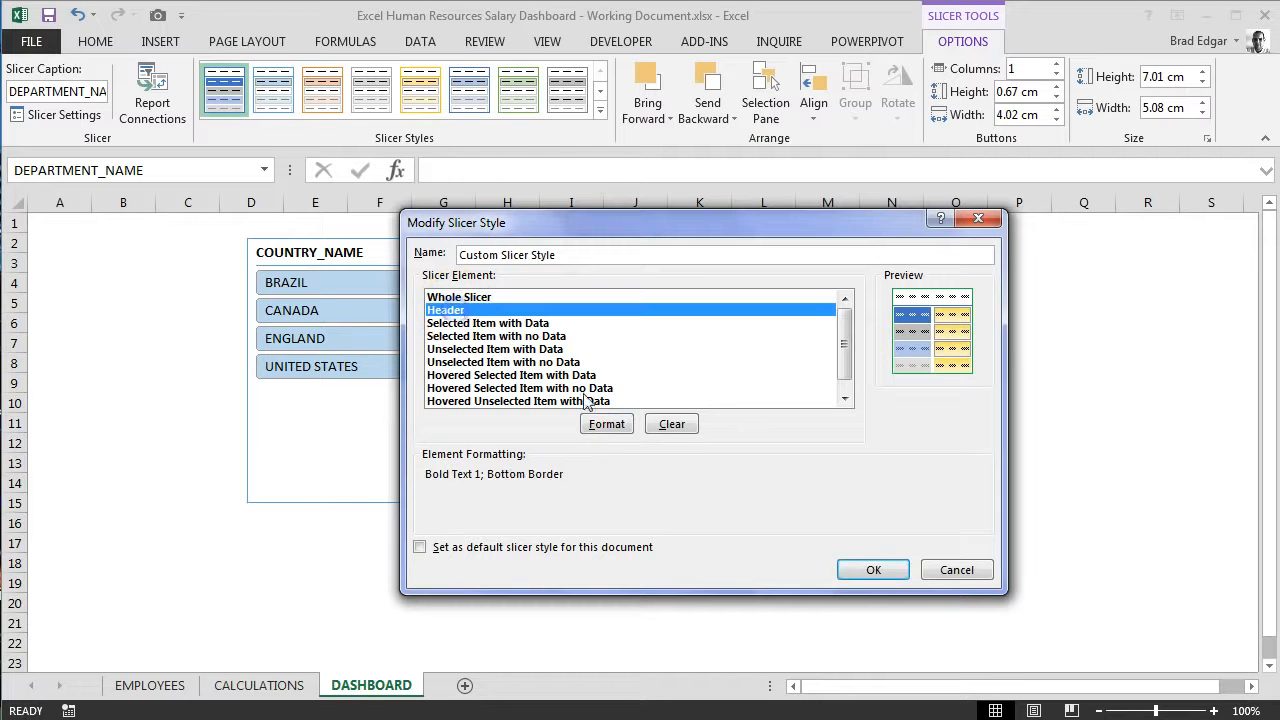
{"action": "left_click", "coordinate": [607, 426]}
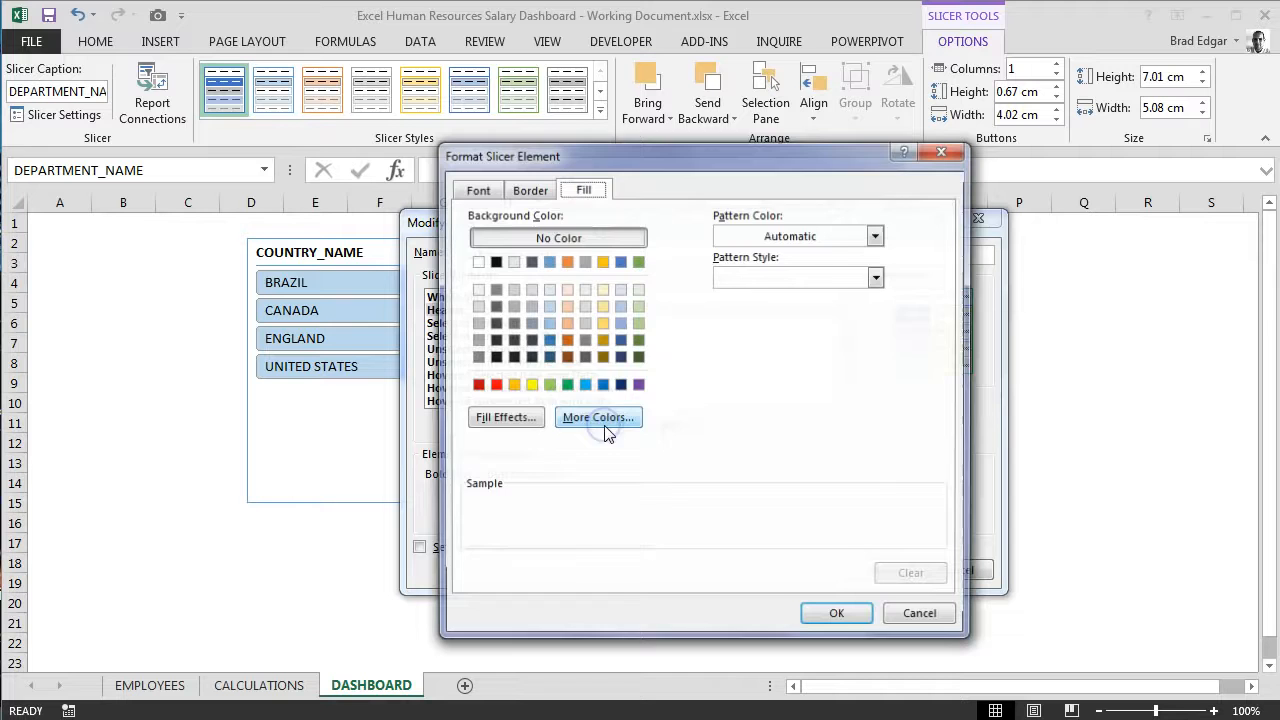
{"action": "left_click", "coordinate": [475, 188]}
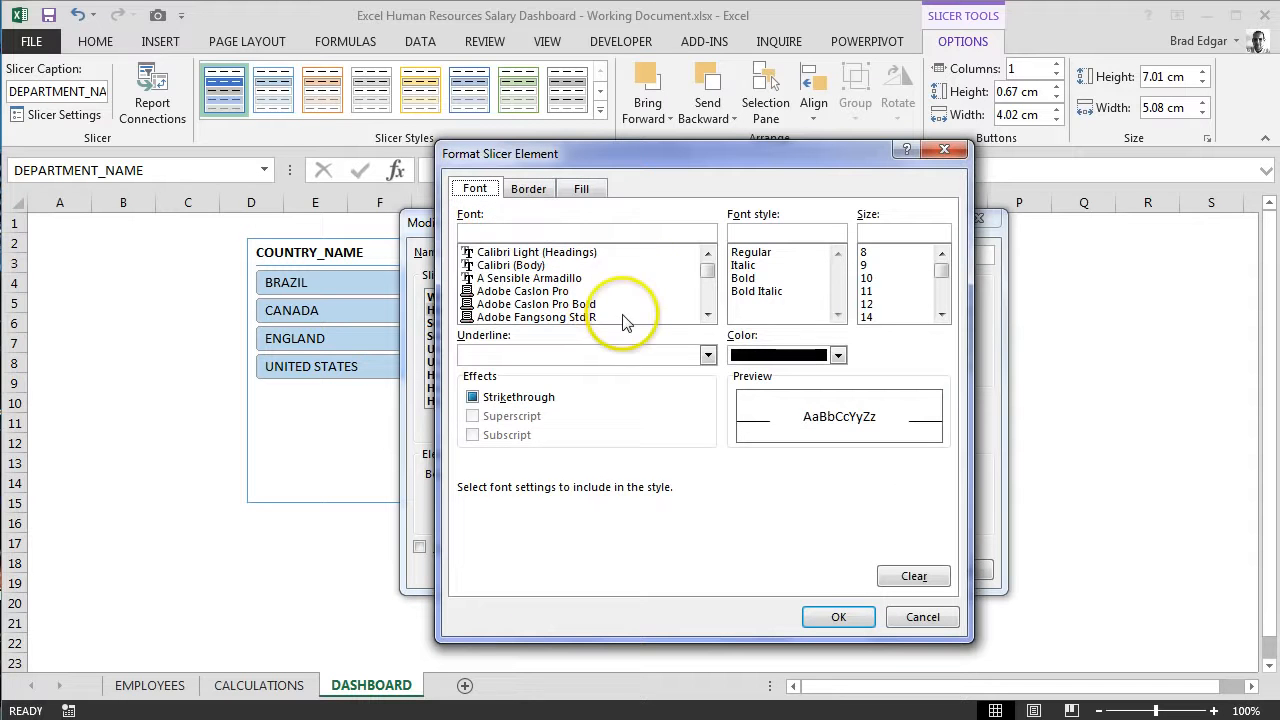
{"action": "left_click", "coordinate": [707, 315]}
{"action": "left_click", "coordinate": [707, 315]}
{"action": "left_click", "coordinate": [707, 315]}
{"action": "left_click", "coordinate": [707, 315]}
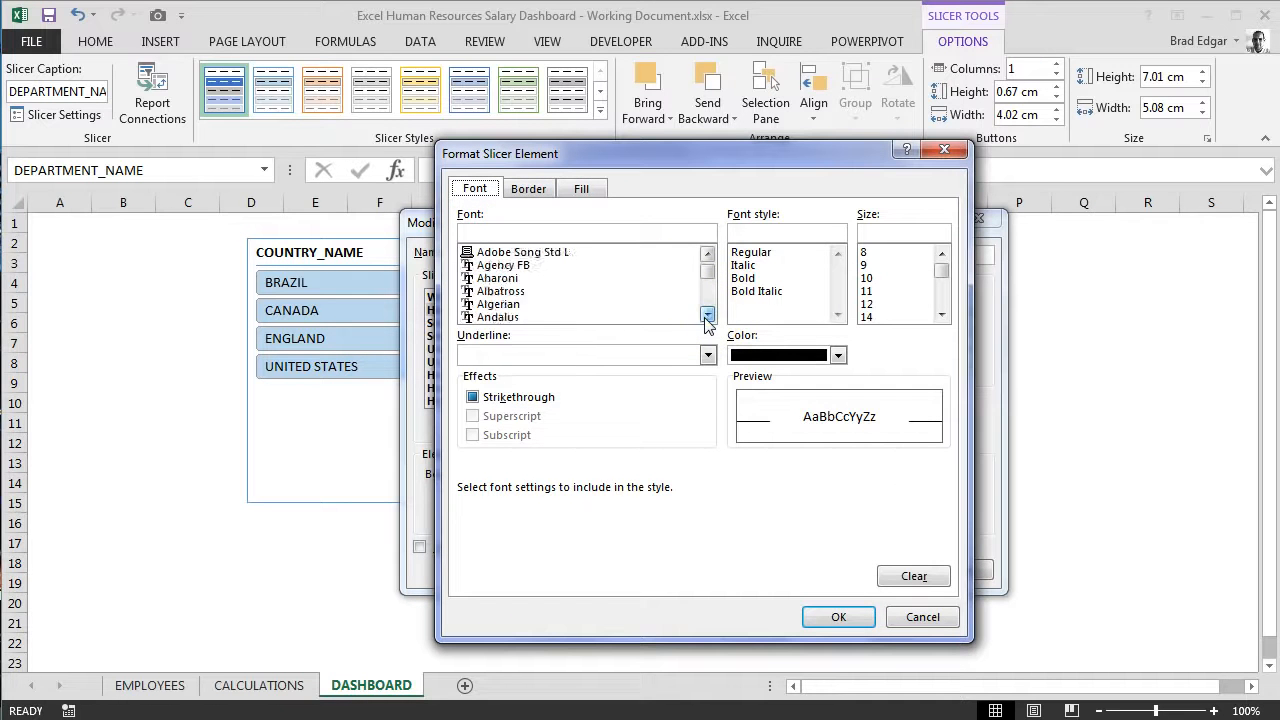
{"action": "left_click", "coordinate": [514, 253]}
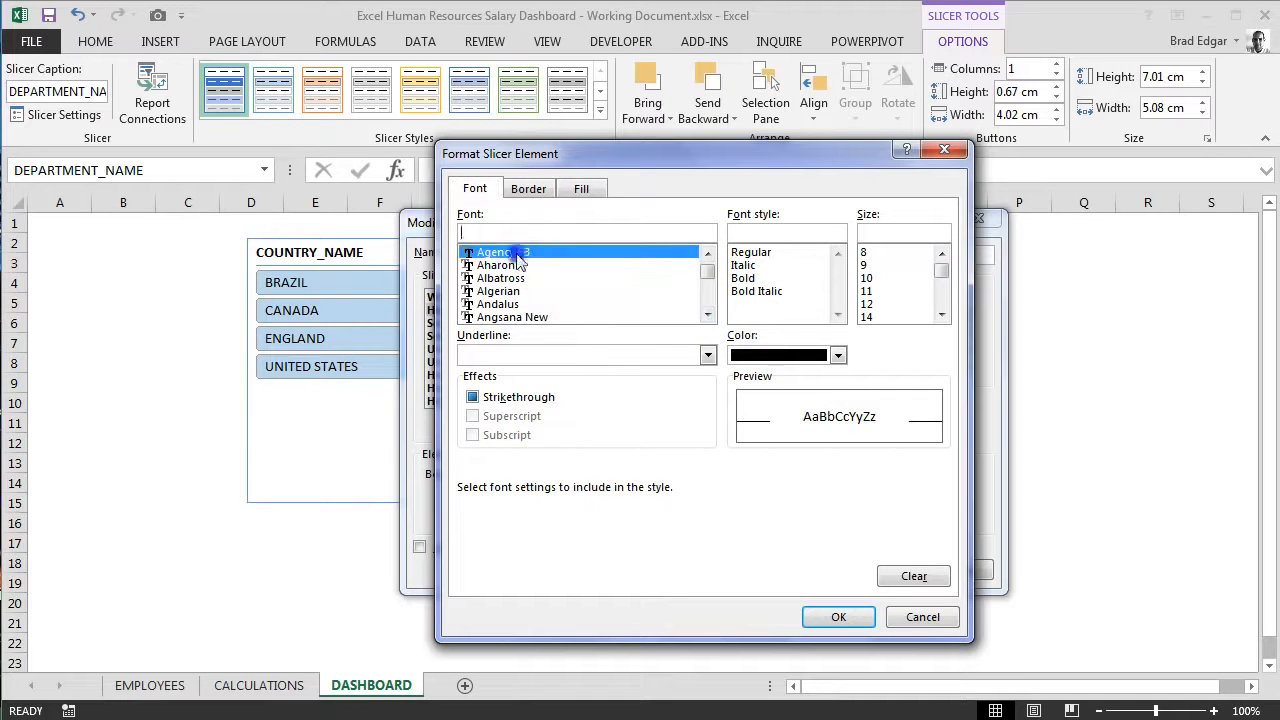
{"action": "left_click", "coordinate": [877, 306]}
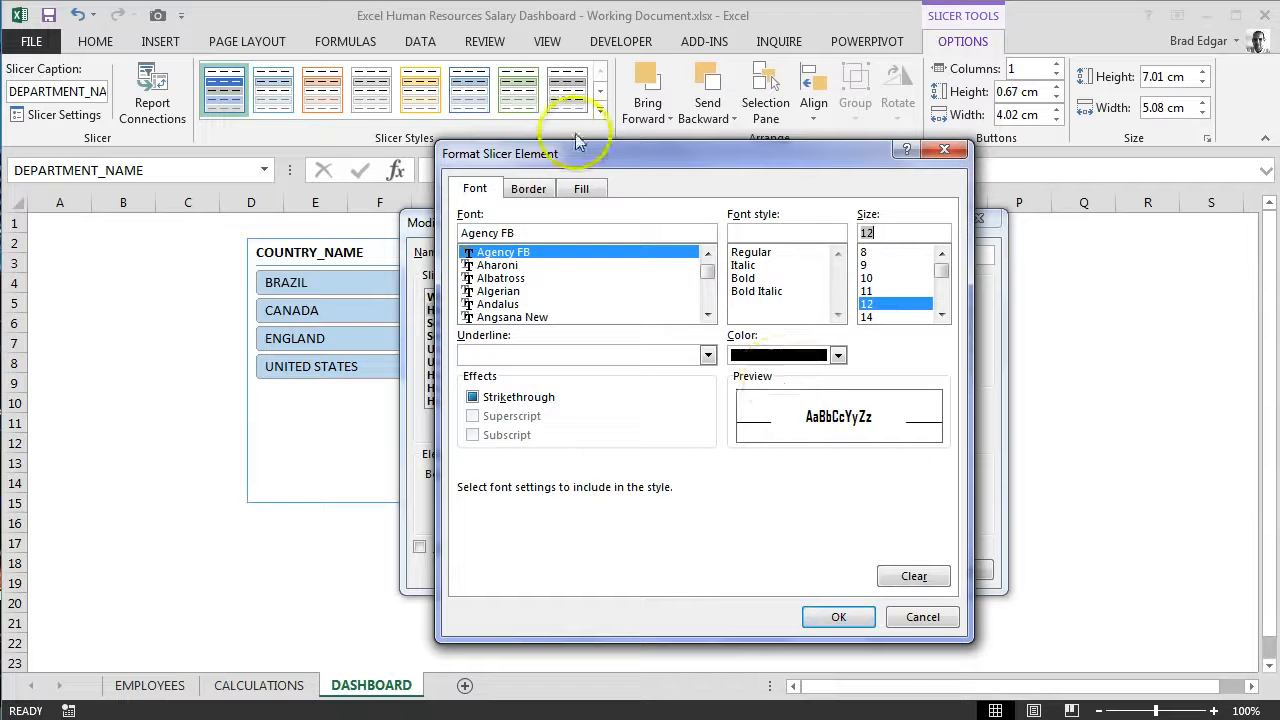
Step: Recolor the Header element's bottom border with the recent custom green and accept its formatting
{"action": "left_click", "coordinate": [528, 188]}
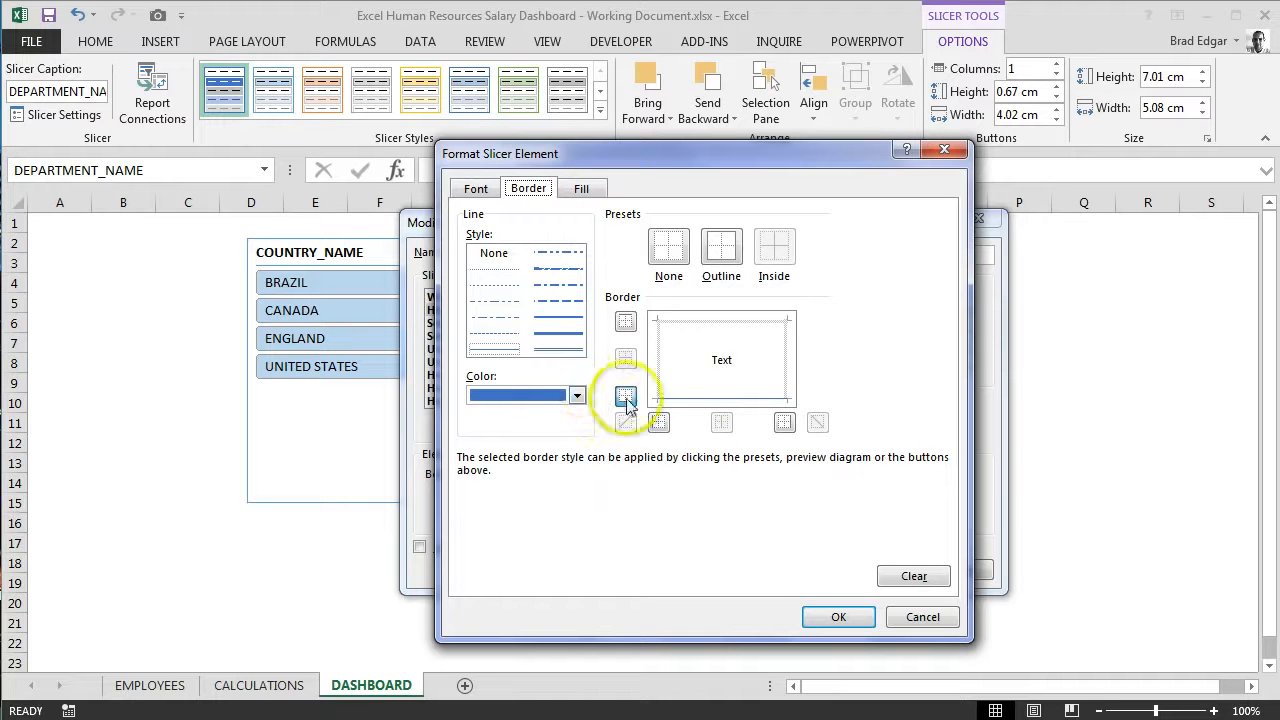
{"action": "left_click", "coordinate": [577, 396]}
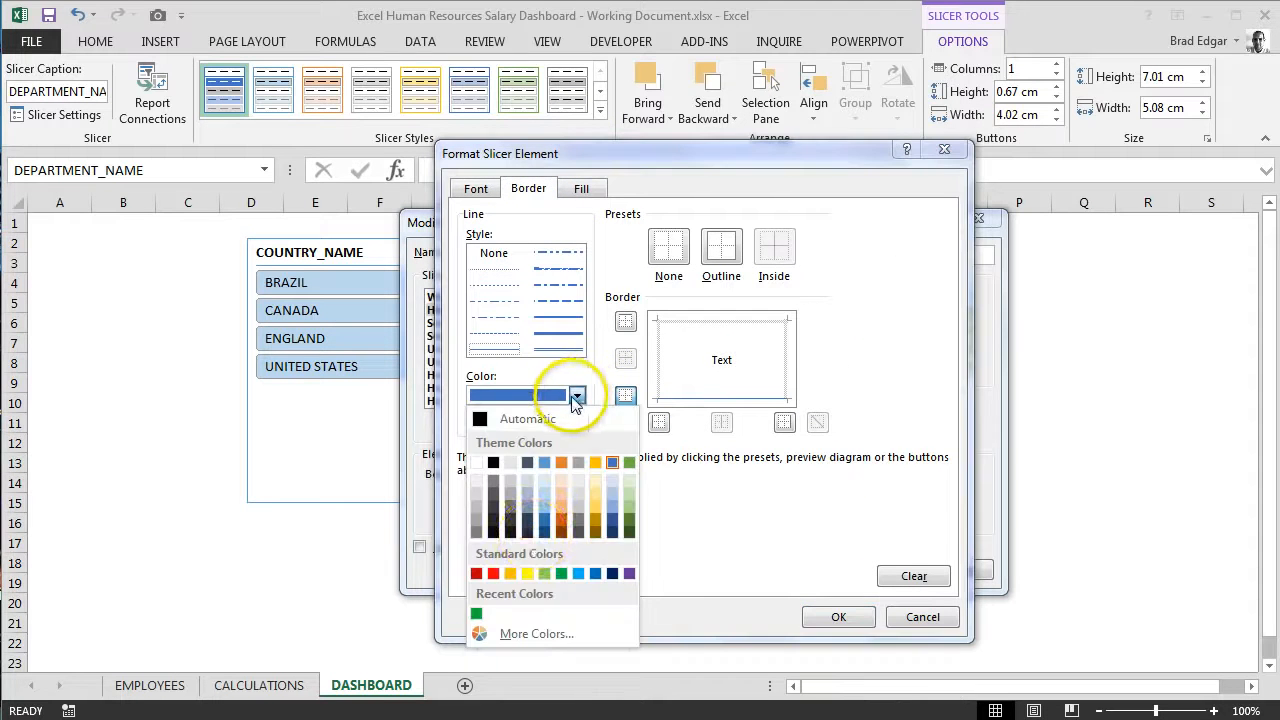
{"action": "left_click", "coordinate": [477, 615]}
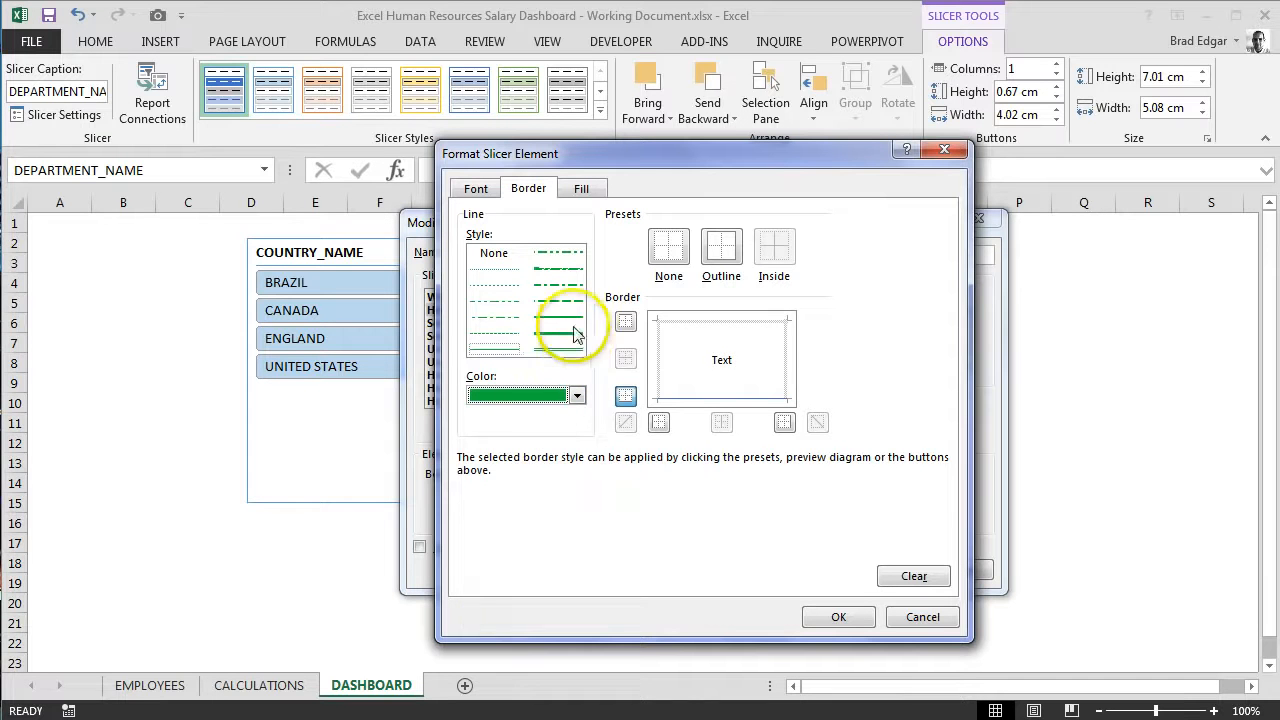
{"action": "left_click", "coordinate": [836, 619]}
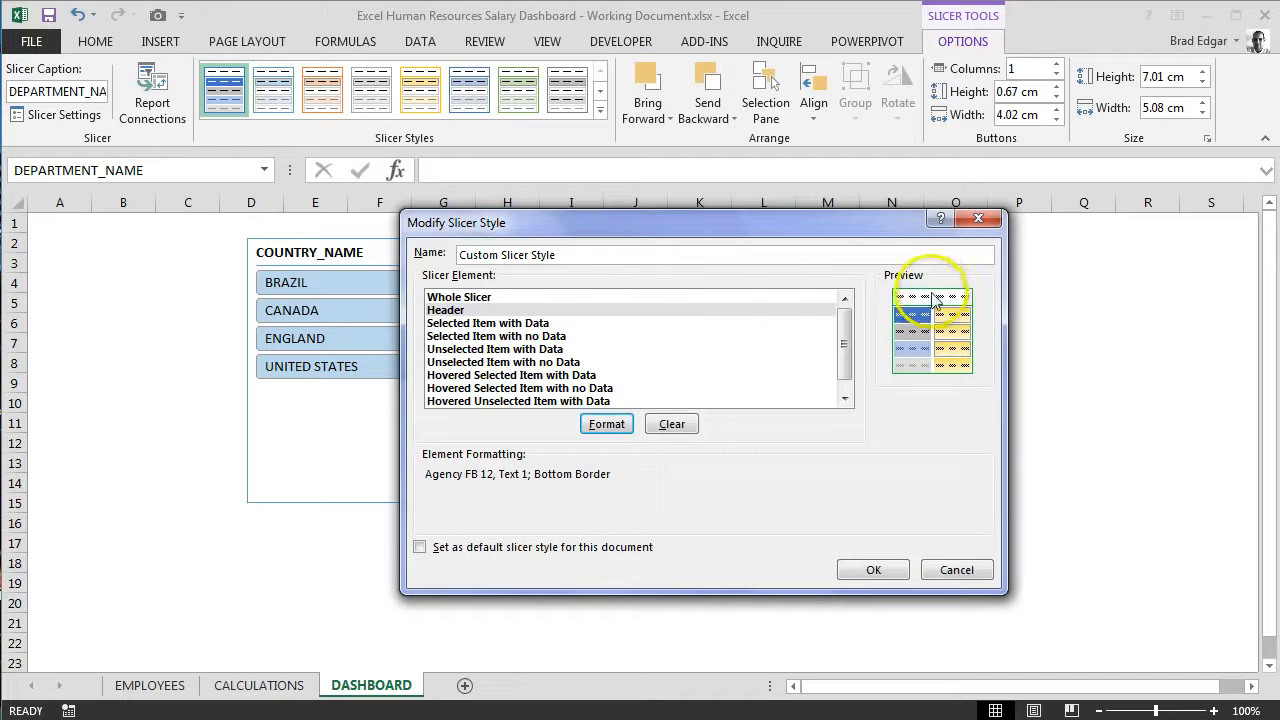
Step: Recolor all four borders of the Selected Item with Data slicer element with the recent custom green
{"action": "left_click", "coordinate": [552, 323]}
{"action": "left_click", "coordinate": [606, 424]}
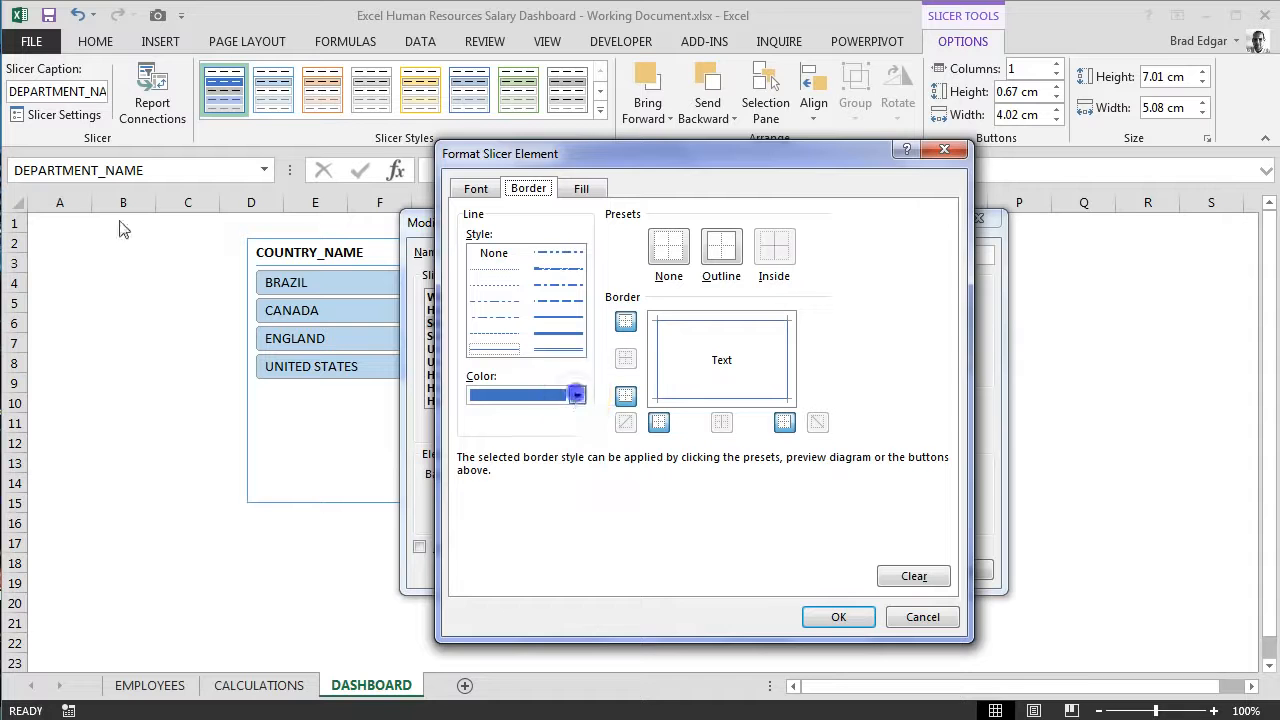
{"action": "left_click", "coordinate": [577, 395]}
{"action": "left_click", "coordinate": [477, 614]}
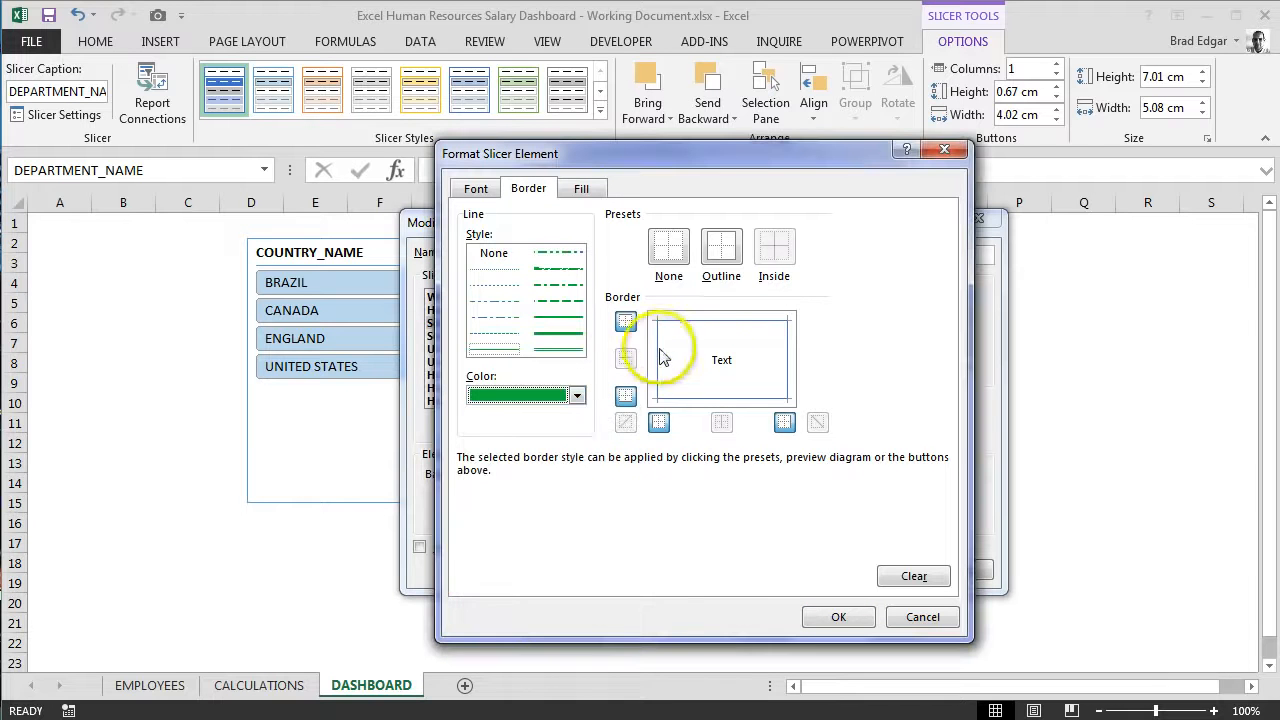
{"action": "left_click", "coordinate": [782, 355]}
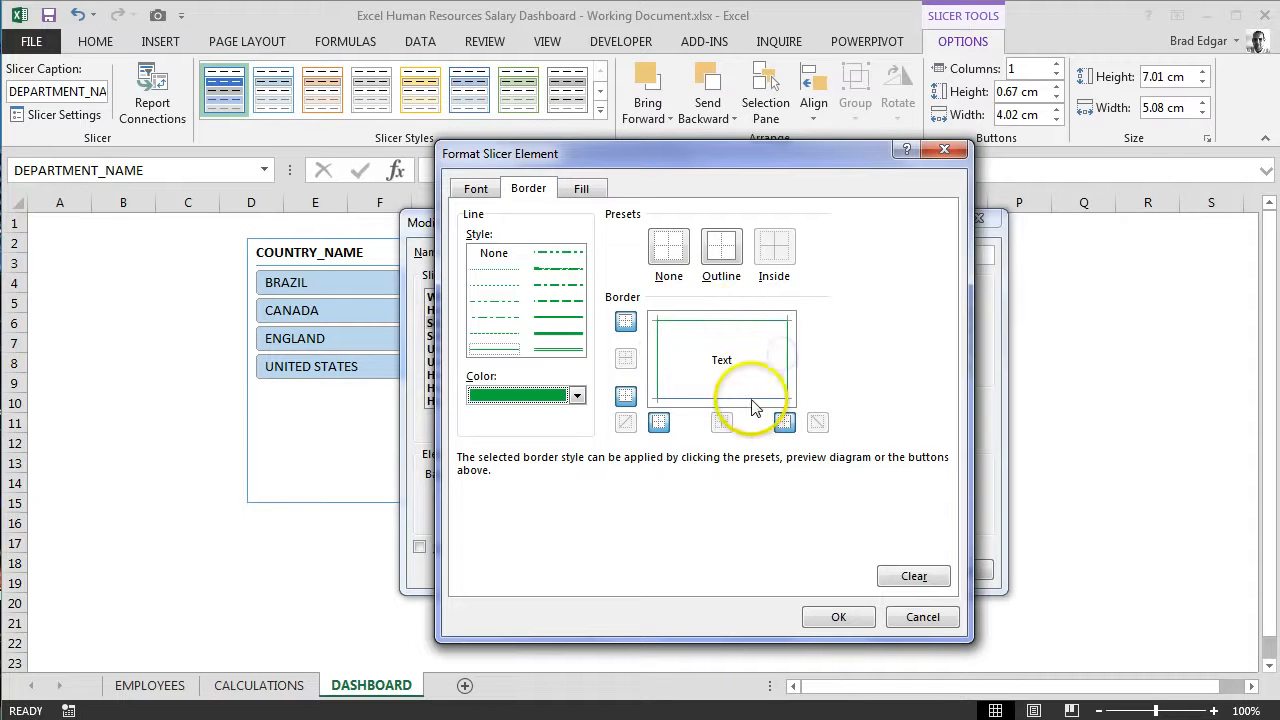
Step: Set the Selected Item with Data element's font to Agency FB, size 12, and accept its formatting
{"action": "left_click", "coordinate": [476, 189]}
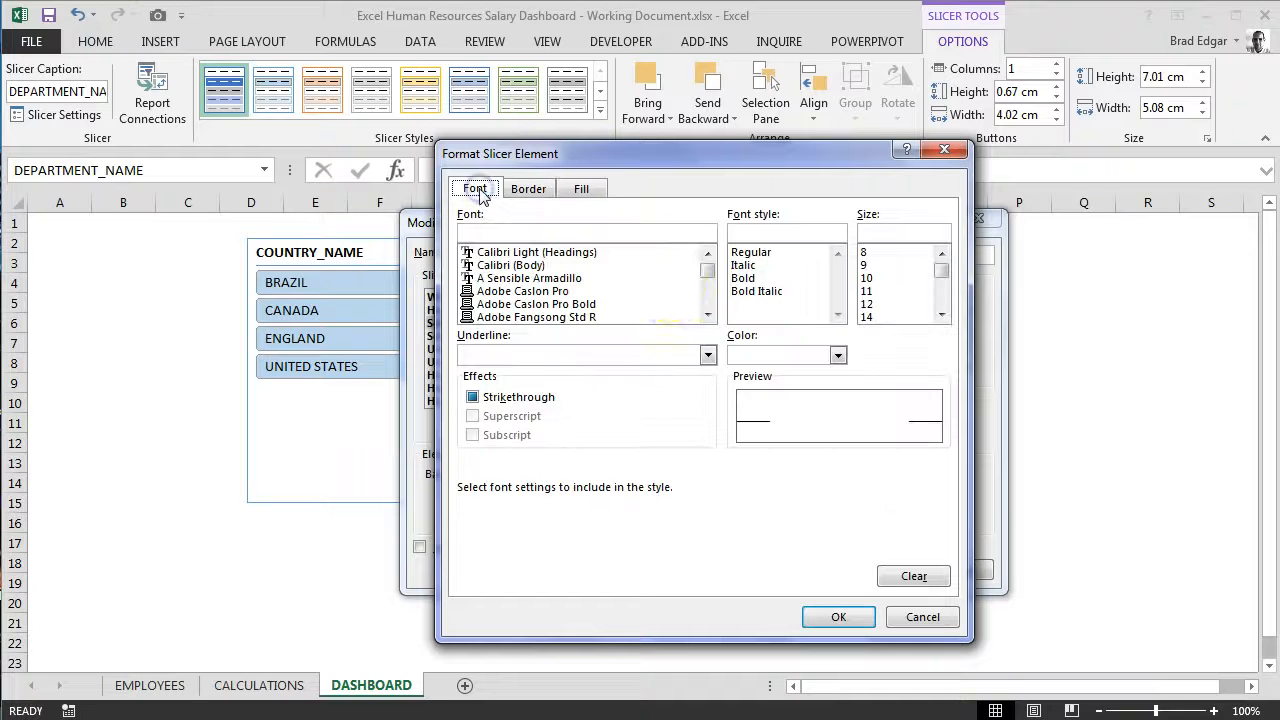
{"action": "left_click", "coordinate": [707, 313]}
{"action": "left_click", "coordinate": [707, 313]}
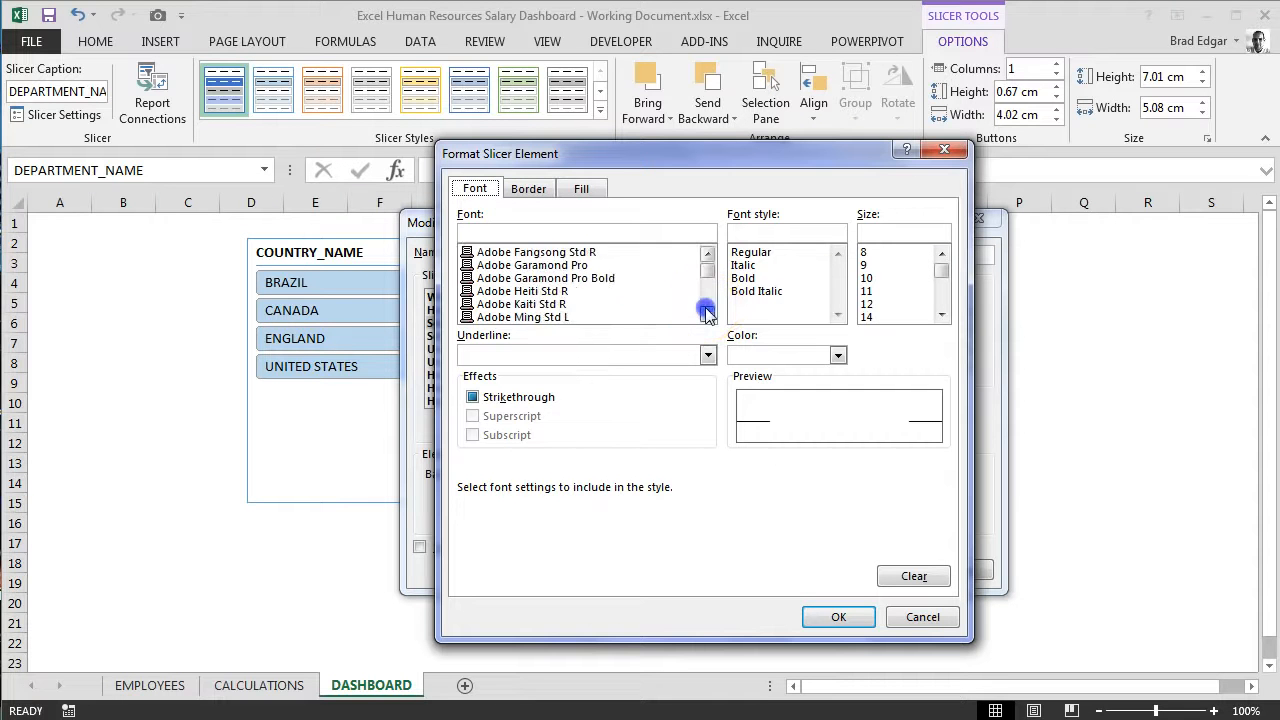
{"action": "left_click", "coordinate": [707, 313]}
{"action": "left_click", "coordinate": [707, 313]}
{"action": "left_click", "coordinate": [535, 252]}
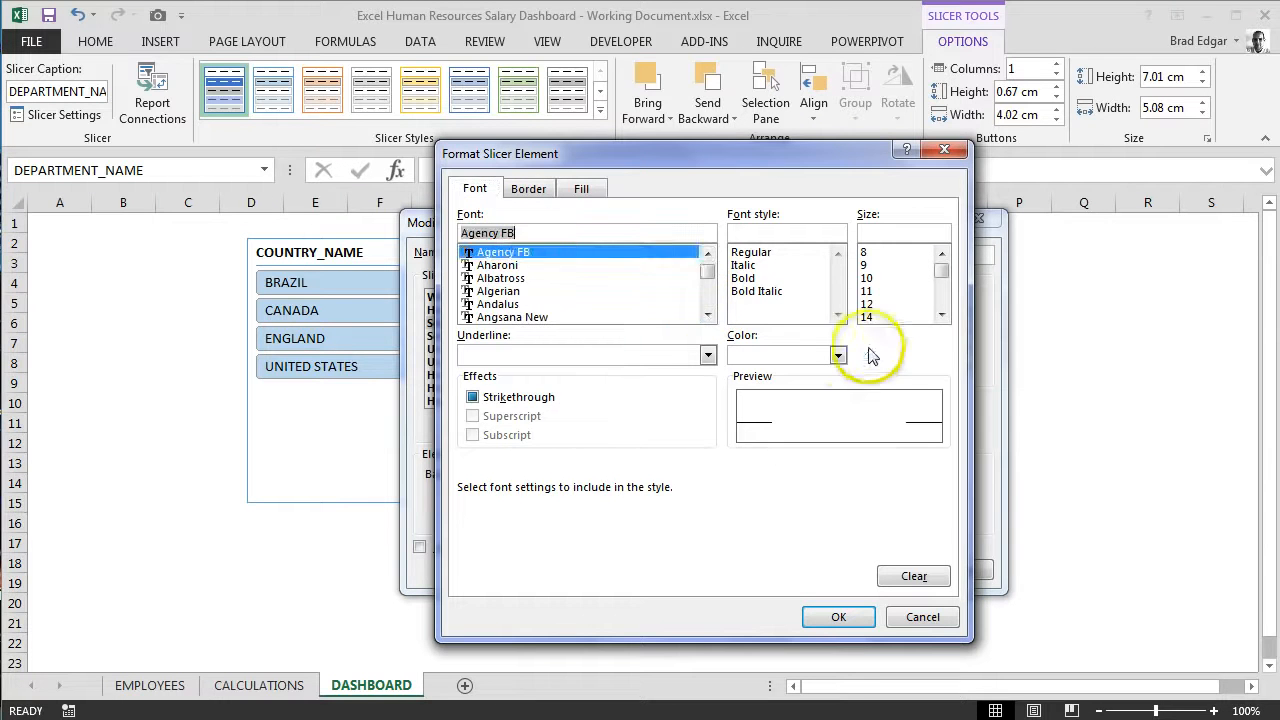
{"action": "left_click", "coordinate": [838, 356]}
{"action": "left_click", "coordinate": [838, 356]}
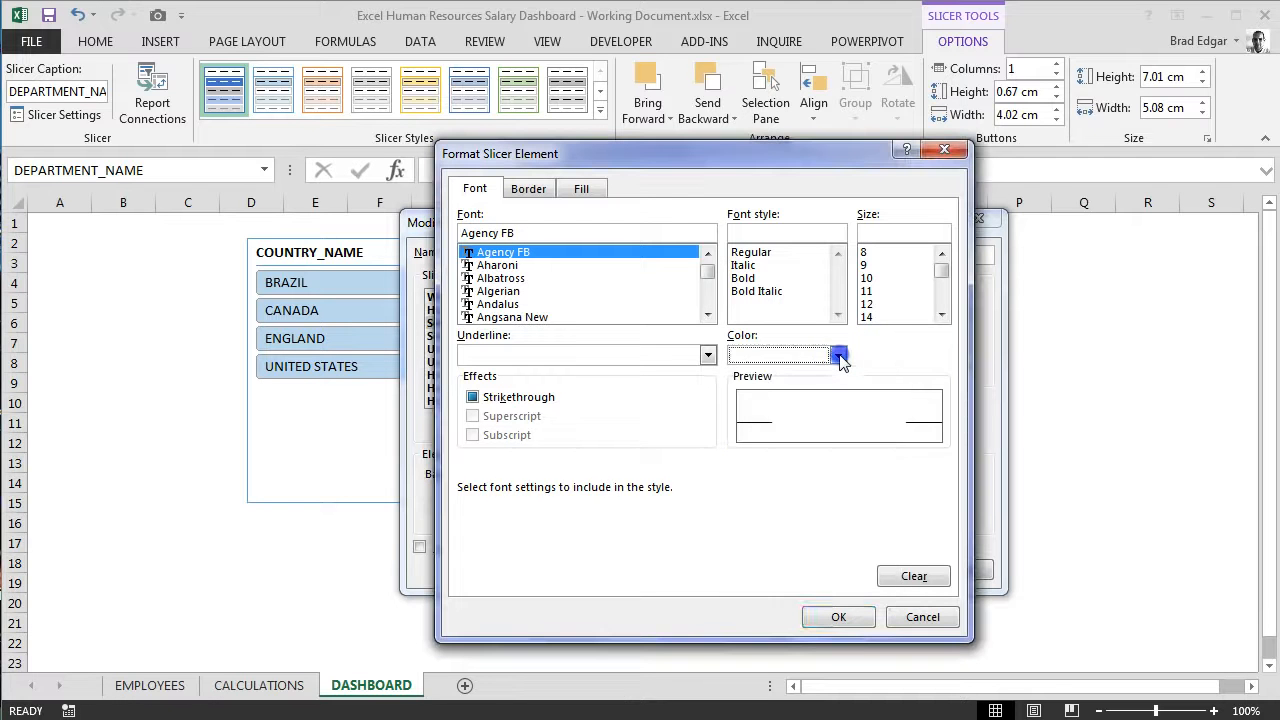
{"action": "left_click", "coordinate": [885, 304]}
{"action": "left_click", "coordinate": [897, 548]}
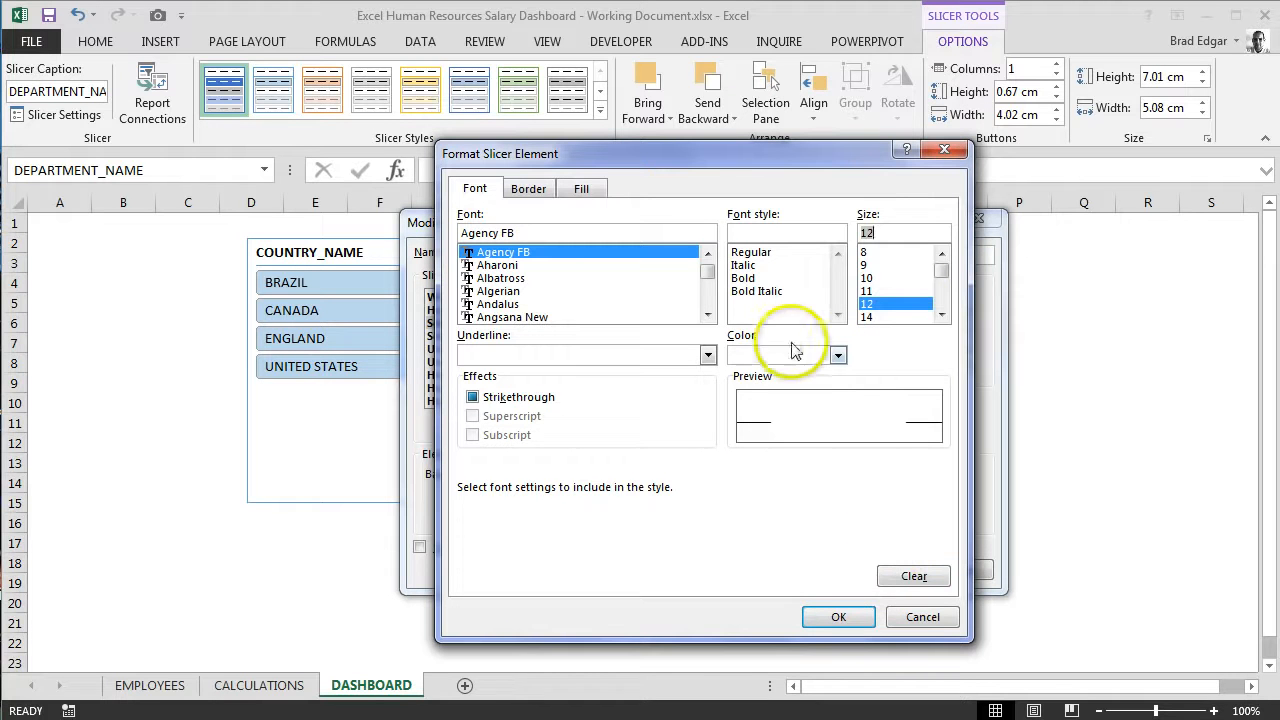
{"action": "left_click", "coordinate": [852, 617]}
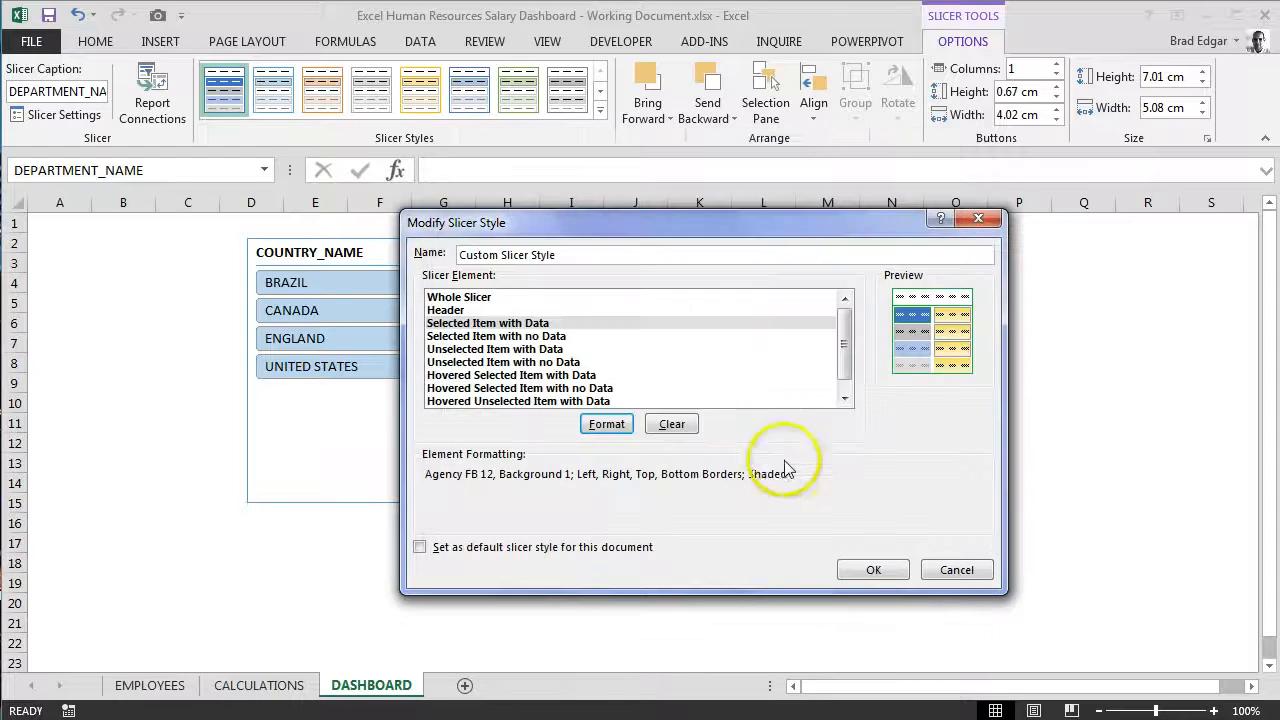
Step: Fill the Selected Item with Data element with a custom green, RGB 17, 175, 59, and accept its formatting
{"action": "left_click", "coordinate": [605, 424]}
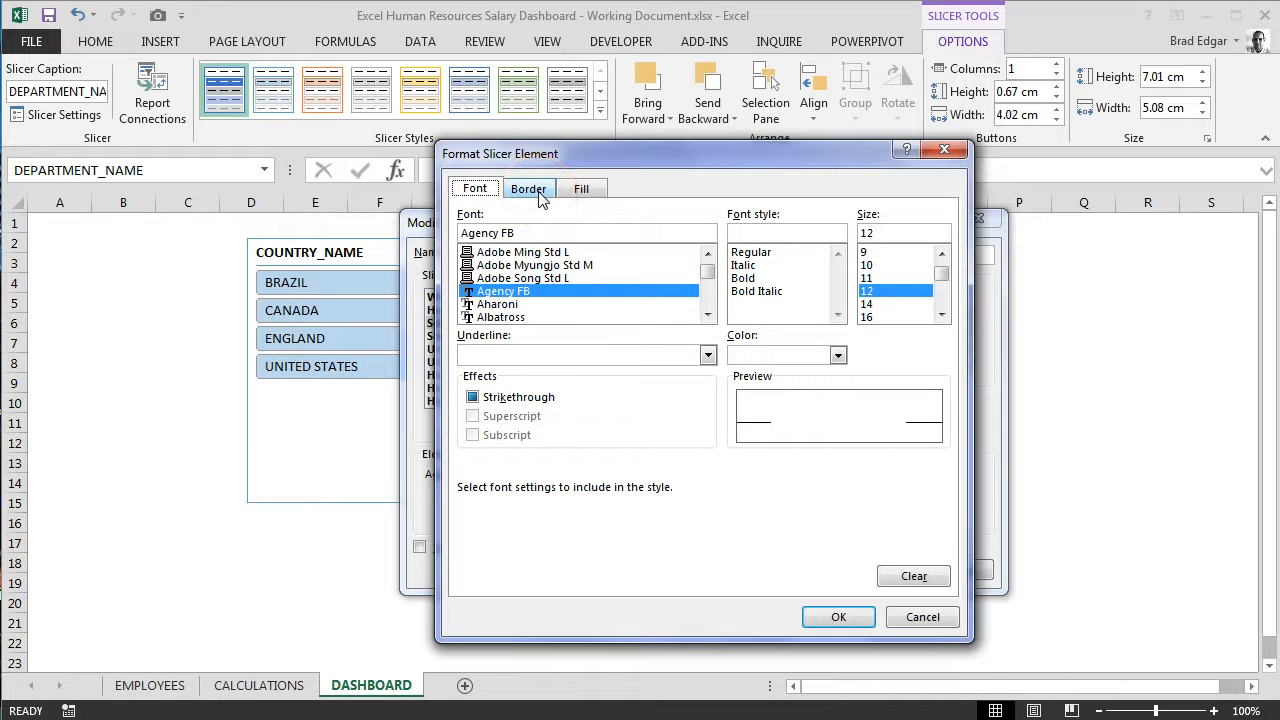
{"action": "left_click", "coordinate": [584, 191]}
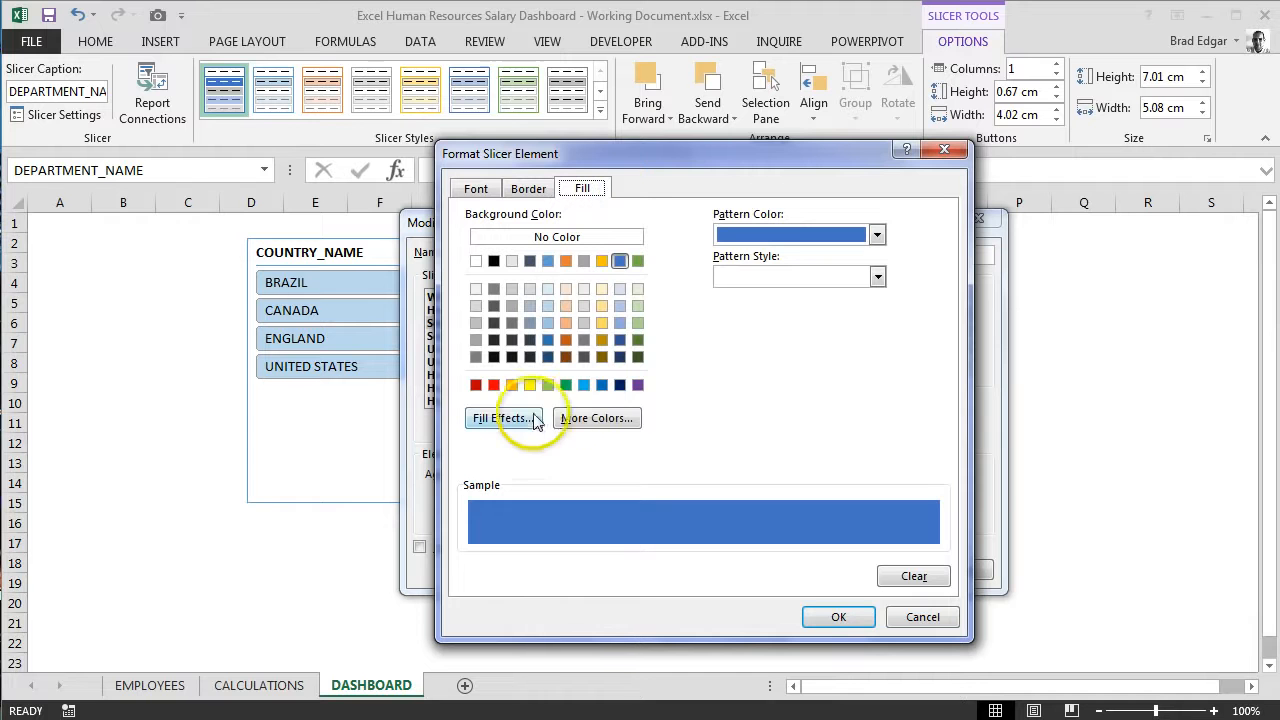
{"action": "left_click", "coordinate": [613, 425]}
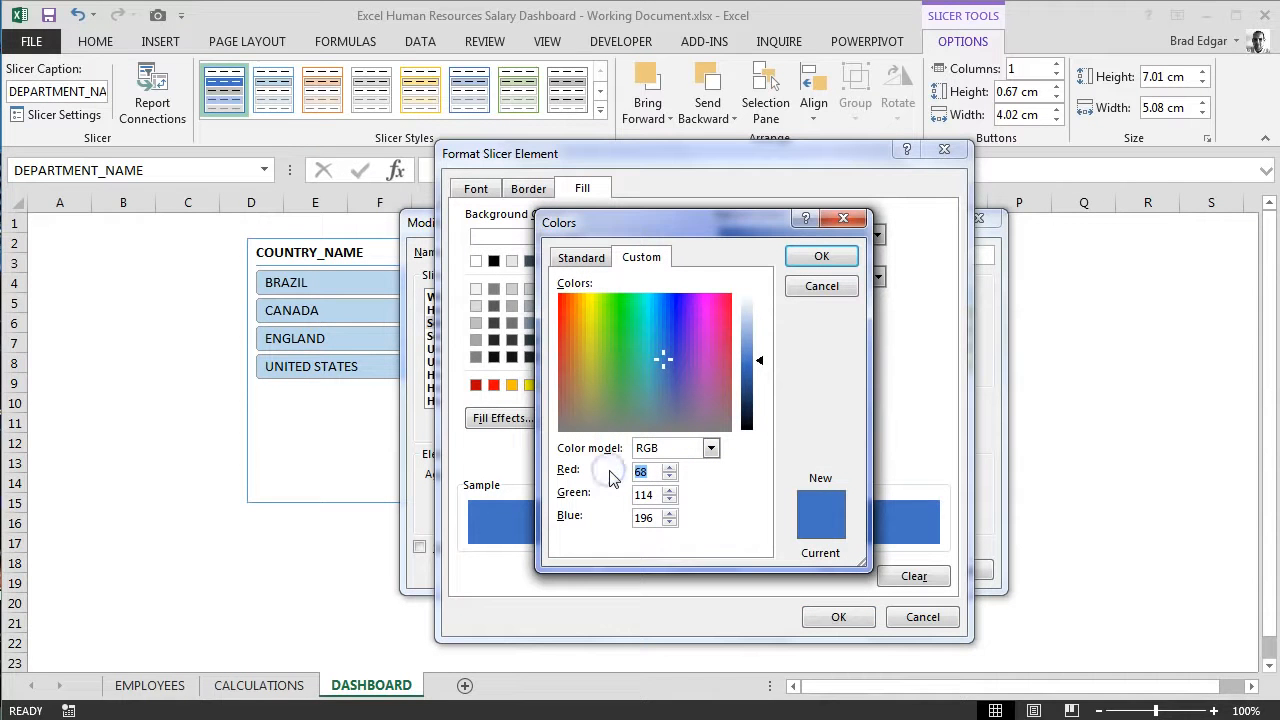
{"action": "type", "text": "175"}
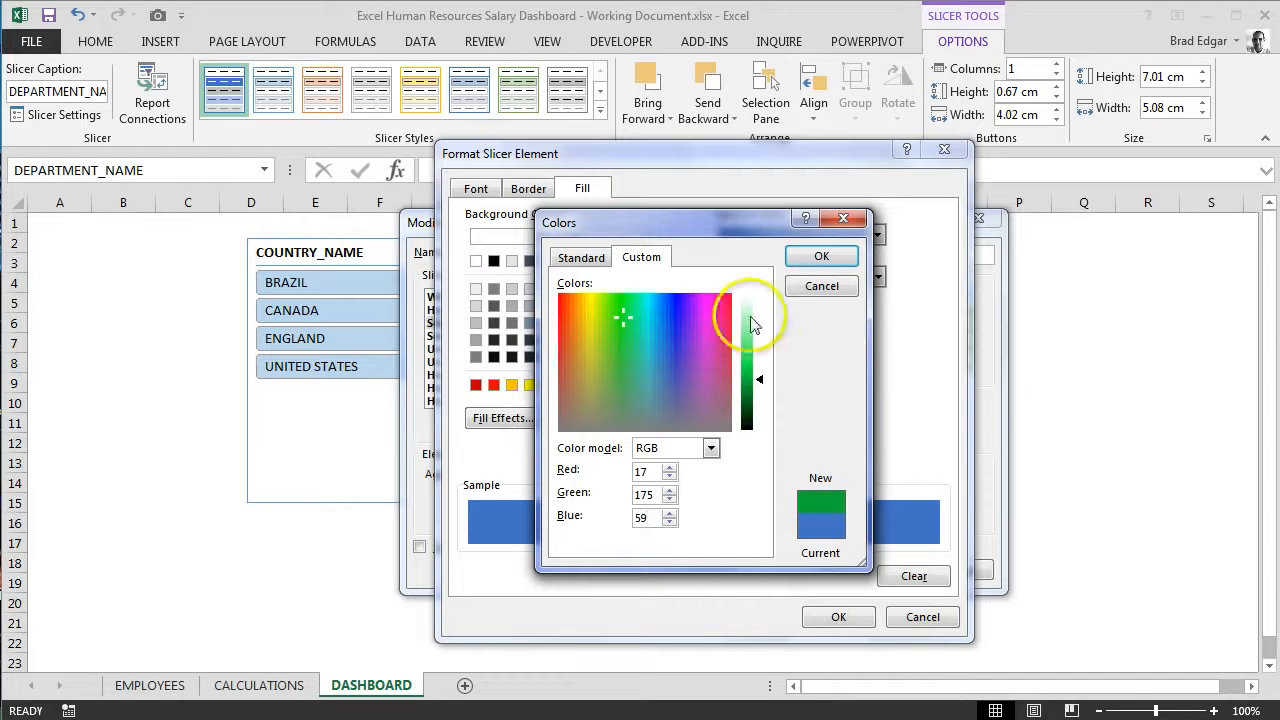
{"action": "left_click", "coordinate": [821, 257]}
{"action": "left_click", "coordinate": [836, 616]}
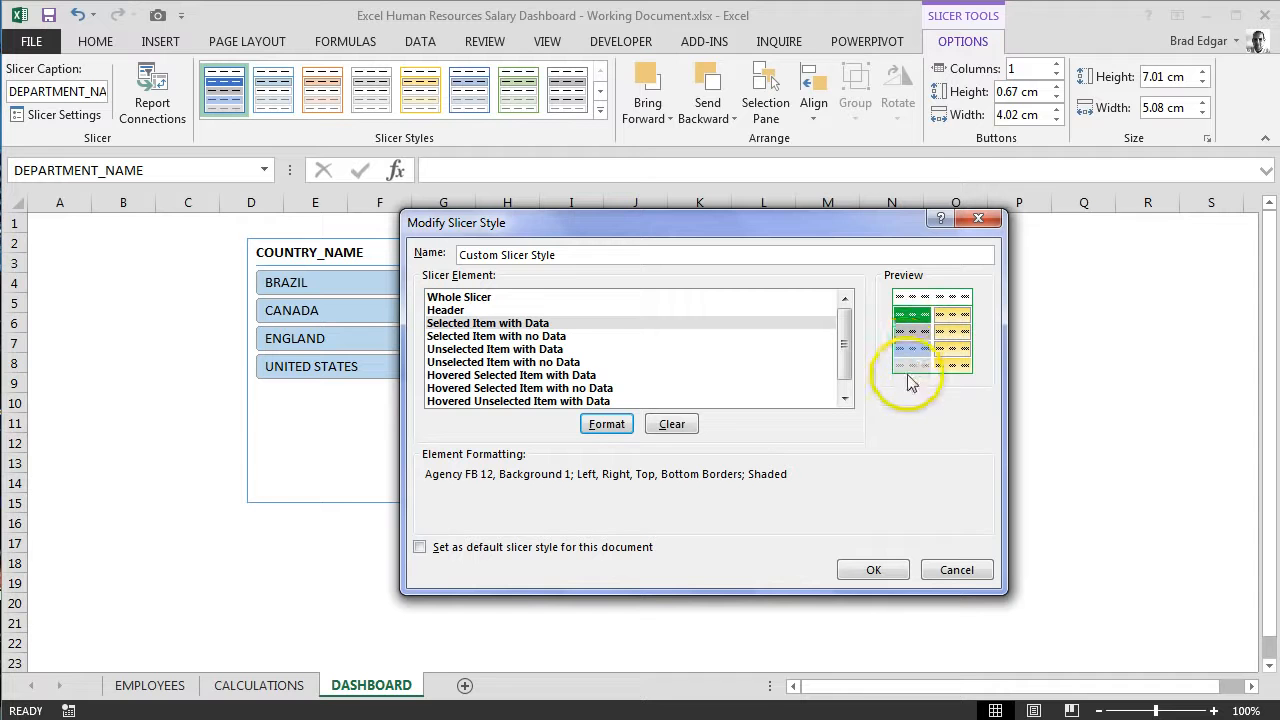
Step: Fill the Selected Item with no Data slicer element with the custom color RGB 17, 175, 59
{"action": "left_click", "coordinate": [540, 337]}
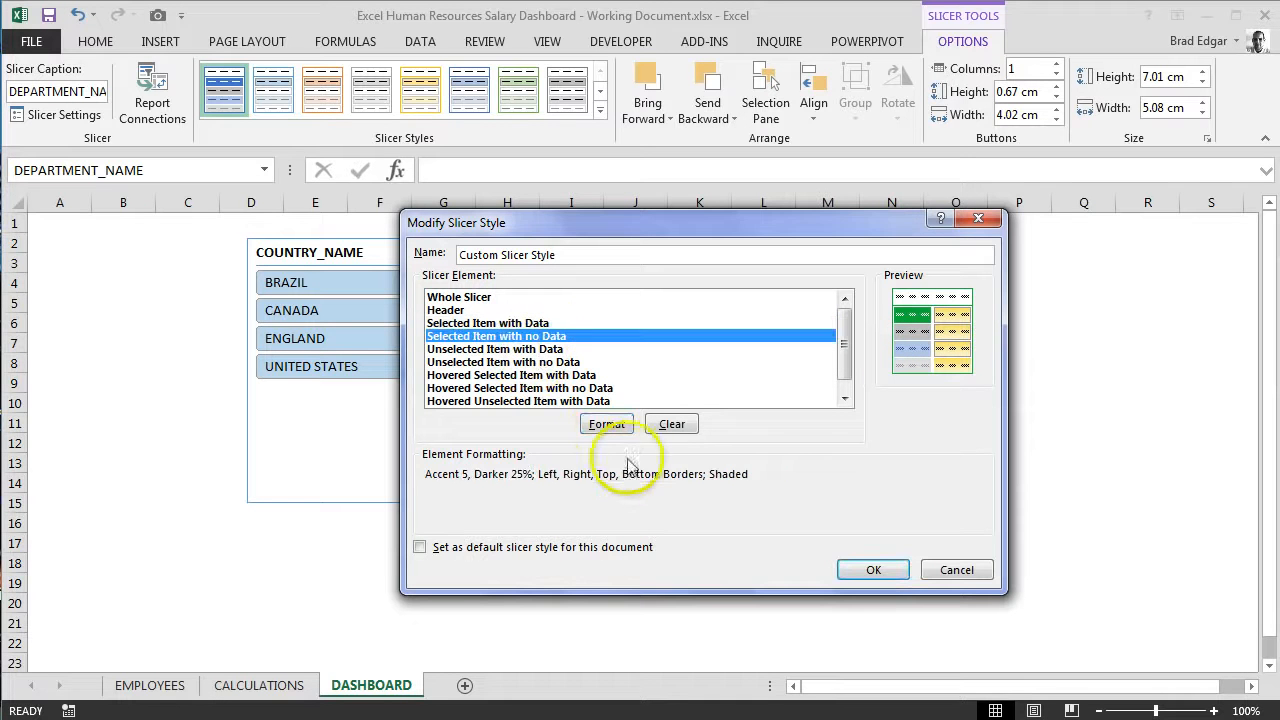
{"action": "left_click", "coordinate": [606, 424]}
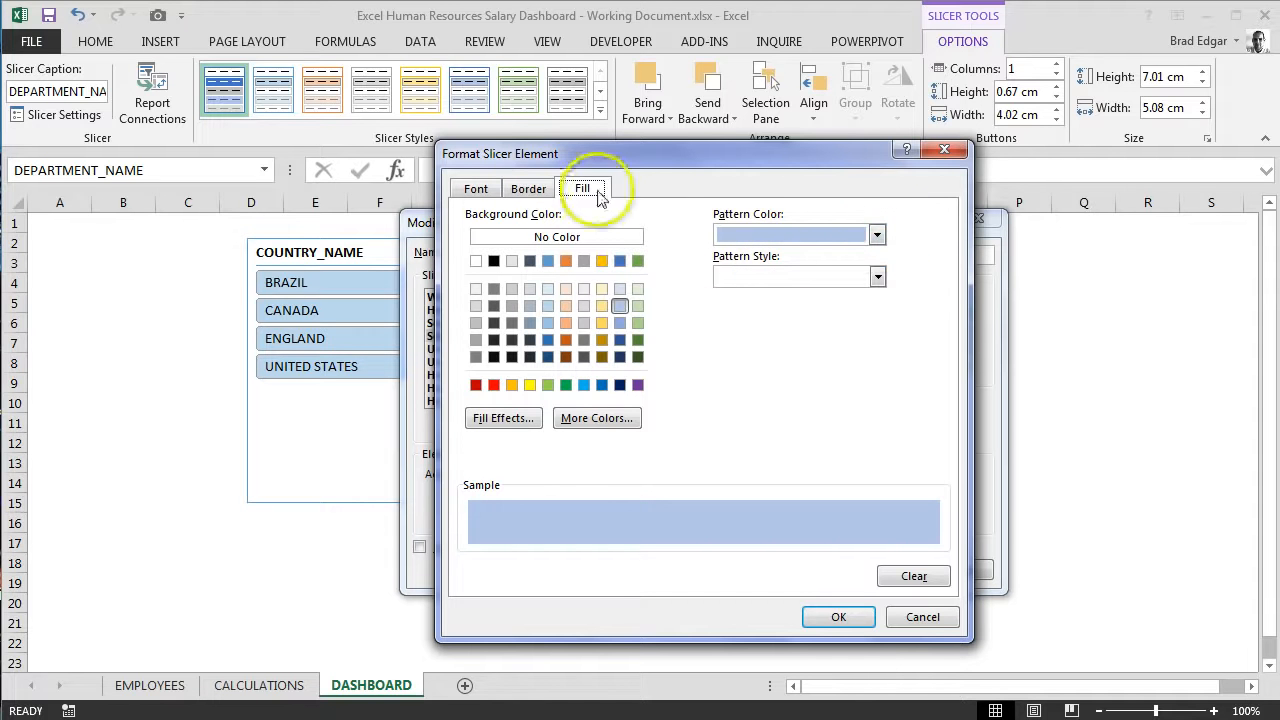
{"action": "left_click", "coordinate": [503, 418]}
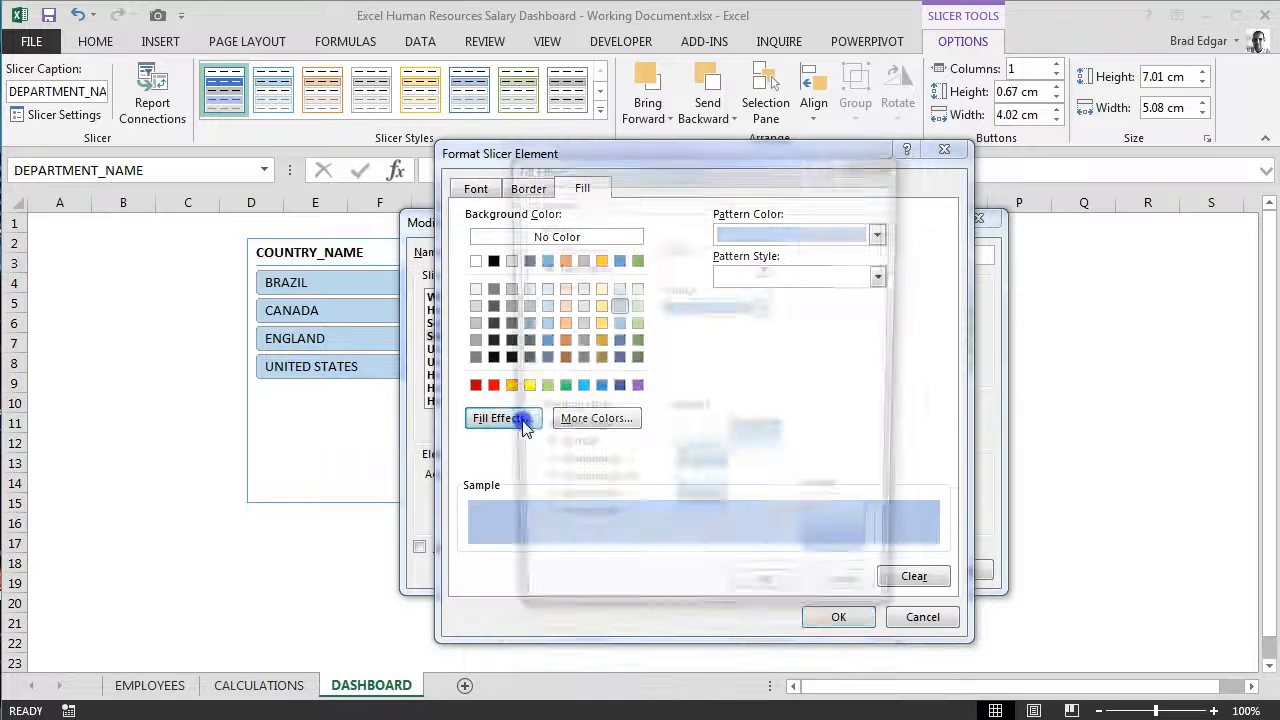
{"action": "left_click", "coordinate": [848, 606]}
{"action": "left_click", "coordinate": [598, 418]}
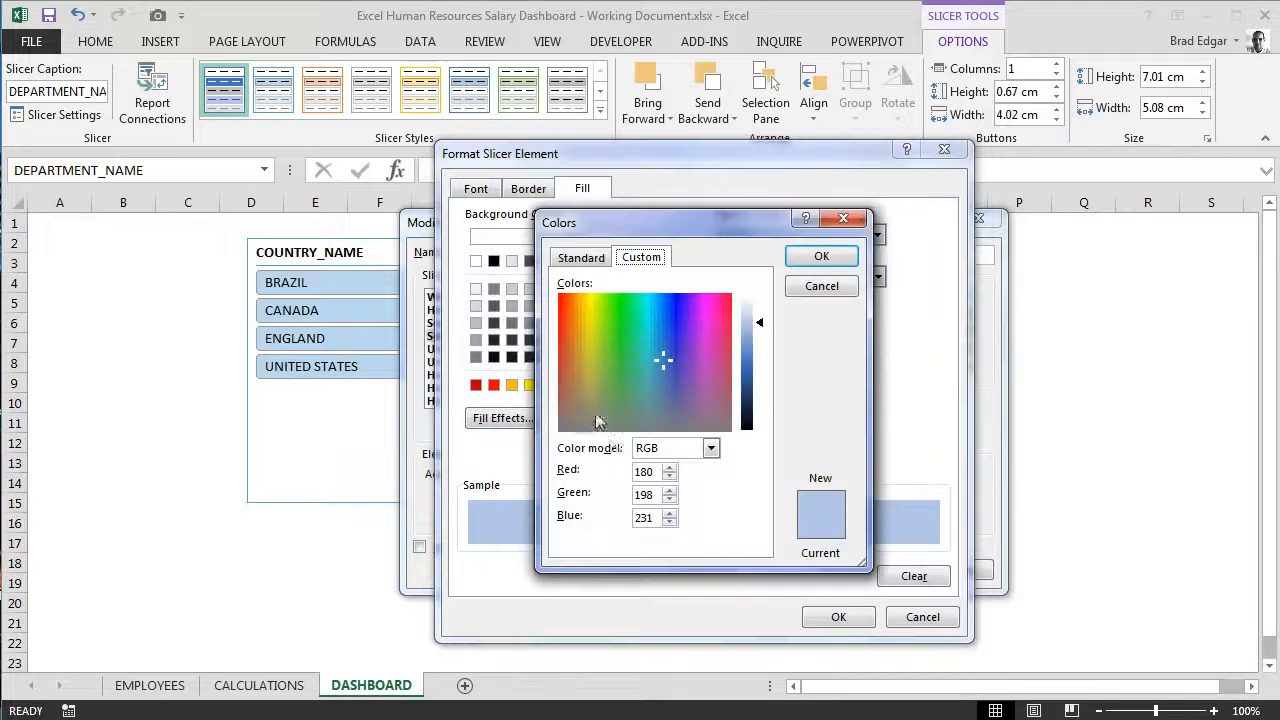
{"action": "double_click", "coordinate": [648, 471]}
{"action": "type", "text": "17"}
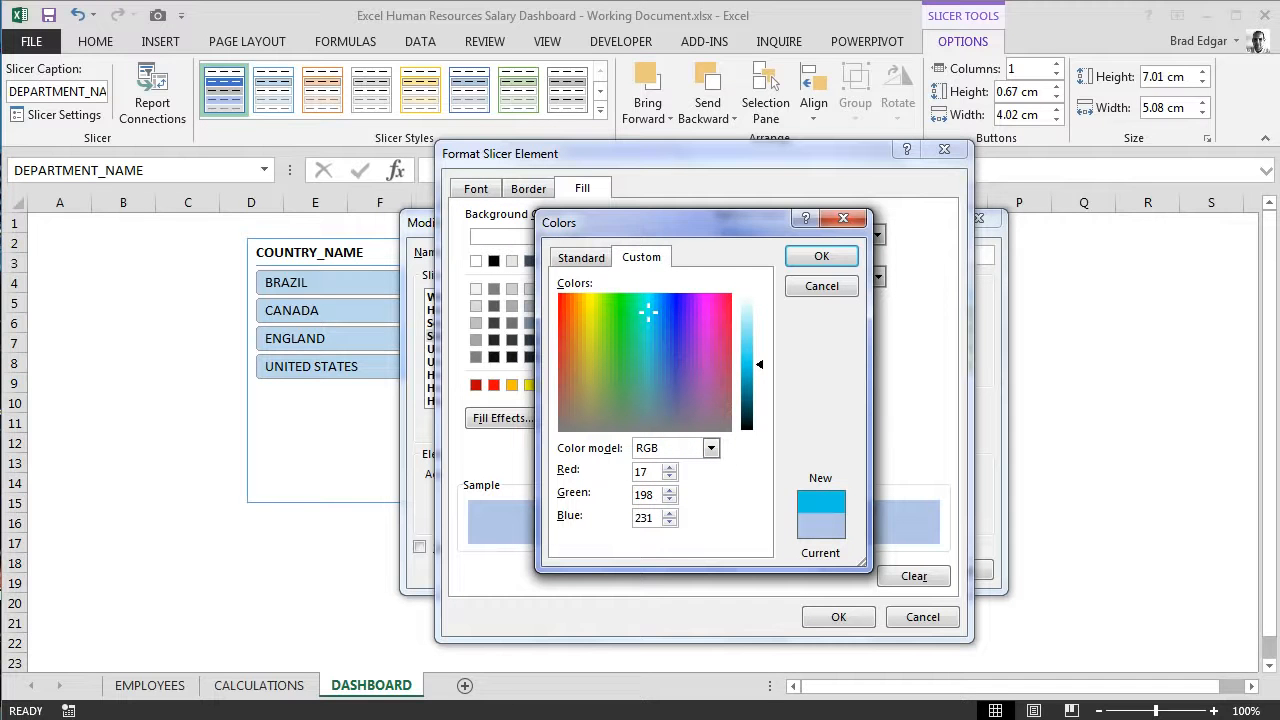
{"action": "type", "text": "175"}
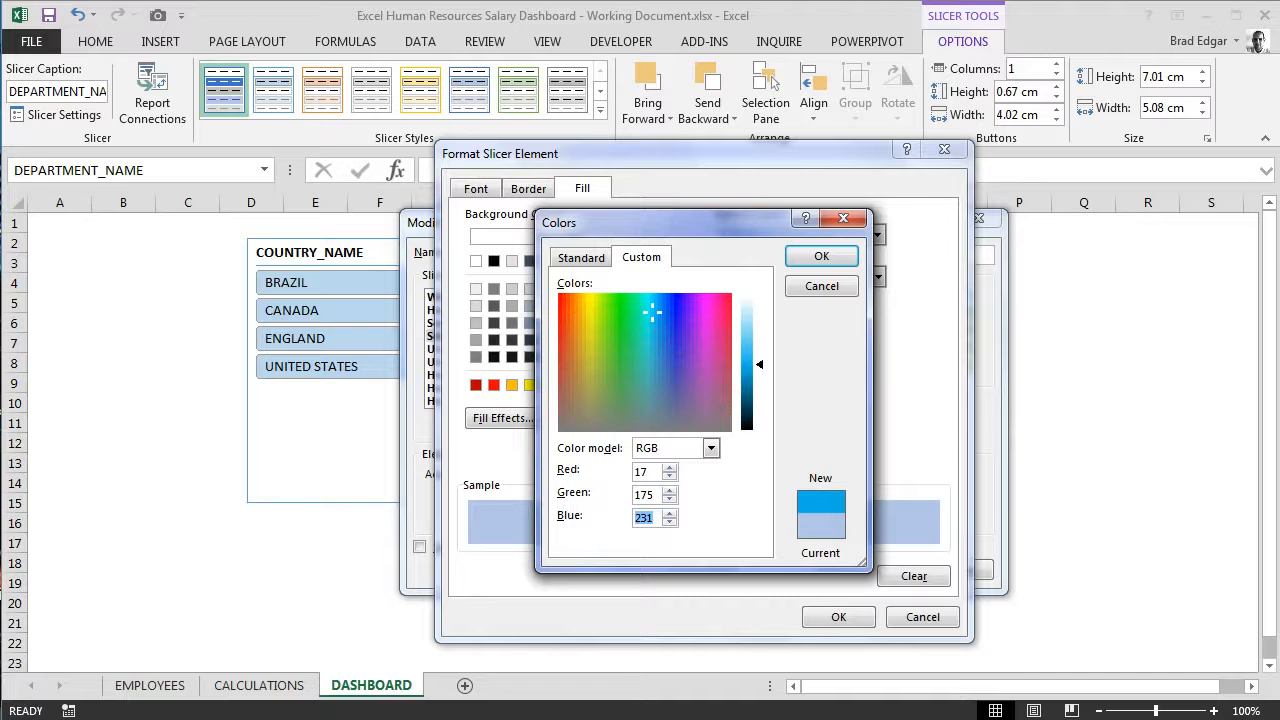
{"action": "left_click", "coordinate": [818, 256]}
Step: Recolor the borders of the Selected Item with no Data element with the recent custom green
{"action": "left_click", "coordinate": [527, 189]}
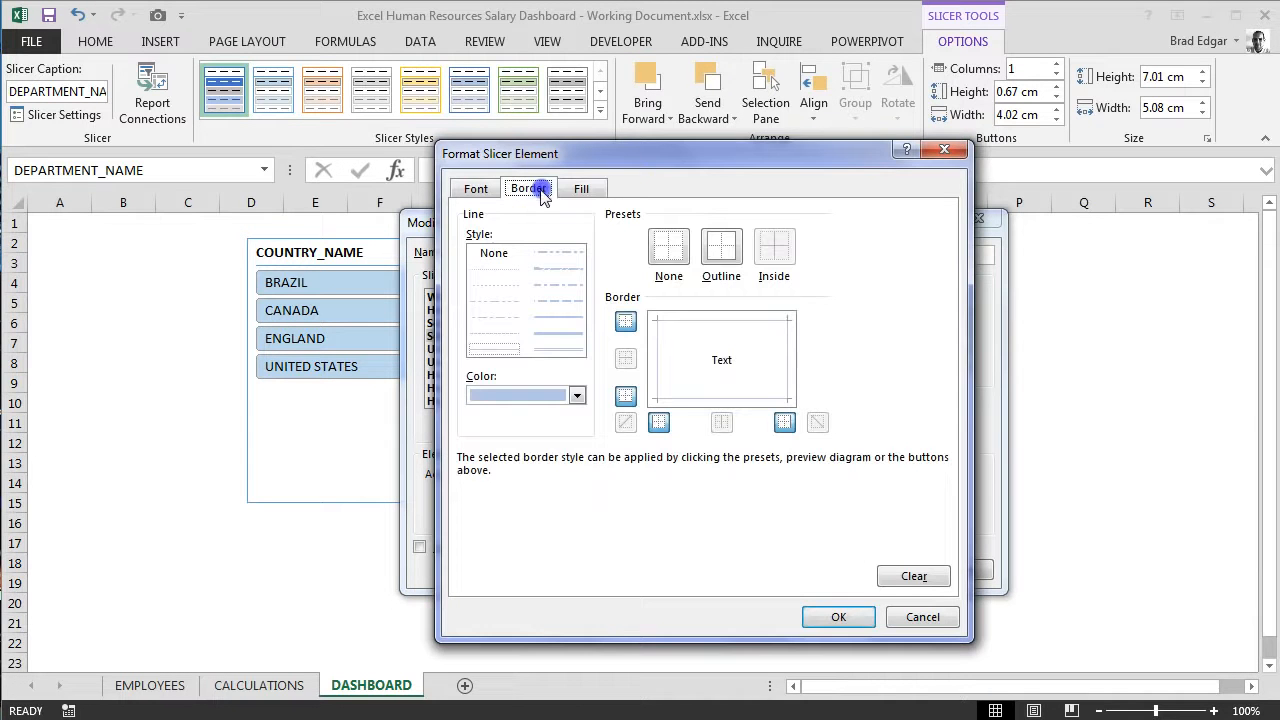
{"action": "left_click", "coordinate": [577, 395]}
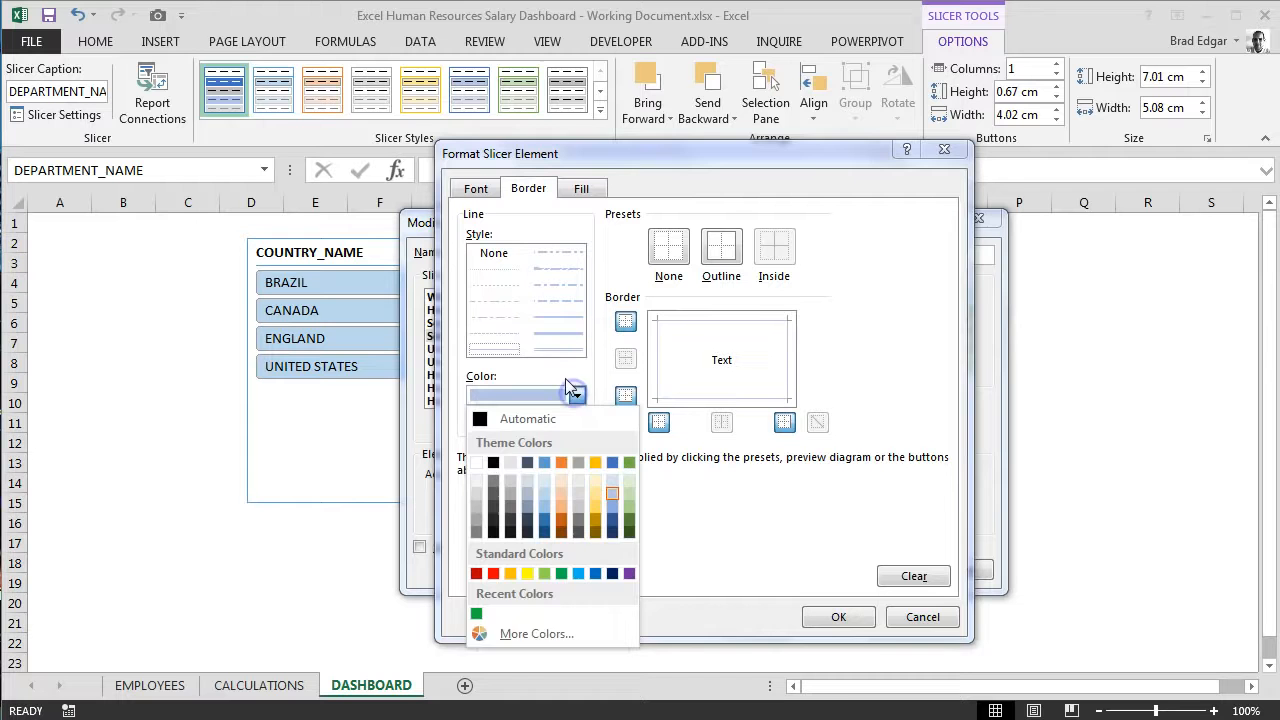
{"action": "left_click", "coordinate": [476, 613]}
{"action": "left_click", "coordinate": [659, 357]}
{"action": "left_click", "coordinate": [789, 361]}
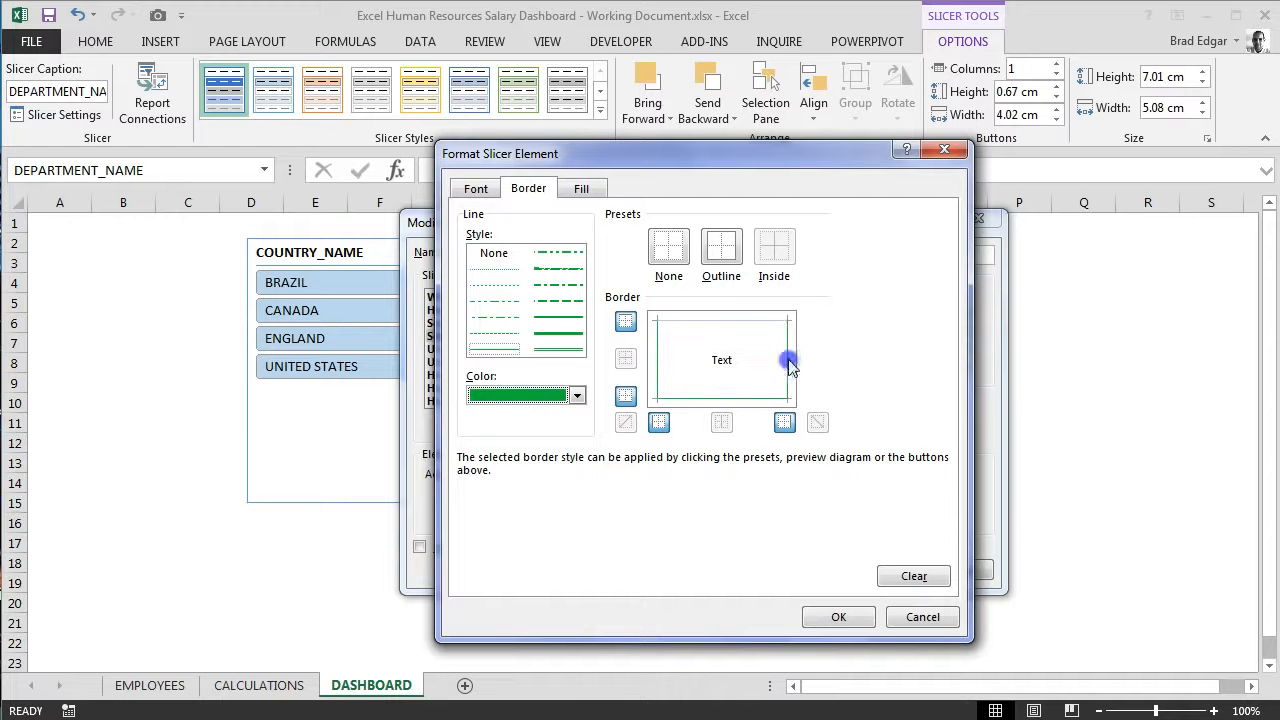
Step: Set the font of the Selected Item with no Data element to Agency FB
{"action": "left_click", "coordinate": [475, 188]}
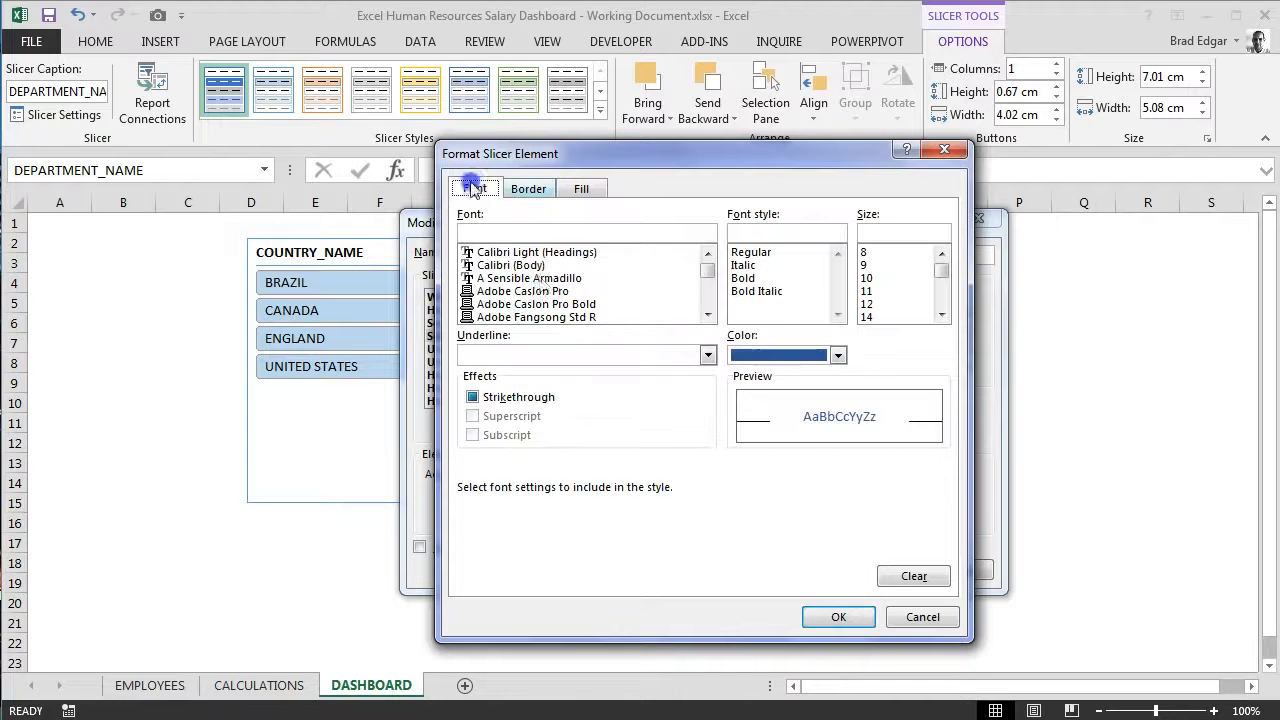
{"action": "left_click", "coordinate": [541, 296]}
{"action": "left_click", "coordinate": [536, 303]}
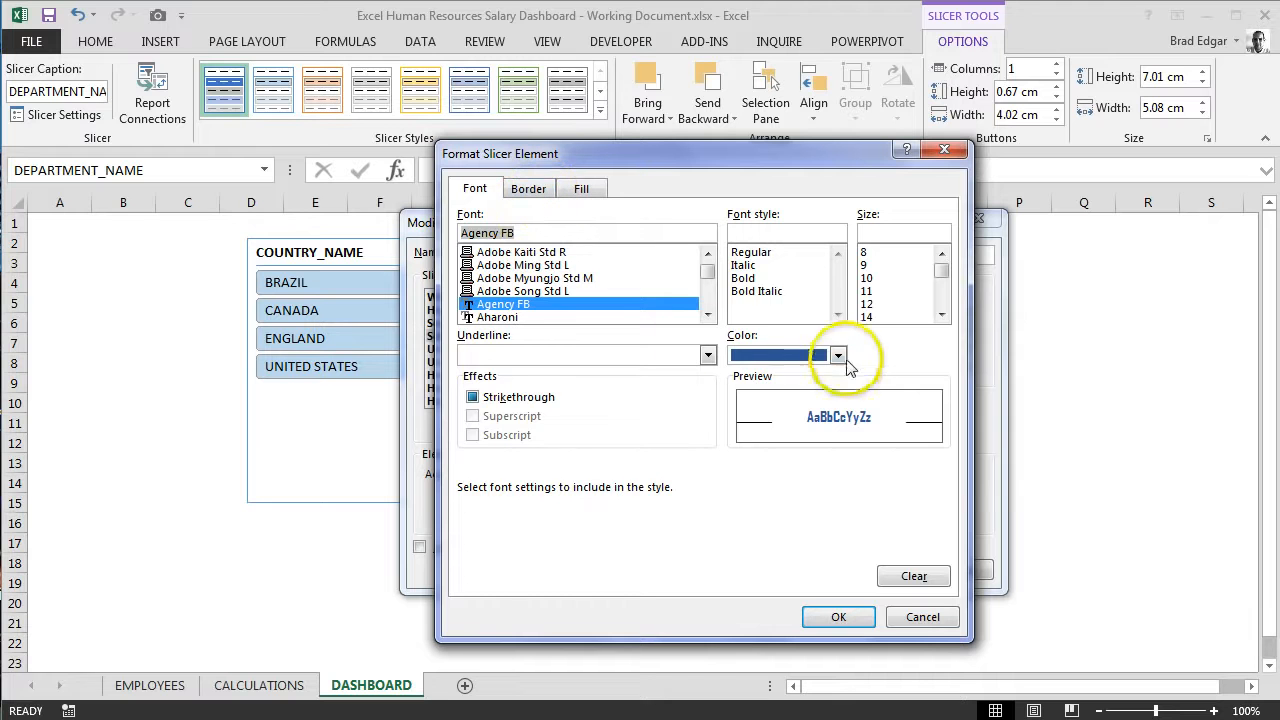
Step: Change the Selected Item with no Data element's fill to the light green theme color
{"action": "left_click", "coordinate": [528, 188]}
{"action": "left_click", "coordinate": [585, 189]}
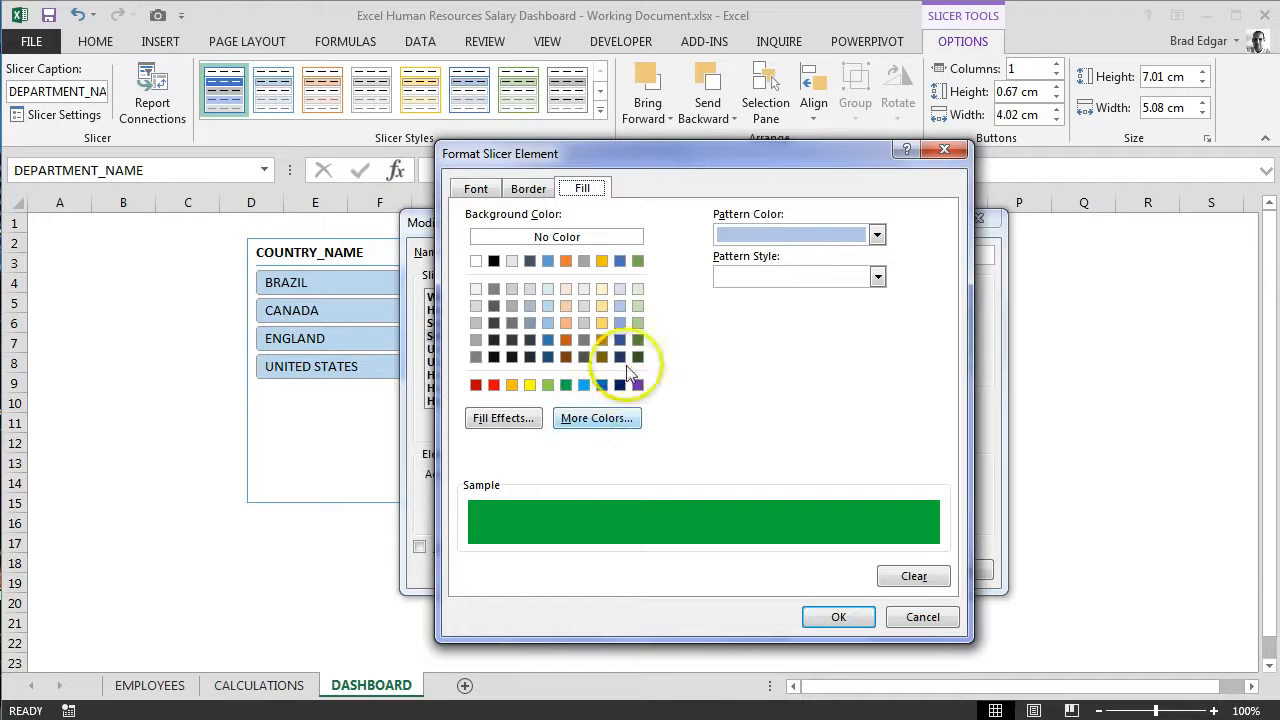
{"action": "left_click", "coordinate": [638, 305]}
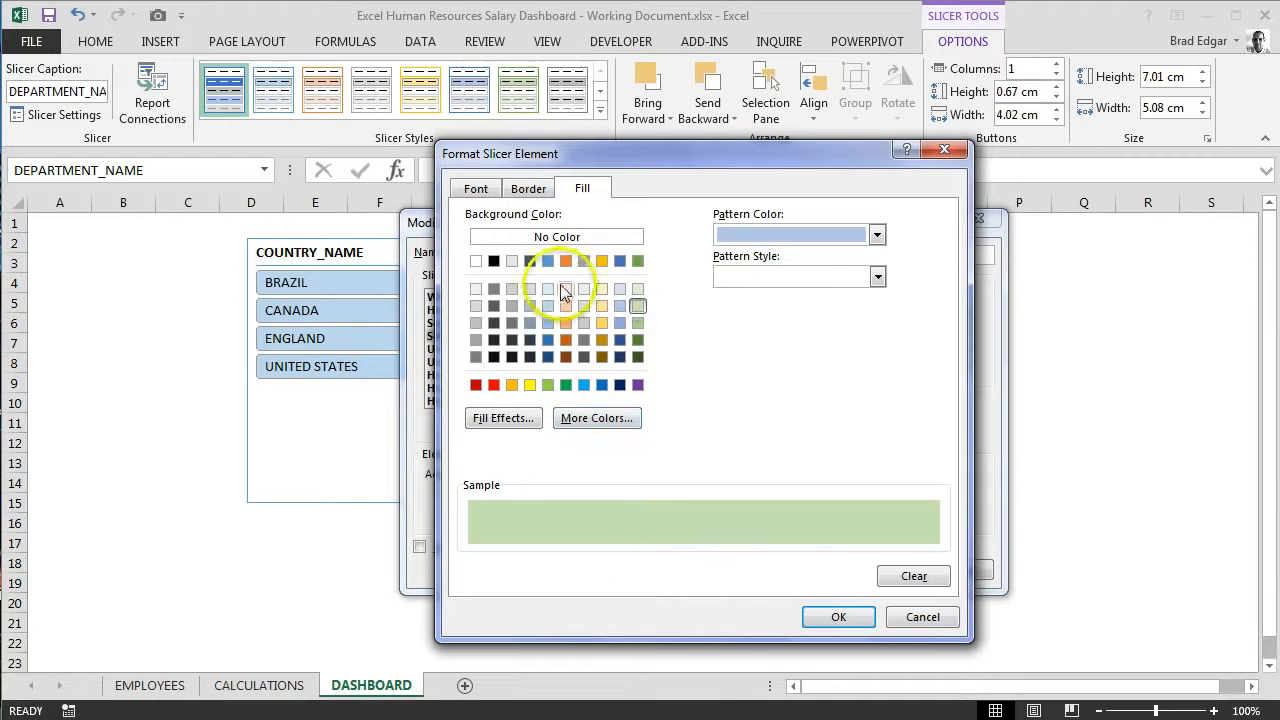
Step: Give the Selected Item with no Data element's text the recent custom green and size 12, and accept its formatting
{"action": "left_click", "coordinate": [475, 188]}
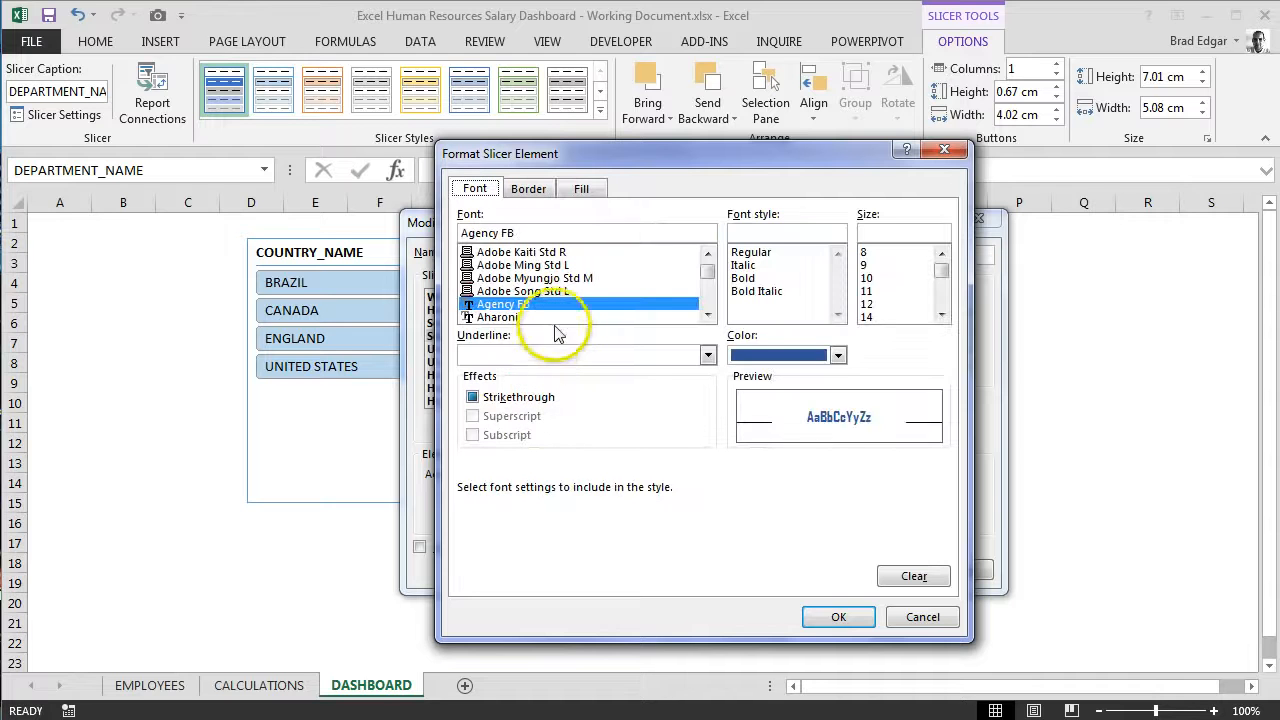
{"action": "left_click", "coordinate": [838, 354]}
{"action": "left_click", "coordinate": [737, 573]}
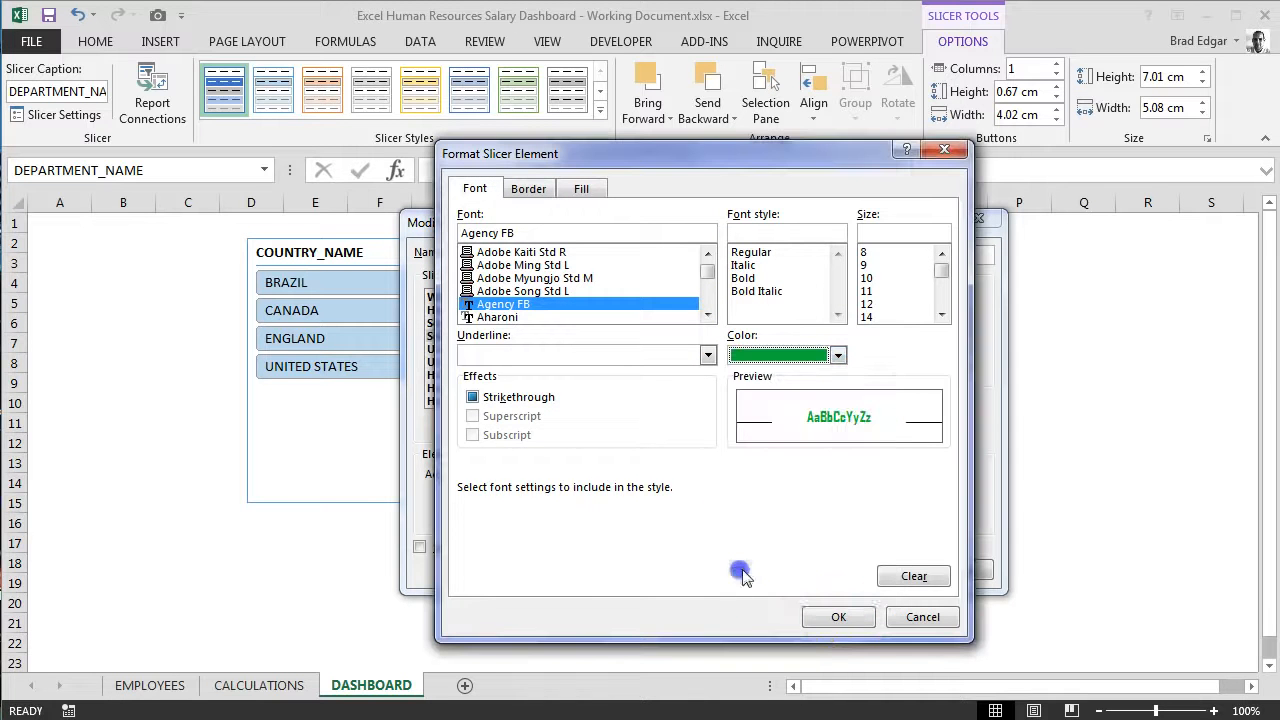
{"action": "left_click", "coordinate": [880, 304]}
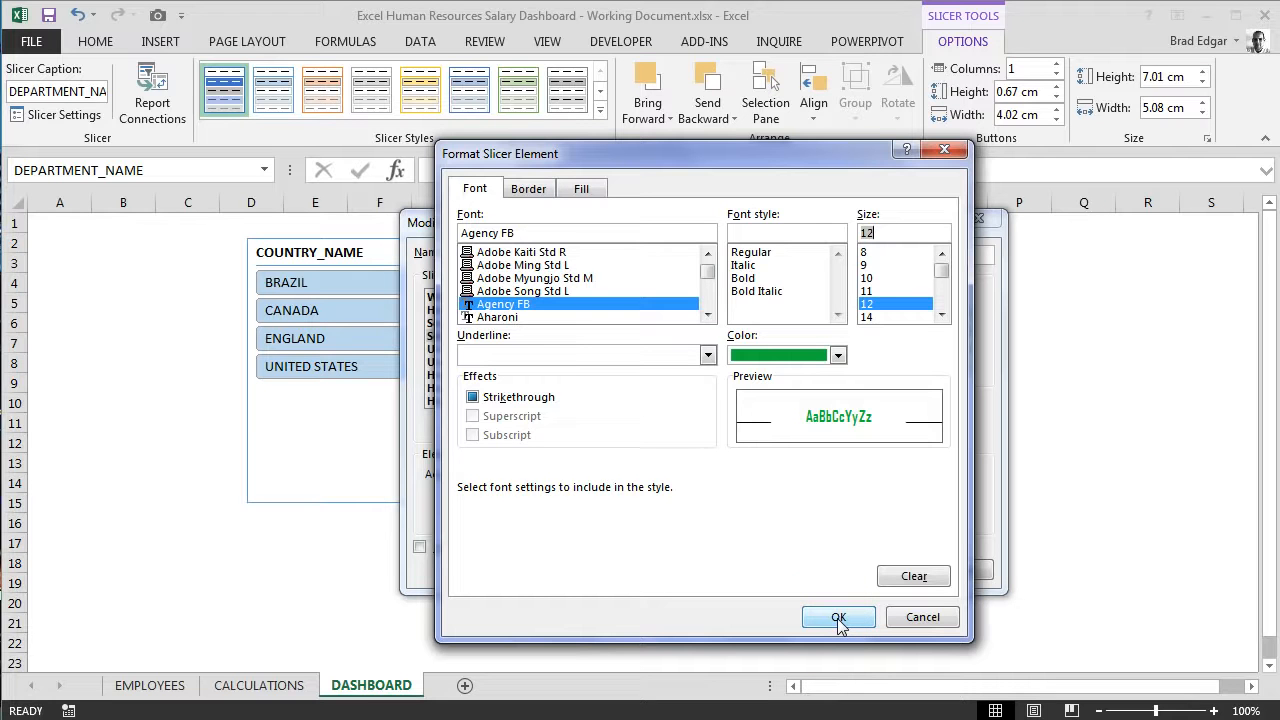
{"action": "left_click", "coordinate": [838, 618]}
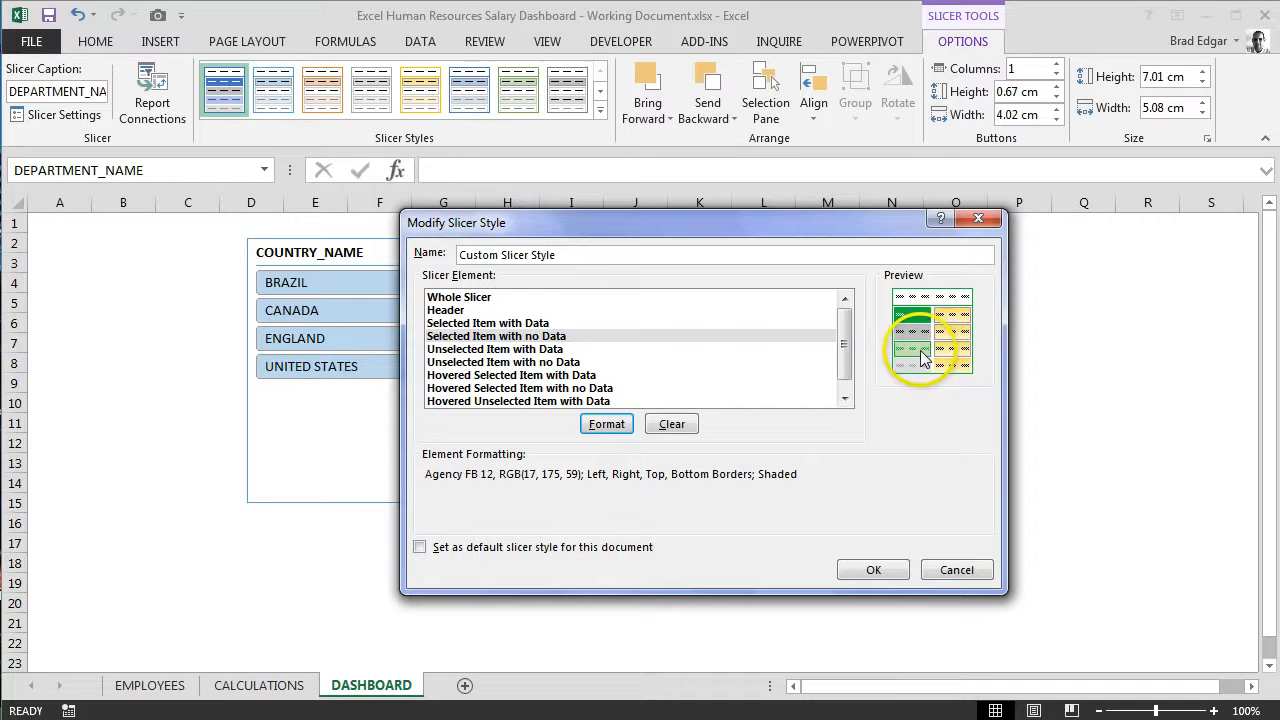
Step: Set the Unselected Item with Data element's font to Agency FB, size 12, and accept its formatting
{"action": "left_click", "coordinate": [530, 349]}
{"action": "left_click", "coordinate": [607, 425]}
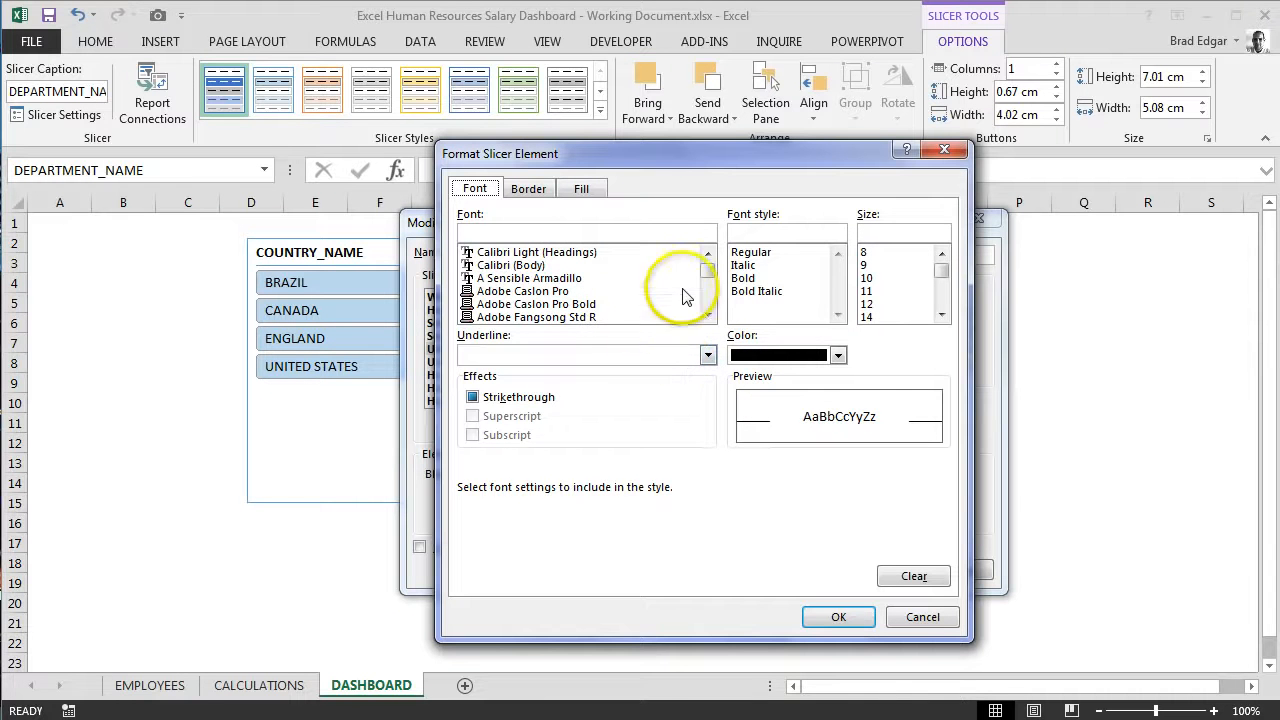
{"action": "left_click", "coordinate": [707, 315]}
{"action": "left_click", "coordinate": [707, 315]}
{"action": "left_click_drag", "start_coordinate": [708, 271], "coordinate": [708, 282]}
{"action": "left_click", "coordinate": [707, 253]}
{"action": "left_click", "coordinate": [707, 253]}
{"action": "left_click", "coordinate": [707, 253]}
{"action": "left_click", "coordinate": [707, 253]}
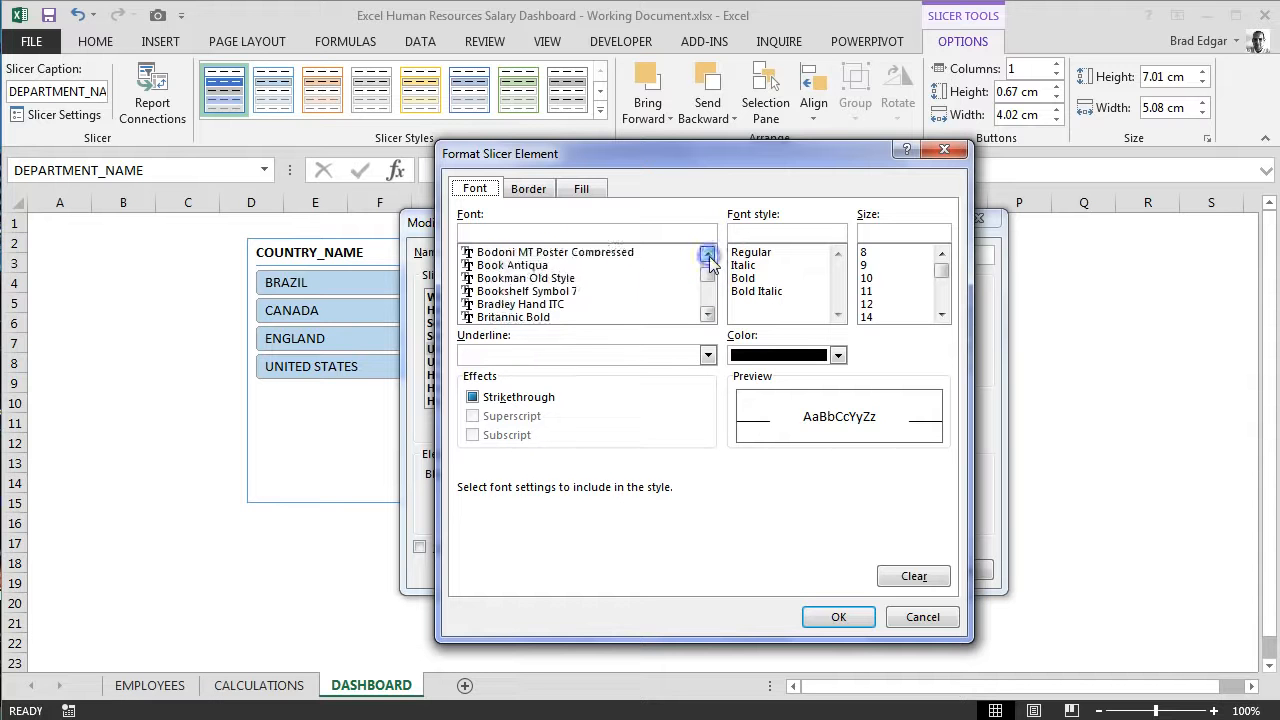
{"action": "left_click", "coordinate": [707, 253]}
{"action": "left_click", "coordinate": [707, 253]}
{"action": "left_click", "coordinate": [707, 253]}
{"action": "left_click", "coordinate": [707, 253]}
{"action": "left_click", "coordinate": [707, 253]}
{"action": "left_click", "coordinate": [707, 253]}
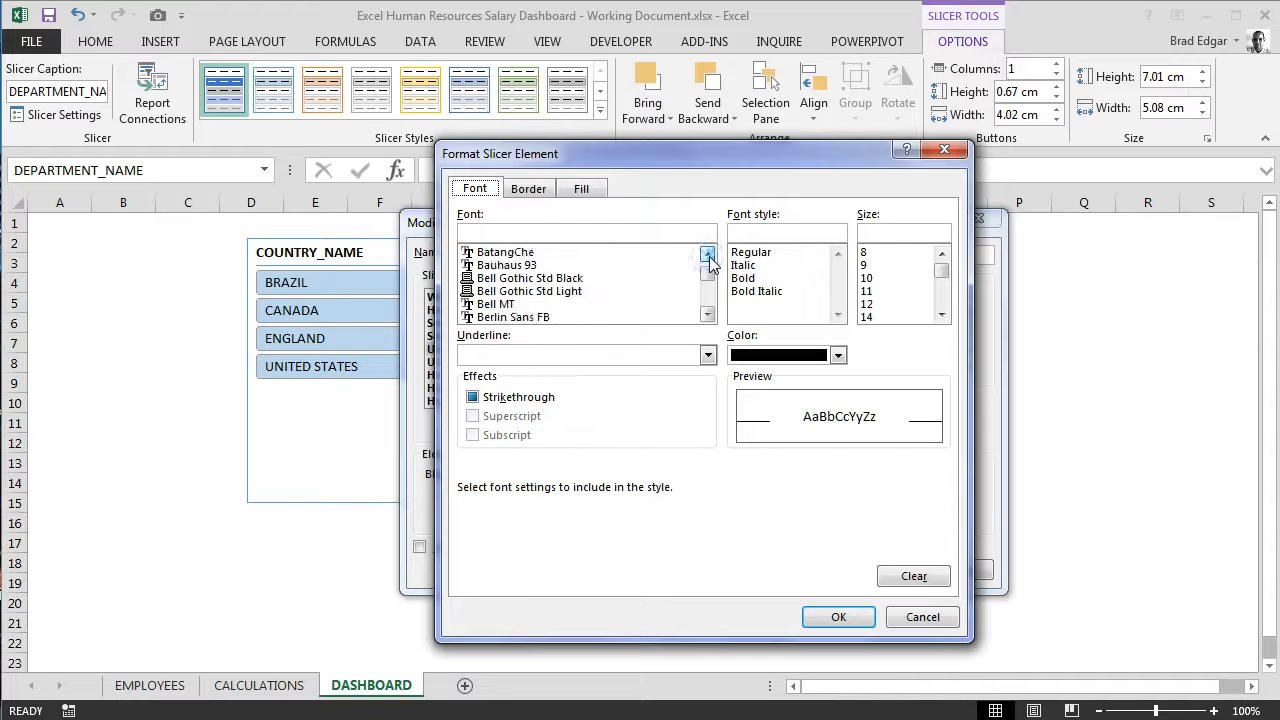
{"action": "left_click", "coordinate": [707, 253]}
{"action": "left_click", "coordinate": [707, 253]}
{"action": "left_click", "coordinate": [707, 253]}
{"action": "left_click", "coordinate": [707, 253]}
{"action": "left_click", "coordinate": [707, 253]}
{"action": "left_click", "coordinate": [707, 253]}
{"action": "left_click", "coordinate": [707, 253]}
{"action": "left_click", "coordinate": [707, 253]}
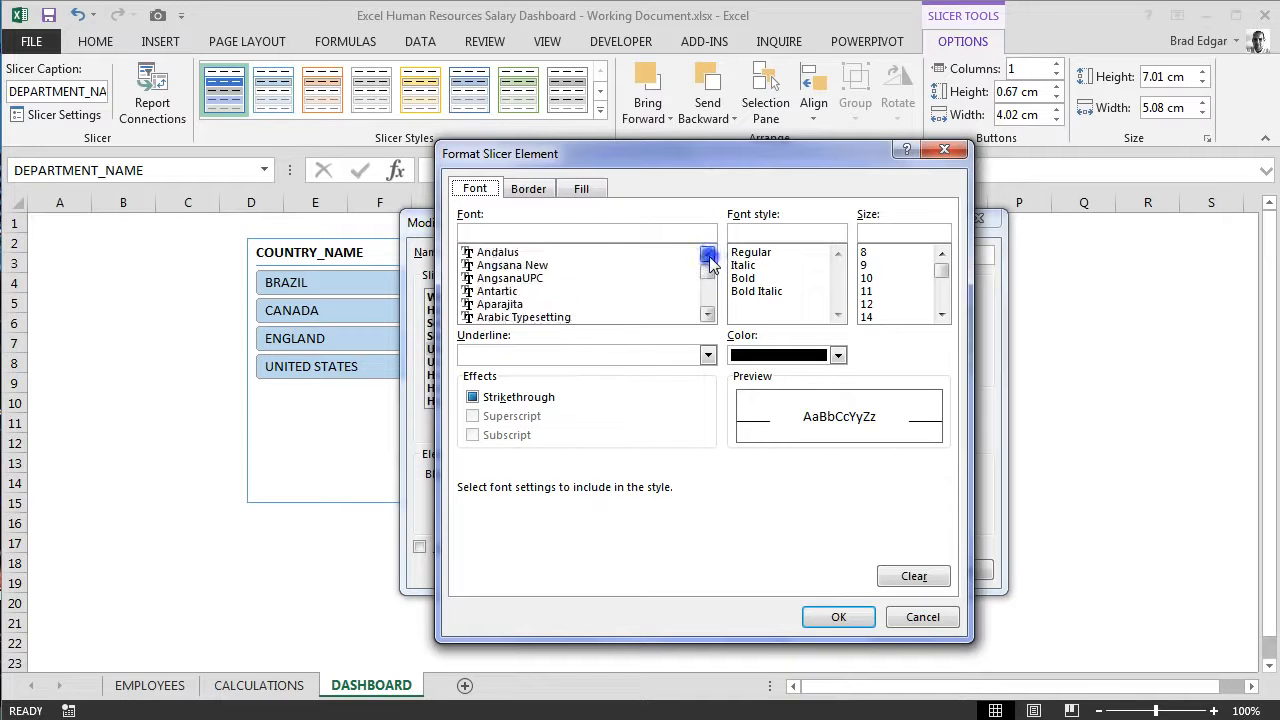
{"action": "left_click", "coordinate": [707, 253]}
{"action": "left_click", "coordinate": [707, 253]}
{"action": "left_click", "coordinate": [707, 253]}
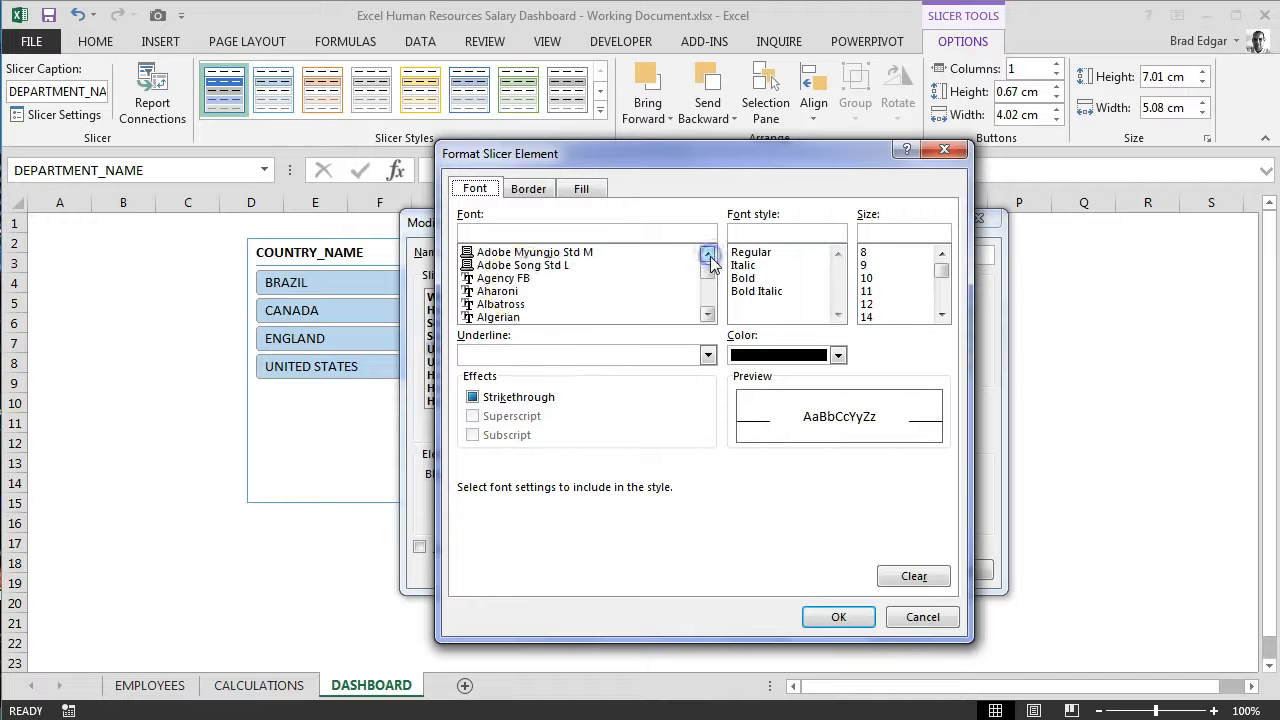
{"action": "left_click", "coordinate": [503, 278]}
{"action": "left_click", "coordinate": [866, 304]}
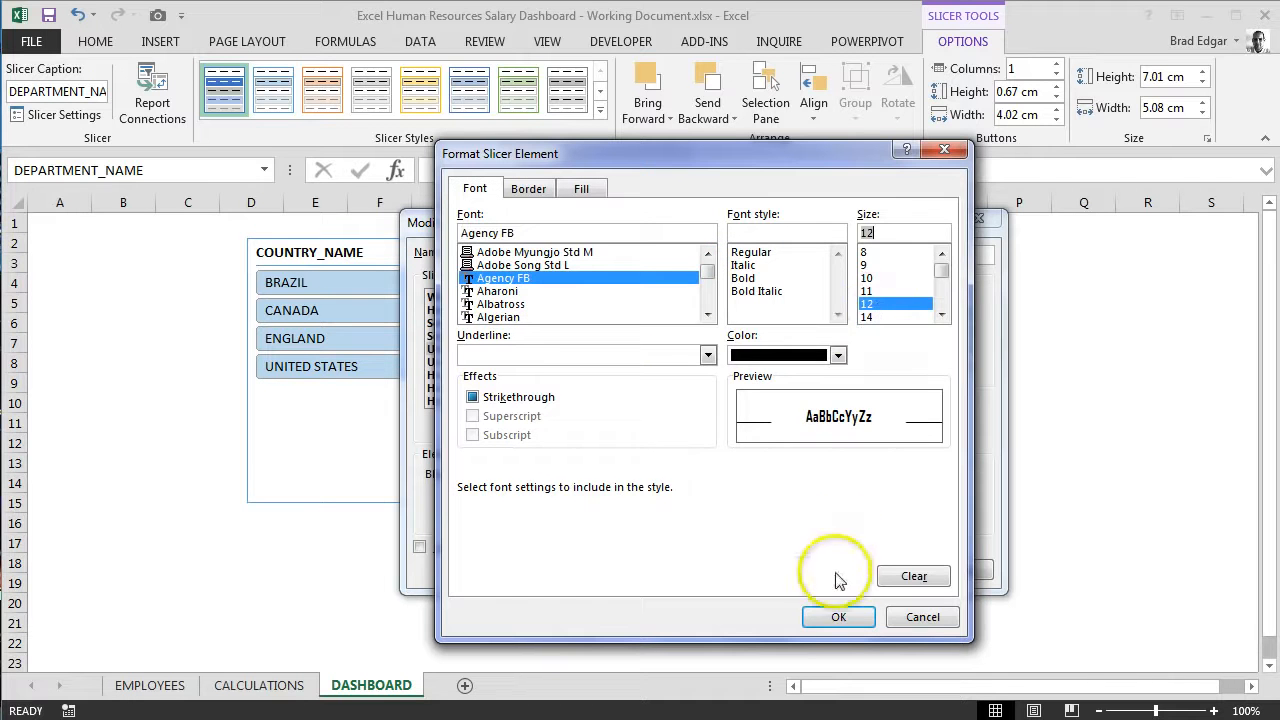
{"action": "left_click", "coordinate": [838, 617]}
Step: Format the Unselected Item with no Data element's text as Agency FB, size 12
{"action": "left_click", "coordinate": [509, 363]}
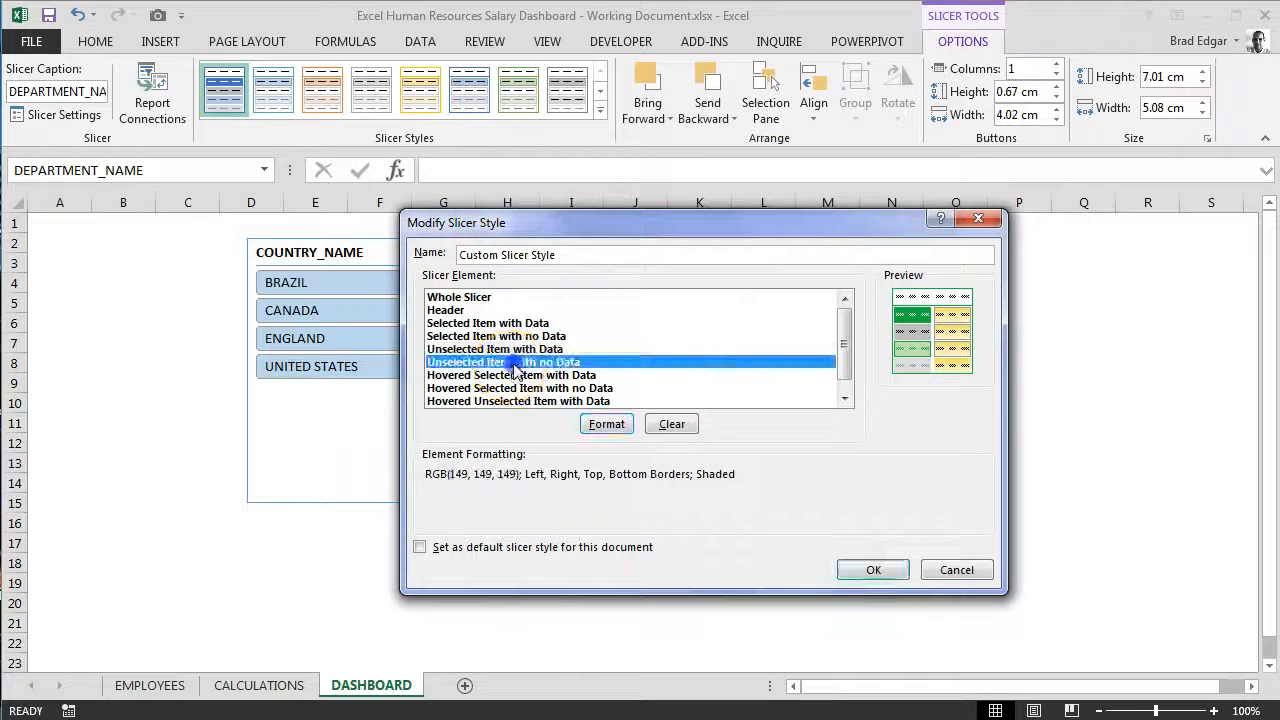
{"action": "left_click", "coordinate": [606, 424]}
{"action": "left_click", "coordinate": [524, 188]}
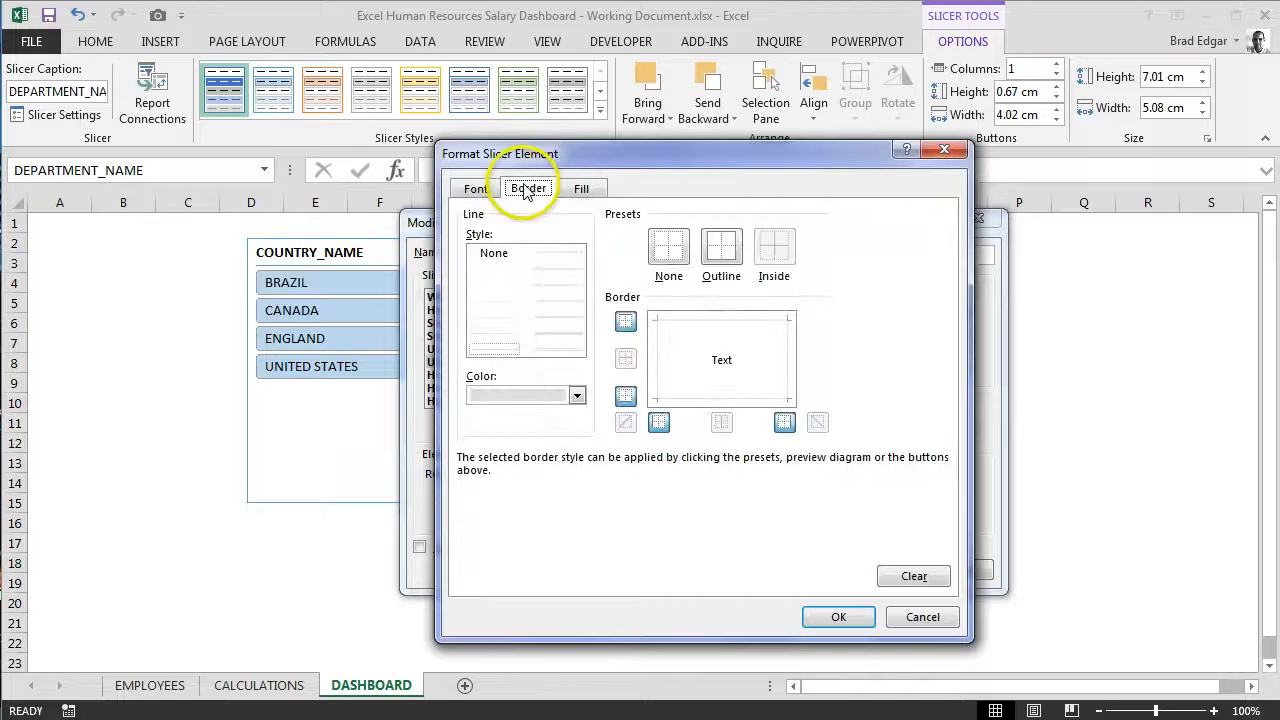
{"action": "left_click", "coordinate": [484, 189]}
{"action": "left_click", "coordinate": [530, 291]}
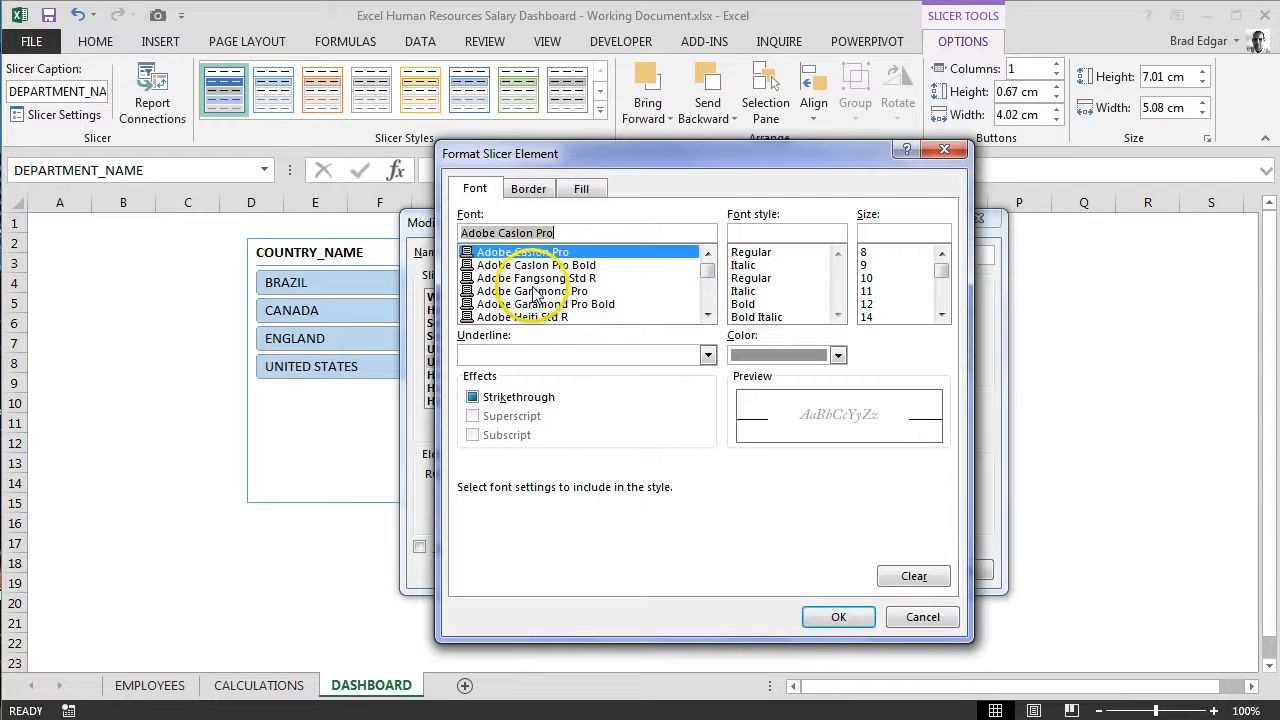
{"action": "scroll", "coordinate": [537, 290], "scroll_direction": "down", "scroll_amount": 3}
{"action": "left_click", "coordinate": [505, 265]}
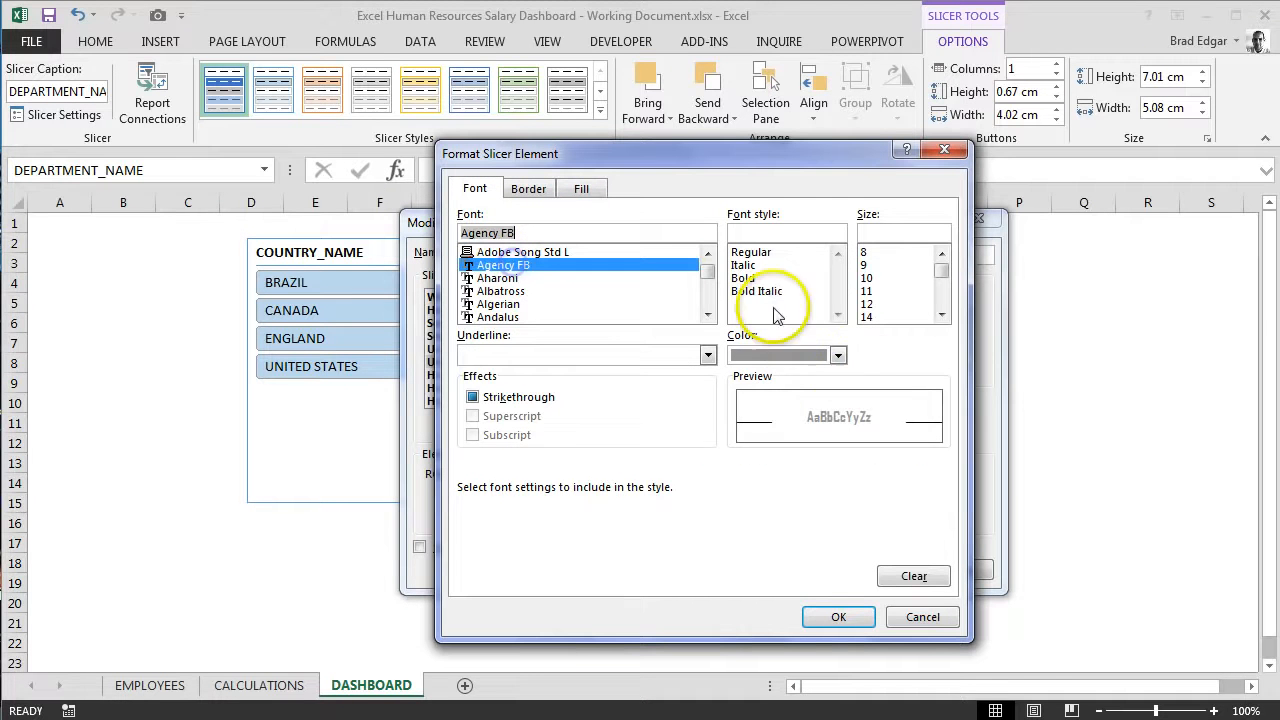
{"action": "left_click", "coordinate": [878, 303]}
{"action": "left_click", "coordinate": [838, 618]}
Step: Give the Hovered Selected Item with Data element the Agency FB font at size 12
{"action": "left_click", "coordinate": [512, 377]}
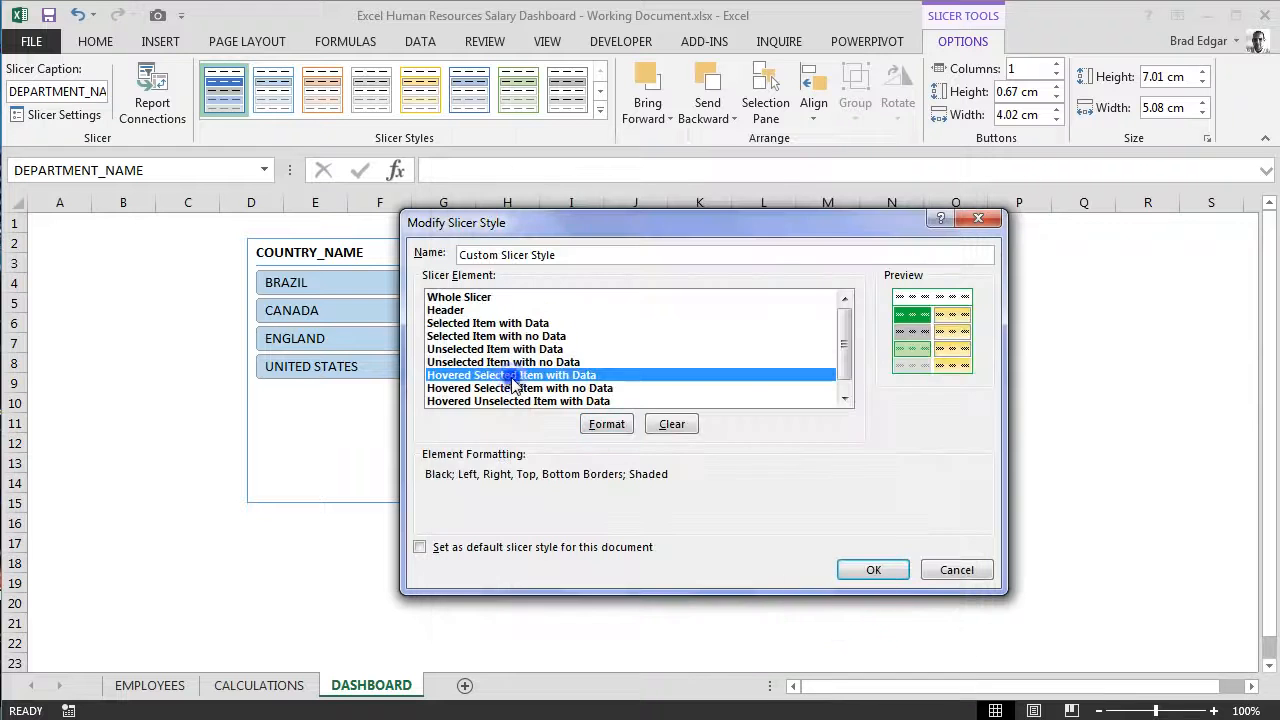
{"action": "left_click", "coordinate": [612, 425]}
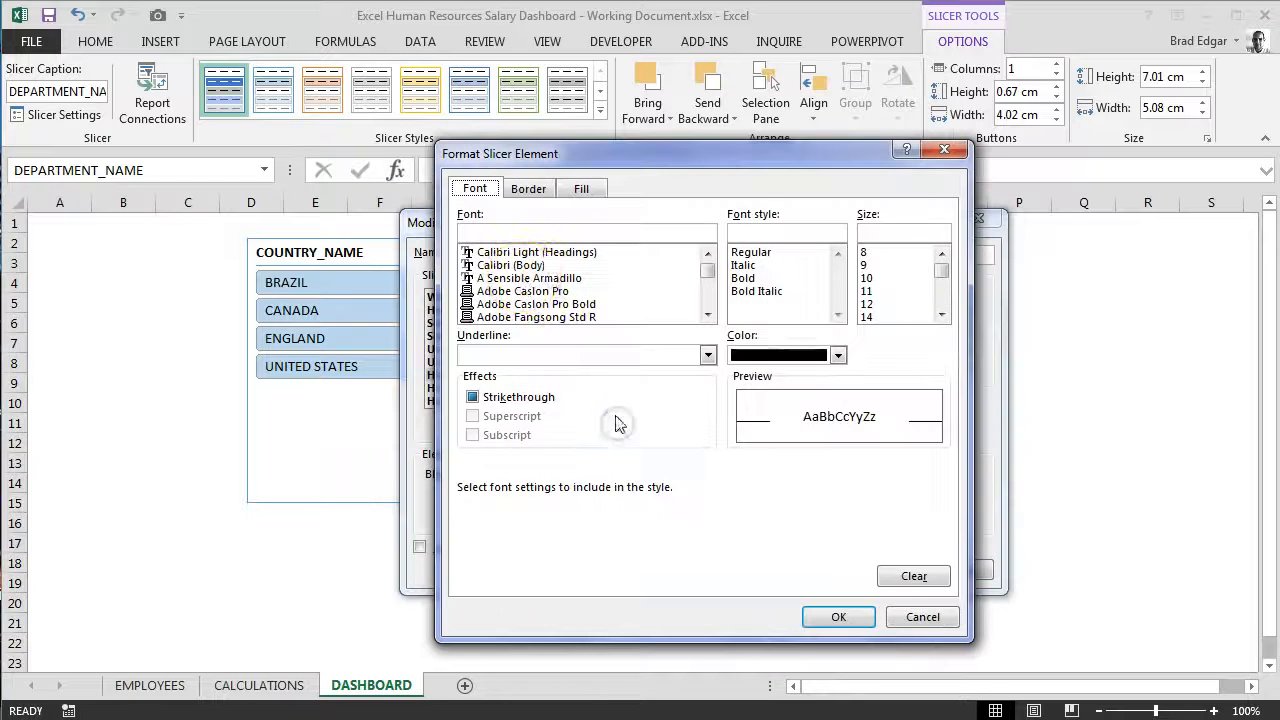
{"action": "left_click", "coordinate": [530, 303]}
{"action": "scroll", "coordinate": [536, 303], "scroll_direction": "down", "scroll_amount": 3}
{"action": "left_click", "coordinate": [537, 303]}
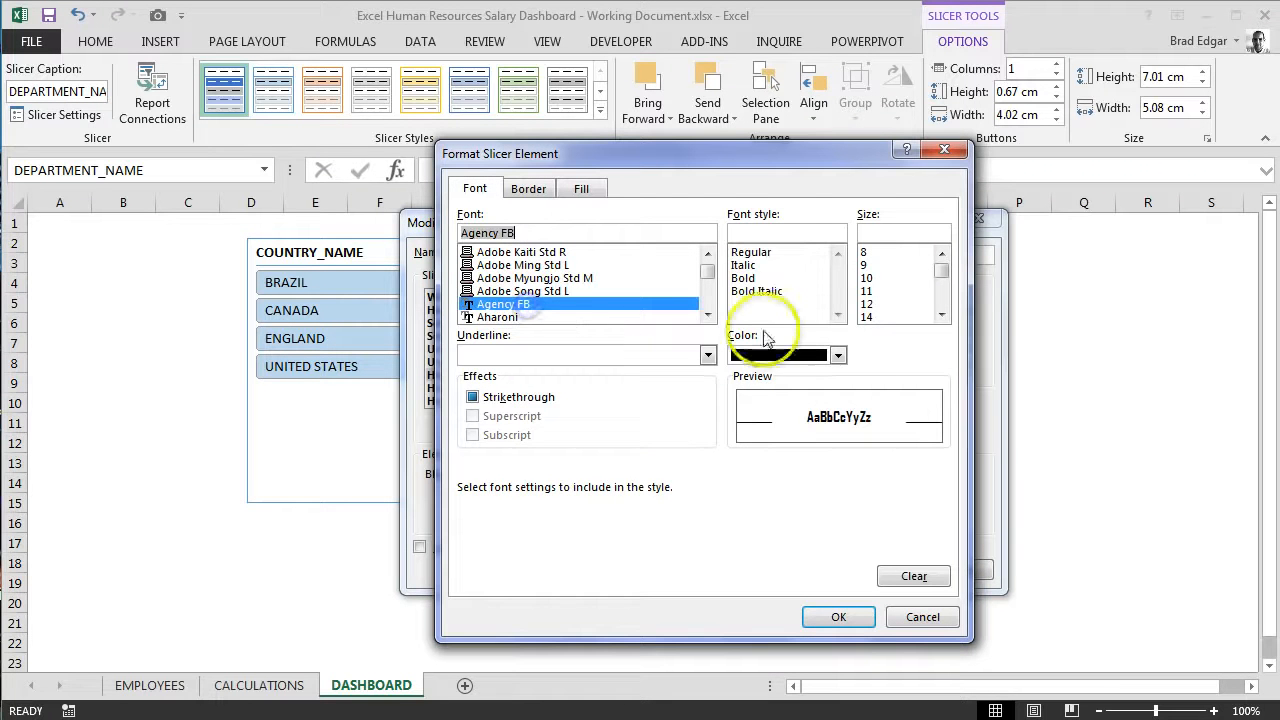
{"action": "left_click", "coordinate": [872, 305]}
{"action": "left_click", "coordinate": [842, 615]}
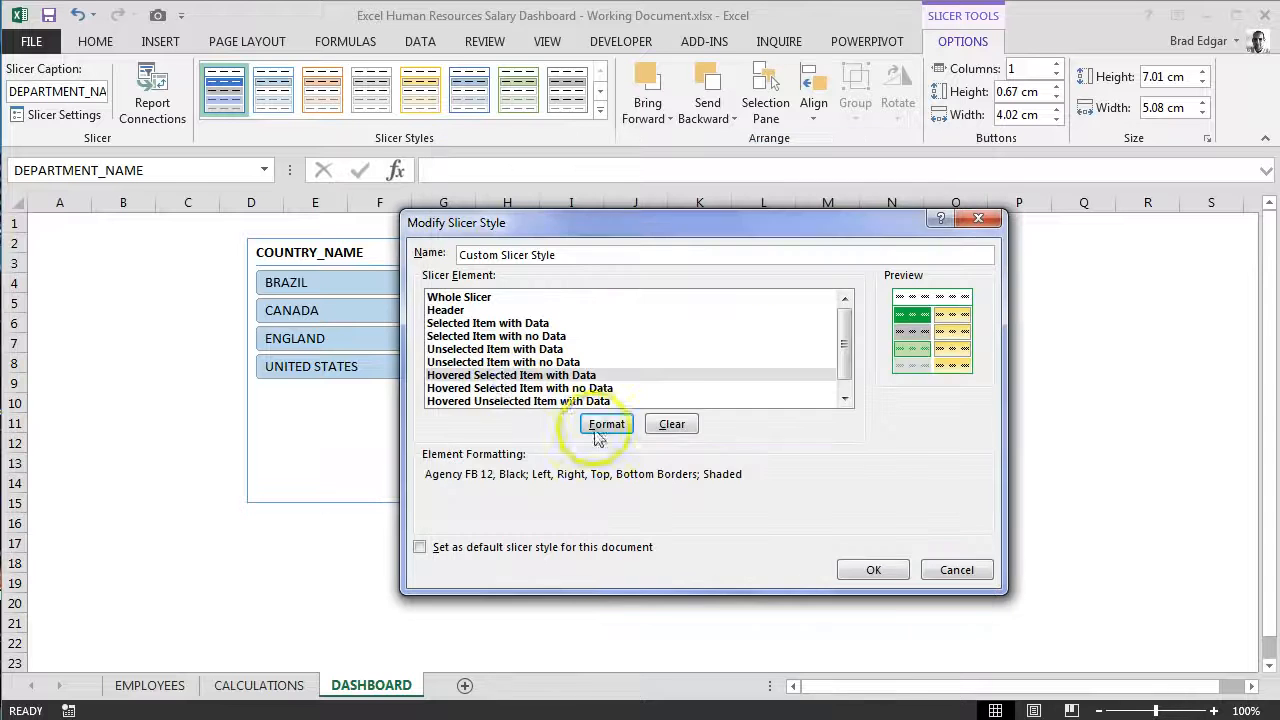
Step: Set the Hovered Selected Item with no Data element's text to Agency FB, size 12
{"action": "left_click", "coordinate": [500, 362]}
{"action": "left_click", "coordinate": [535, 388]}
{"action": "left_click", "coordinate": [606, 424]}
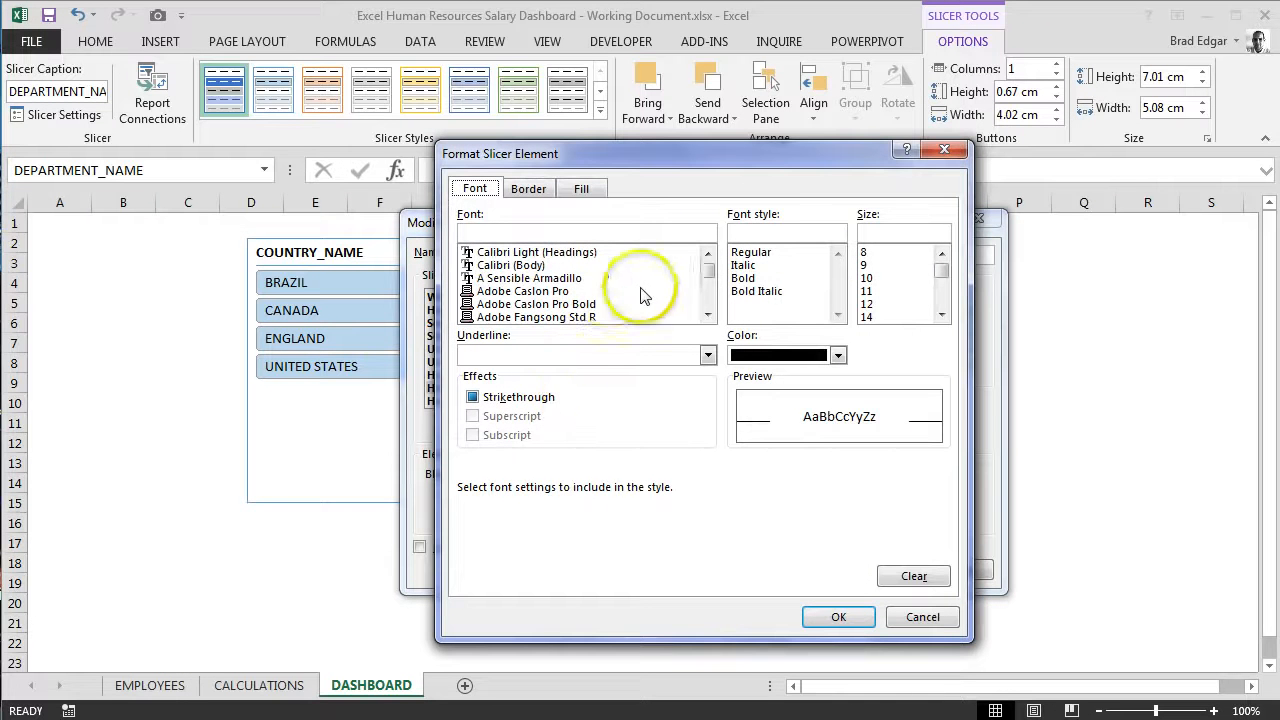
{"action": "left_click", "coordinate": [555, 278]}
{"action": "scroll", "coordinate": [580, 287], "scroll_direction": "down", "scroll_amount": 1}
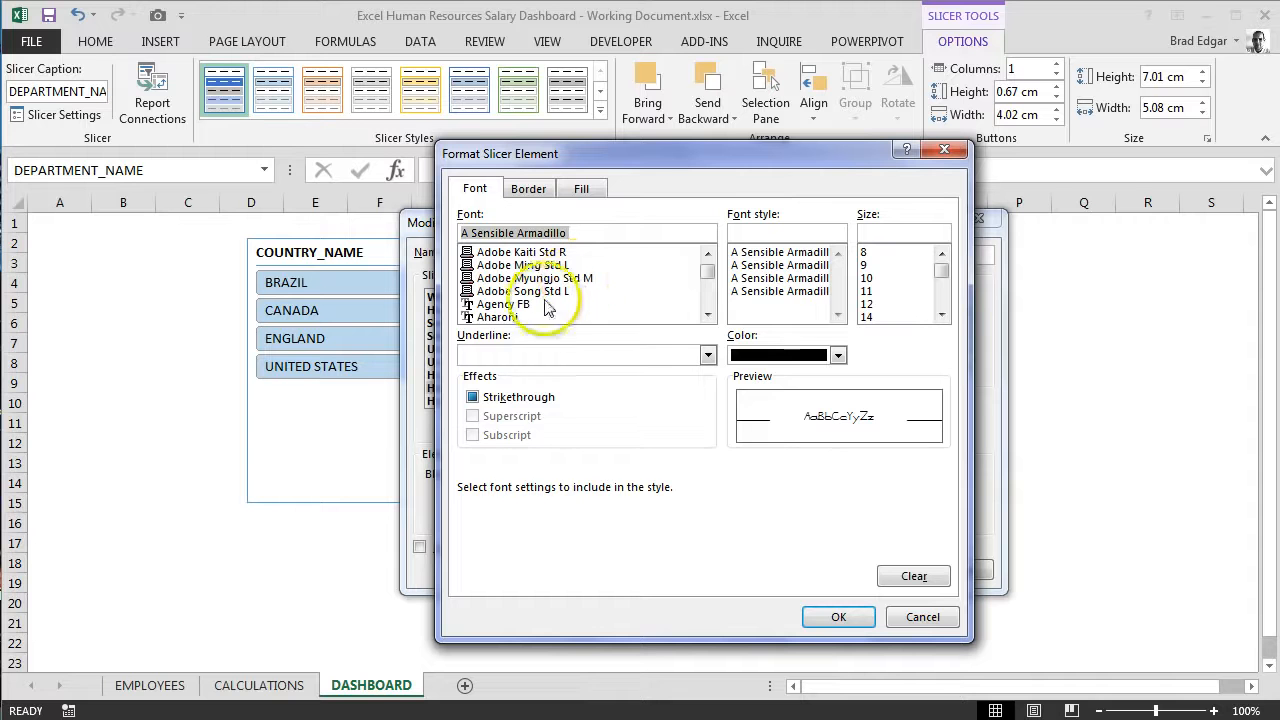
{"action": "left_click", "coordinate": [542, 304]}
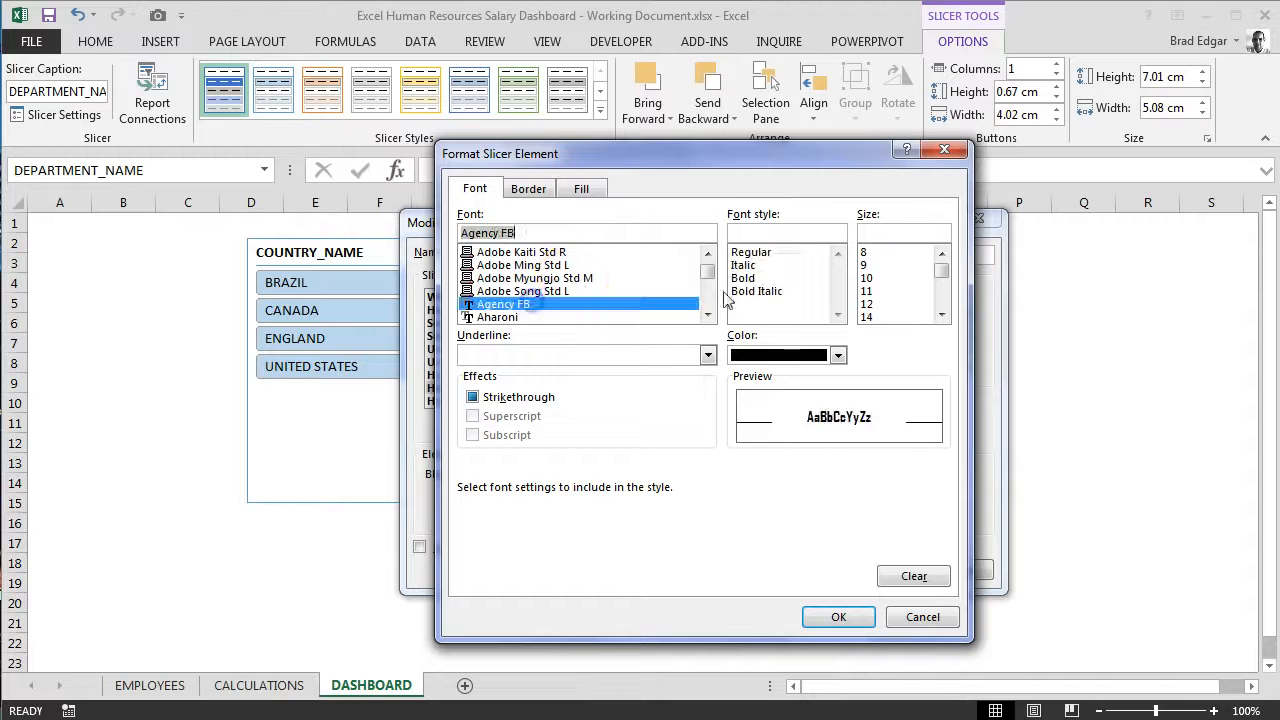
{"action": "left_click", "coordinate": [868, 304]}
{"action": "left_click", "coordinate": [838, 617]}
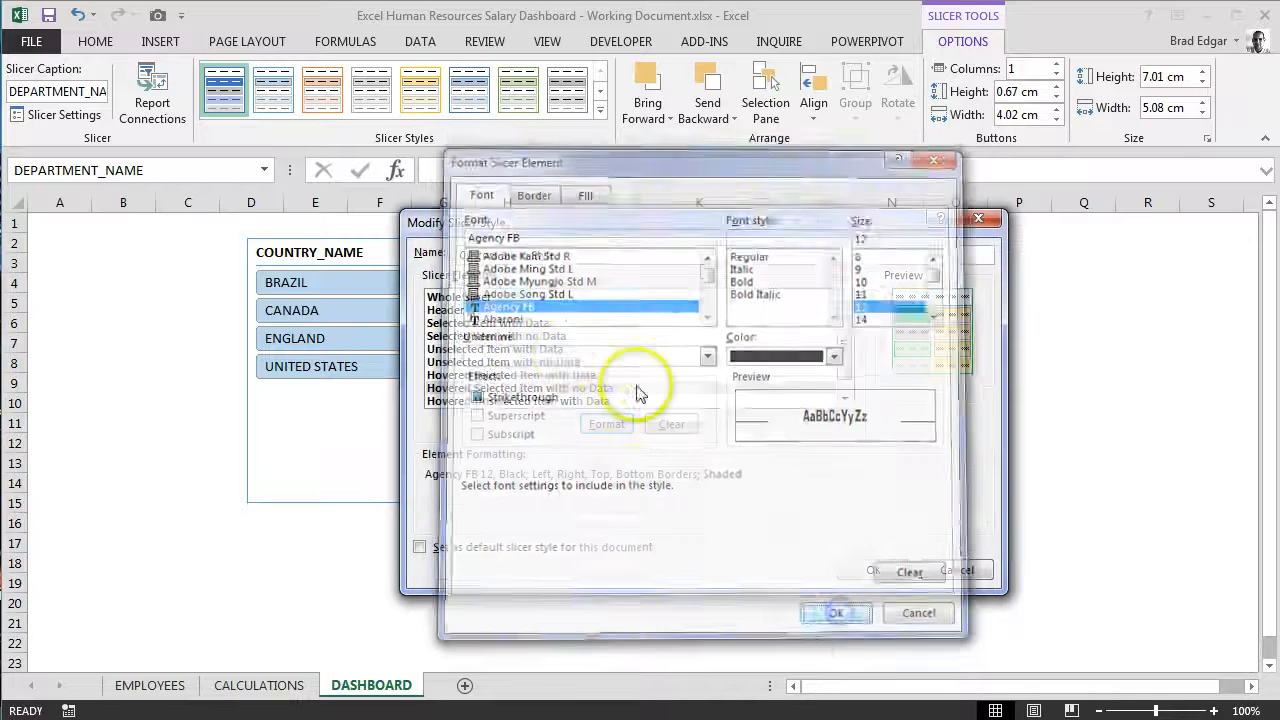
Step: Change the Hovered Unselected Item with Data element's font to Agency FB and save the modified custom slicer style
{"action": "left_click", "coordinate": [527, 401]}
{"action": "left_click", "coordinate": [606, 424]}
{"action": "left_click", "coordinate": [522, 287]}
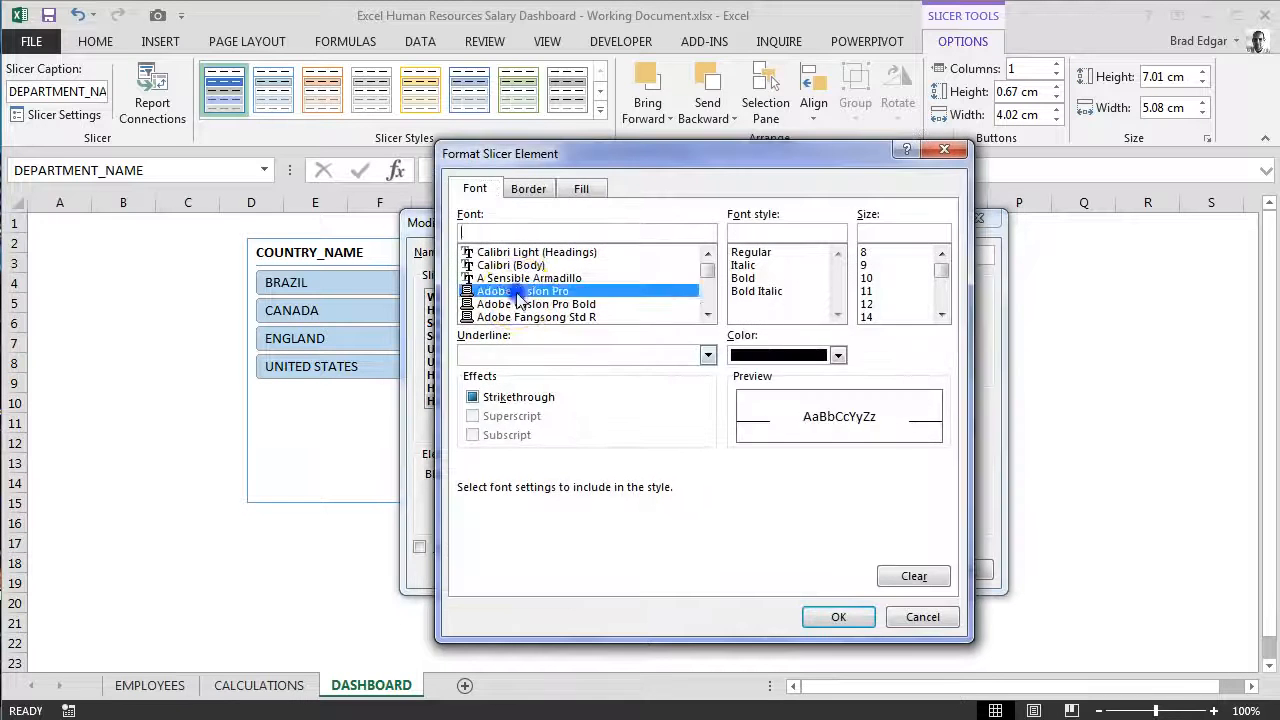
{"action": "scroll", "coordinate": [531, 301], "scroll_direction": "down", "scroll_amount": 2}
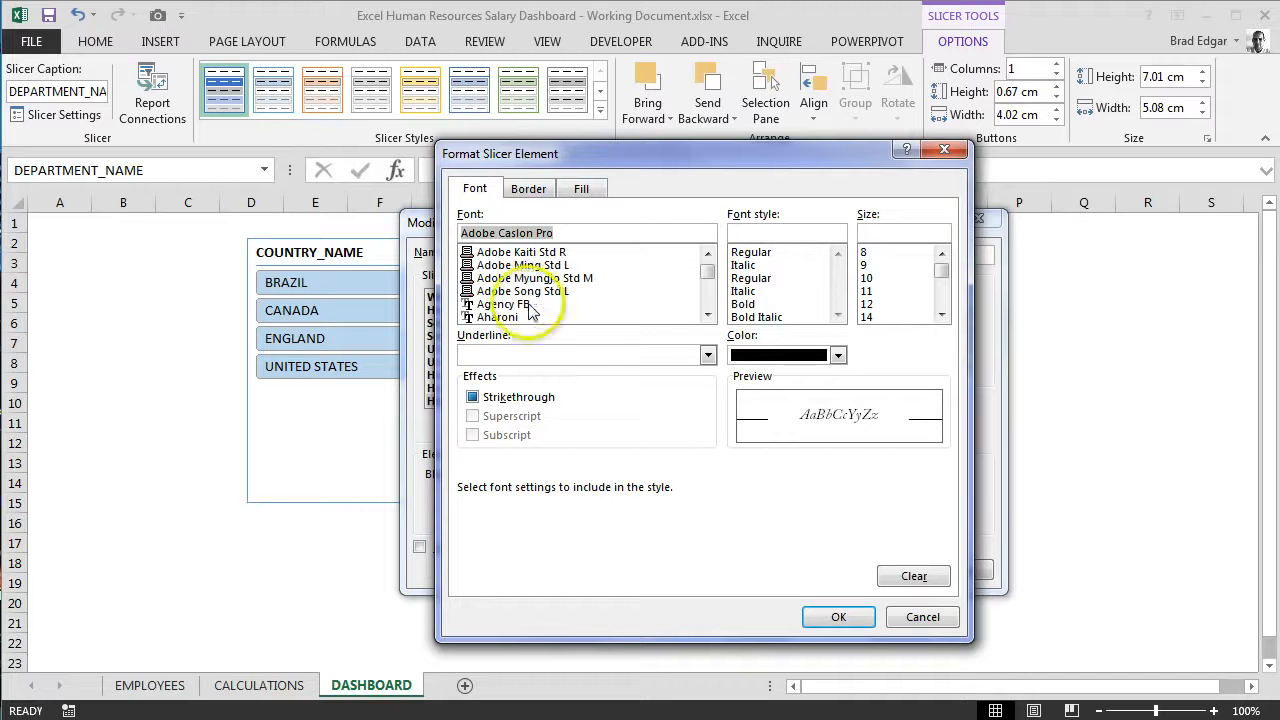
{"action": "left_click", "coordinate": [529, 305]}
{"action": "left_click", "coordinate": [836, 618]}
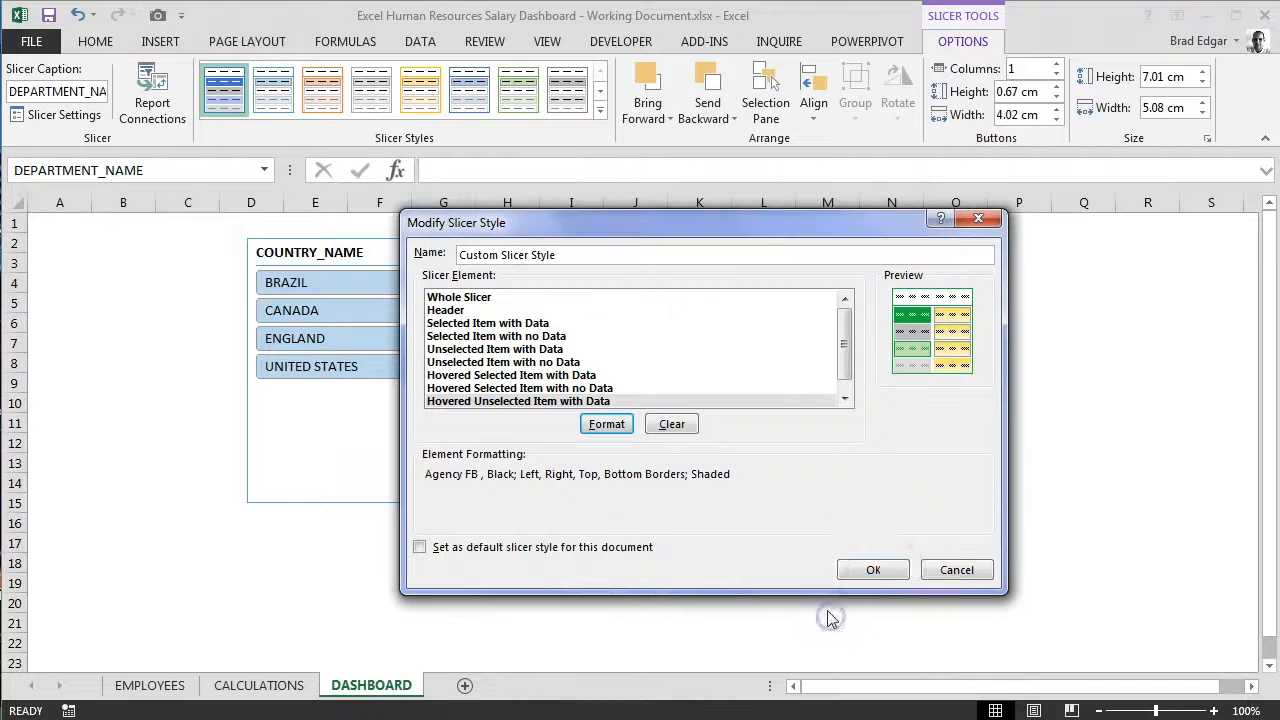
{"action": "left_click", "coordinate": [883, 567]}
{"action": "left_click", "coordinate": [776, 380]}
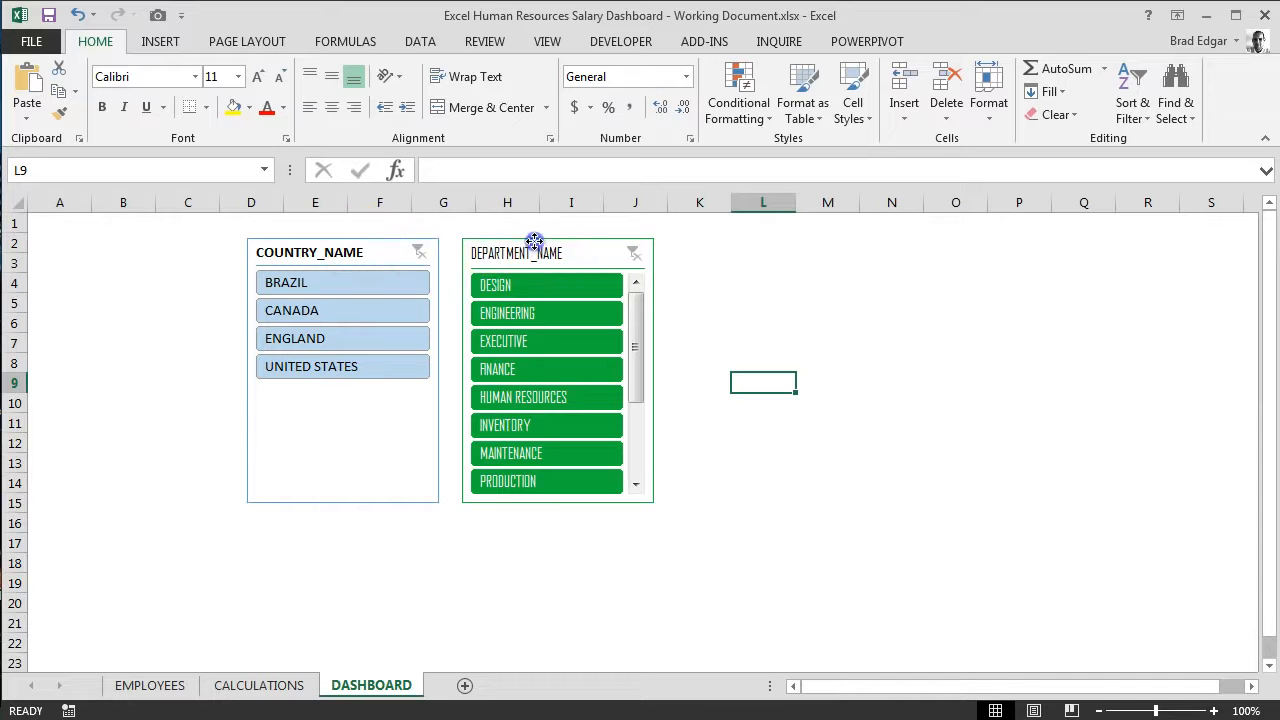
Step: Move the DEPARTMENT_NAME slicer slightly closer to the COUNTRY_NAME slicer and apply Custom Slicer Style to COUNTRY_NAME
{"action": "left_click_drag", "start_coordinate": [534, 241], "coordinate": [521, 239]}
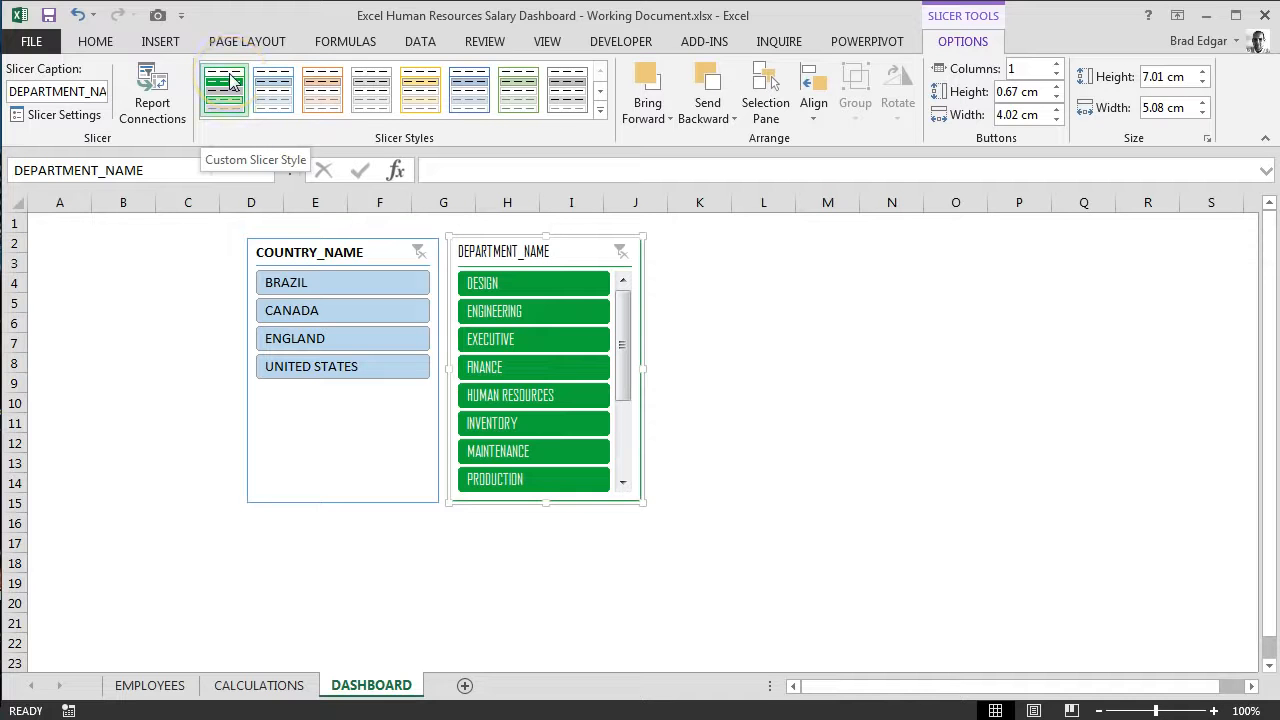
{"action": "left_click", "coordinate": [357, 250]}
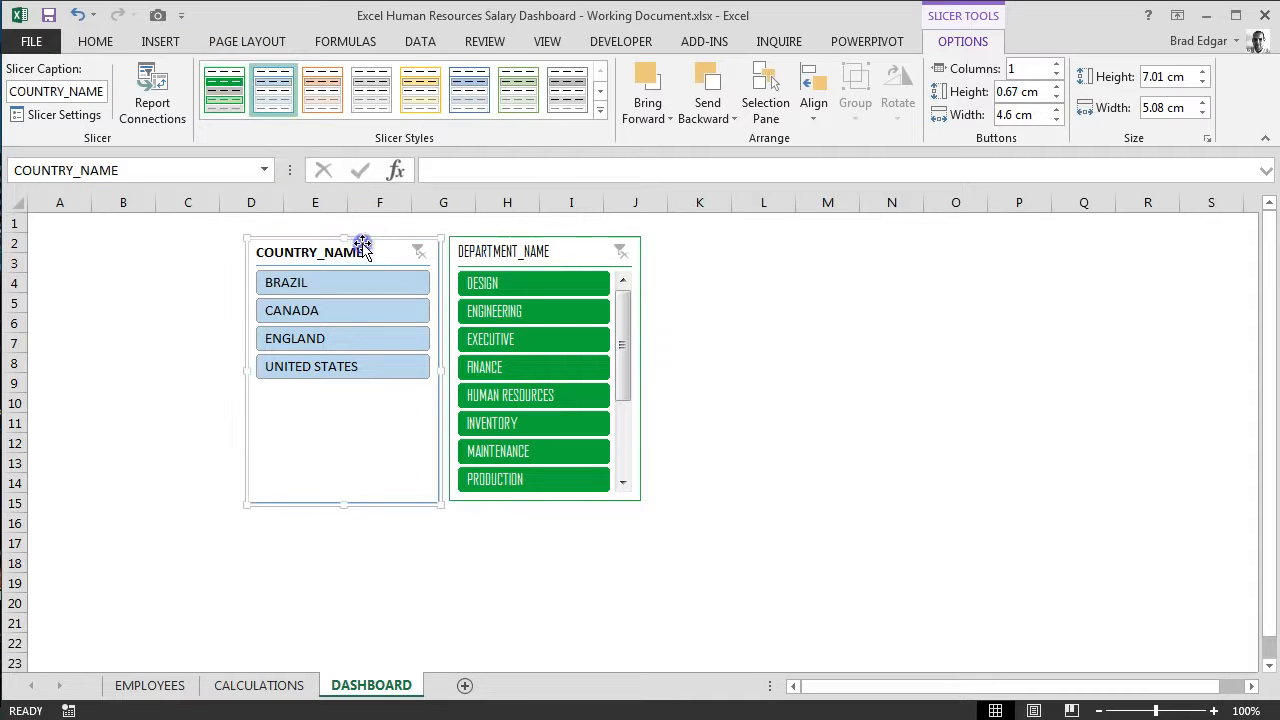
{"action": "left_click", "coordinate": [222, 107]}
{"action": "left_click", "coordinate": [765, 364]}
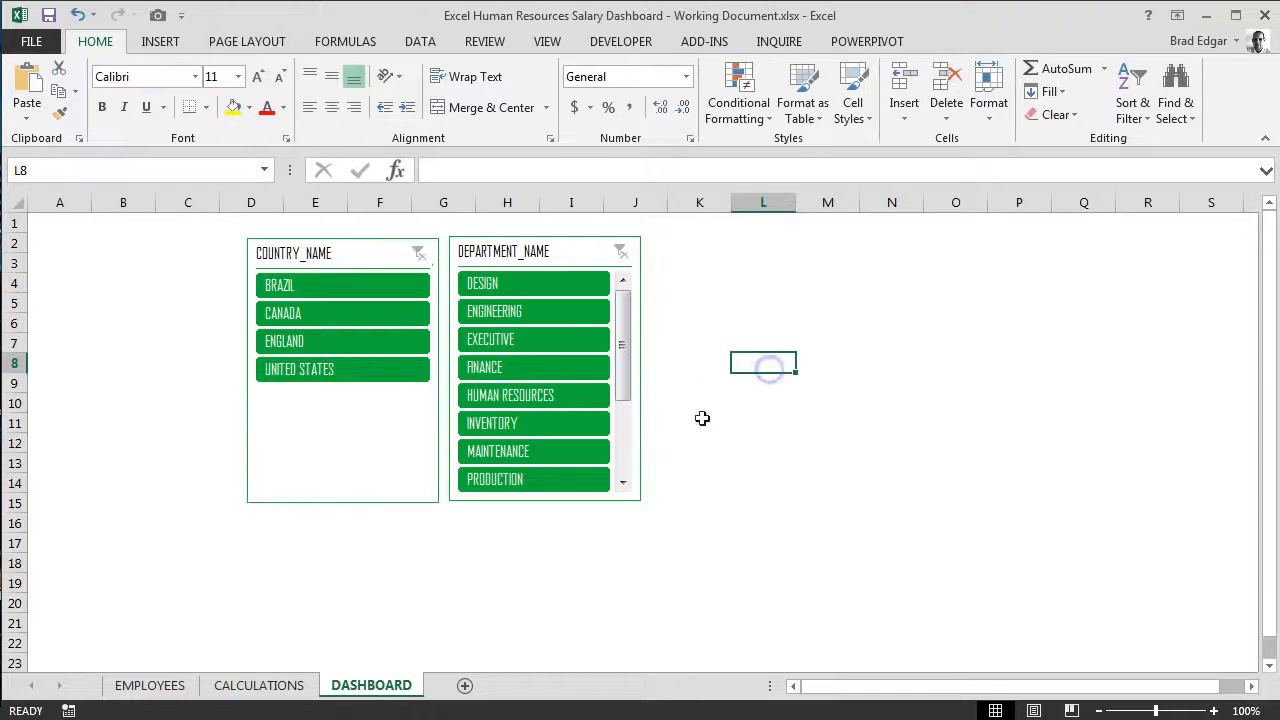
Step: Reposition the COUNTRY_NAME and DEPARTMENT_NAME slicers so they sit side by side, slightly lower on the DASHBOARD sheet
{"action": "left_click_drag", "start_coordinate": [422, 240], "coordinate": [426, 237]}
{"action": "left_click", "coordinate": [784, 342]}
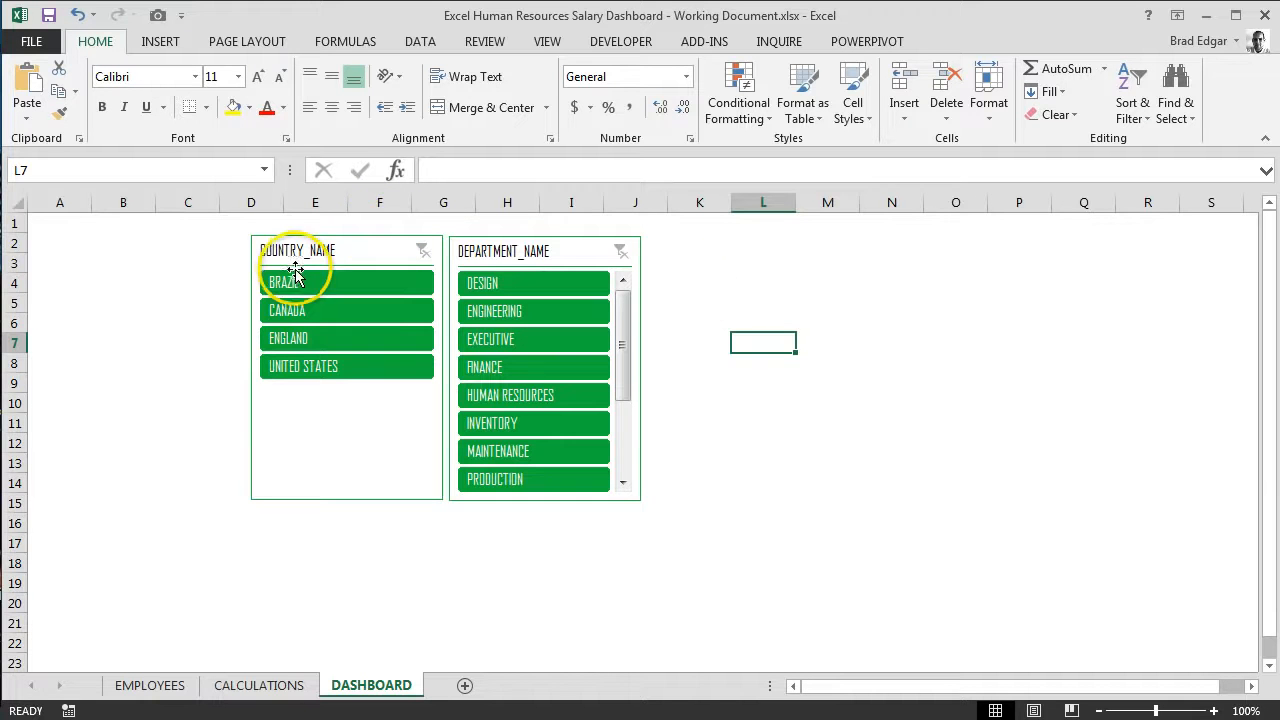
{"action": "left_click", "coordinate": [155, 45]}
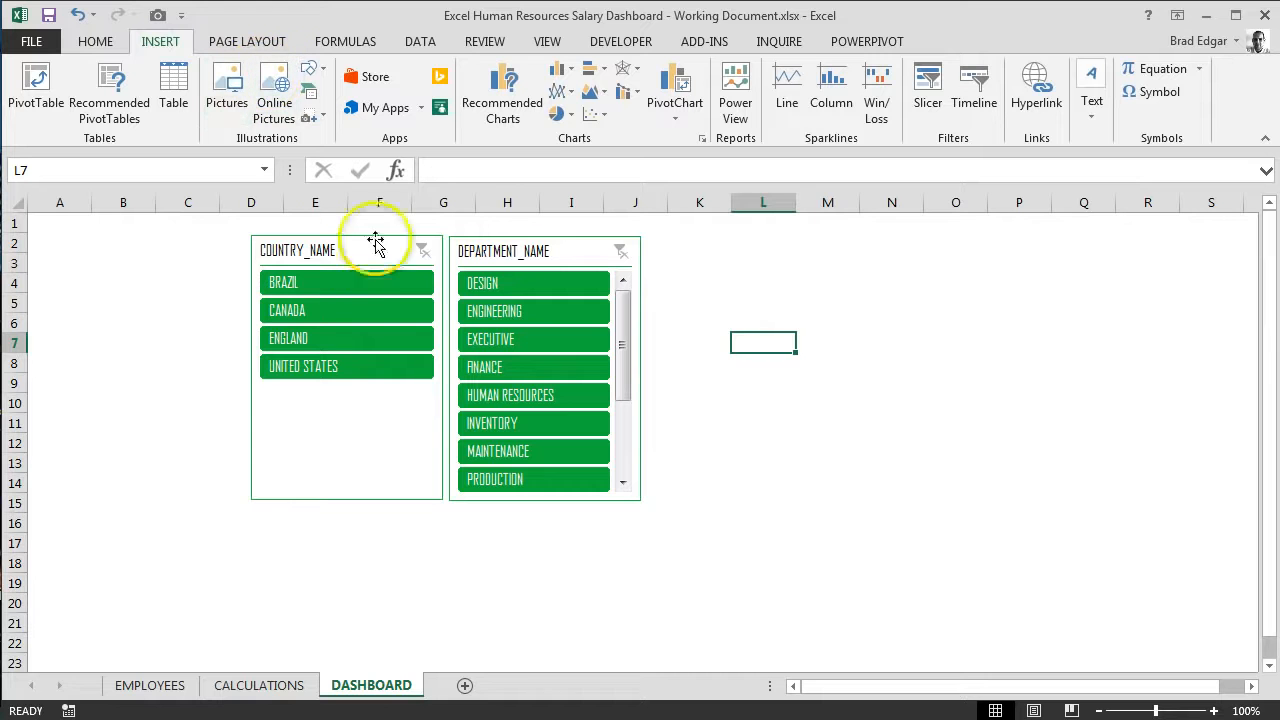
{"action": "left_click_drag", "start_coordinate": [380, 234], "coordinate": [381, 249]}
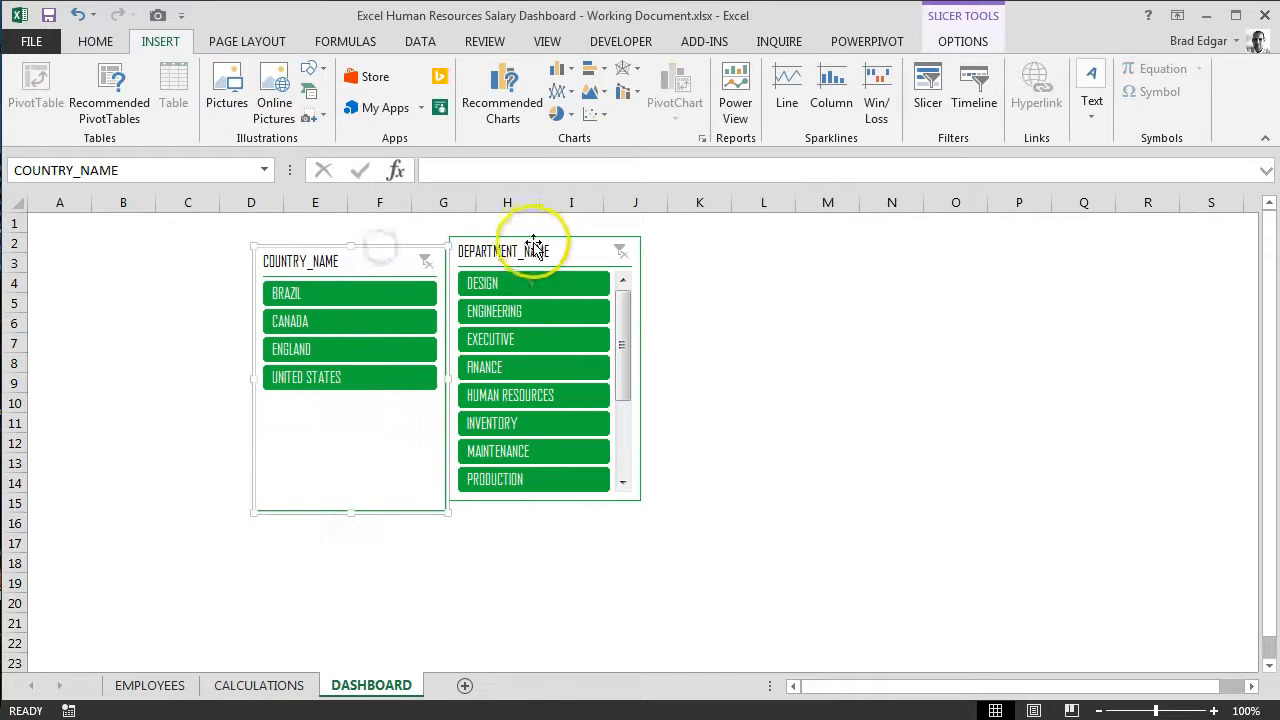
{"action": "mouse_move", "coordinate": [529, 243]}
{"action": "left_mouse_down"}
{"action": "mouse_move", "coordinate": [543, 268]}
{"action": "mouse_move", "coordinate": [543, 251]}
{"action": "left_mouse_up"}
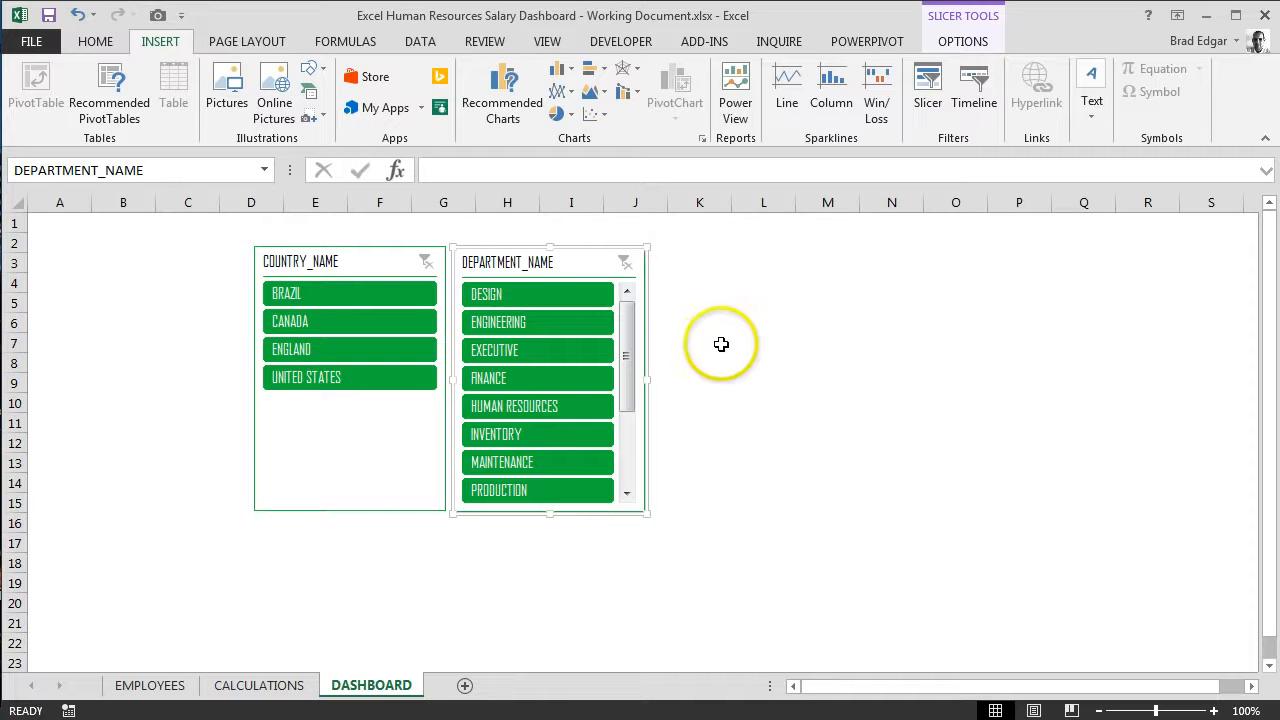
Step: Draw a rectangle about 7.96 cm high and 12.65 cm wide around both slicers and send it to the back
{"action": "left_click", "coordinate": [321, 69]}
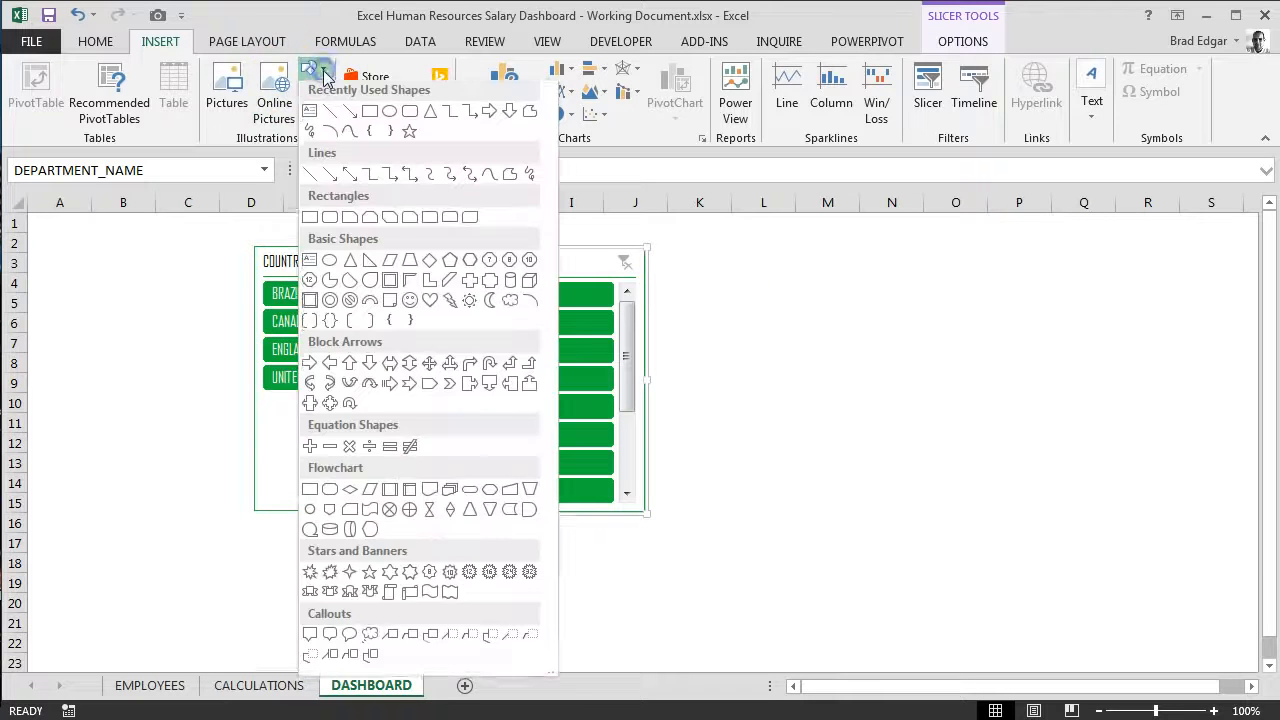
{"action": "left_click", "coordinate": [369, 111]}
{"action": "mouse_move", "coordinate": [219, 229]}
{"action": "left_mouse_down"}
{"action": "mouse_move", "coordinate": [480, 527]}
{"action": "mouse_move", "coordinate": [697, 530]}
{"action": "left_mouse_up"}
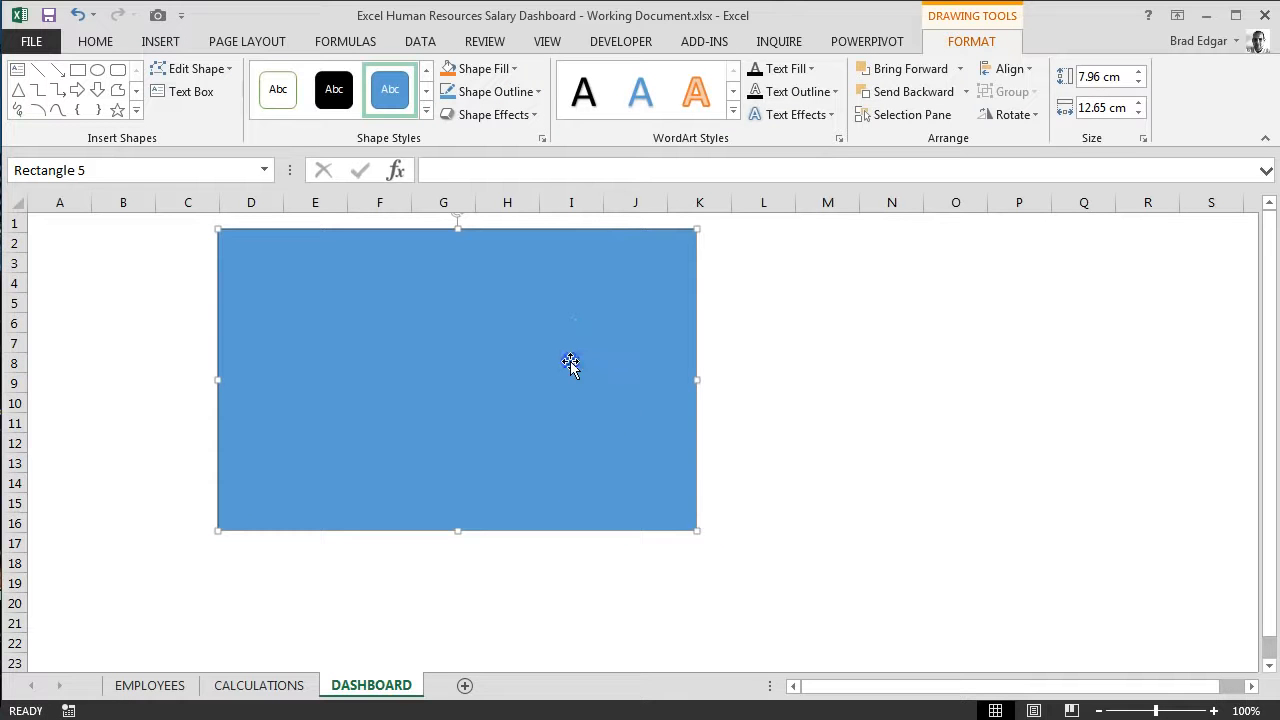
{"action": "right_click", "coordinate": [581, 322]}
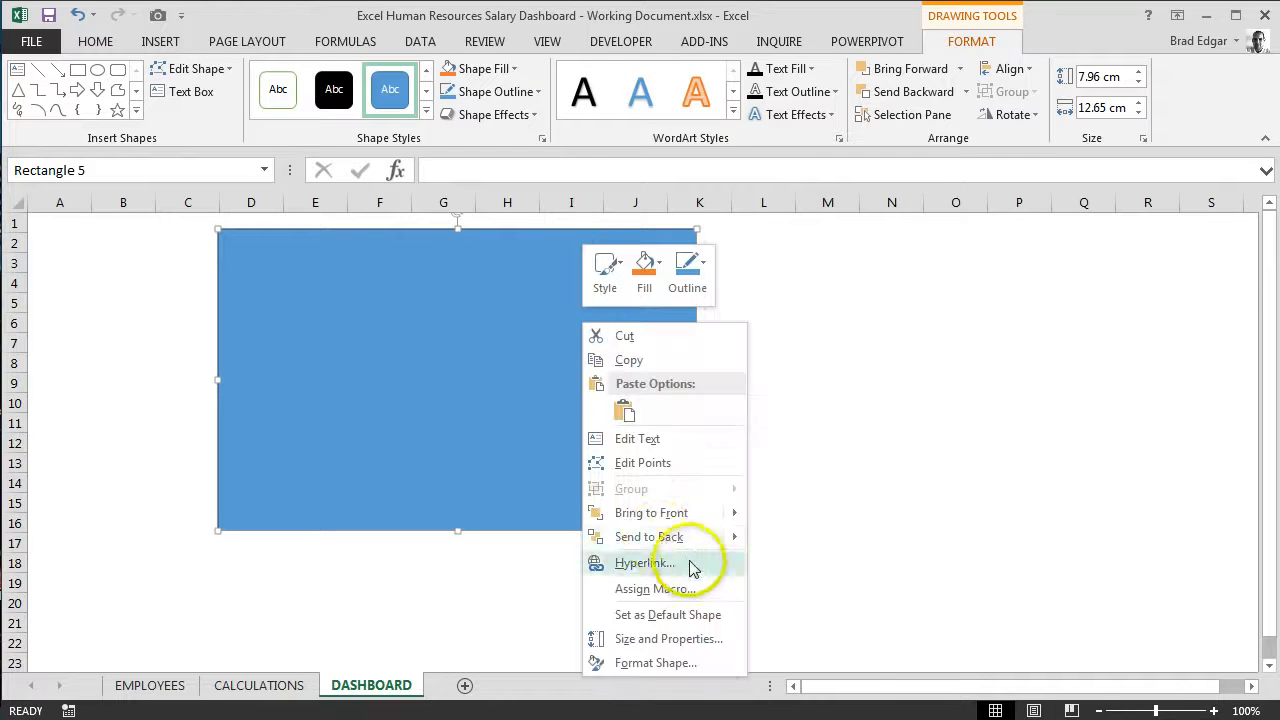
{"action": "left_click", "coordinate": [659, 535]}
{"action": "left_click", "coordinate": [873, 475]}
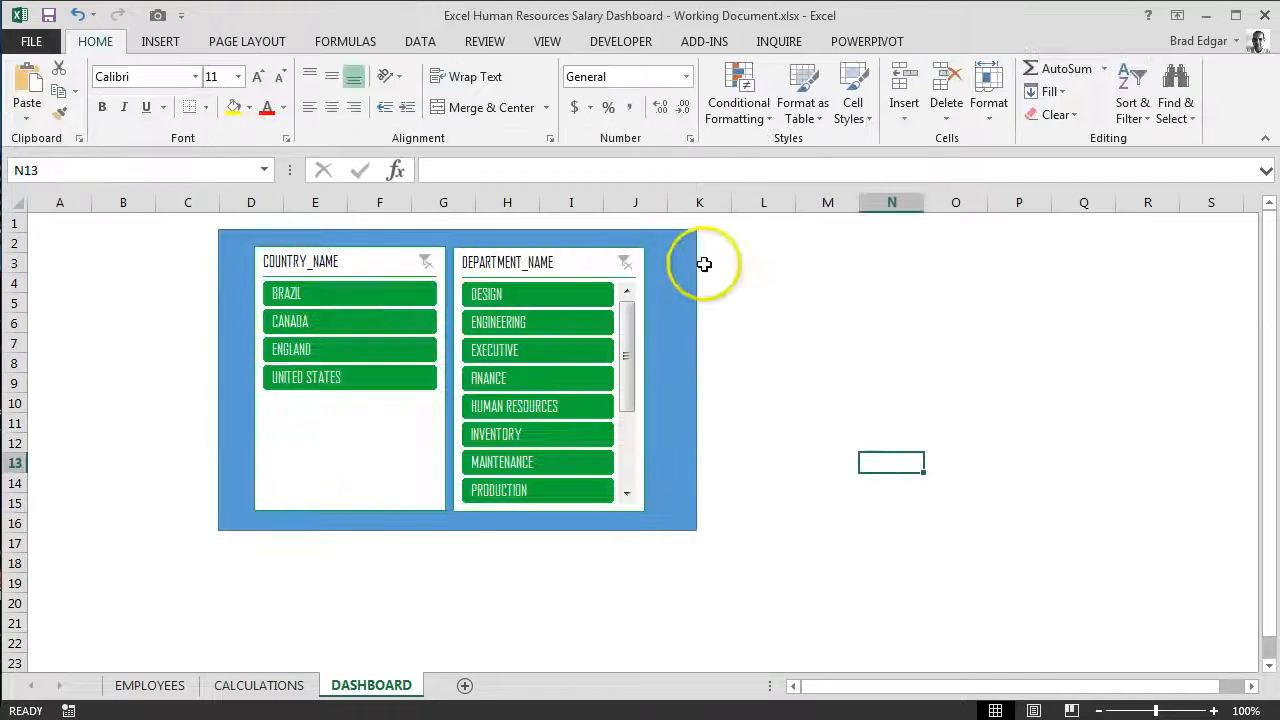
Step: Fill the background rectangle behind the slicers with a custom dark colour of RGB 48, 44, 44
{"action": "left_click", "coordinate": [680, 263]}
{"action": "left_click", "coordinate": [975, 41]}
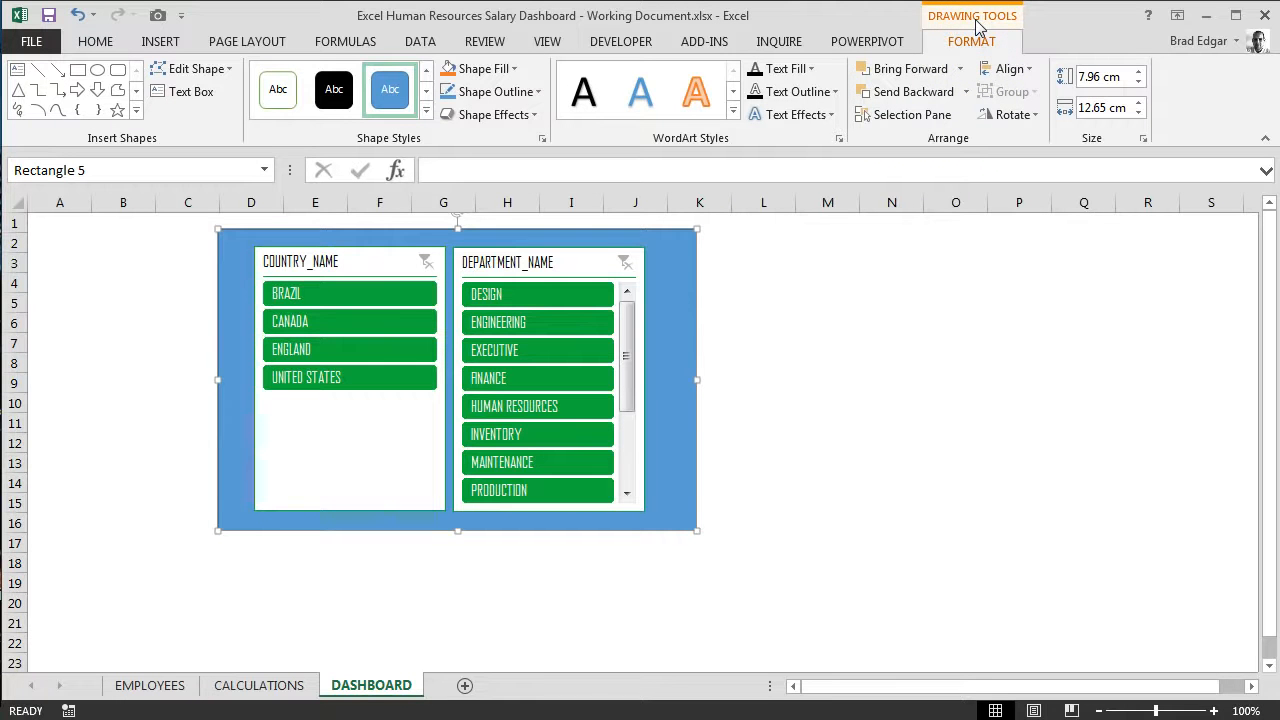
{"action": "left_click", "coordinate": [513, 70]}
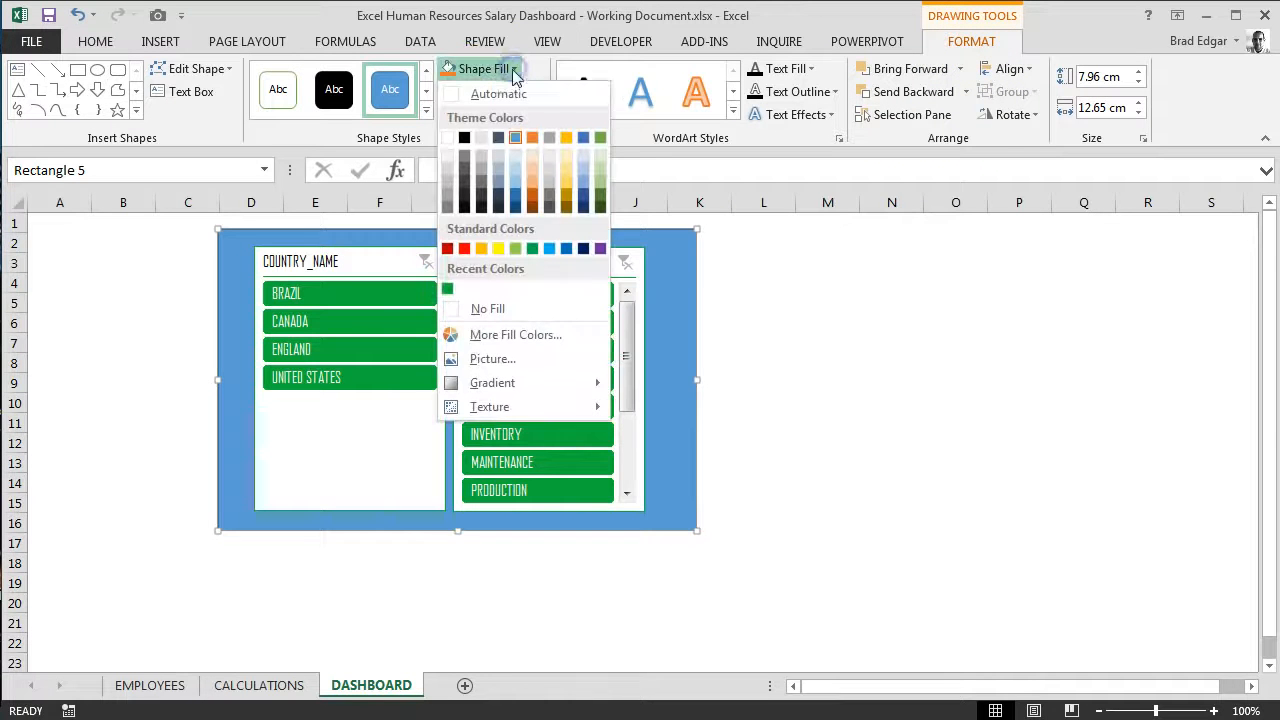
{"action": "left_click", "coordinate": [512, 335]}
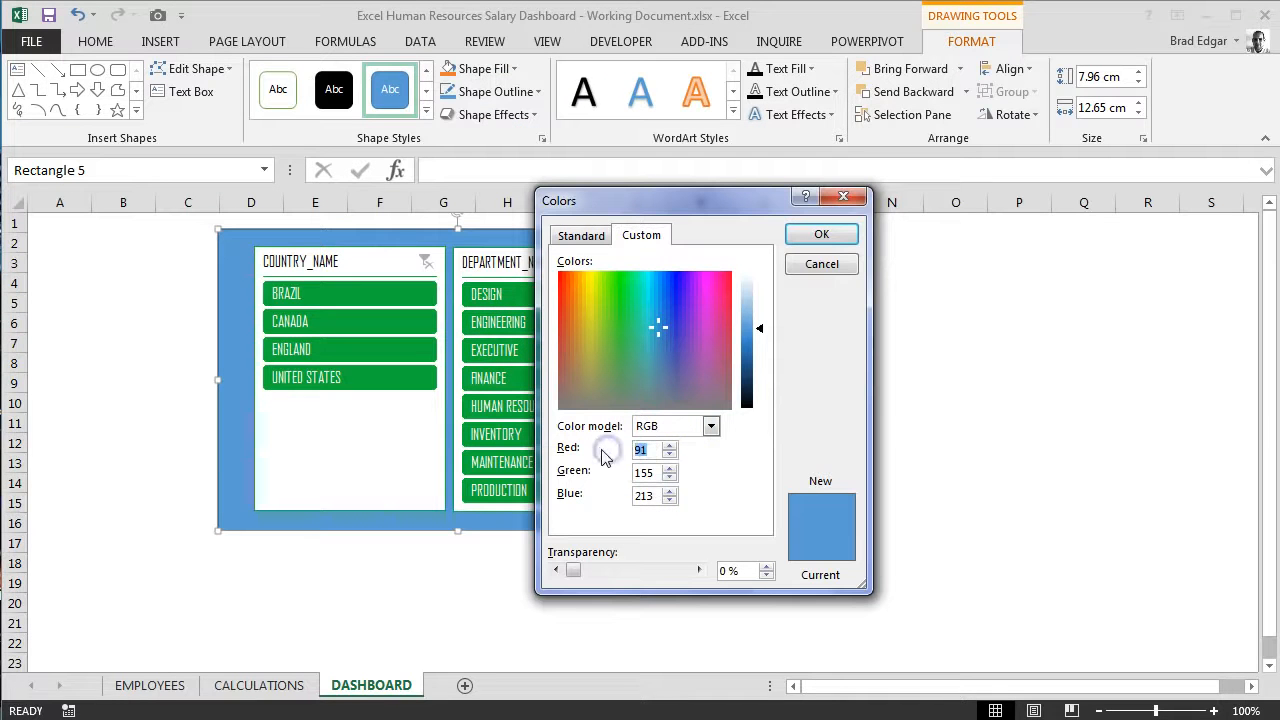
{"action": "type", "text": "48"}
{"action": "key", "text": "Tab"}
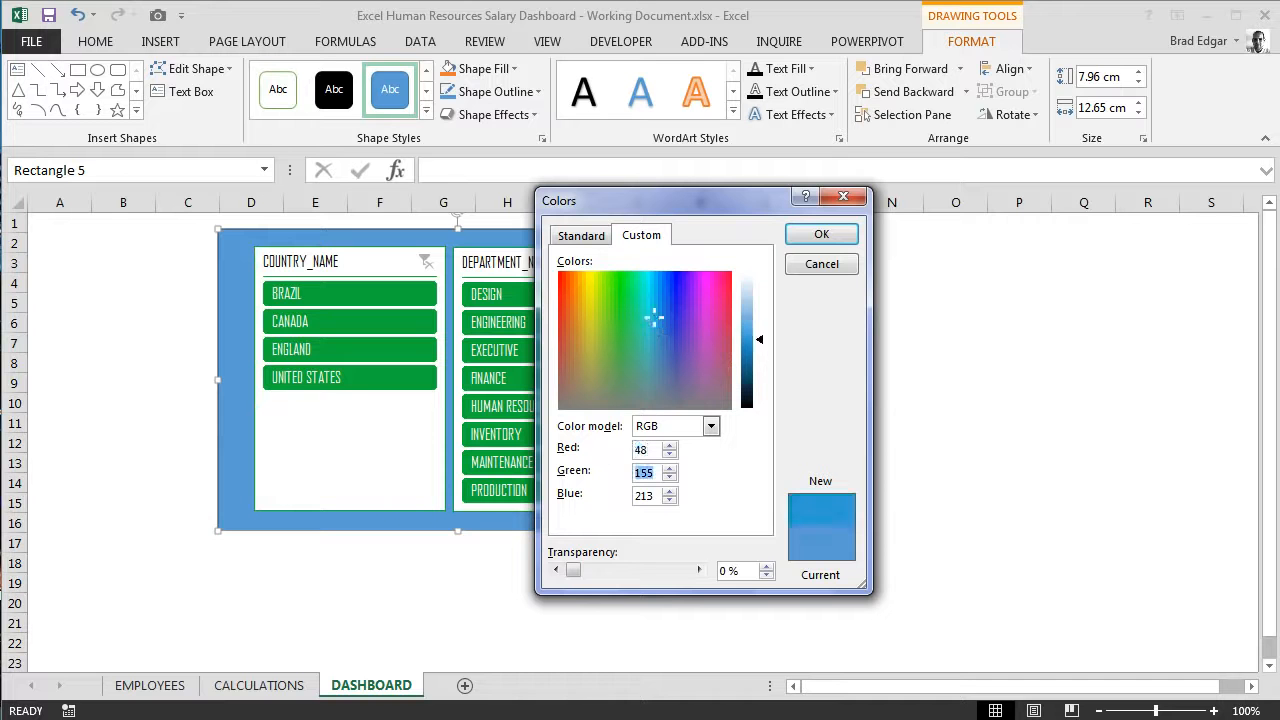
{"action": "type", "text": "44"}
{"action": "key", "text": "Tab"}
{"action": "type", "text": "4"}
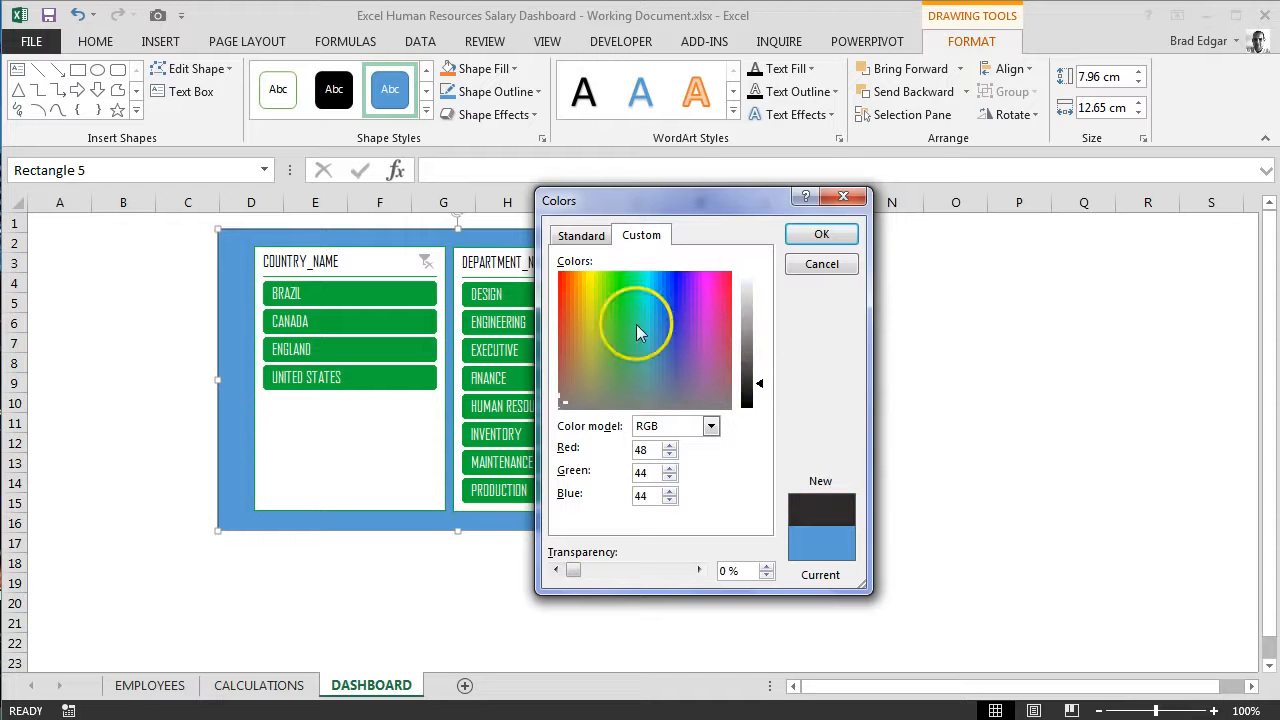
{"action": "left_click", "coordinate": [821, 234]}
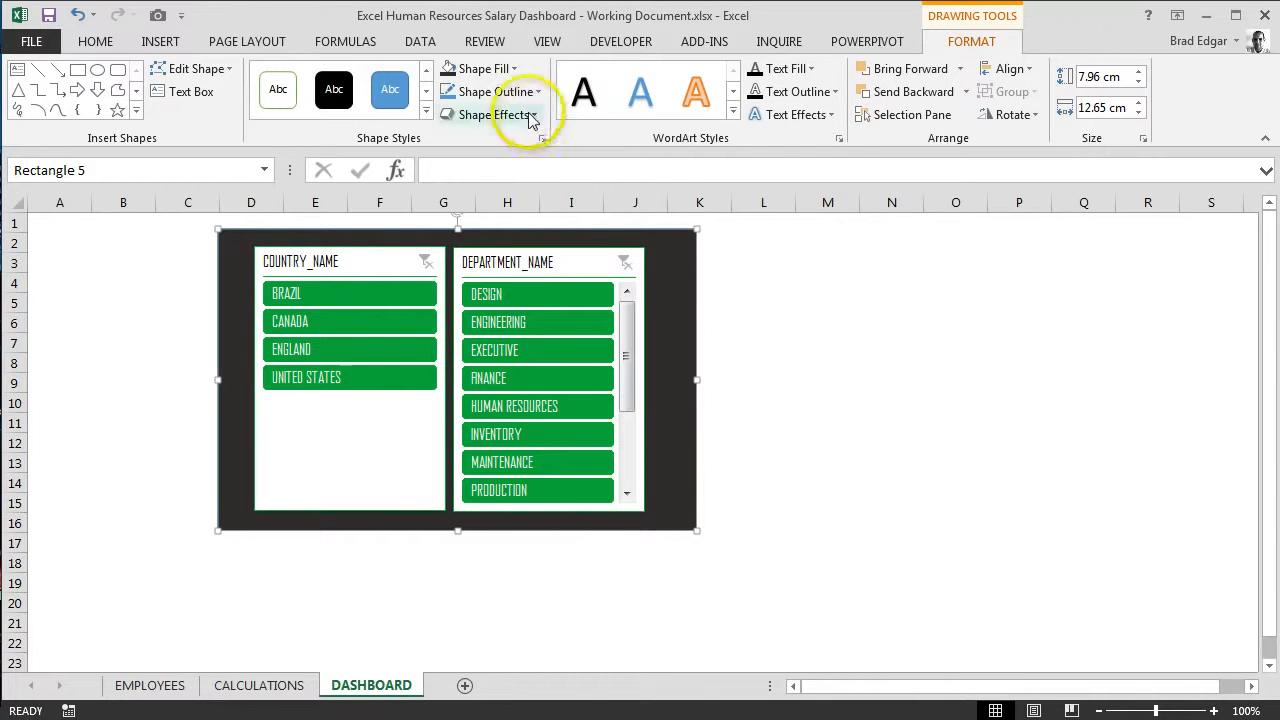
Step: Set the background rectangle's outline to the same recently used dark colour as its fill
{"action": "left_click", "coordinate": [497, 91]}
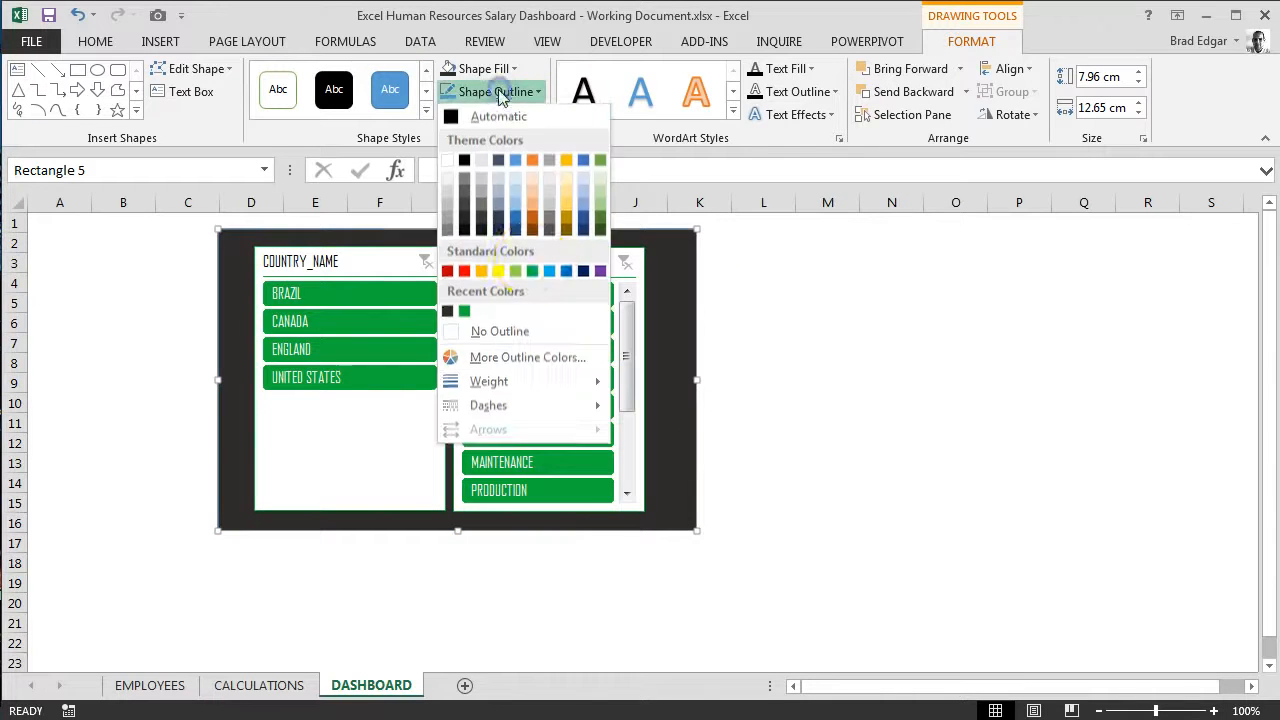
{"action": "left_click", "coordinate": [447, 313]}
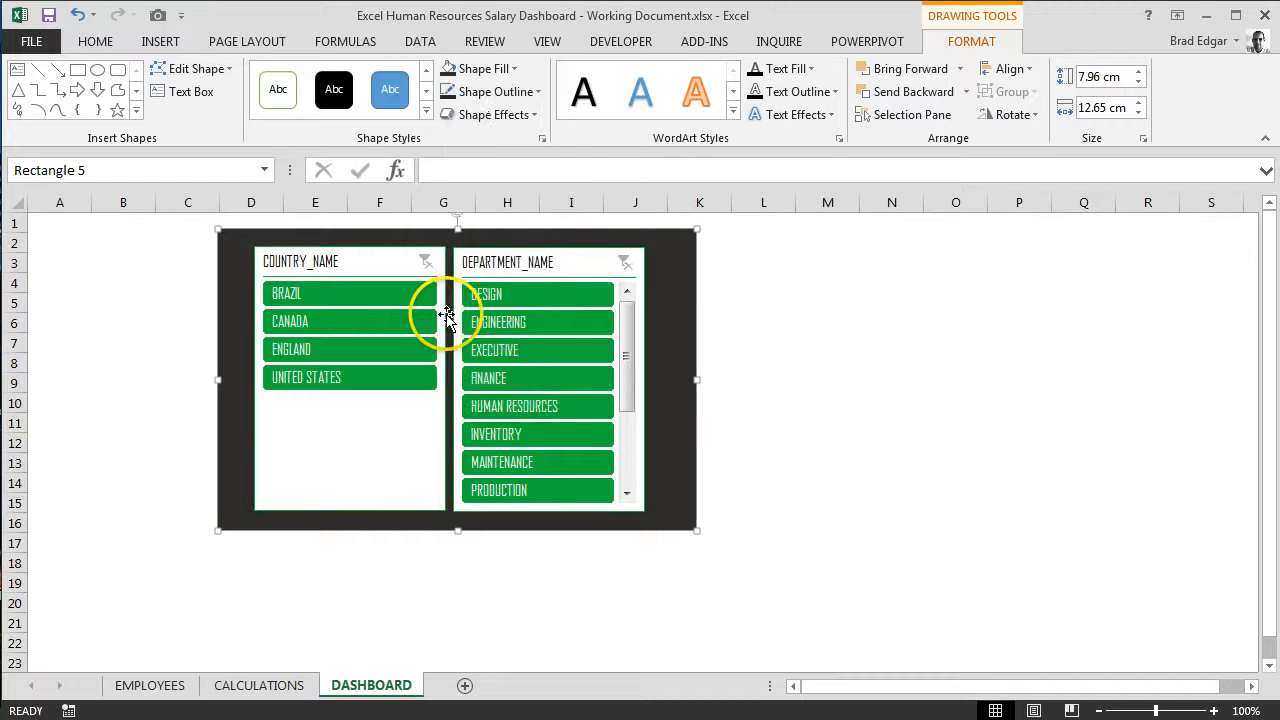
{"action": "left_click", "coordinate": [965, 385]}
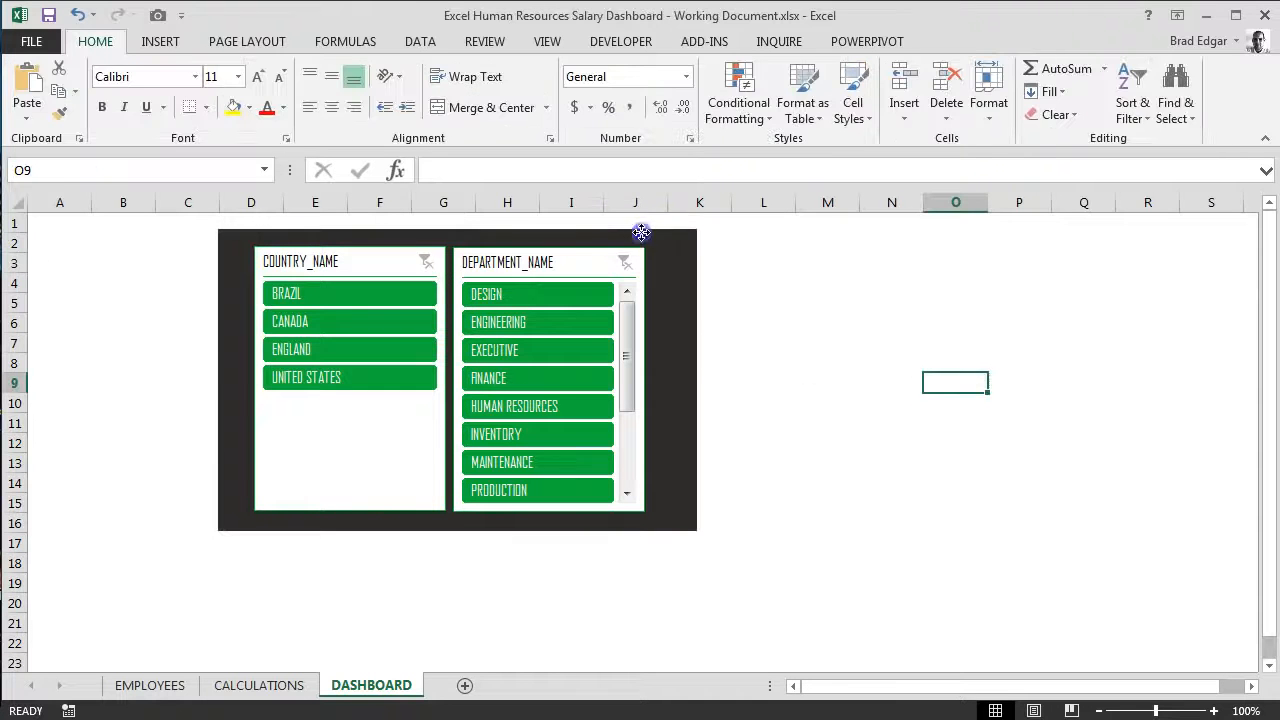
Step: Shorten the COUNTRY_NAME and DEPARTMENT_NAME slicers to four visible items each, making DEPARTMENT_NAME slightly narrower
{"action": "left_click", "coordinate": [640, 234]}
{"action": "left_click", "coordinate": [415, 497]}
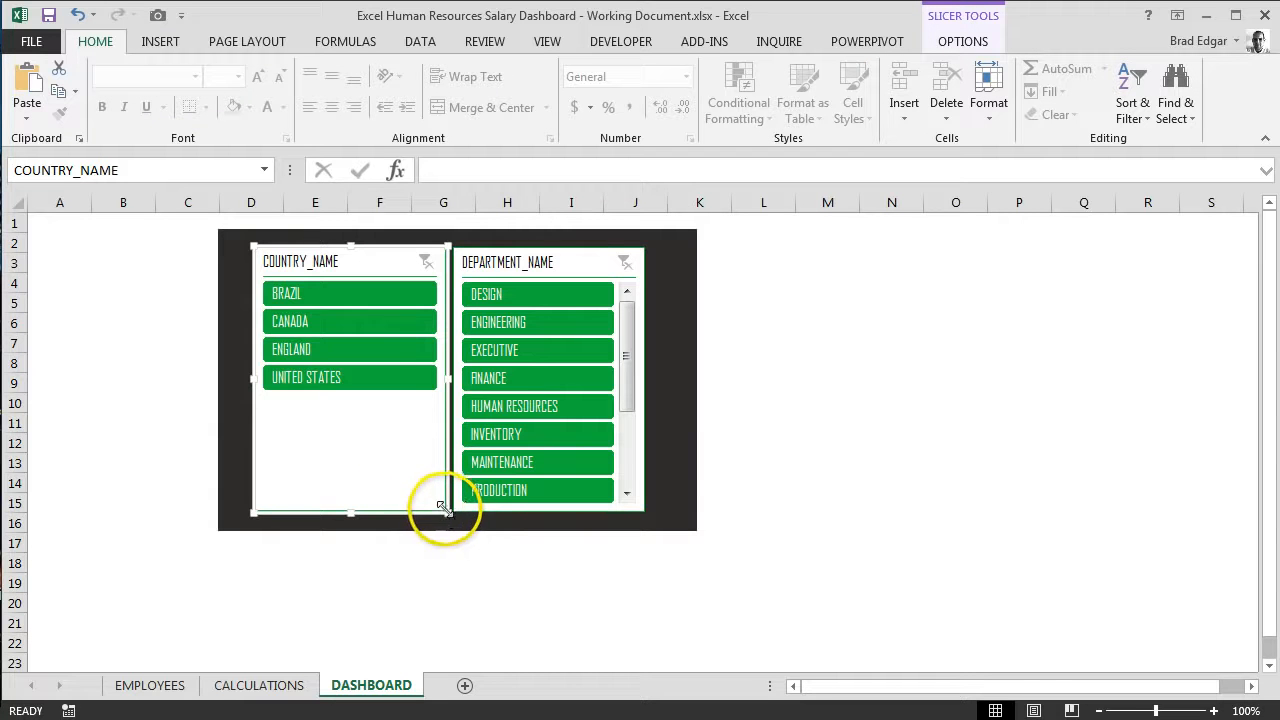
{"action": "left_click_drag", "start_coordinate": [427, 463], "coordinate": [443, 397]}
{"action": "left_click", "coordinate": [351, 463]}
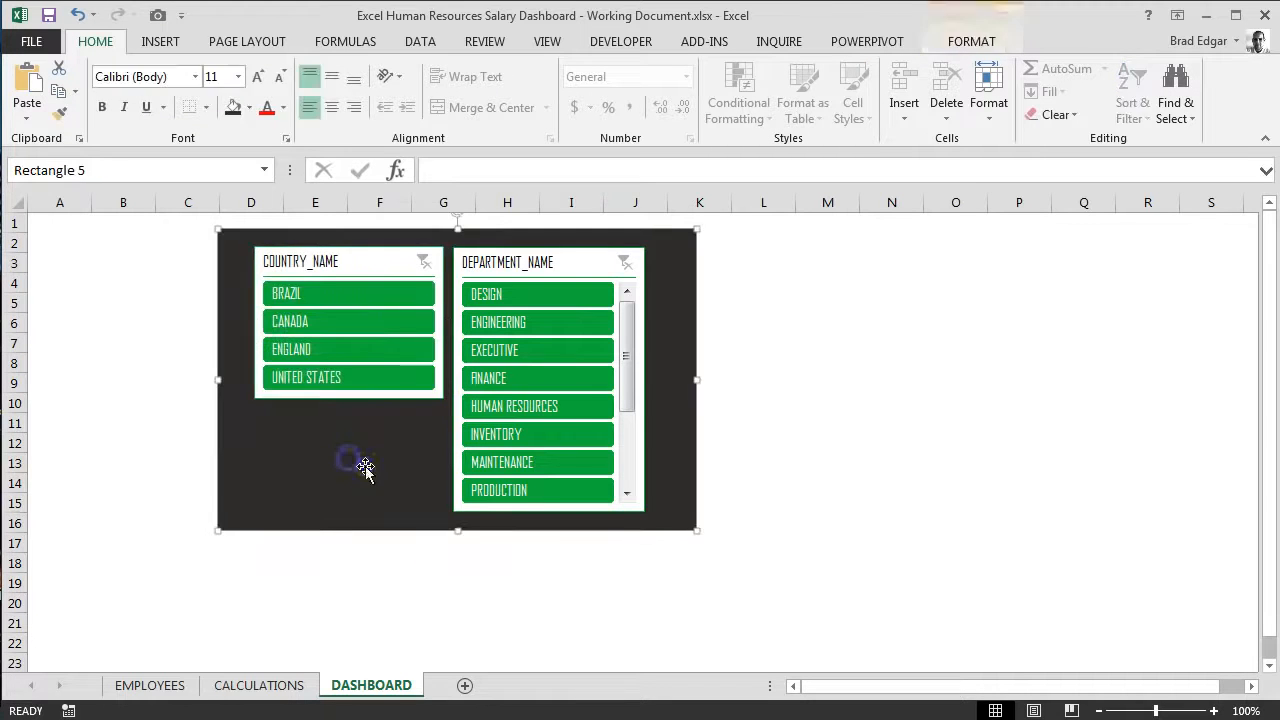
{"action": "left_click", "coordinate": [640, 485]}
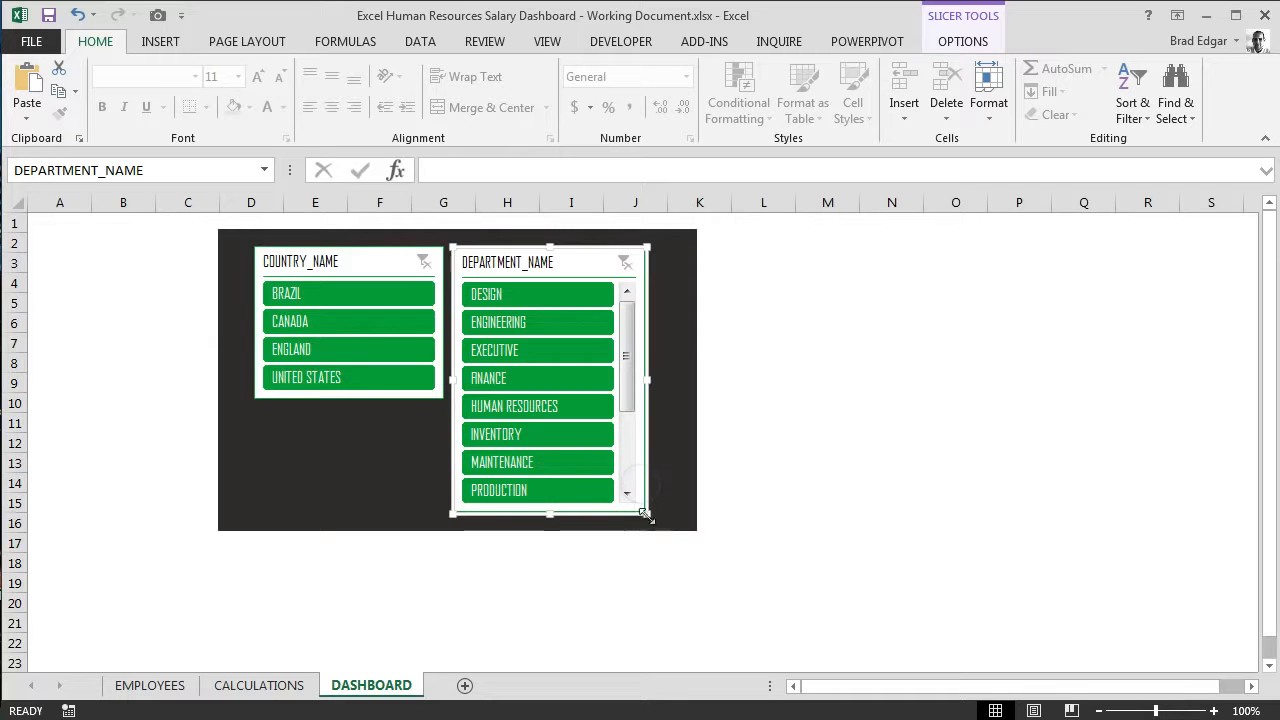
{"action": "left_click_drag", "start_coordinate": [645, 513], "coordinate": [634, 399]}
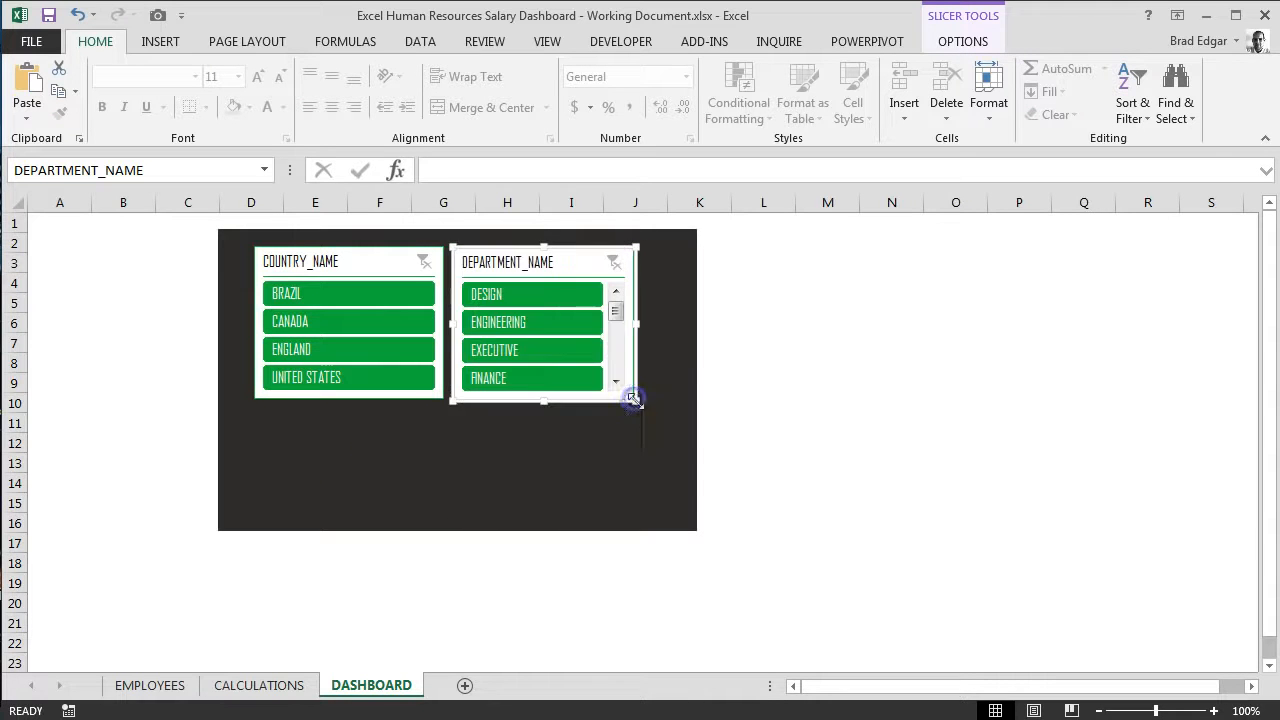
{"action": "left_click", "coordinate": [688, 444]}
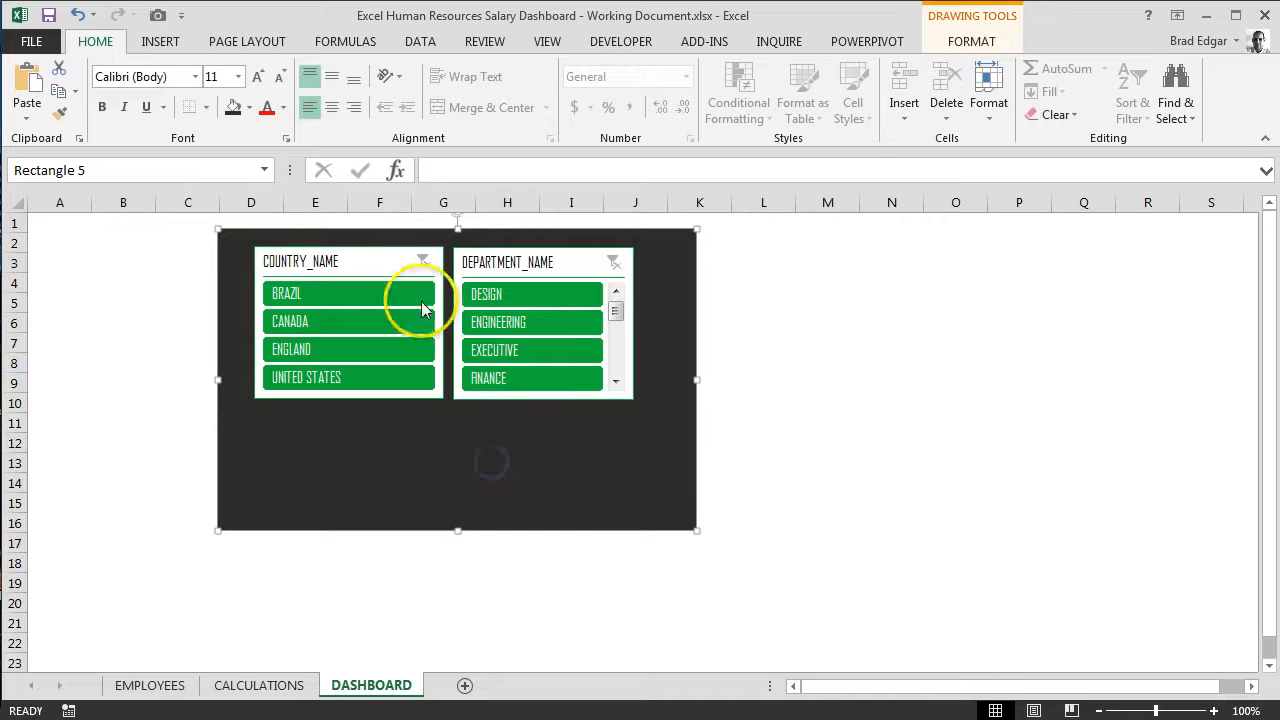
Step: Move both slicers down to about row 4 and narrow the background rectangle on both sides to fit closely around them
{"action": "left_click_drag", "start_coordinate": [408, 250], "coordinate": [410, 282]}
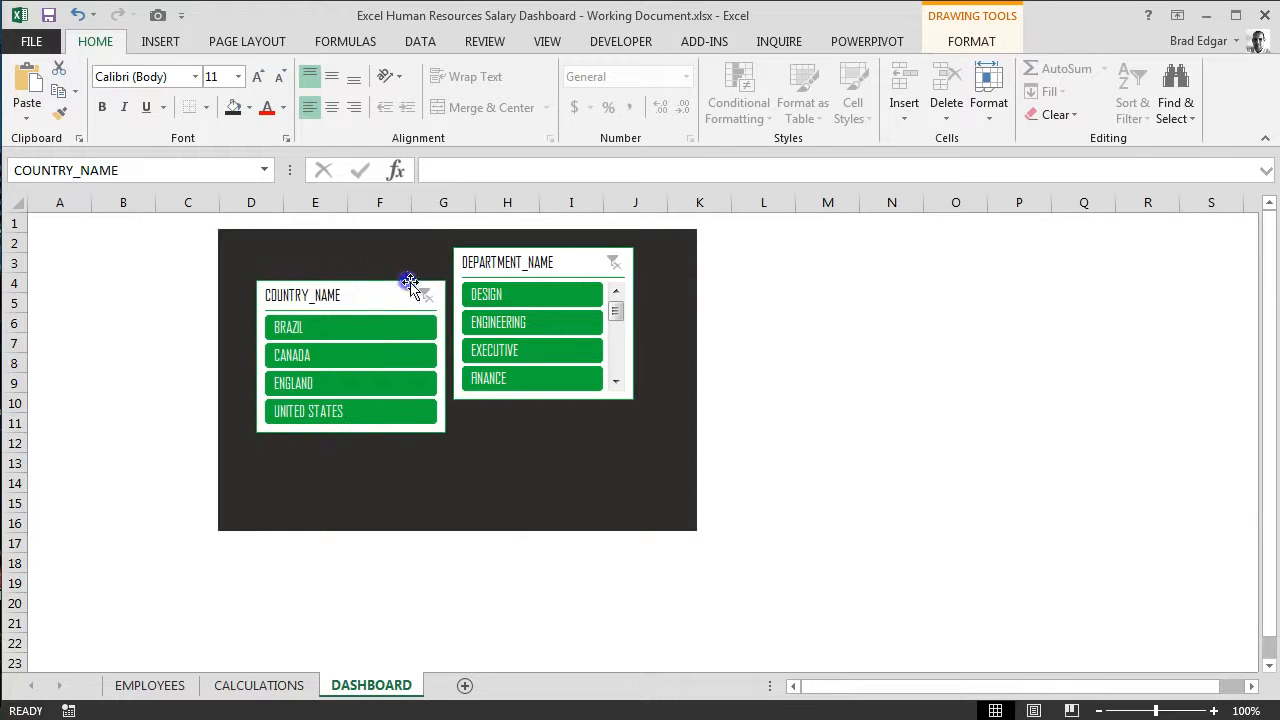
{"action": "left_click_drag", "start_coordinate": [552, 254], "coordinate": [562, 290]}
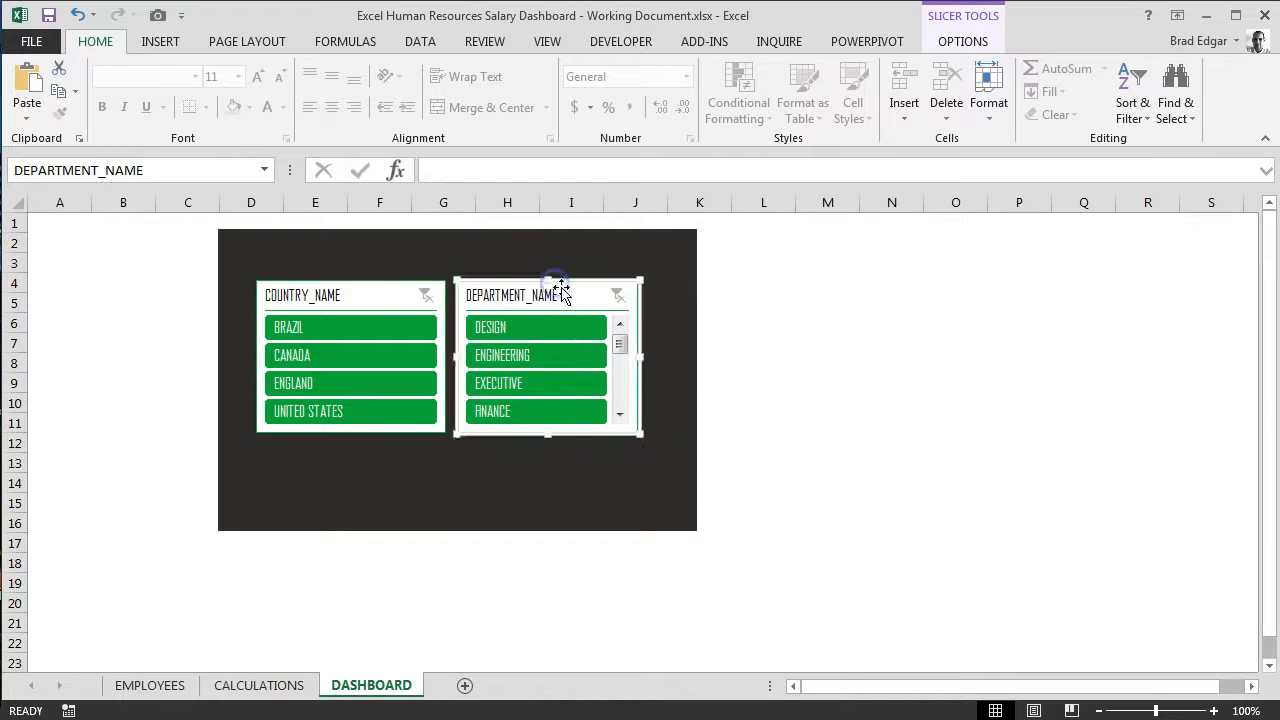
{"action": "left_click", "coordinate": [691, 343]}
{"action": "left_click_drag", "start_coordinate": [674, 380], "coordinate": [657, 380]}
{"action": "left_click_drag", "start_coordinate": [221, 366], "coordinate": [239, 381]}
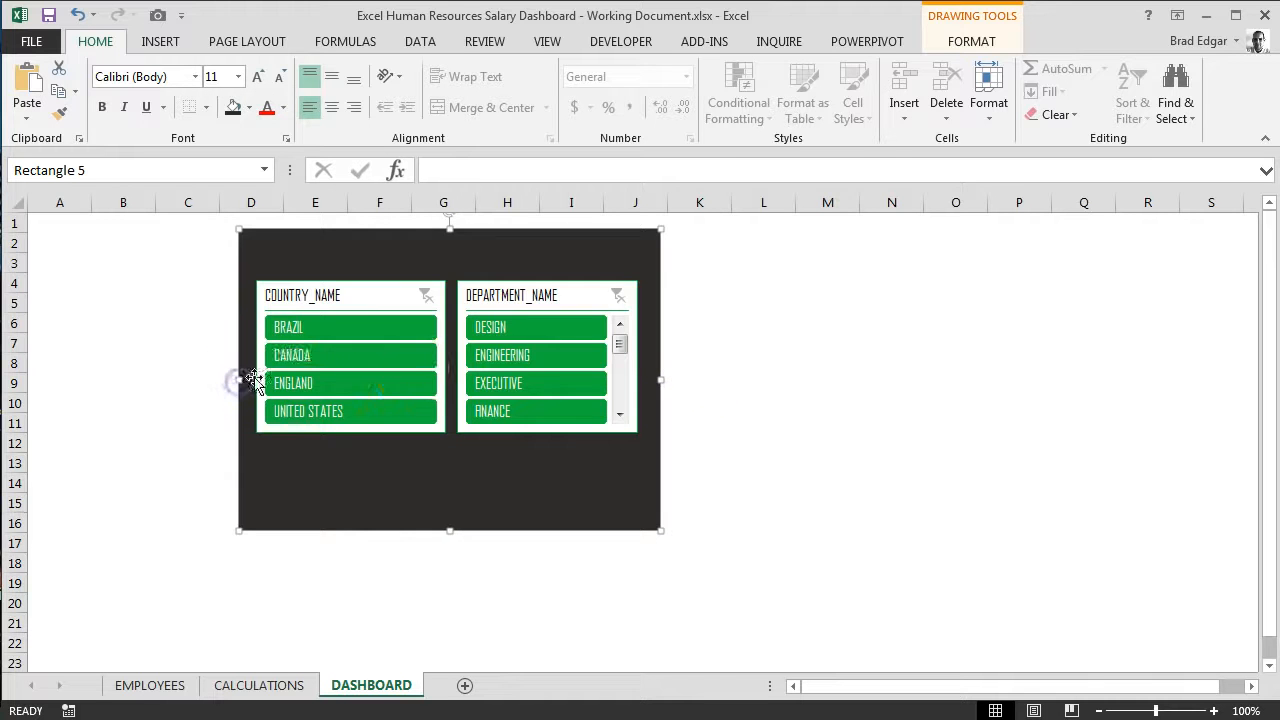
{"action": "left_click", "coordinate": [803, 466]}
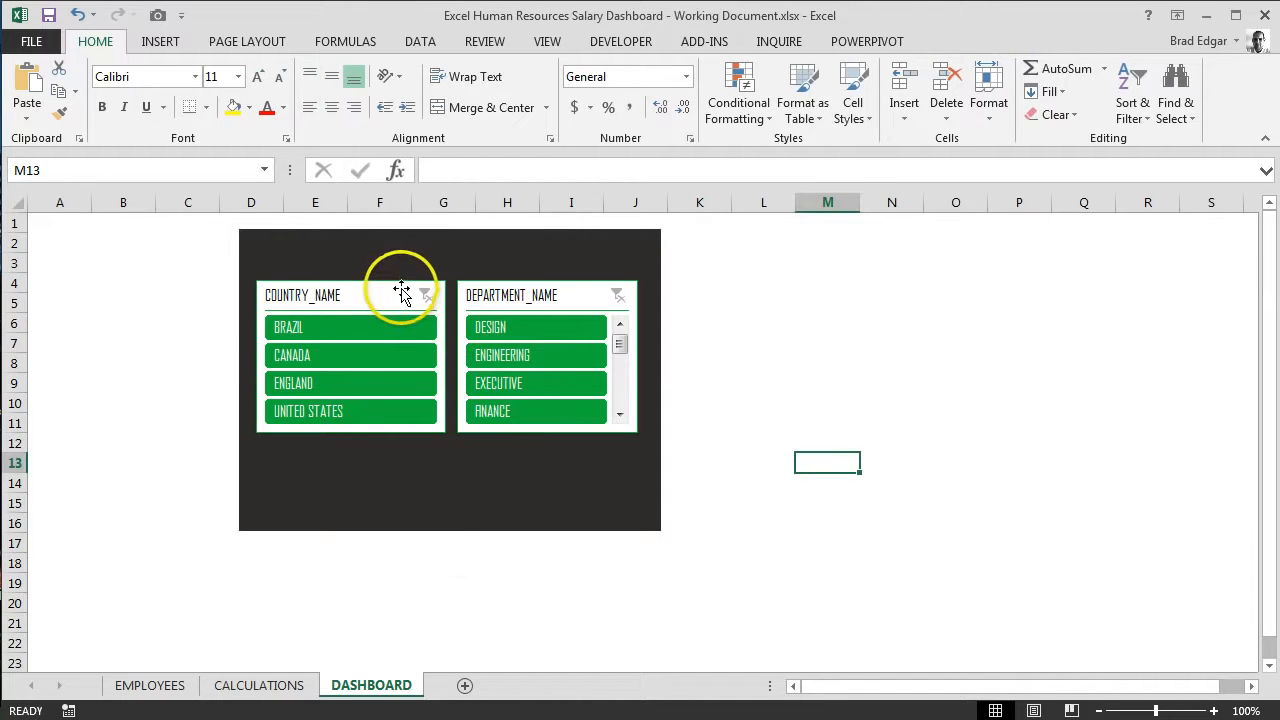
Step: Nudge the COUNTRY_NAME and DEPARTMENT_NAME slicers down together to about row 6, leaving header space above them
{"action": "left_click", "coordinate": [458, 528]}
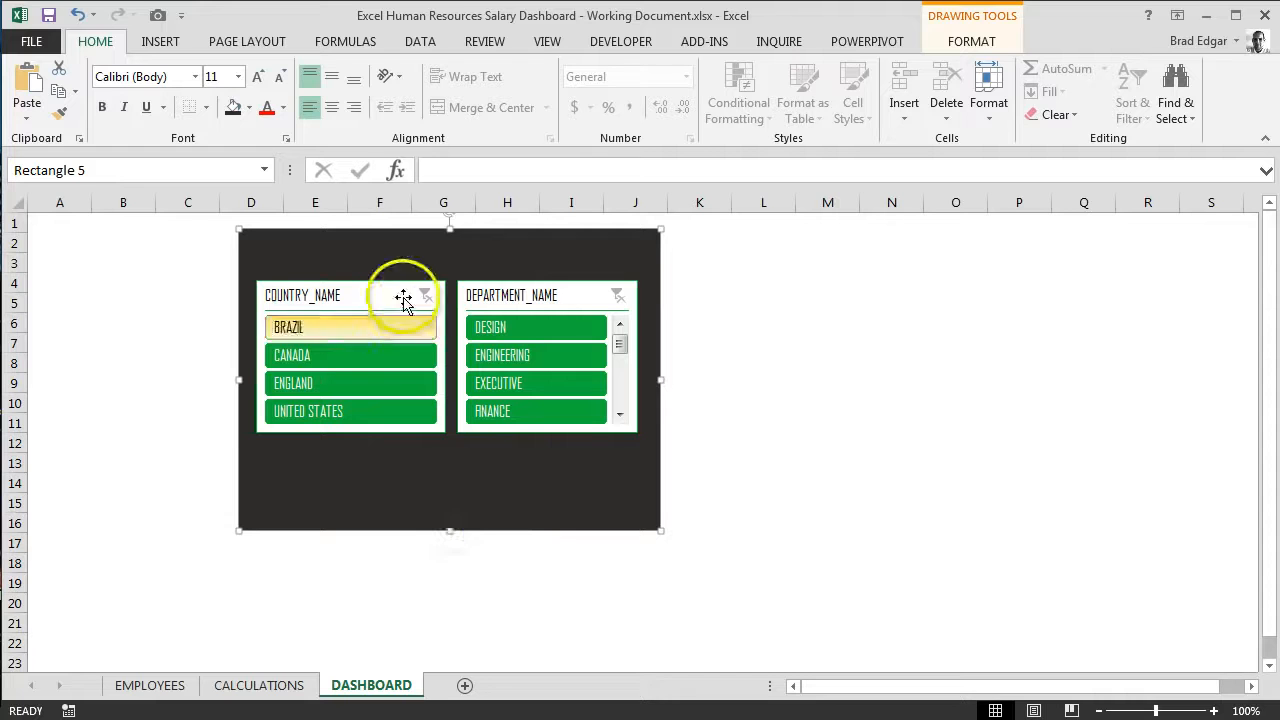
{"action": "left_click", "coordinate": [354, 284]}
{"action": "left_click", "coordinate": [502, 283], "text": "ctrl"}
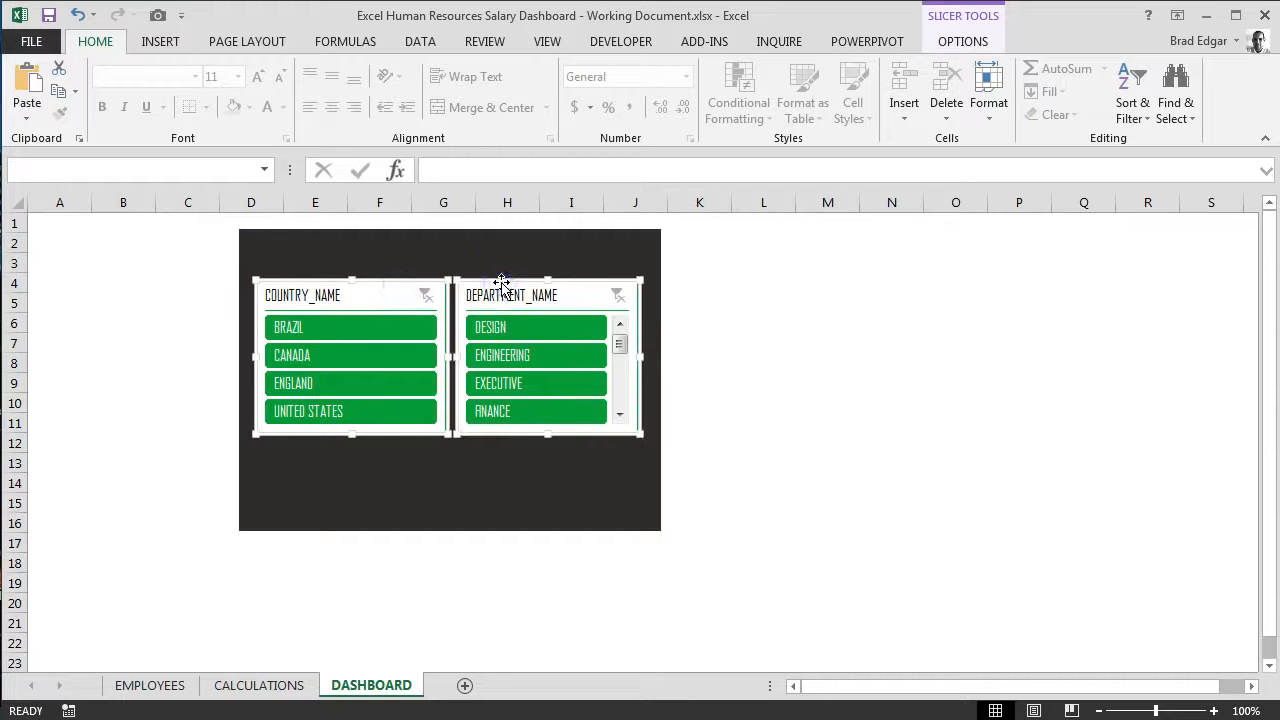
{"action": "key", "text": "Down"}
{"action": "key", "text": "Down"}
{"action": "key", "text": "Down"}
{"action": "key", "text": "Down"}
{"action": "key", "text": "Down"}
{"action": "key", "text": "Down"}
{"action": "key", "text": "Down"}
{"action": "key", "text": "Down"}
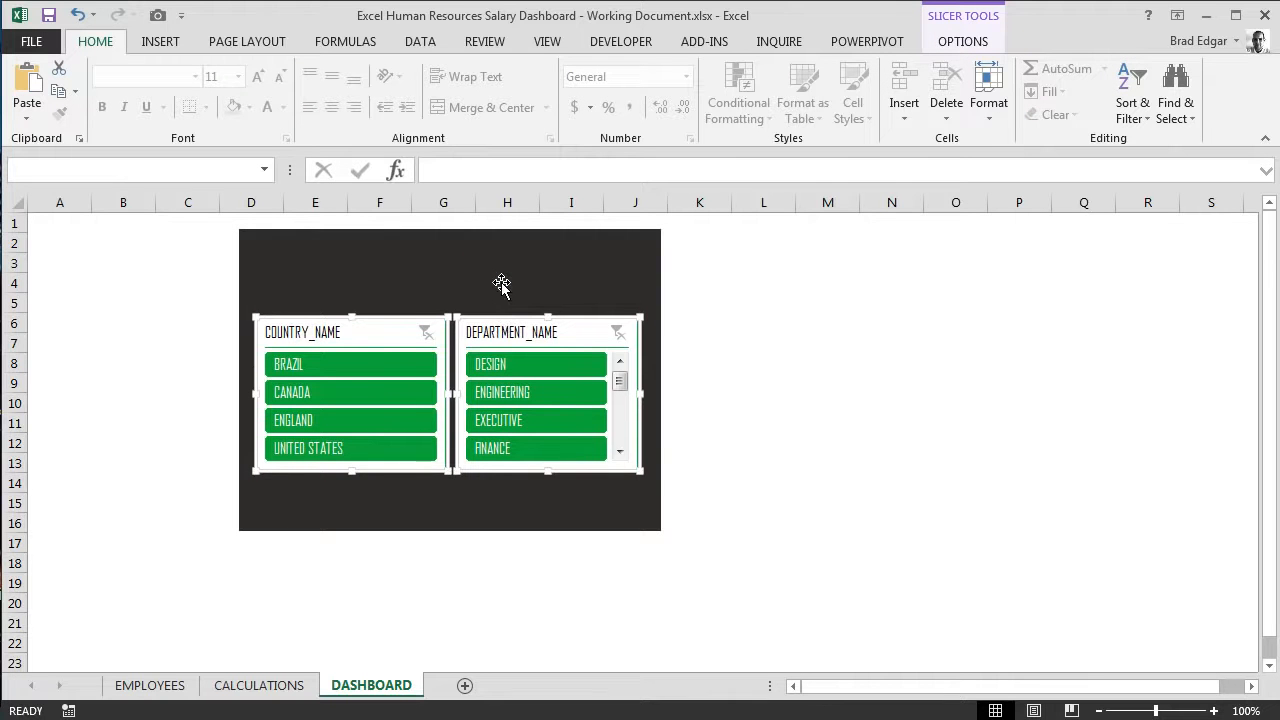
Step: Raise the background rectangle's lower edge to just below the slicers, at about row 14
{"action": "left_click", "coordinate": [466, 510]}
{"action": "left_click_drag", "start_coordinate": [448, 531], "coordinate": [449, 486]}
{"action": "left_click", "coordinate": [482, 580]}
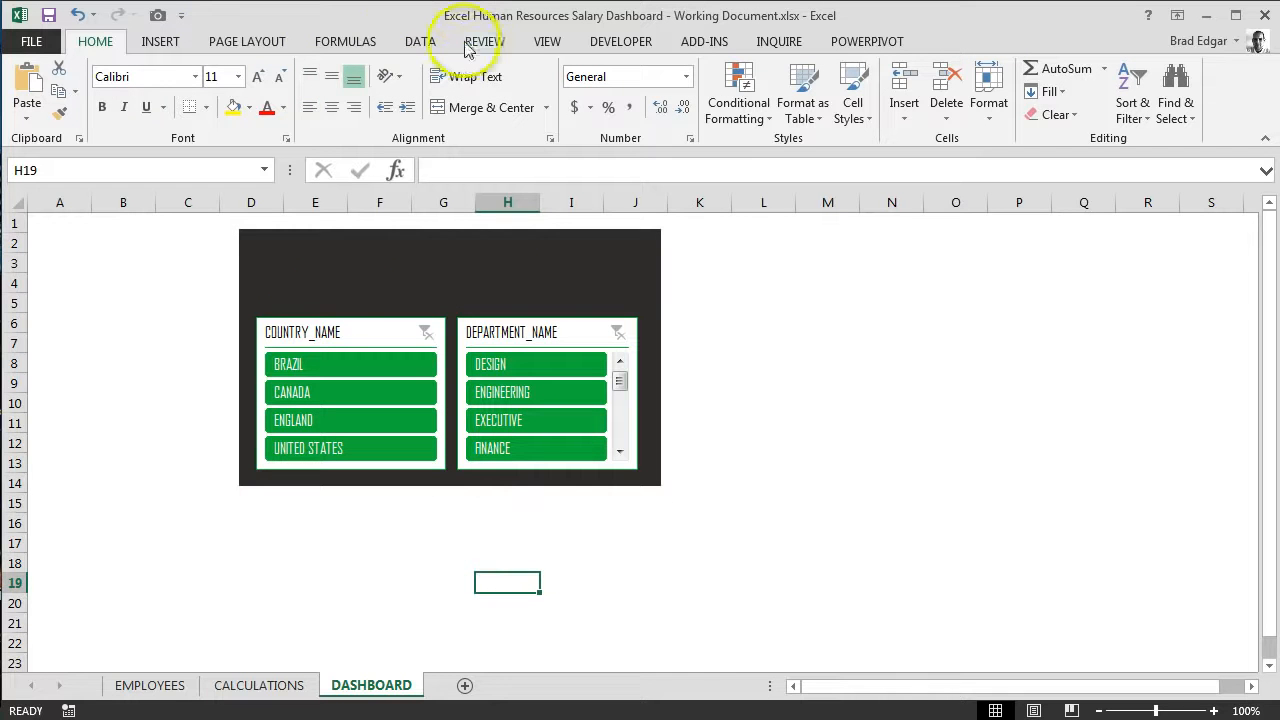
Step: Duplicate the dark background rectangle and move the copy beside the original, slightly overlapping the DEPARTMENT_NAME slicer
{"action": "left_click", "coordinate": [477, 257]}
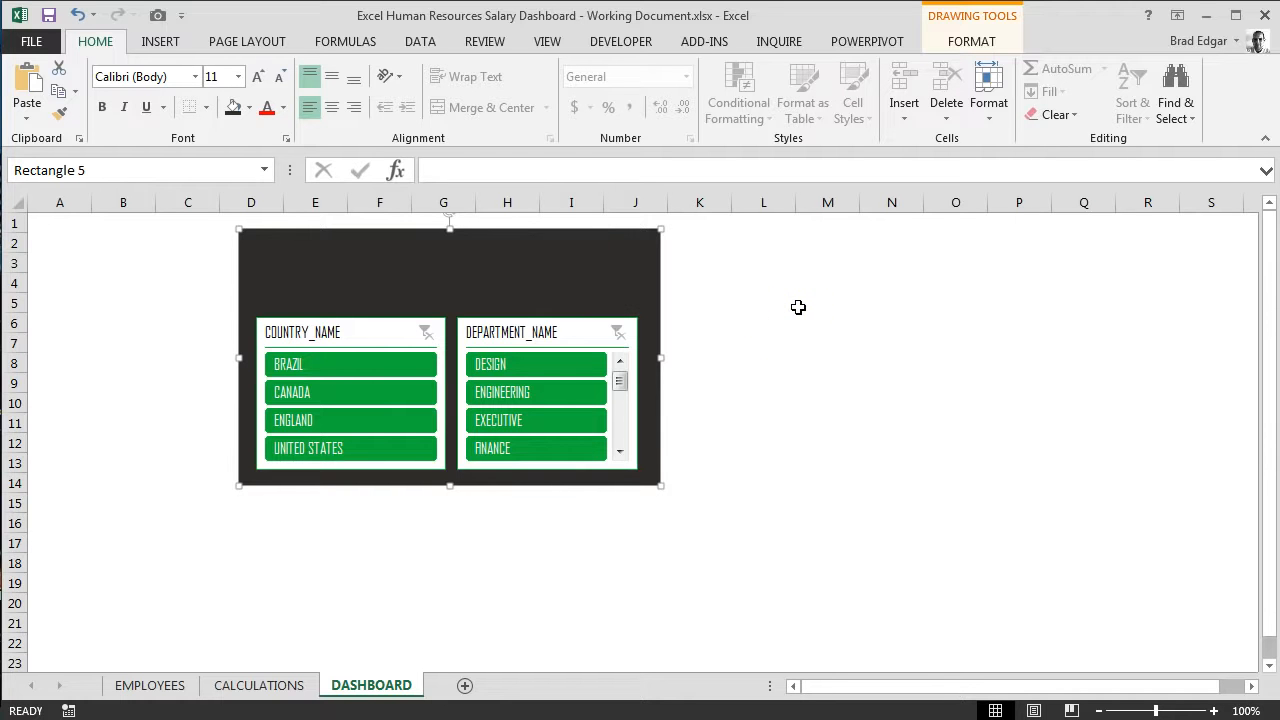
{"action": "key", "text": "ctrl+d"}
{"action": "left_click_drag", "start_coordinate": [657, 294], "coordinate": [957, 287]}
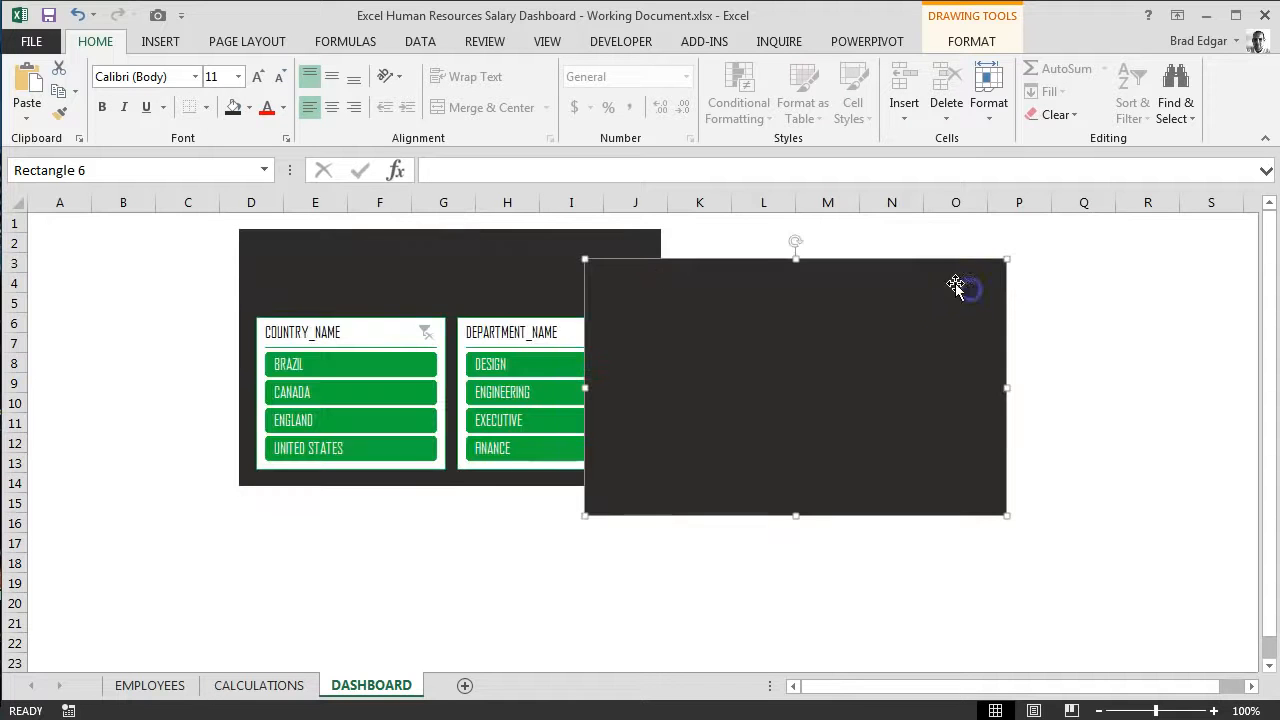
Step: Remove the fill and outline from the duplicated rectangle
{"action": "left_click", "coordinate": [965, 45]}
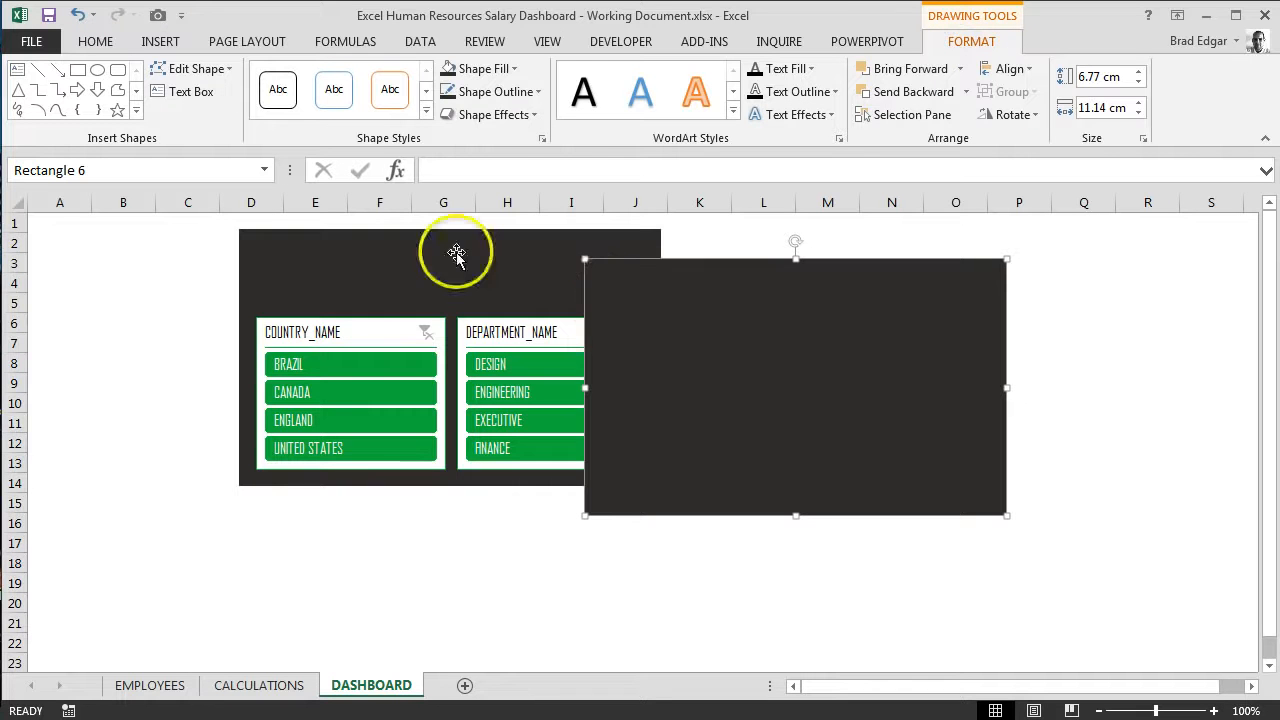
{"action": "left_click", "coordinate": [490, 69]}
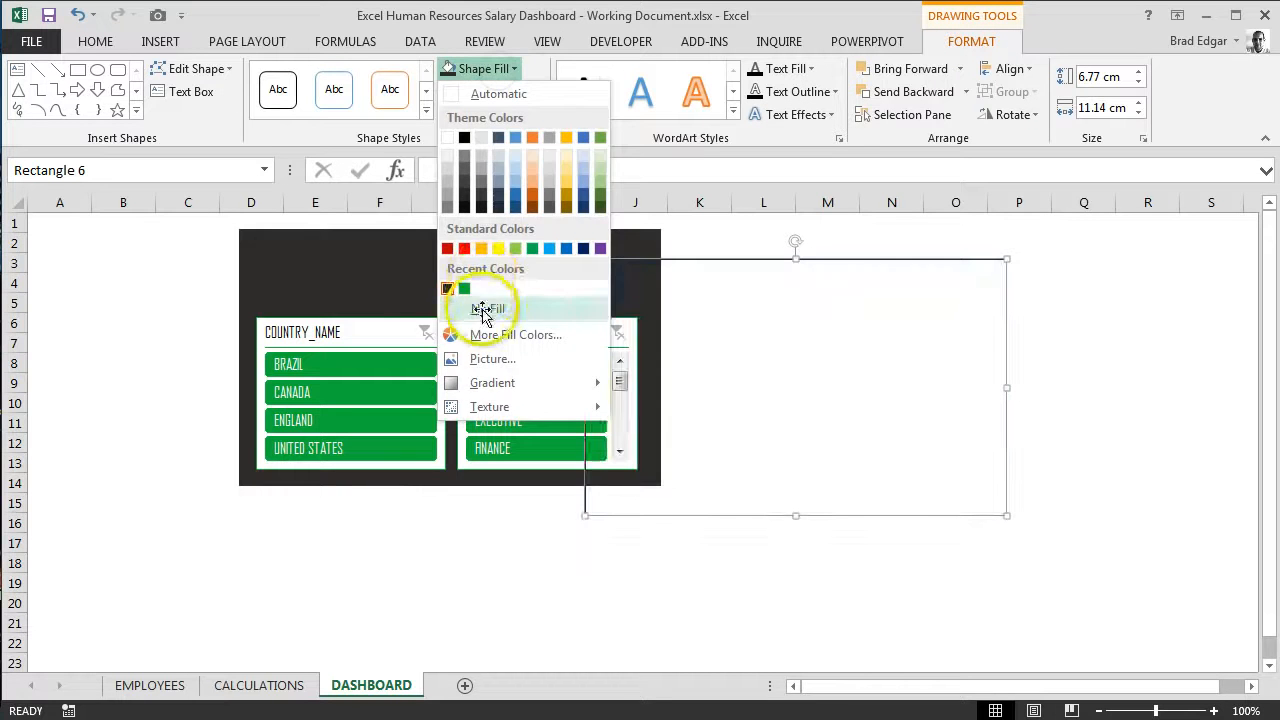
{"action": "left_click", "coordinate": [488, 307]}
{"action": "left_click", "coordinate": [486, 92]}
{"action": "left_click", "coordinate": [500, 331]}
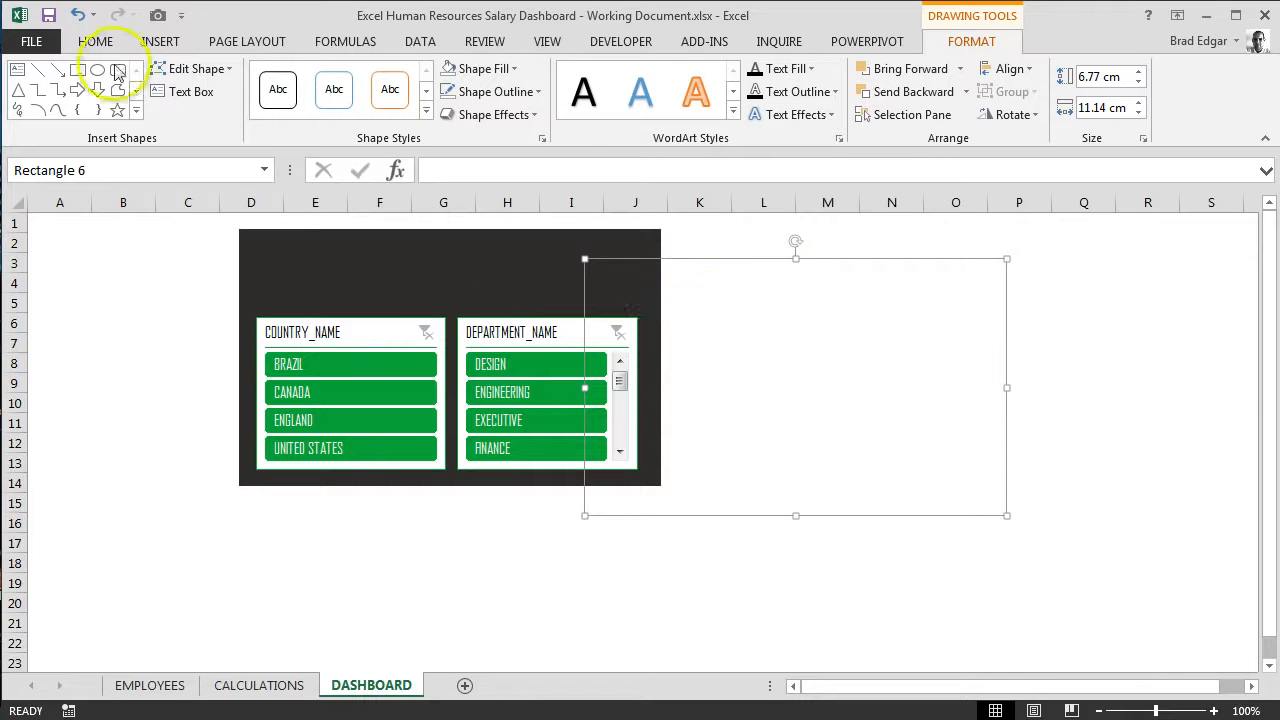
Step: Set the transparent rectangle's text font to Agency FB at size 24
{"action": "left_click", "coordinate": [95, 41]}
{"action": "left_click", "coordinate": [195, 77]}
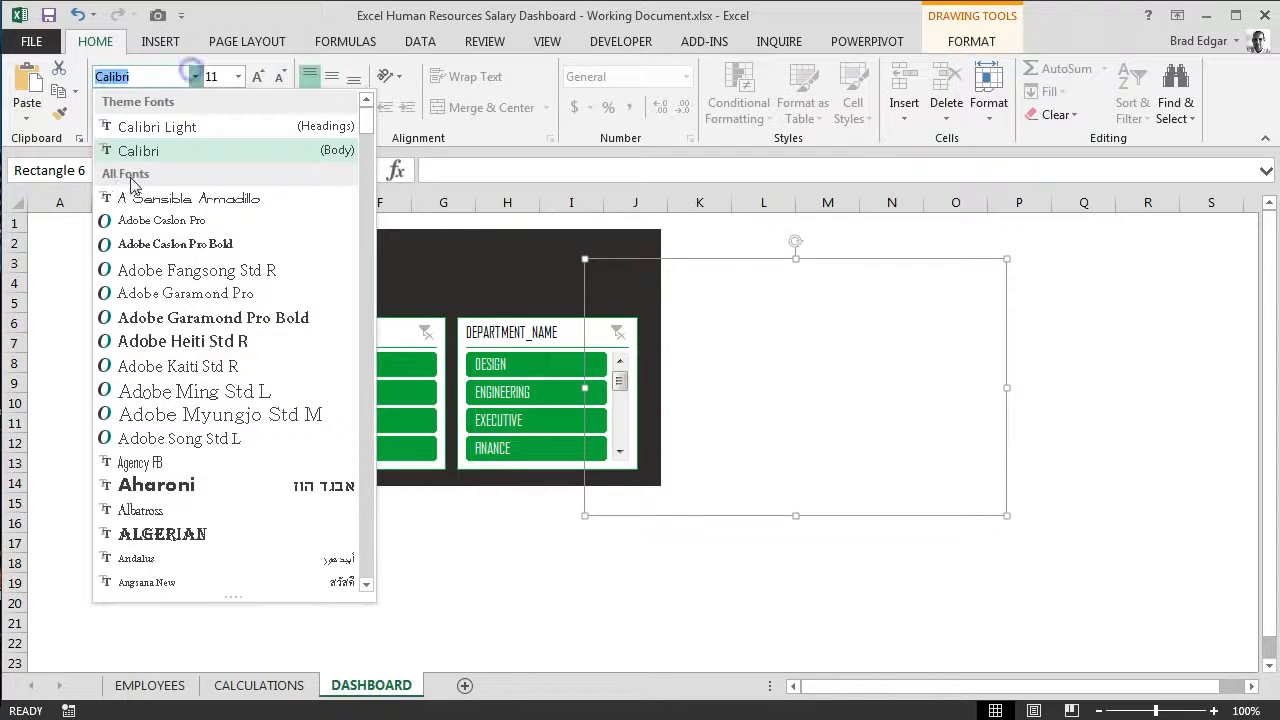
{"action": "scroll", "coordinate": [186, 251], "scroll_direction": "down", "scroll_amount": 3}
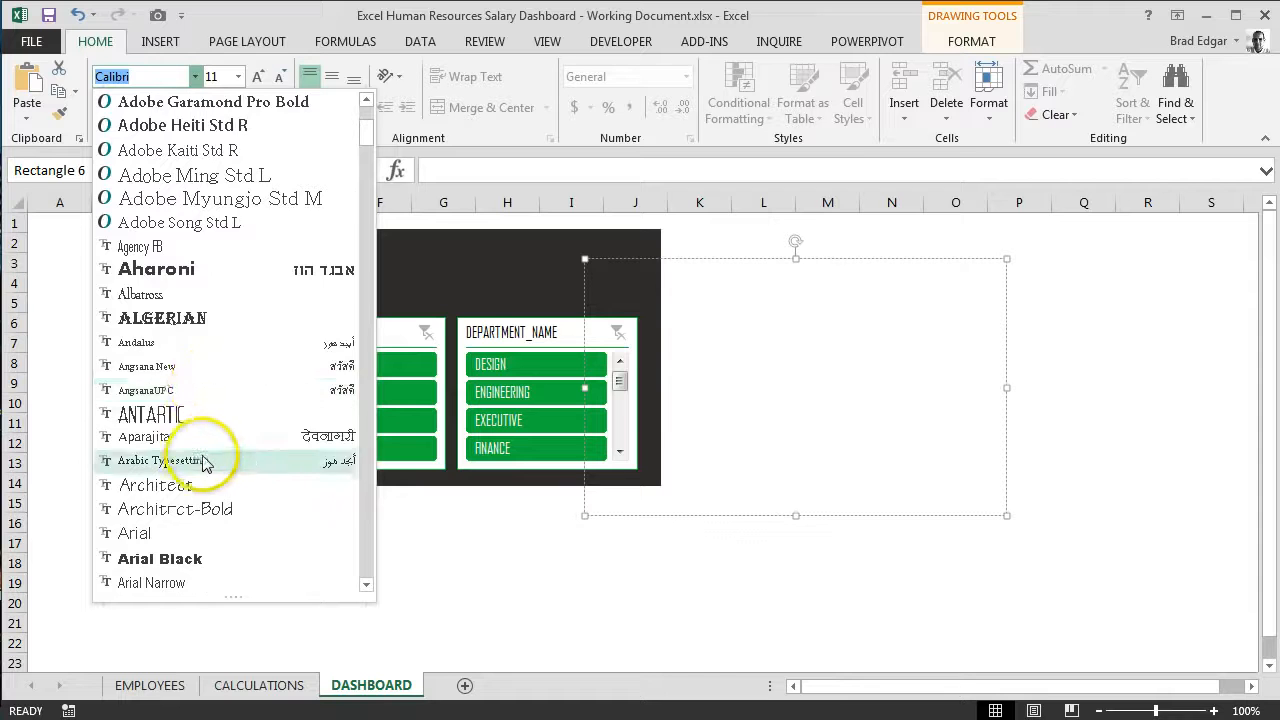
{"action": "scroll", "coordinate": [206, 457], "scroll_direction": "down", "scroll_amount": 3}
{"action": "scroll", "coordinate": [198, 457], "scroll_direction": "down", "scroll_amount": 1}
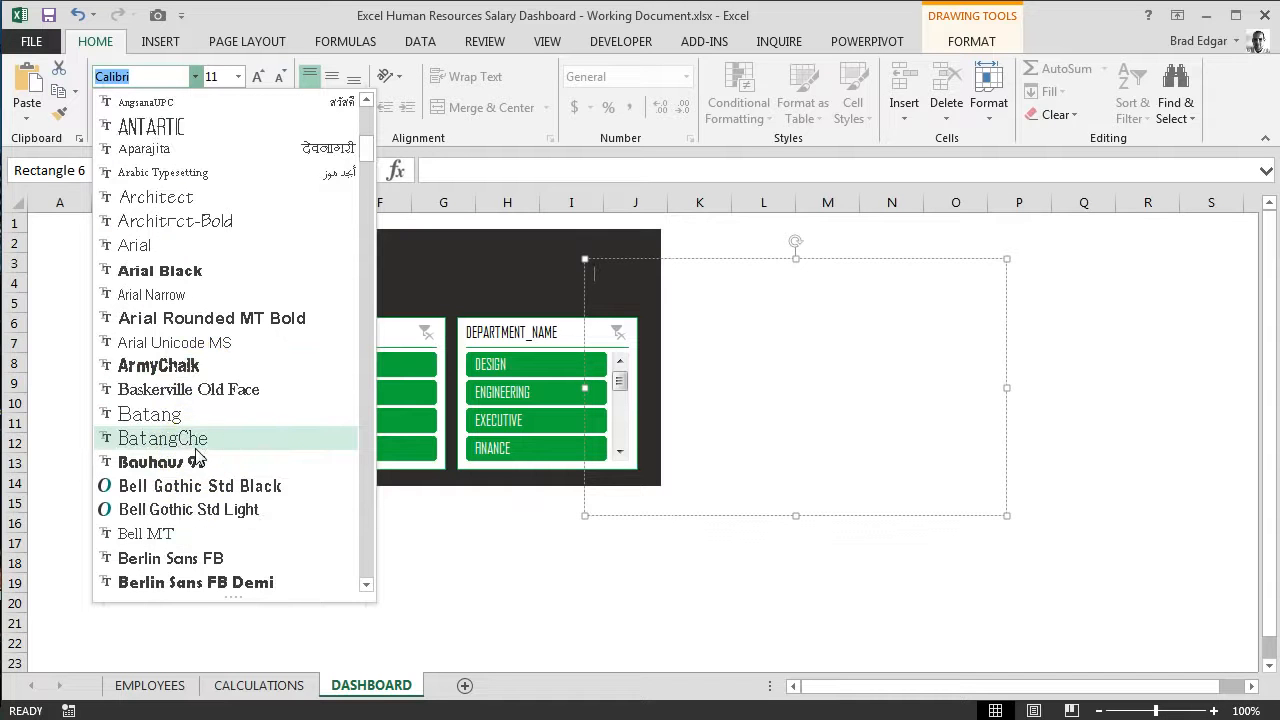
{"action": "scroll", "coordinate": [198, 457], "scroll_direction": "up", "scroll_amount": 1}
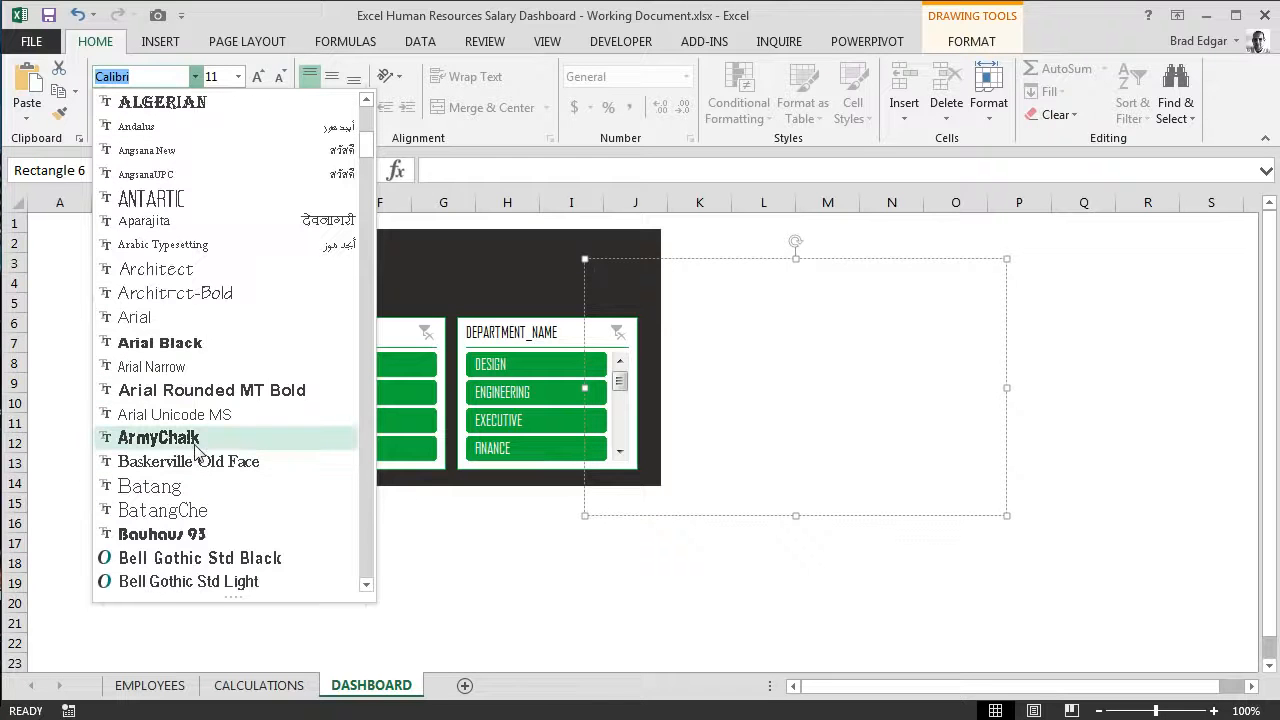
{"action": "scroll", "coordinate": [214, 432], "scroll_direction": "up", "scroll_amount": 2}
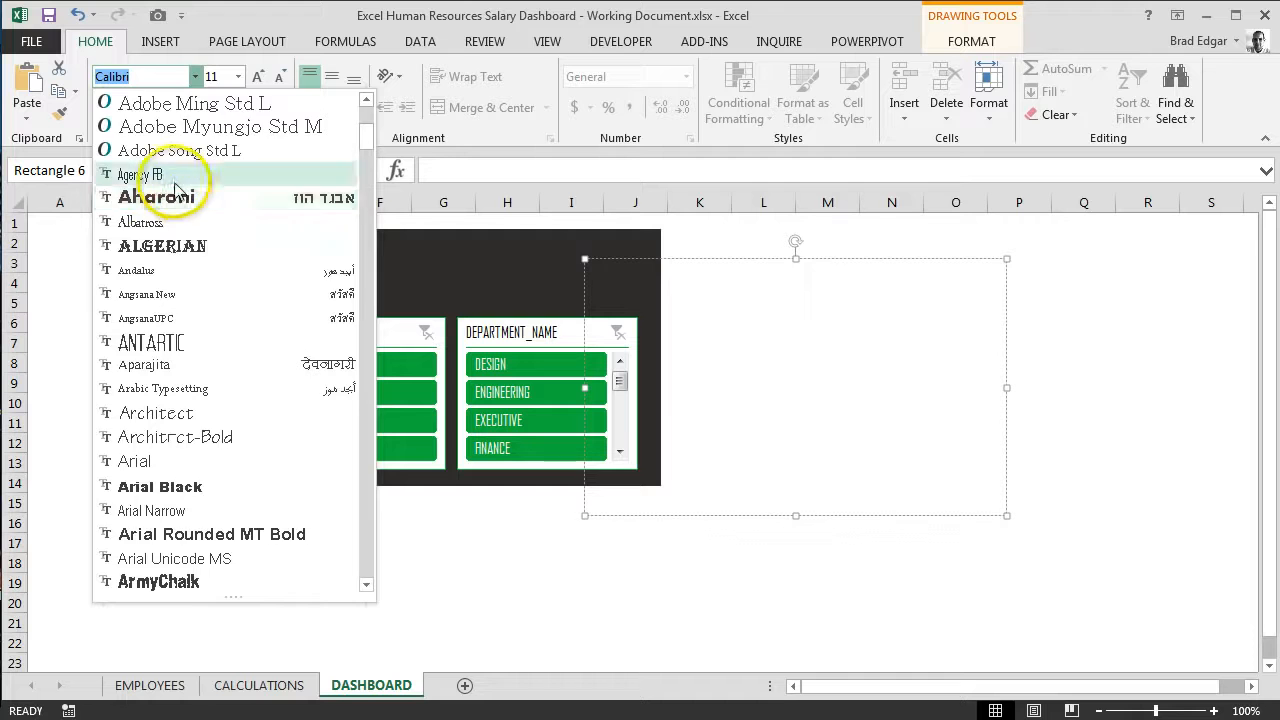
{"action": "left_click", "coordinate": [166, 186]}
{"action": "left_click", "coordinate": [238, 76]}
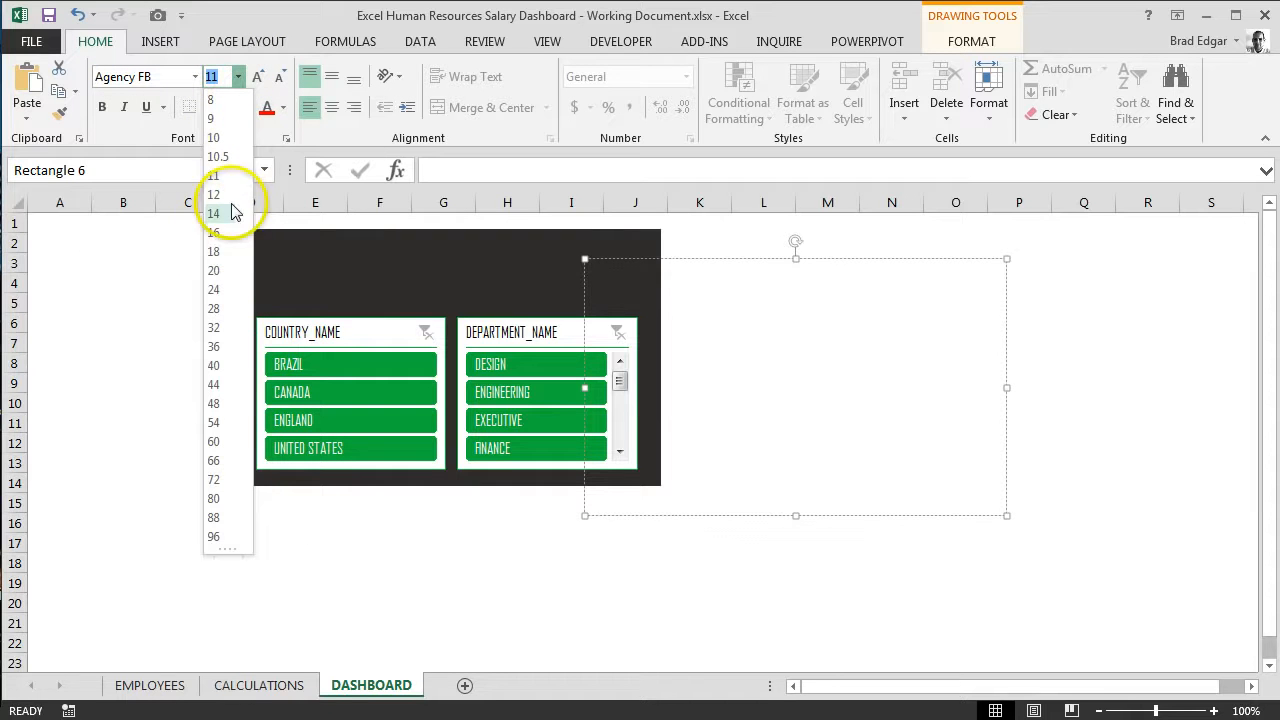
{"action": "left_click", "coordinate": [219, 290]}
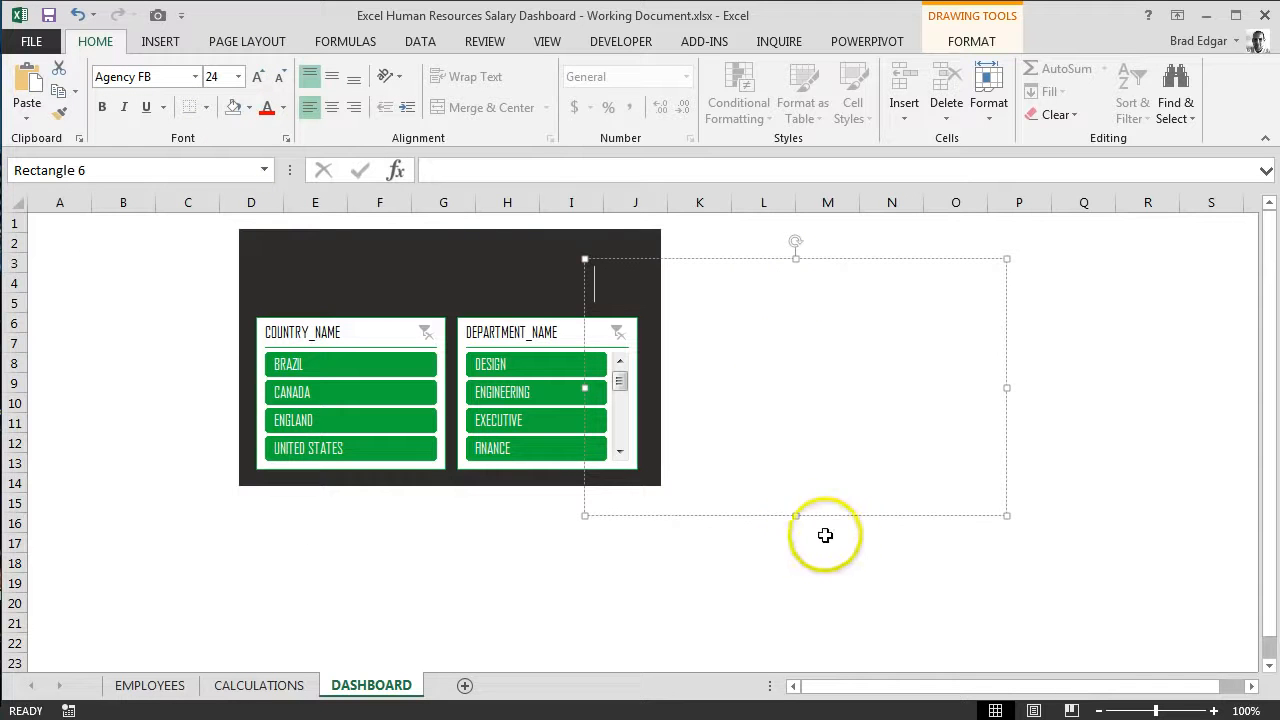
Step: Shrink the transparent rectangle to a strip about three rows tall and place it across the dark rectangle's header area above the slicers
{"action": "left_click_drag", "start_coordinate": [800, 523], "coordinate": [672, 290]}
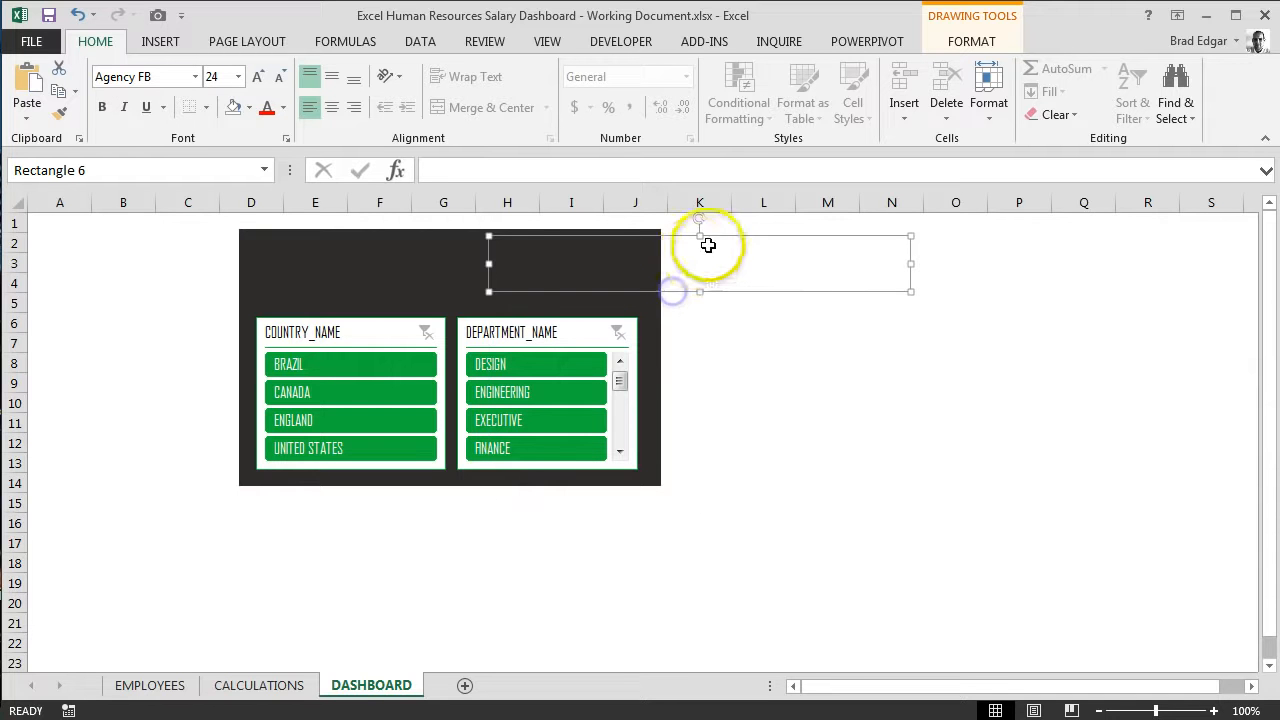
{"action": "left_click_drag", "start_coordinate": [710, 240], "coordinate": [461, 237]}
Step: Move the dark background rectangle down to start at about row 6, clear of the transparent header shape
{"action": "left_click", "coordinate": [380, 277]}
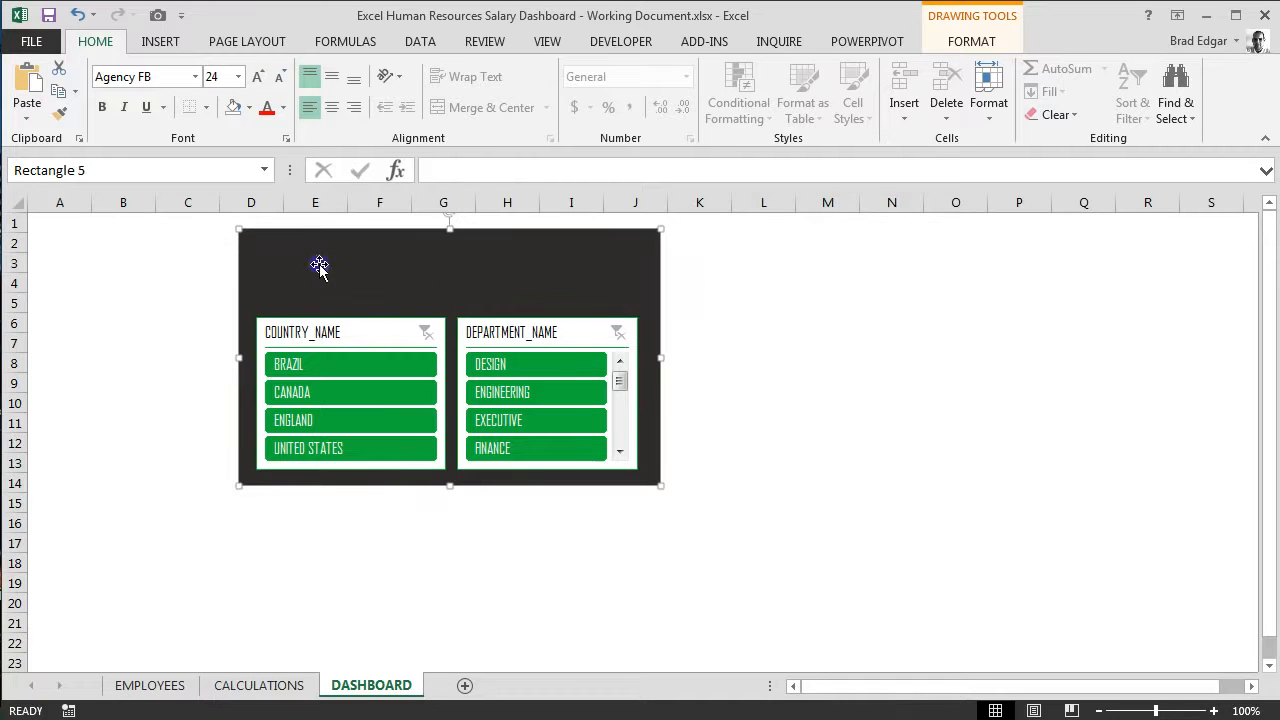
{"action": "left_click", "coordinate": [409, 275]}
{"action": "left_click", "coordinate": [459, 250]}
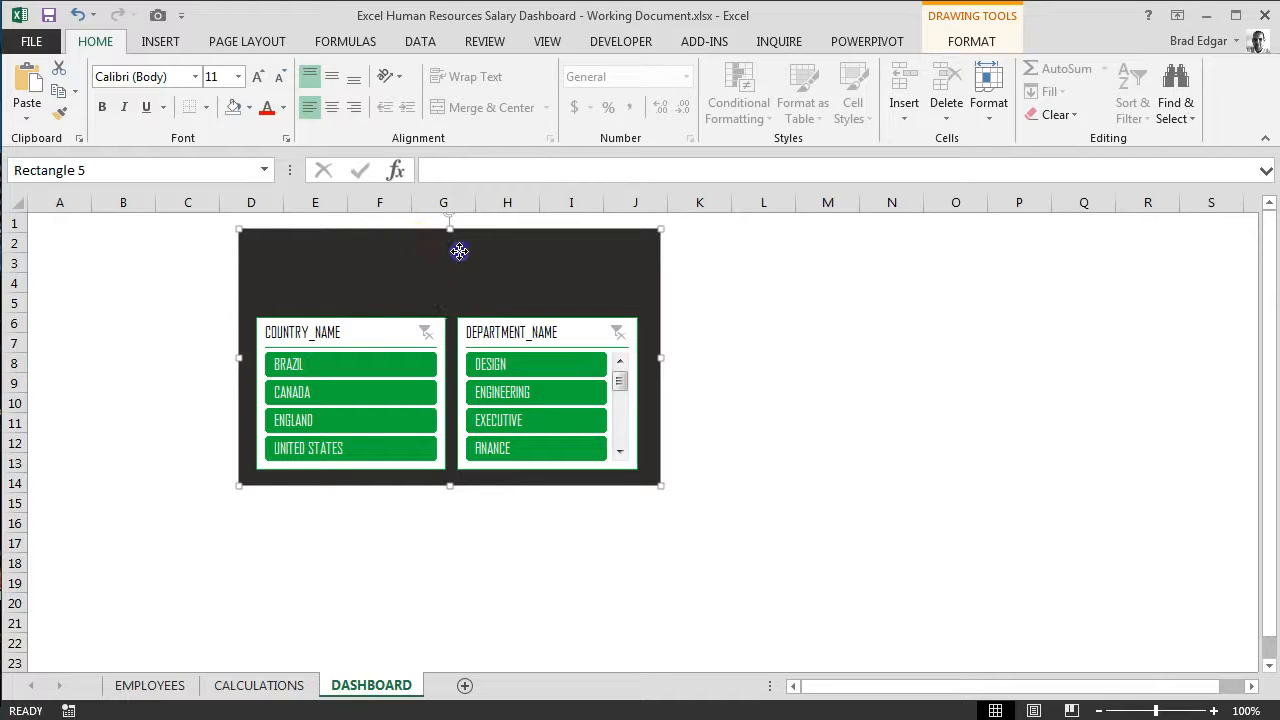
{"action": "left_click", "coordinate": [683, 263]}
{"action": "left_click", "coordinate": [621, 260]}
{"action": "left_click_drag", "start_coordinate": [589, 256], "coordinate": [606, 344]}
Step: Fill the transparent header shape above the slicers with light green
{"action": "left_click", "coordinate": [565, 237]}
{"action": "left_click", "coordinate": [537, 278]}
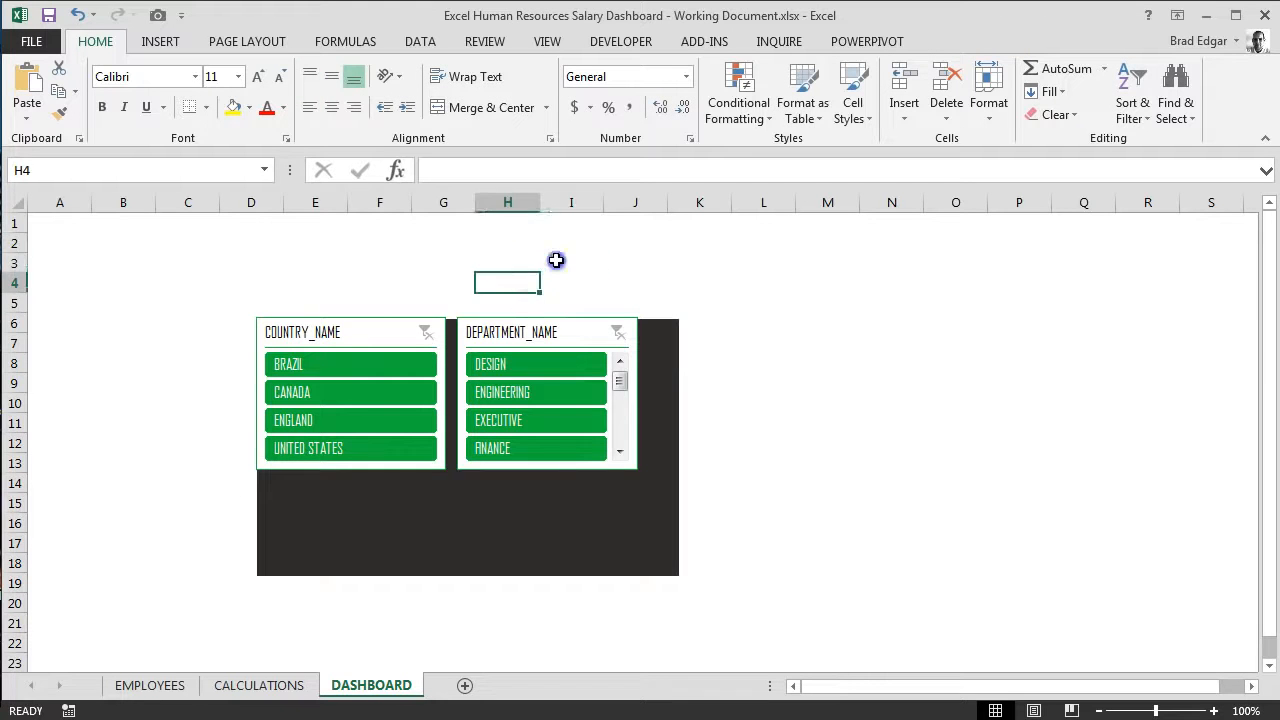
{"action": "left_click", "coordinate": [556, 260]}
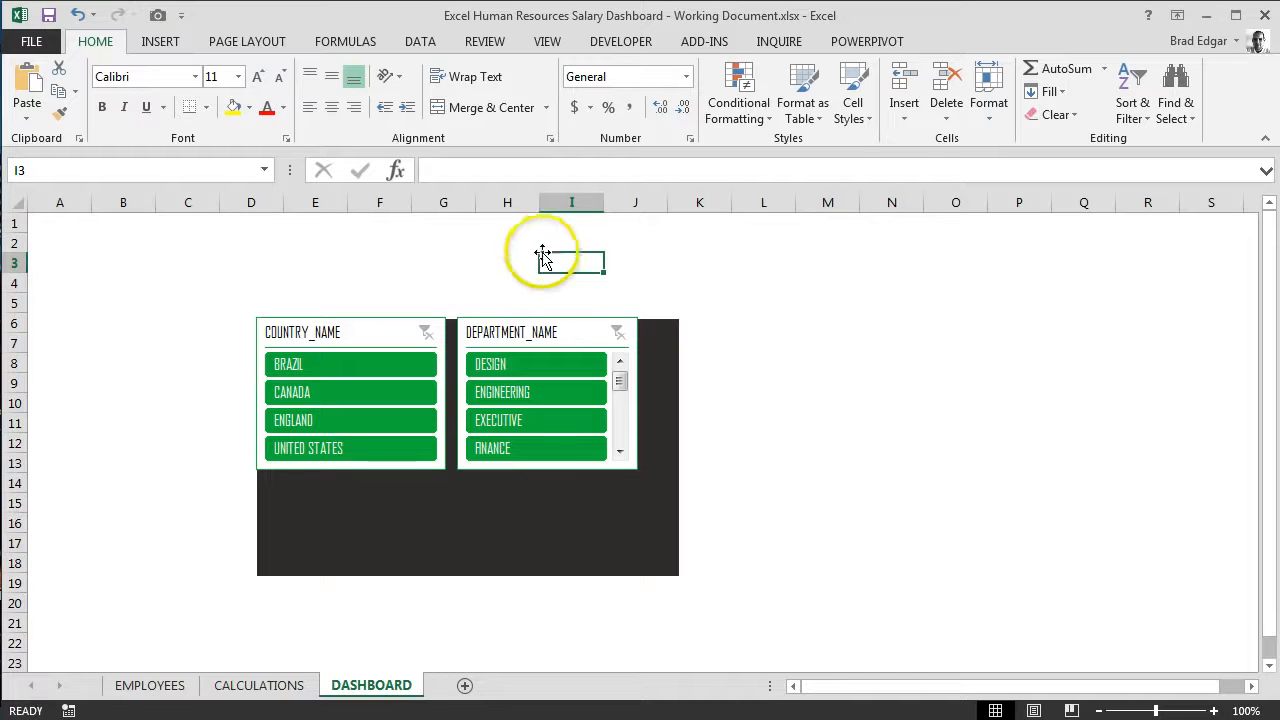
{"action": "left_click", "coordinate": [533, 243]}
{"action": "left_click", "coordinate": [437, 265]}
{"action": "left_click", "coordinate": [469, 293]}
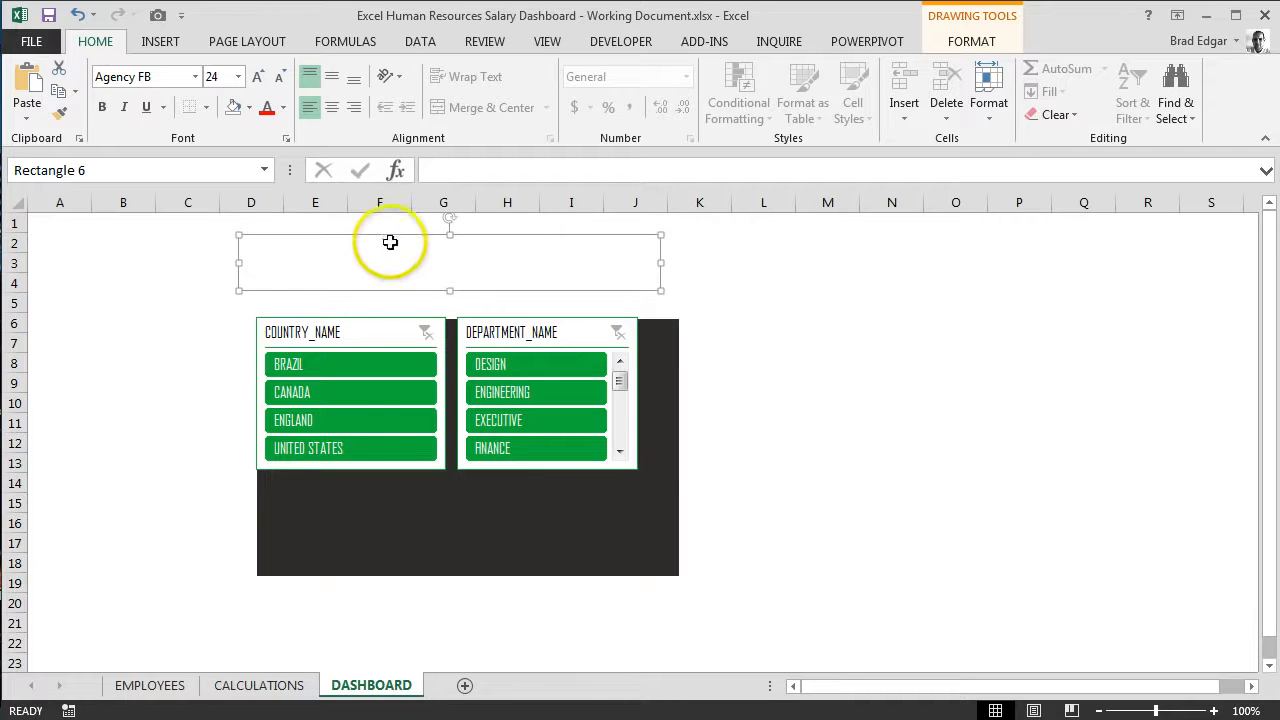
{"action": "left_click", "coordinate": [250, 108]}
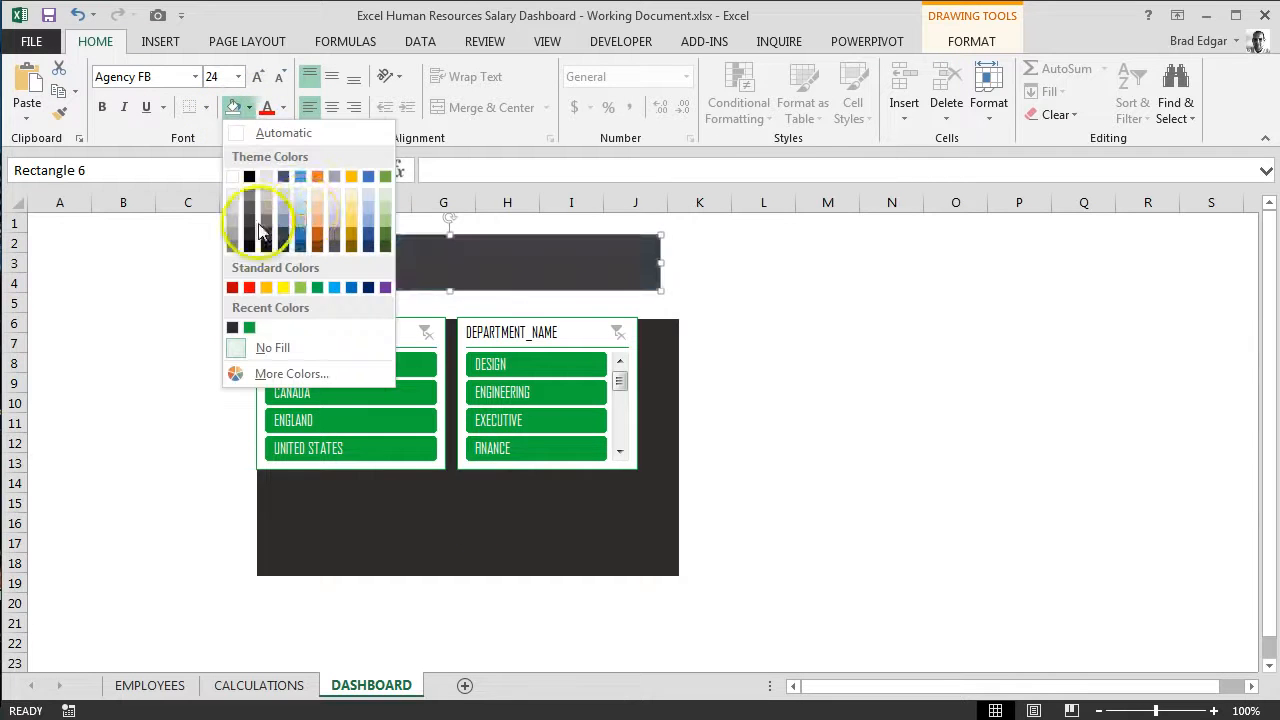
{"action": "left_click", "coordinate": [384, 215]}
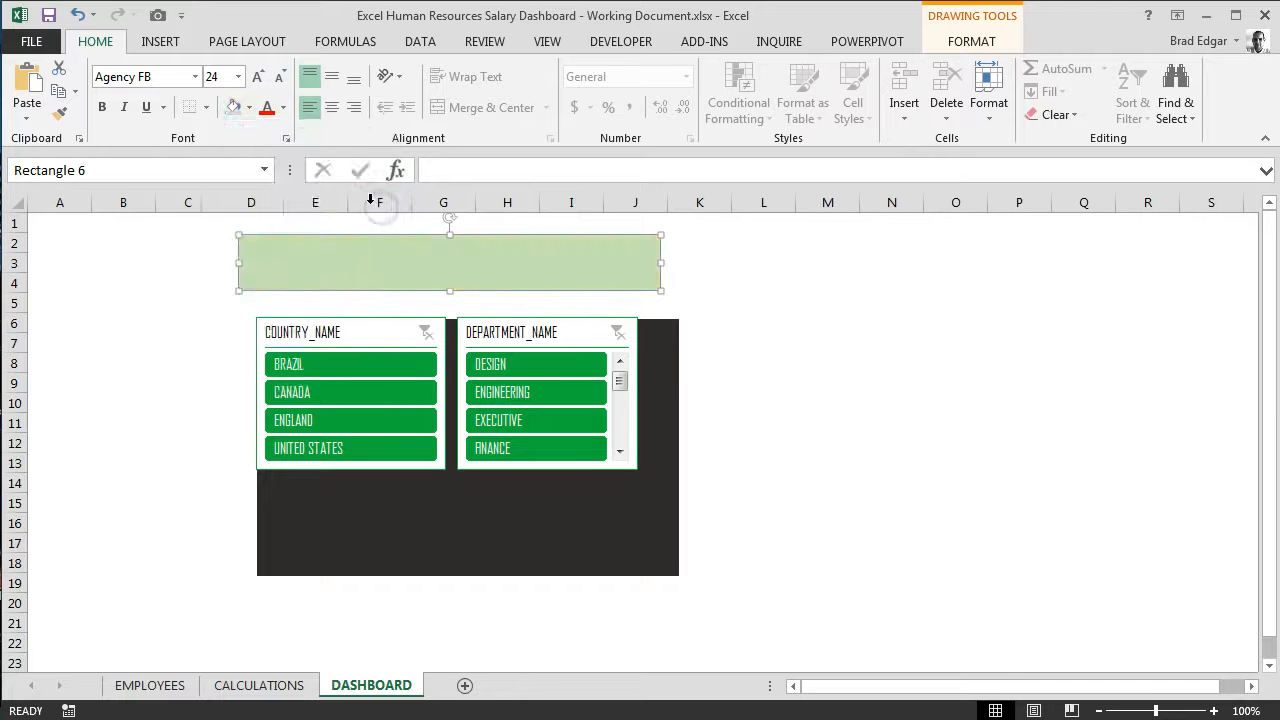
{"action": "double_click", "coordinate": [322, 268]}
{"action": "right_click", "coordinate": [322, 261]}
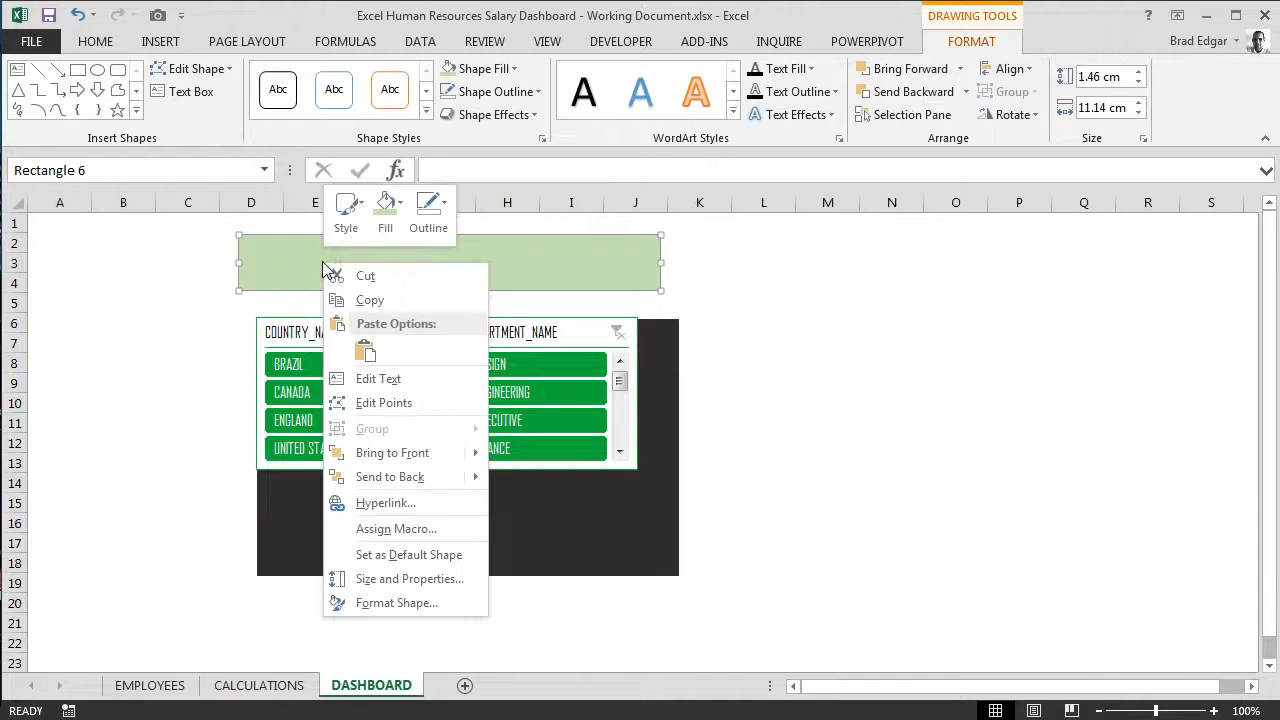
{"action": "left_click", "coordinate": [387, 379]}
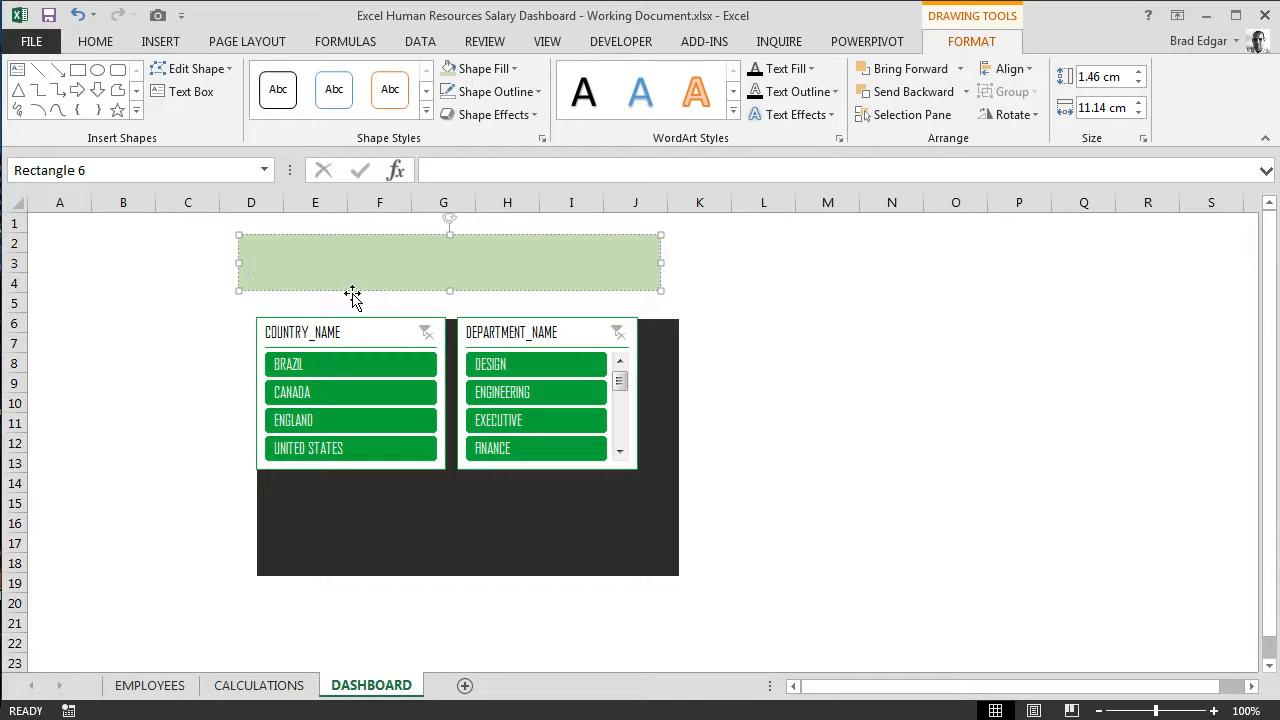
{"action": "key", "text": "Tab"}
{"action": "key", "text": "BackSpace"}
{"action": "type", "text": "F"}
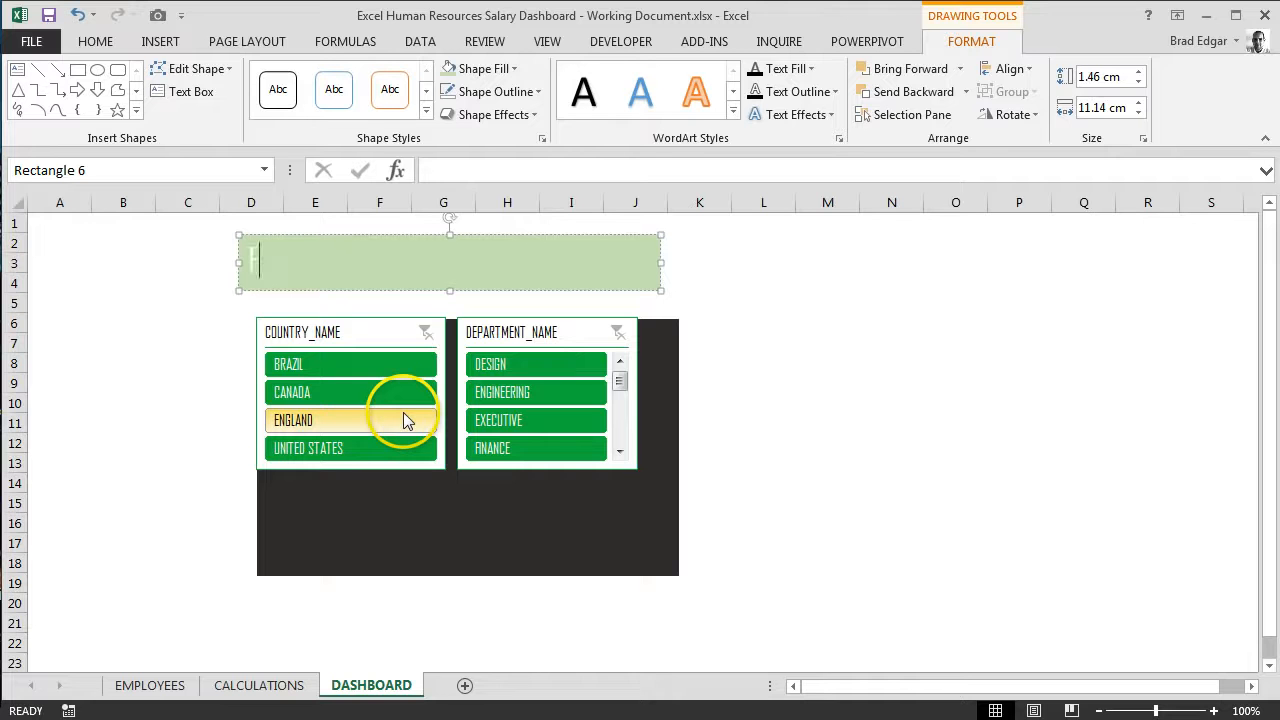
{"action": "type", "text": "ormat"}
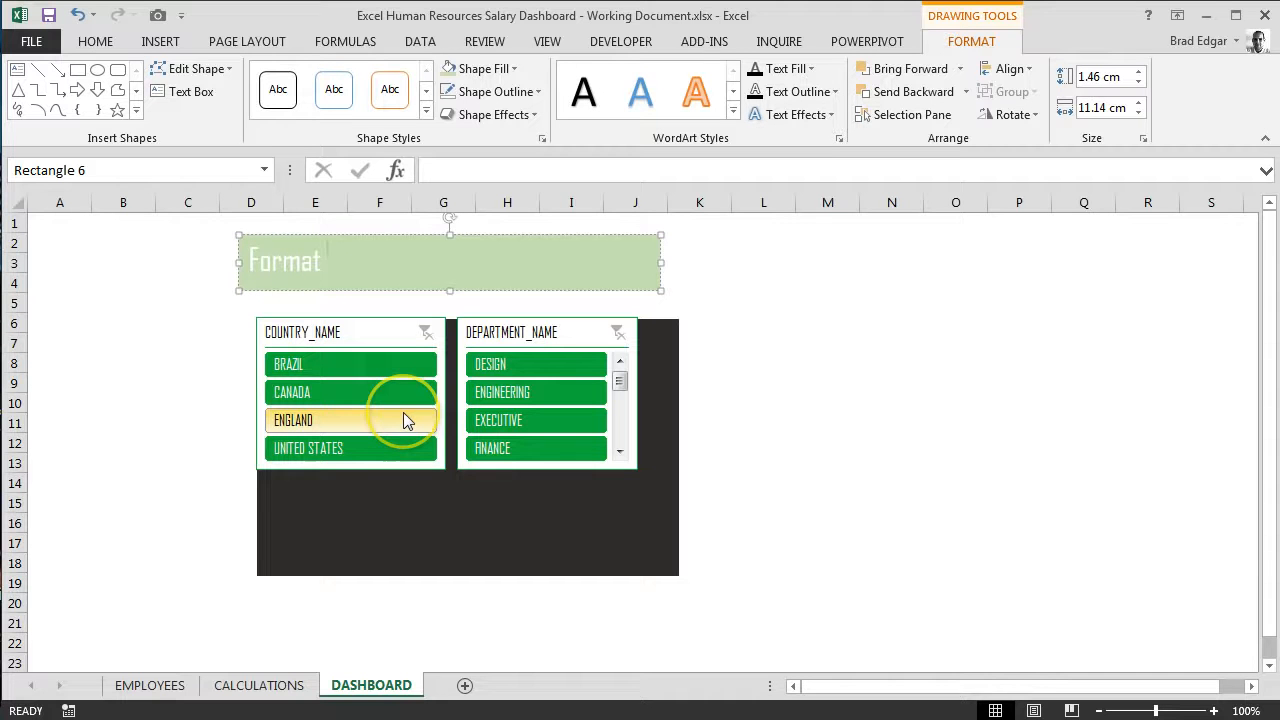
{"action": "key", "text": "BackSpace"}
{"action": "key", "text": "BackSpace"}
{"action": "key", "text": "BackSpace"}
{"action": "key", "text": "BackSpace"}
{"action": "key", "text": "BackSpace"}
{"action": "key", "text": "BackSpace"}
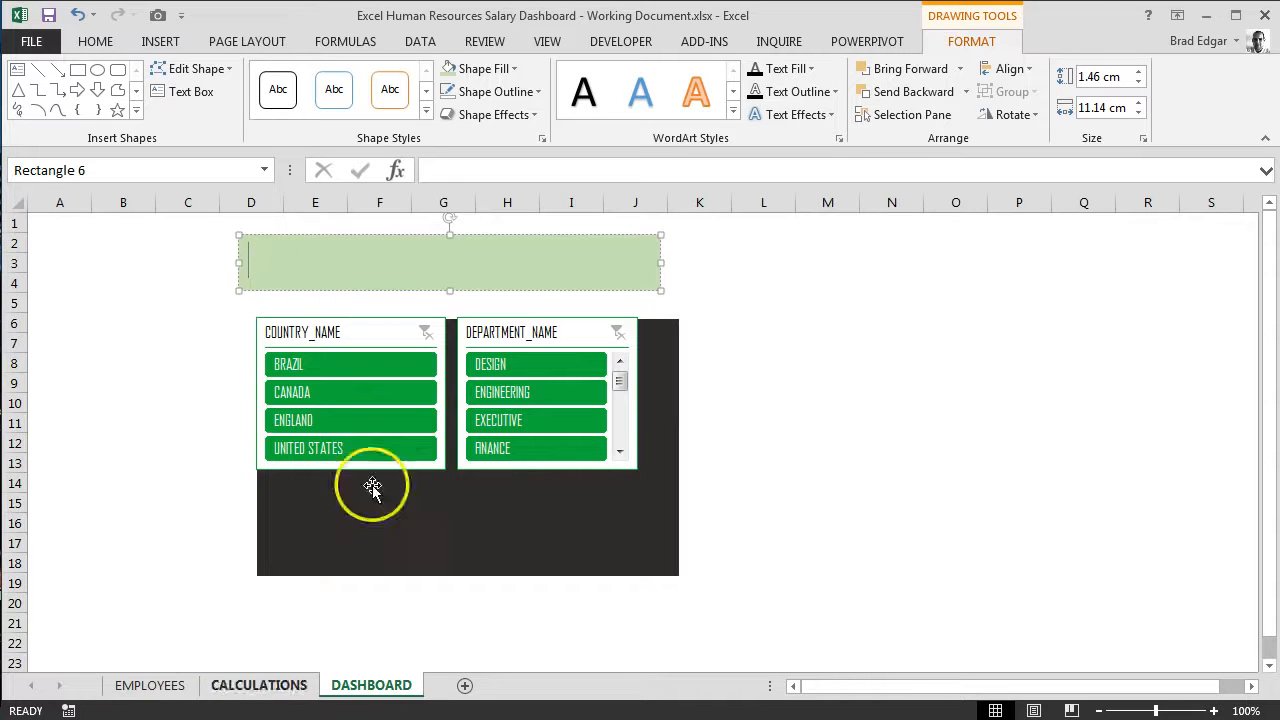
Step: Open the recent workbook Human Resources Salary Dashboard.xlsm
{"action": "left_click", "coordinate": [21, 18]}
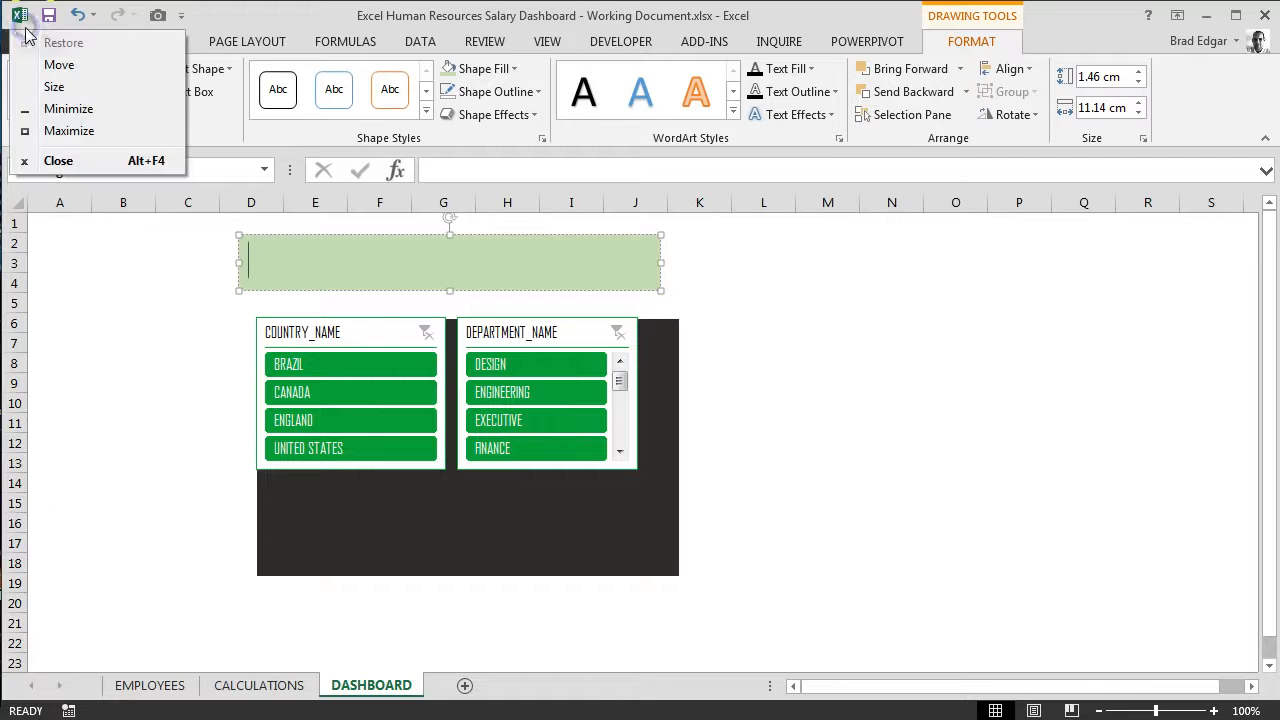
{"action": "left_click", "coordinate": [8, 50]}
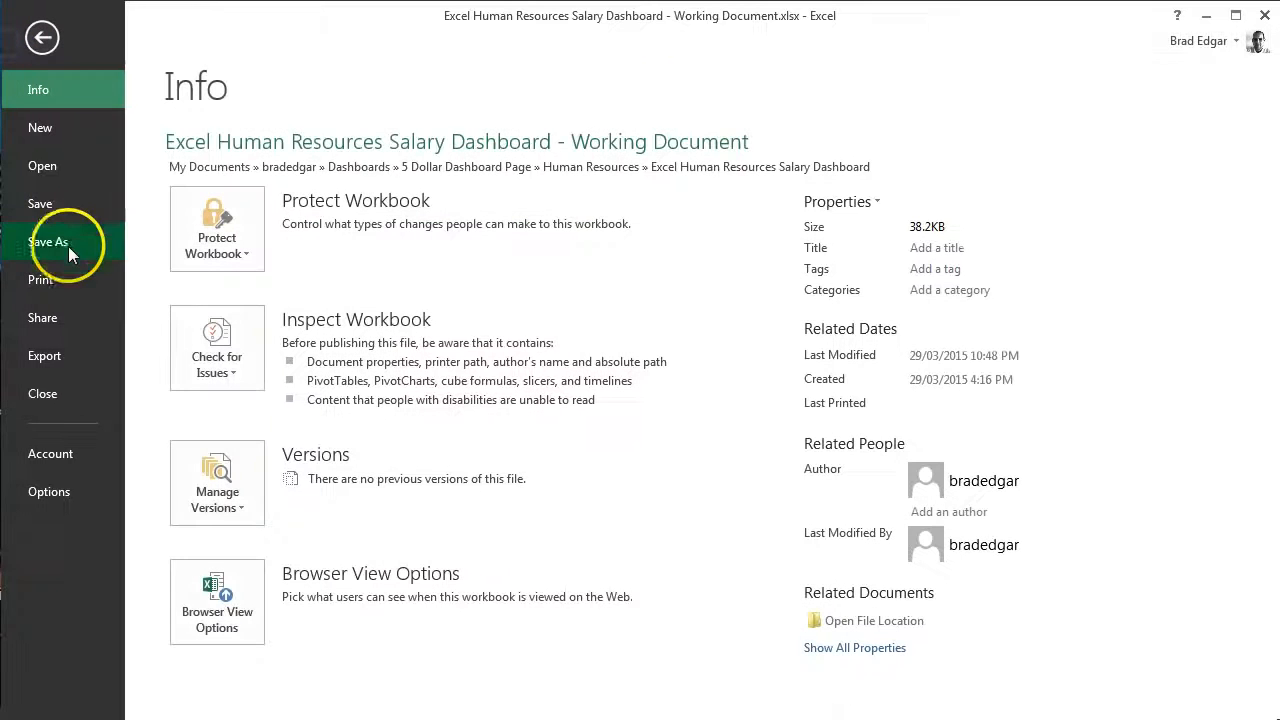
{"action": "left_click", "coordinate": [80, 165]}
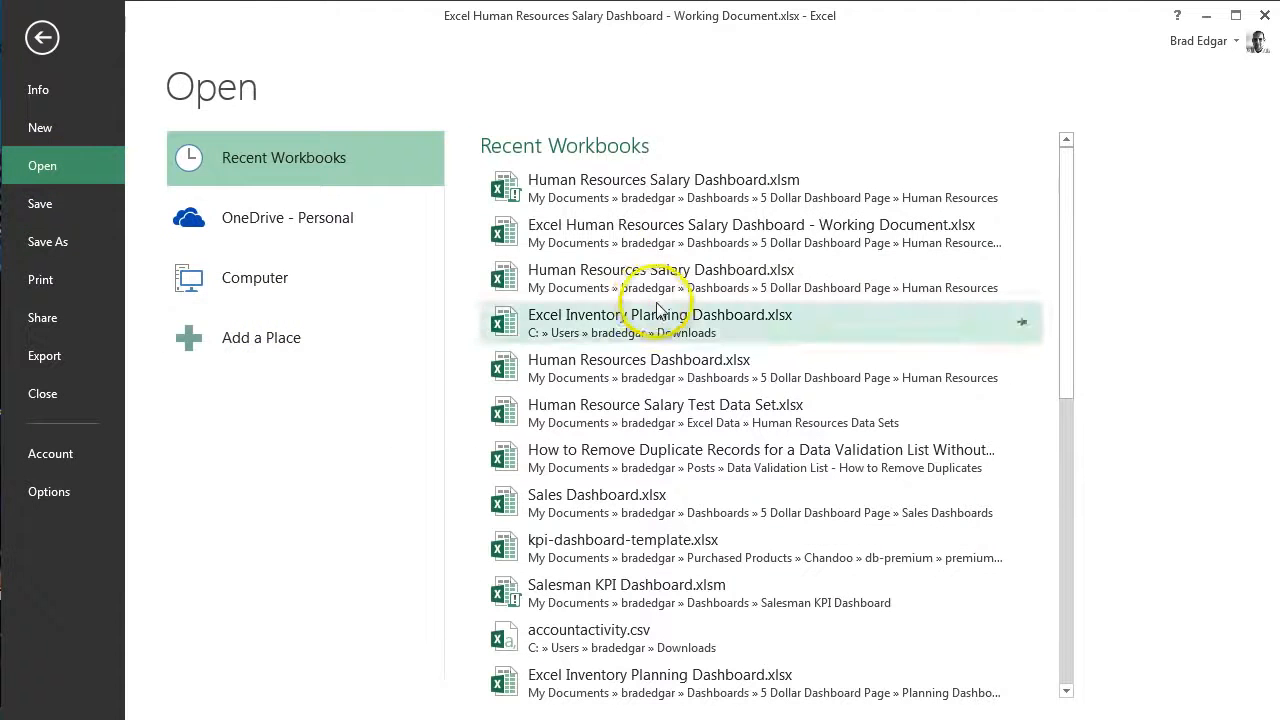
{"action": "left_click", "coordinate": [690, 198]}
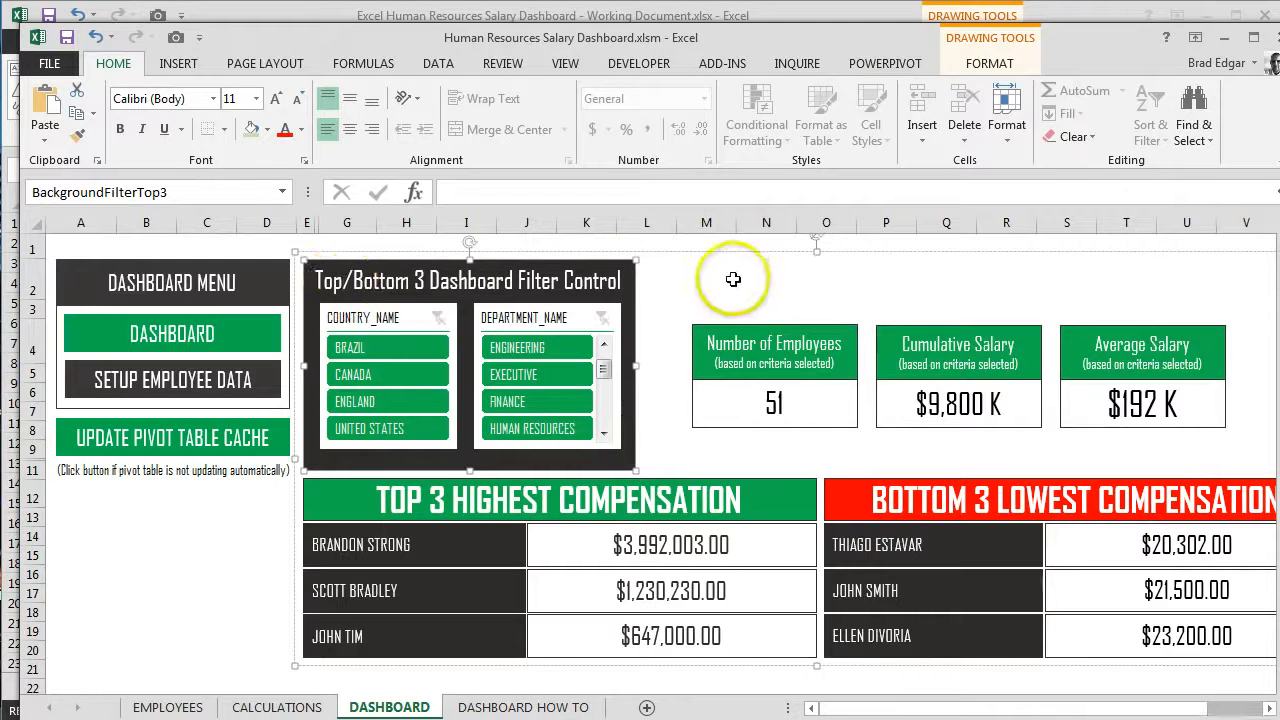
Step: Copy the title text "Top/Bottom 3 Dashboard Filter Control" from this workbook and paste it into the working document's light green header shape
{"action": "left_click", "coordinate": [588, 285]}
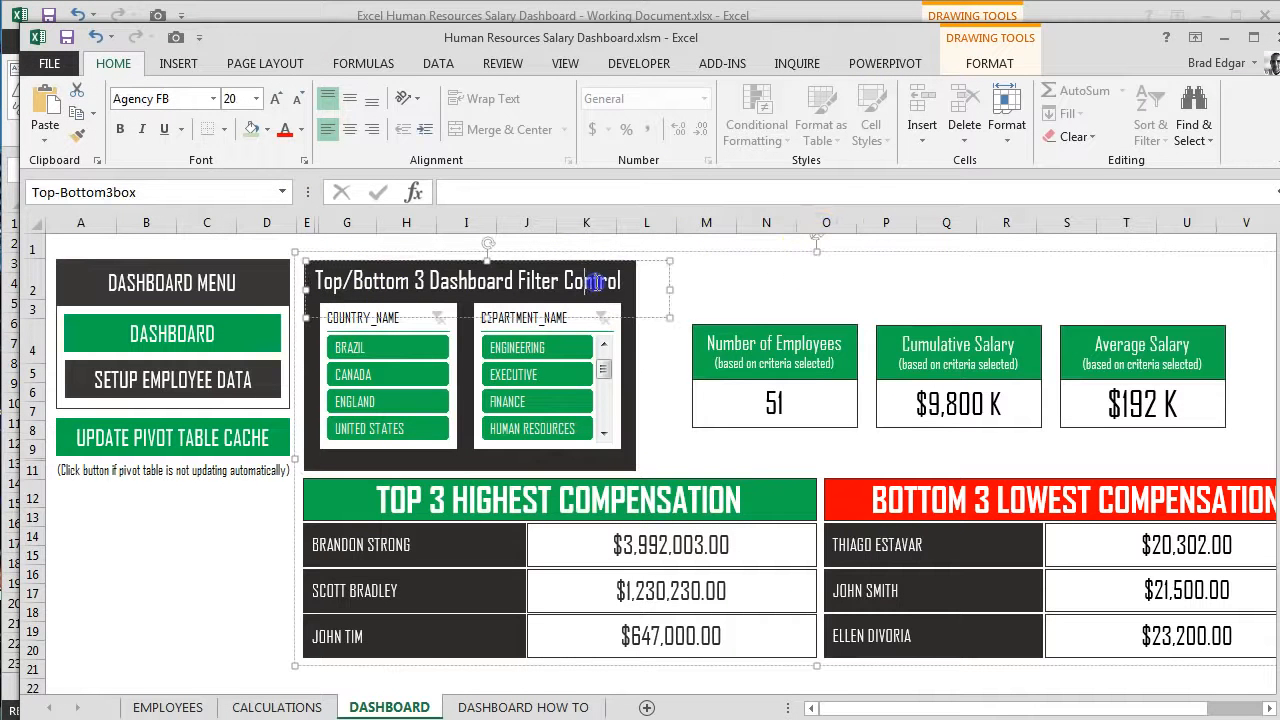
{"action": "triple_click", "coordinate": [595, 283]}
{"action": "key", "text": "ctrl+c"}
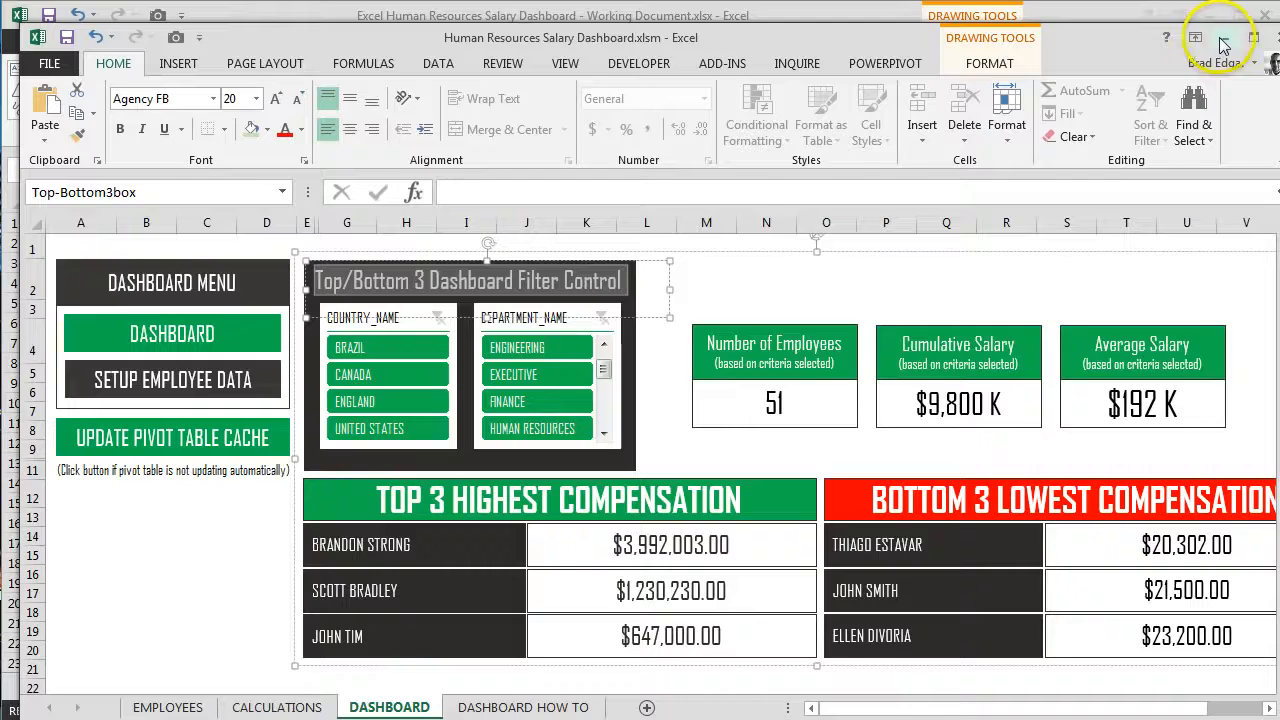
{"action": "left_click", "coordinate": [1222, 42]}
{"action": "left_click", "coordinate": [468, 298]}
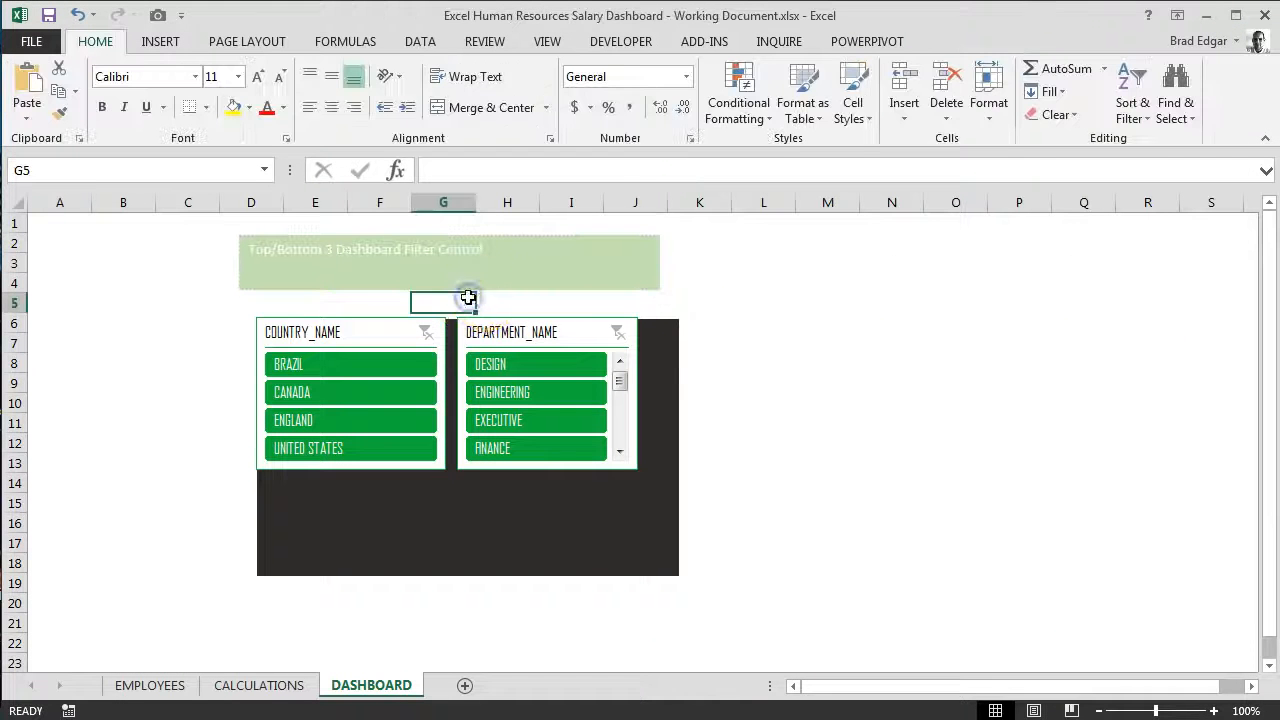
{"action": "left_click", "coordinate": [457, 249]}
{"action": "key", "text": "ctrl+v"}
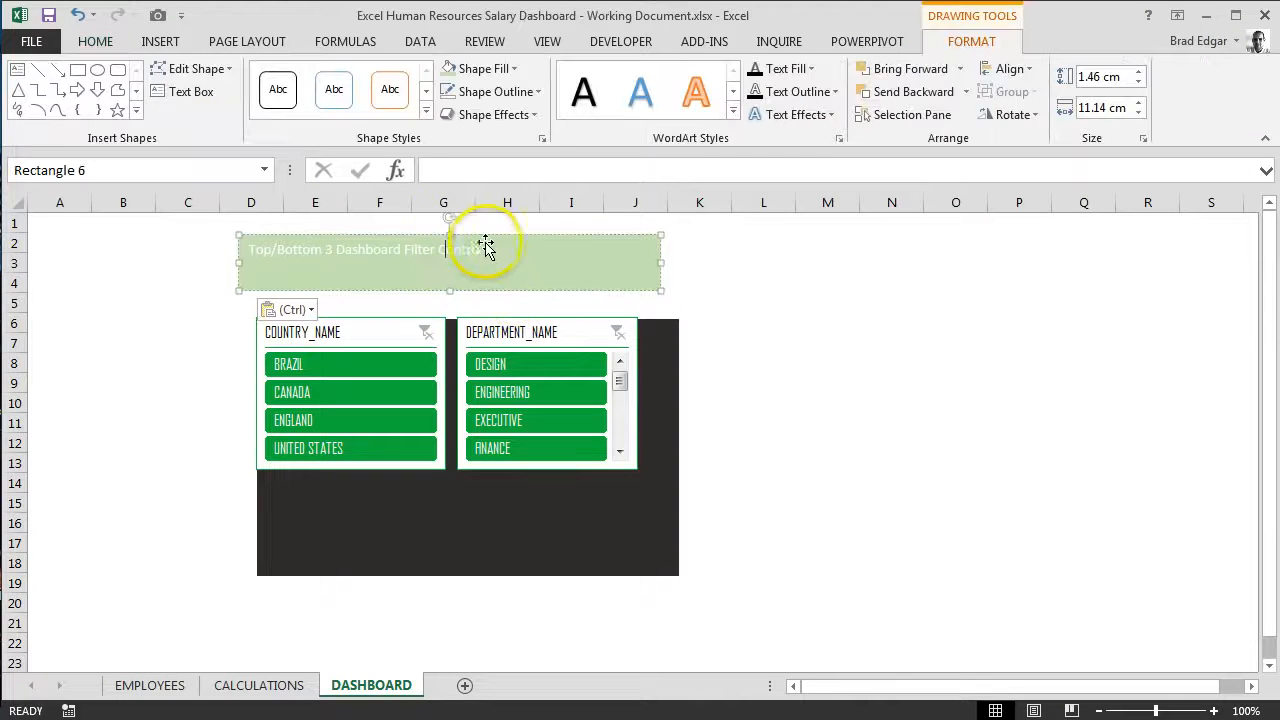
Step: Set the word "Control" in the header title to Agency FB at size 18
{"action": "left_click", "coordinate": [106, 46]}
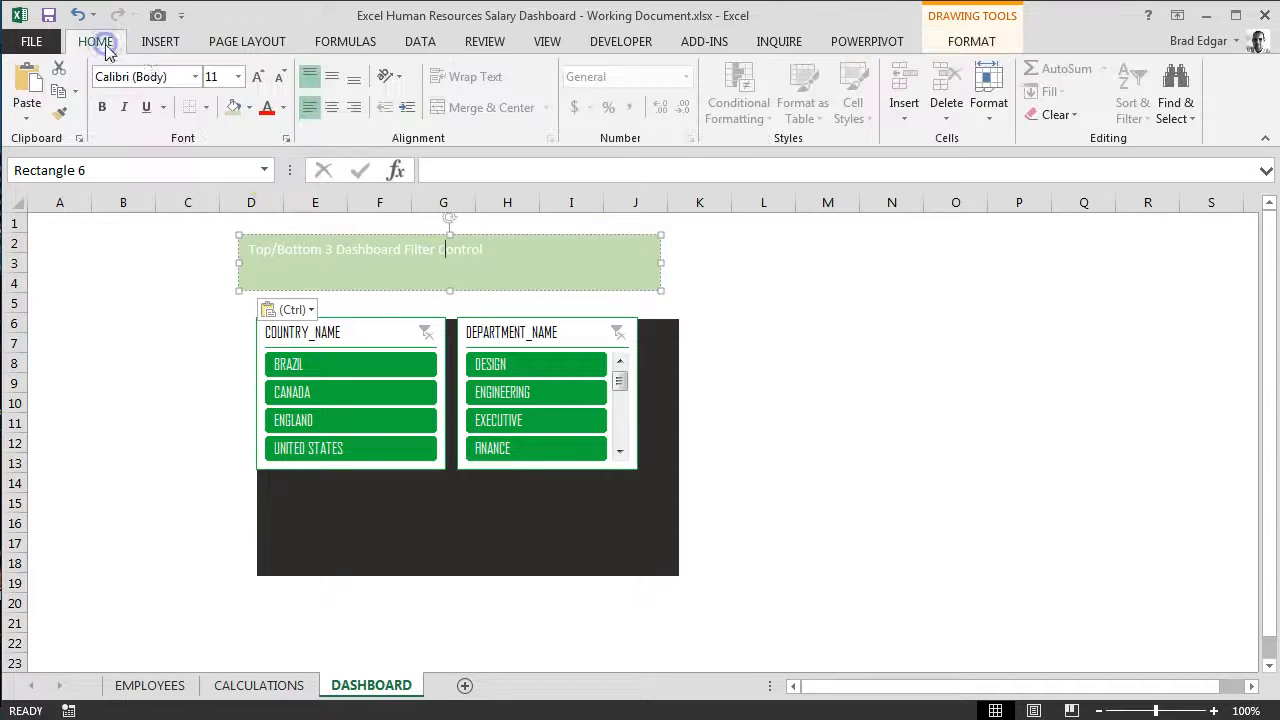
{"action": "left_click", "coordinate": [196, 77]}
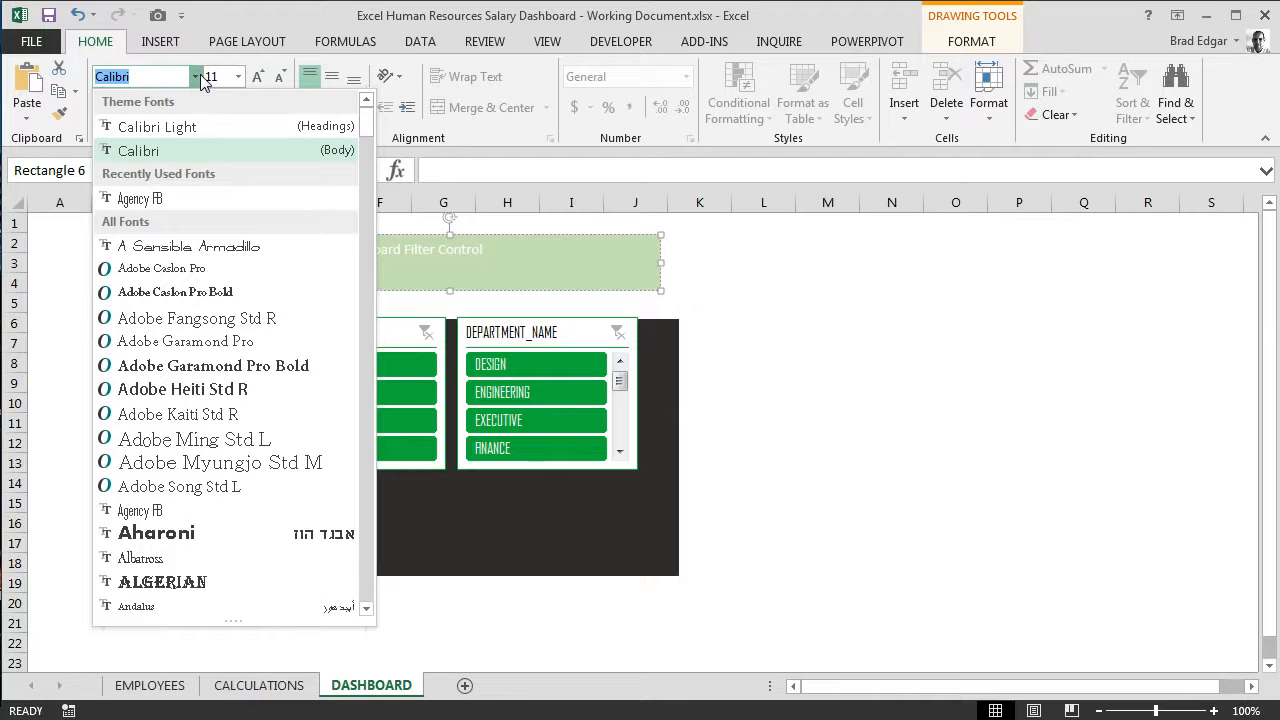
{"action": "left_click", "coordinate": [150, 198]}
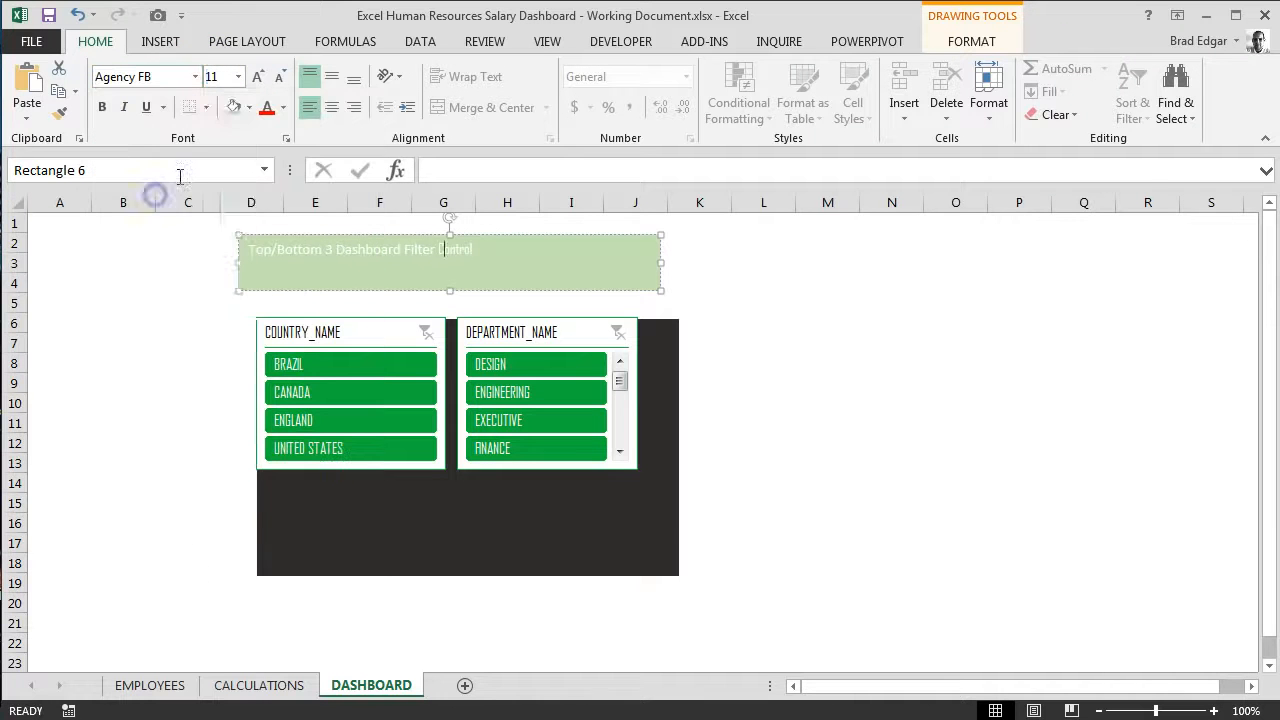
{"action": "left_click", "coordinate": [238, 77]}
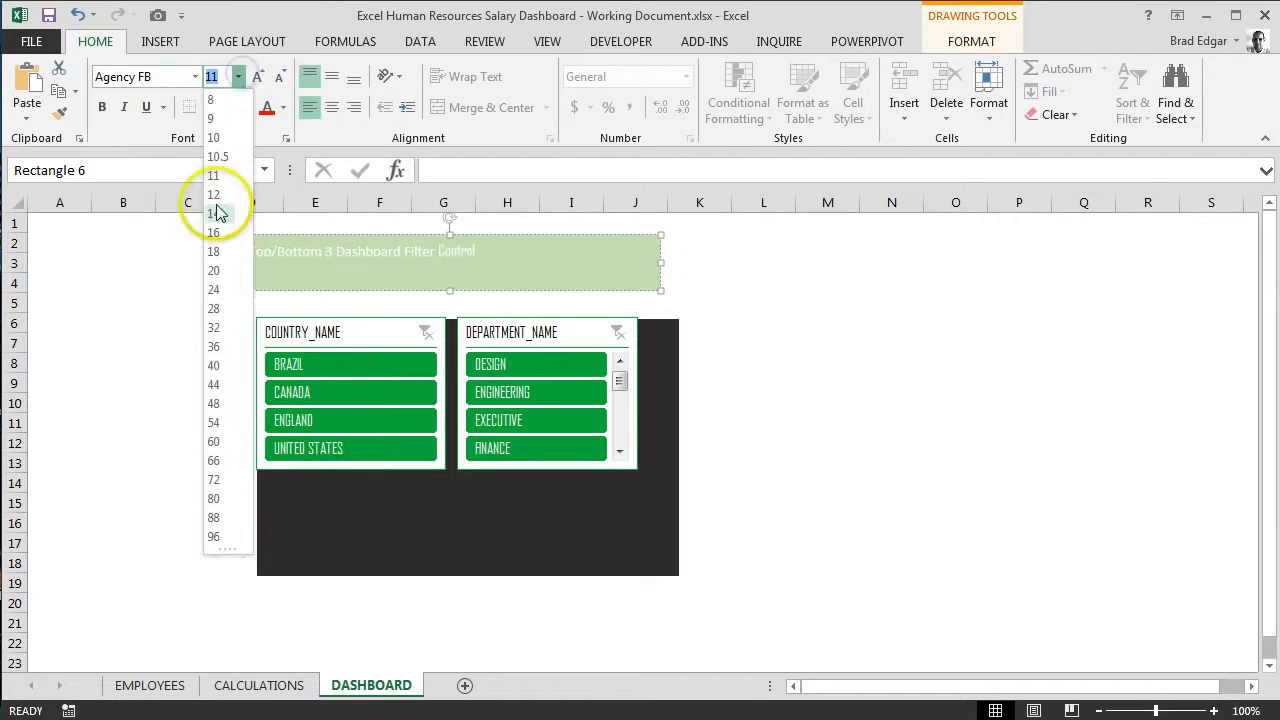
{"action": "left_click", "coordinate": [215, 254]}
Step: Set the remaining title text "Top/Bottom 3 Dashboard Filter" to Agency FB at size 18
{"action": "left_click_drag", "start_coordinate": [437, 258], "coordinate": [203, 258]}
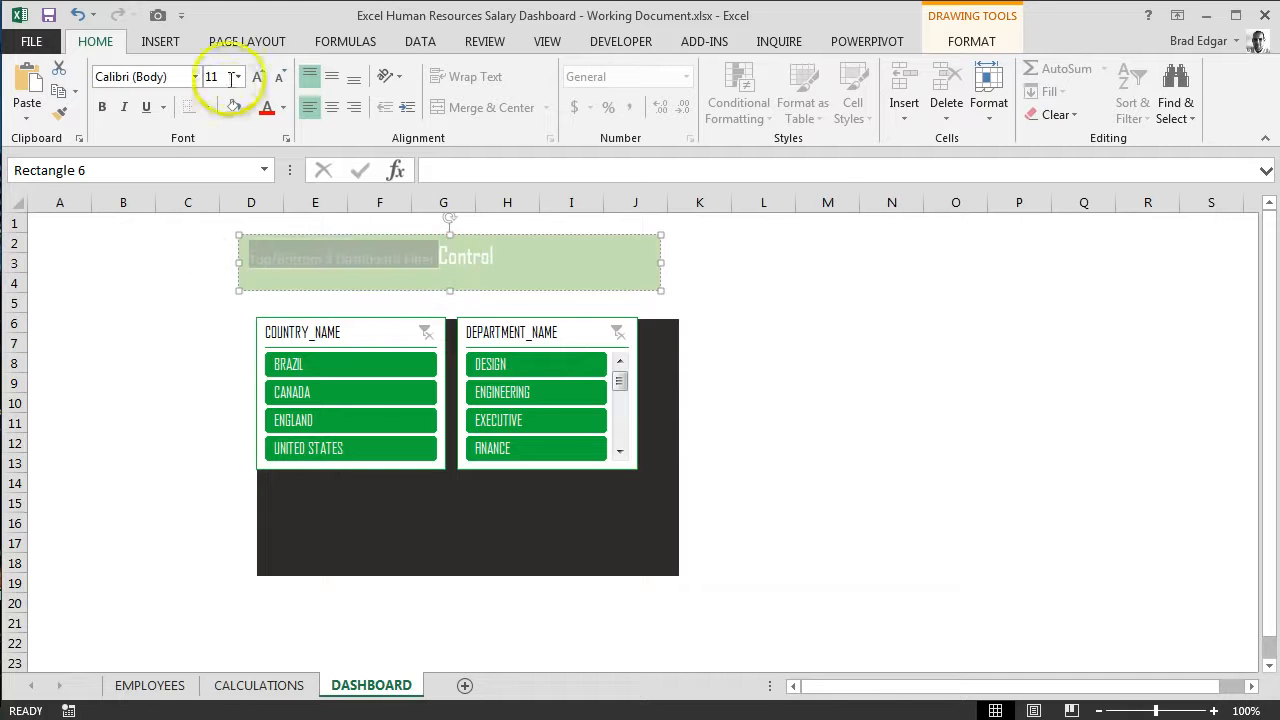
{"action": "left_click", "coordinate": [195, 77]}
{"action": "left_click", "coordinate": [180, 200]}
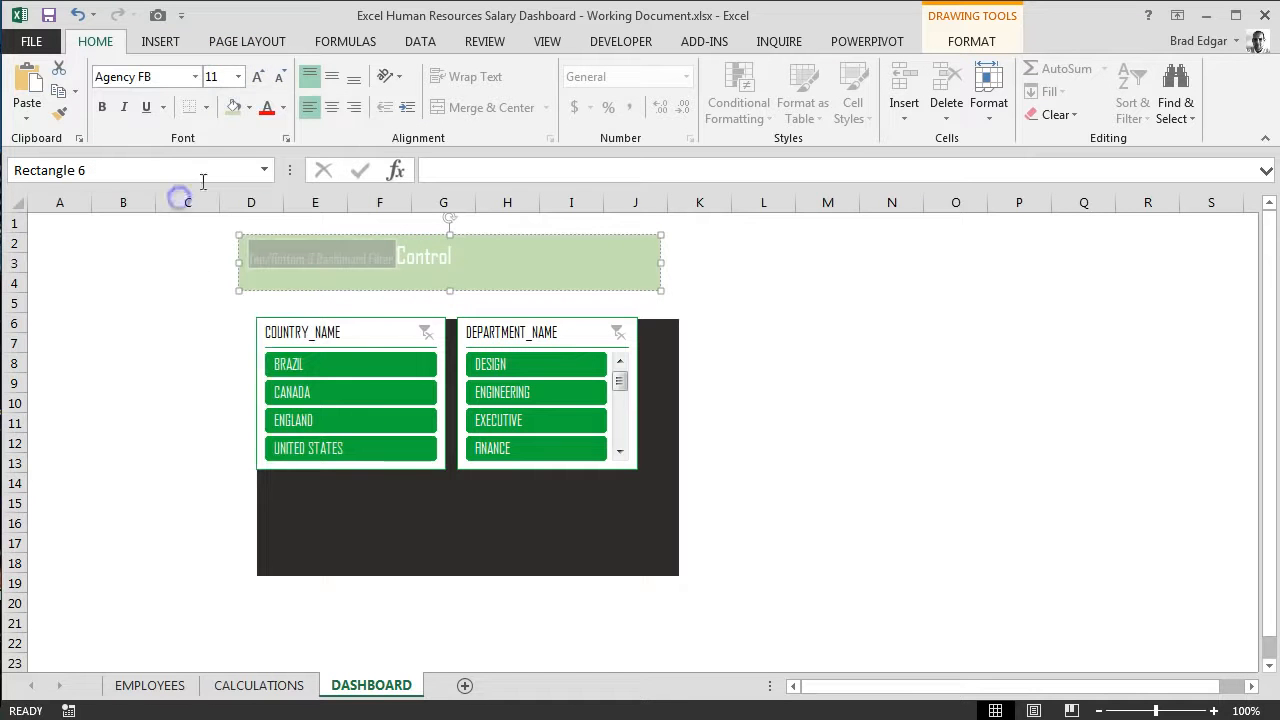
{"action": "left_click", "coordinate": [238, 77]}
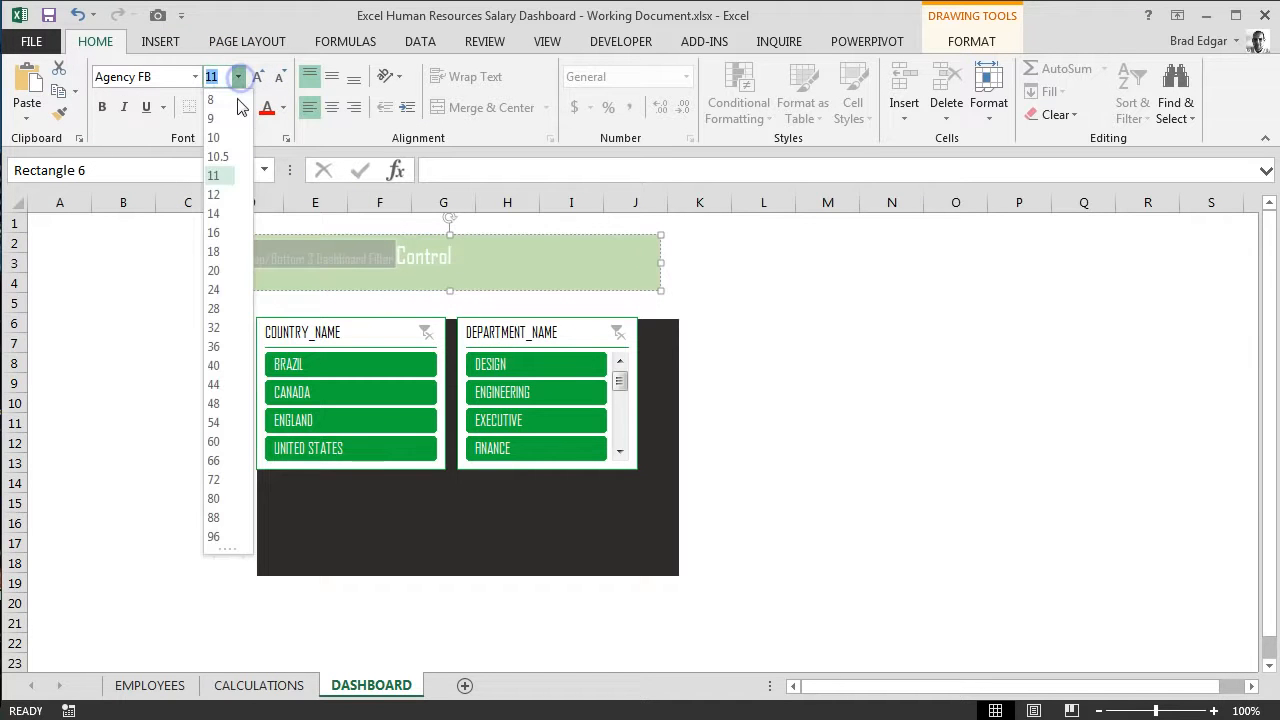
{"action": "left_click", "coordinate": [218, 251]}
{"action": "left_click", "coordinate": [755, 283]}
{"action": "left_click", "coordinate": [578, 252]}
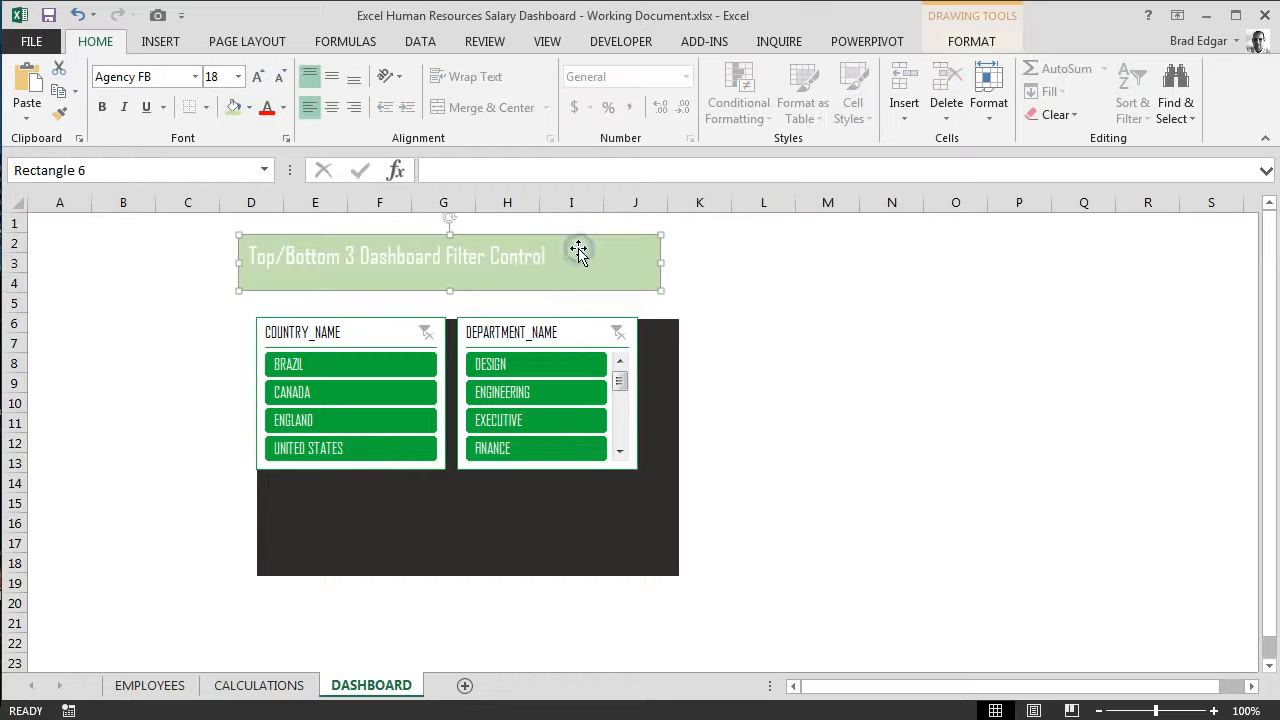
Step: Move the dark rectangle back behind the title and slicers, and remove the header shape's light green fill
{"action": "left_click_drag", "start_coordinate": [551, 540], "coordinate": [534, 450]}
{"action": "left_click", "coordinate": [566, 288]}
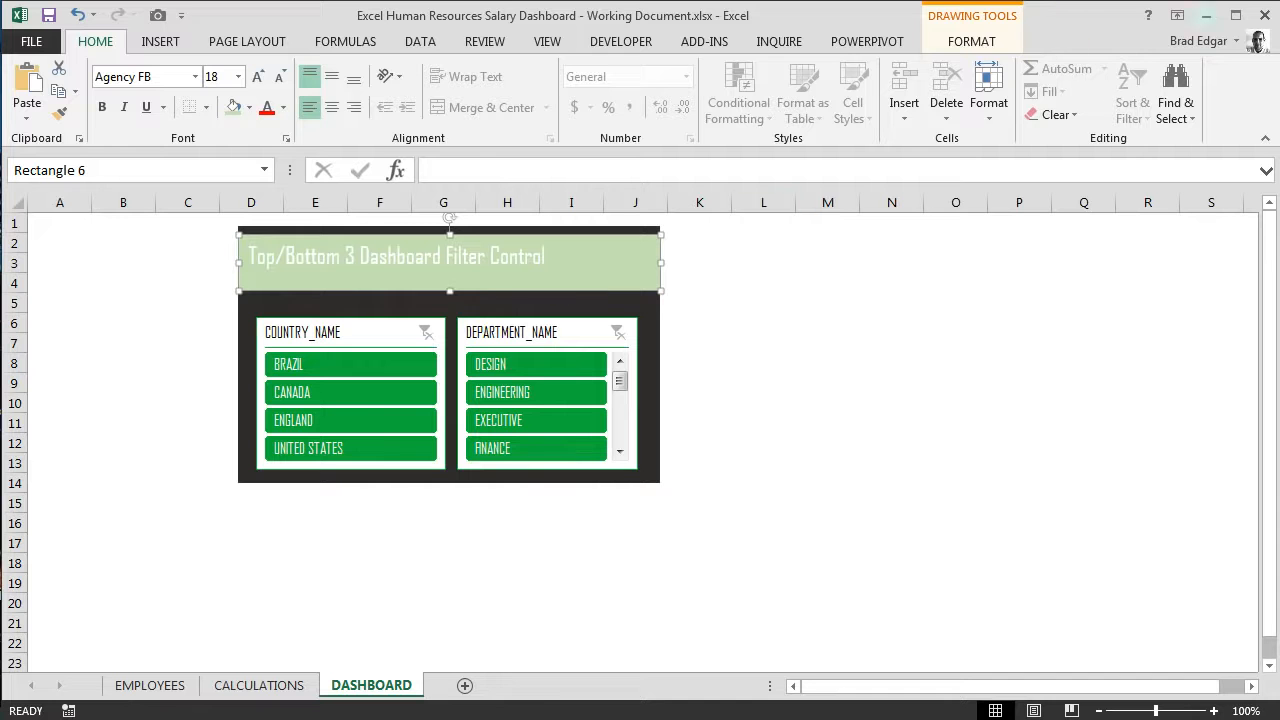
{"action": "left_click", "coordinate": [993, 45]}
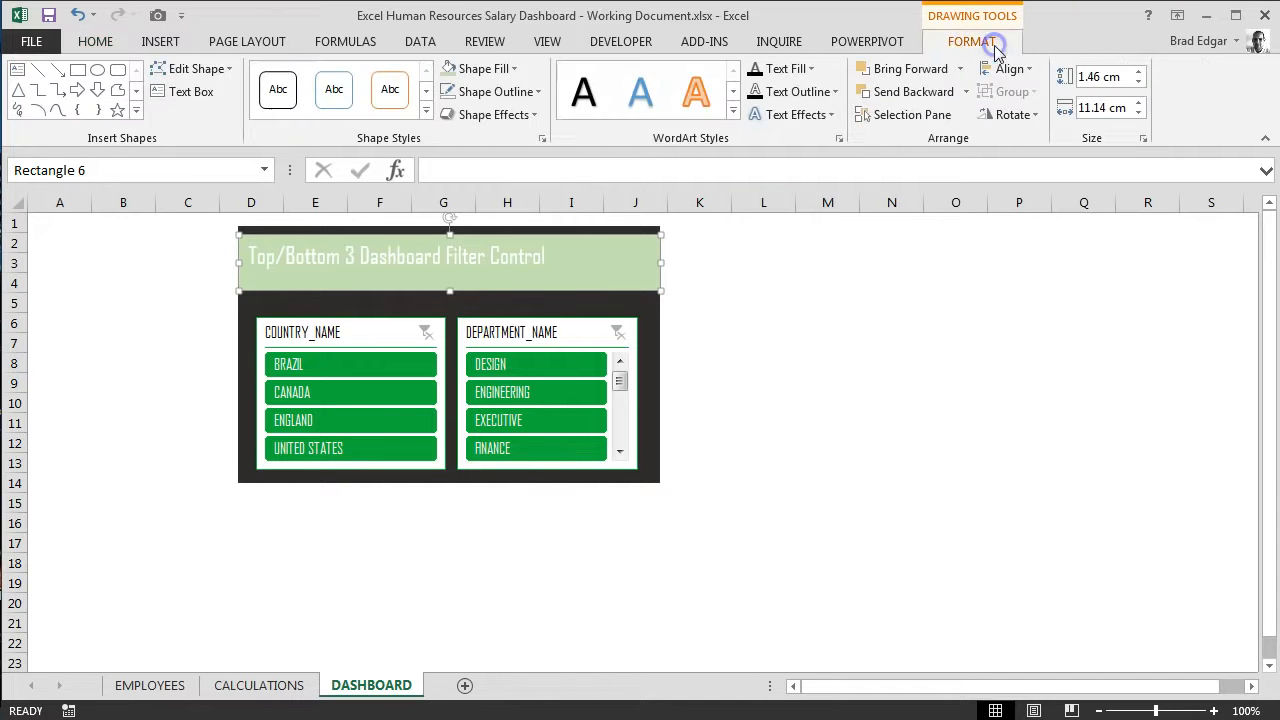
{"action": "left_click", "coordinate": [512, 68]}
{"action": "left_click", "coordinate": [485, 307]}
{"action": "left_click", "coordinate": [854, 363]}
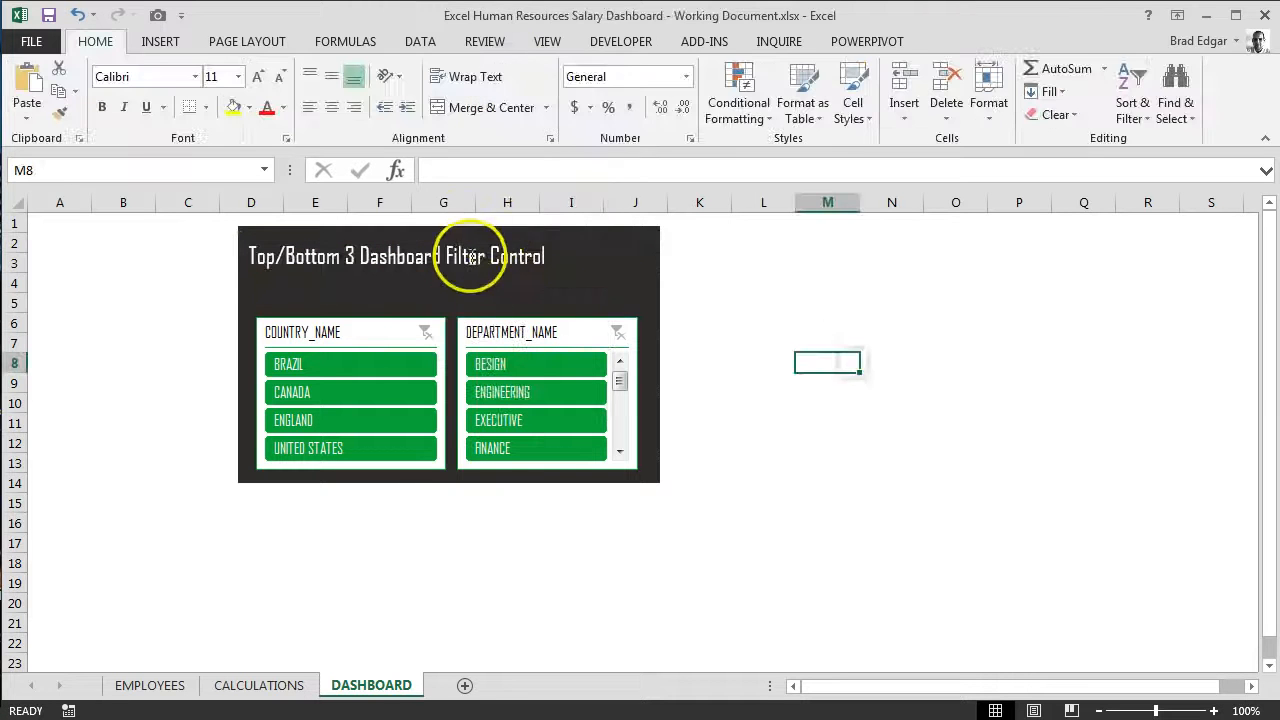
Step: Move both slicers up to just beneath the title, and raise the dark rectangle's lower edge to about row 12
{"action": "left_click", "coordinate": [474, 262]}
{"action": "left_click_drag", "start_coordinate": [390, 334], "coordinate": [386, 294]}
{"action": "left_click_drag", "start_coordinate": [530, 334], "coordinate": [530, 289]}
{"action": "left_click", "coordinate": [474, 460]}
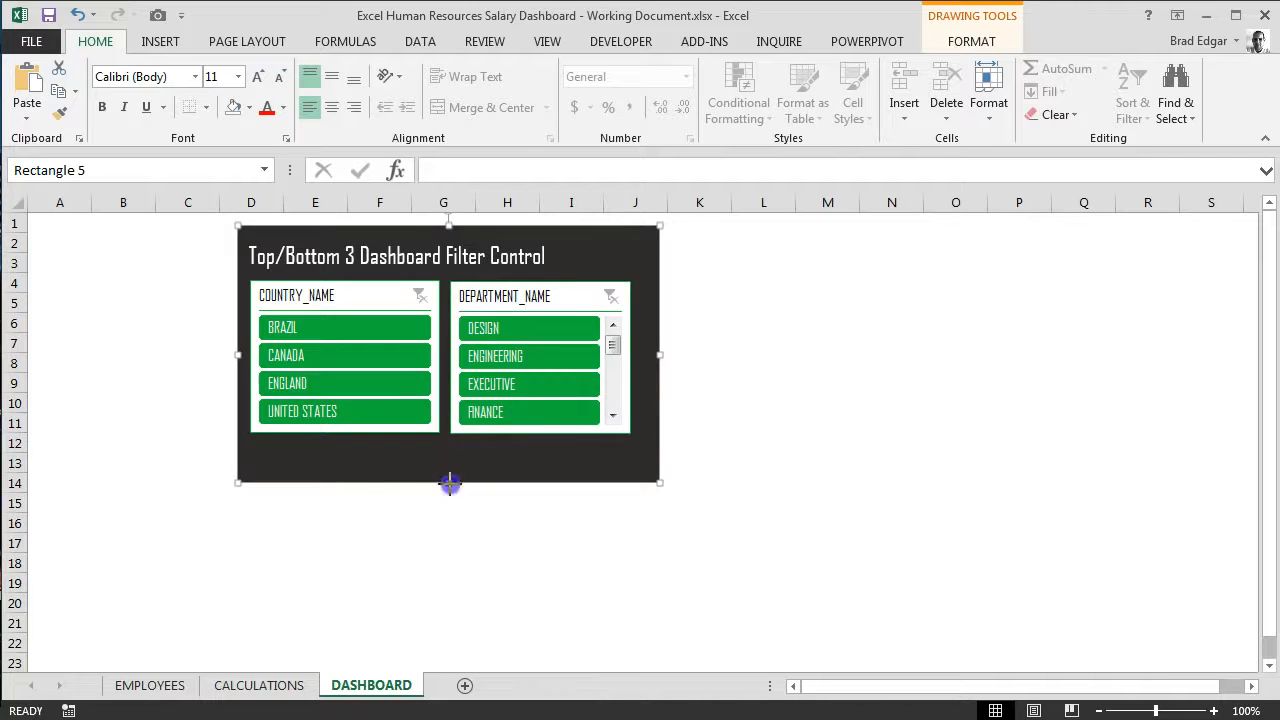
{"action": "left_click_drag", "start_coordinate": [450, 483], "coordinate": [449, 448]}
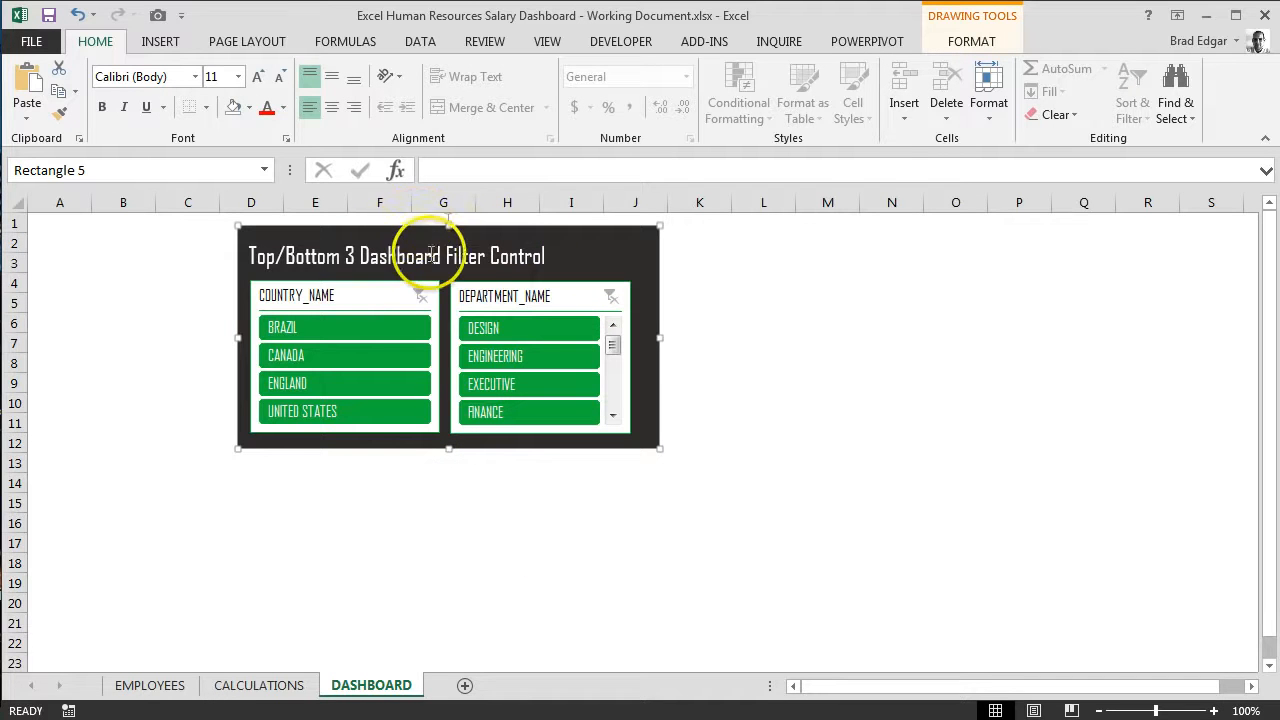
Step: Group the dark rectangle, the title shape and both slicers into one object
{"action": "left_click", "coordinate": [475, 257], "text": "shift"}
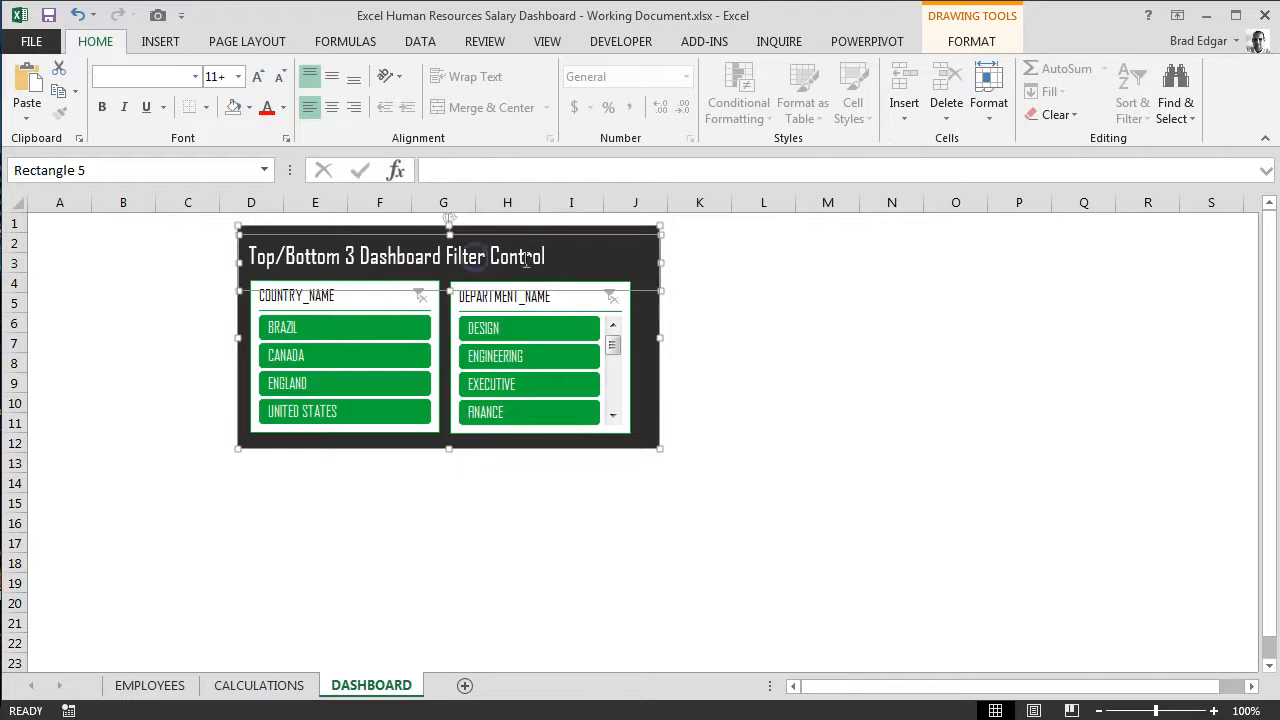
{"action": "left_click", "coordinate": [619, 378]}
{"action": "left_click", "coordinate": [625, 352], "text": "shift"}
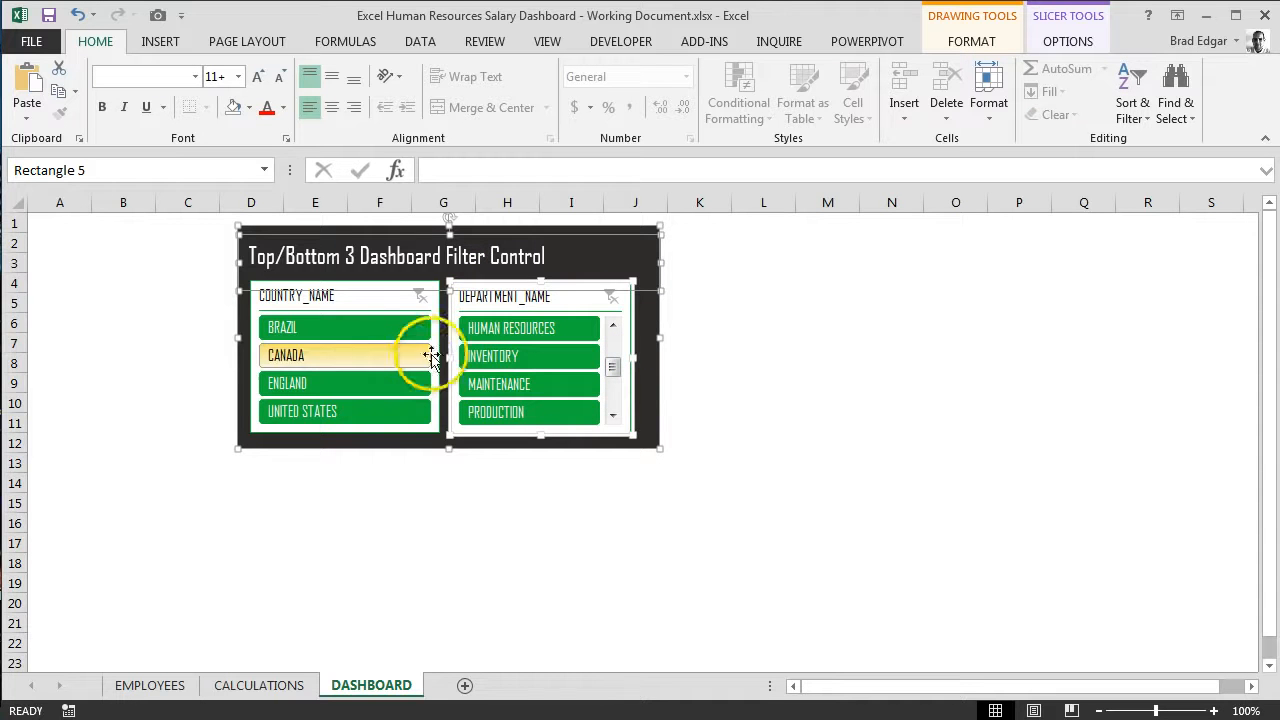
{"action": "left_click", "coordinate": [437, 352], "text": "shift"}
{"action": "right_click", "coordinate": [440, 356]}
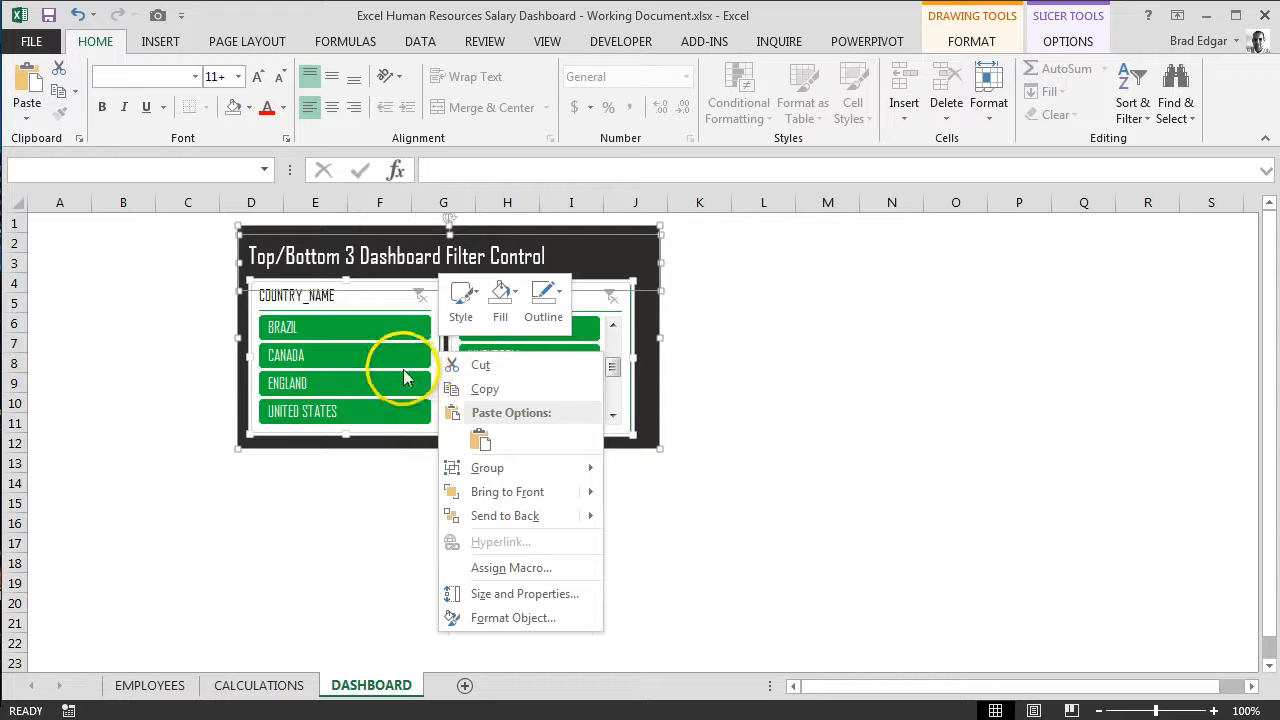
{"action": "mouse_move", "coordinate": [482, 470]}
{"action": "left_click", "coordinate": [675, 474]}
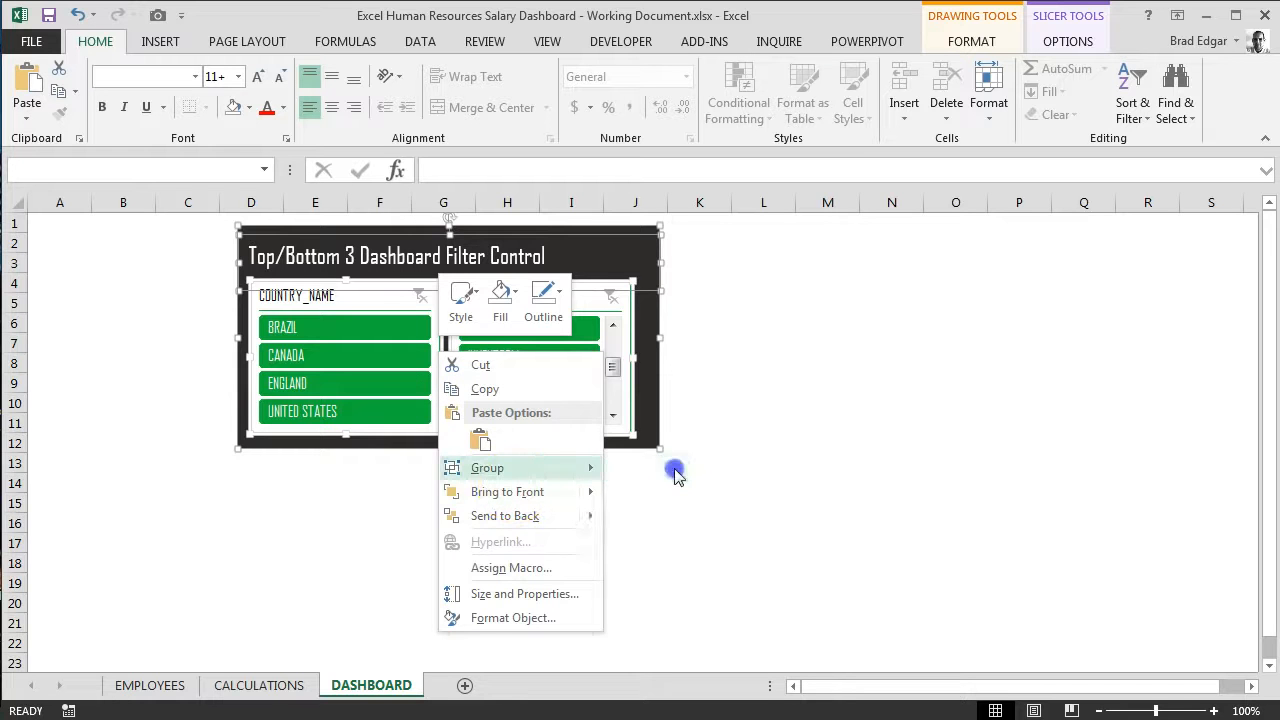
{"action": "left_click", "coordinate": [729, 517]}
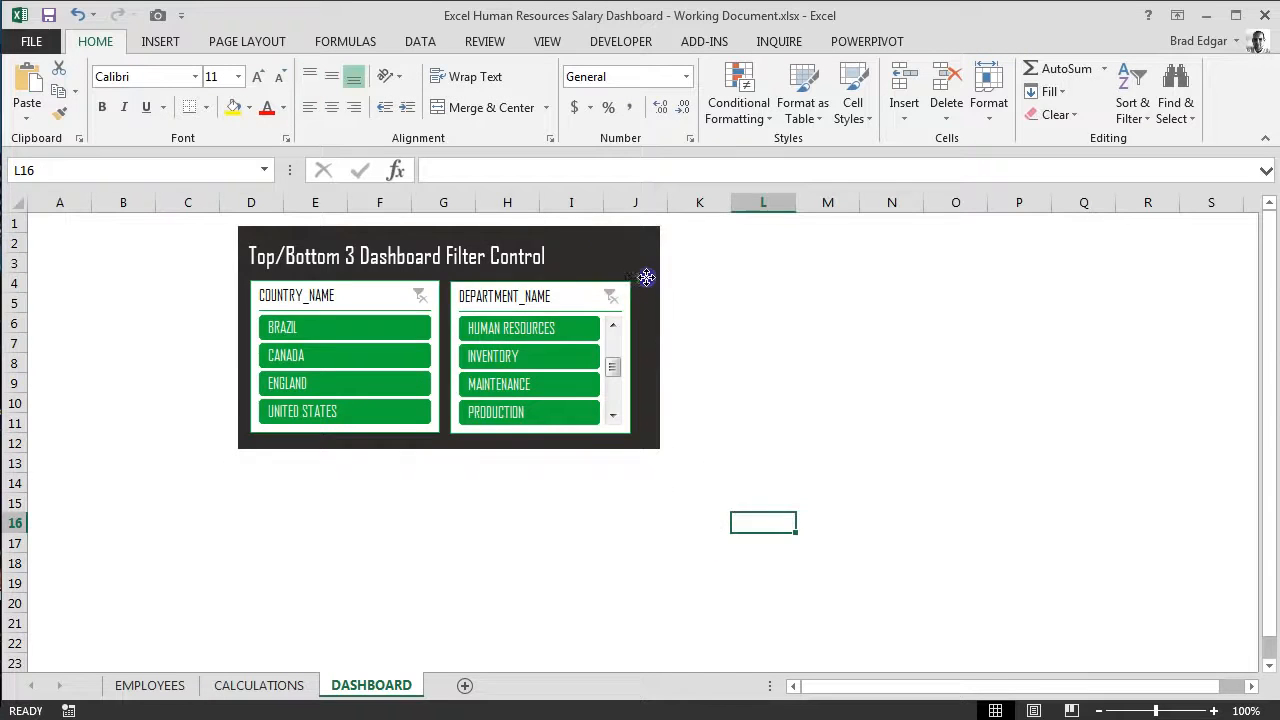
Step: Move the grouped filter panel slightly so its dark background spans about rows 3 to 13
{"action": "left_click_drag", "start_coordinate": [646, 277], "coordinate": [609, 270]}
{"action": "left_click", "coordinate": [747, 439]}
{"action": "left_click", "coordinate": [789, 406]}
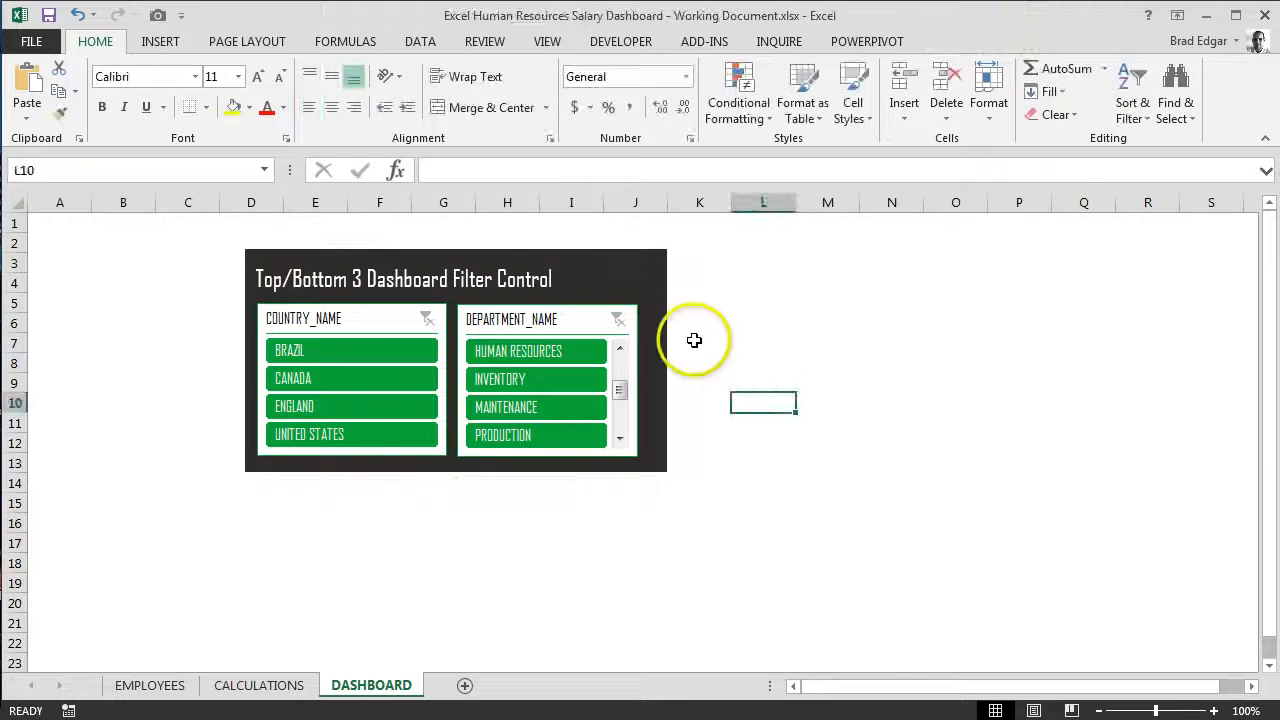
Step: Turn off showing items deleted from the data source in the DEPARTMENT_NAME slicer's settings
{"action": "left_click", "coordinate": [610, 273]}
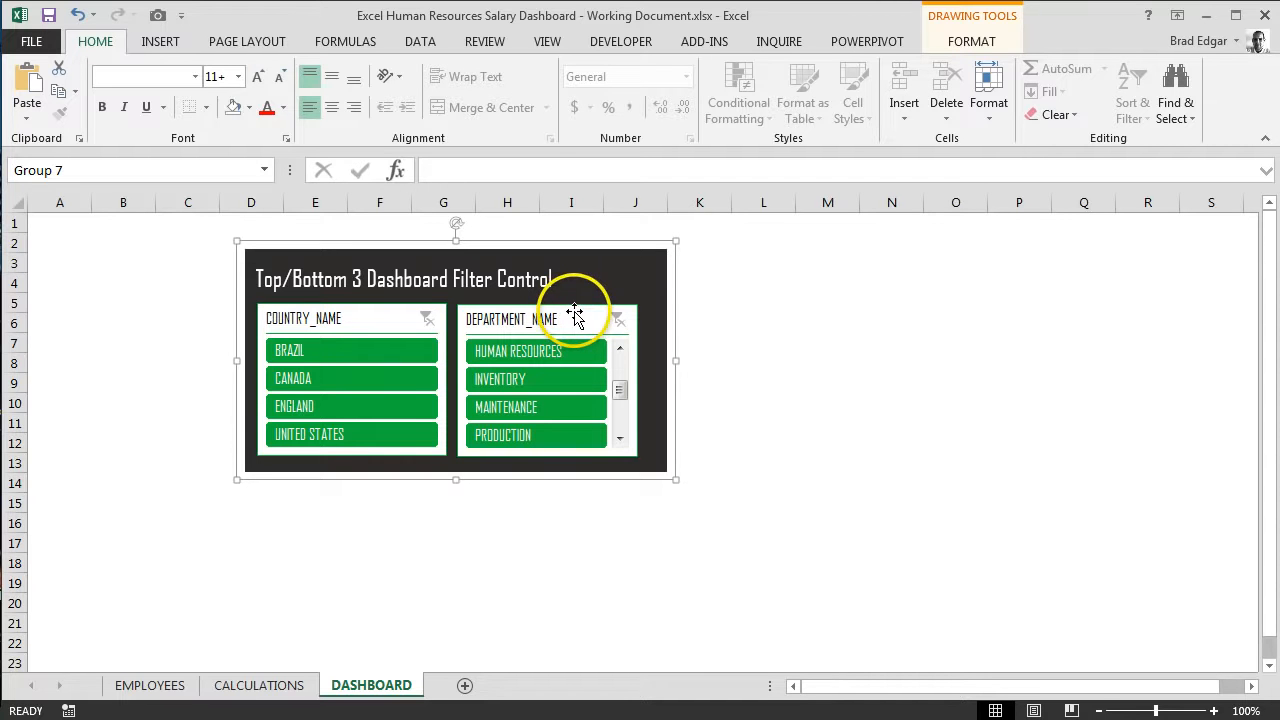
{"action": "left_click", "coordinate": [575, 316]}
{"action": "right_click", "coordinate": [575, 316]}
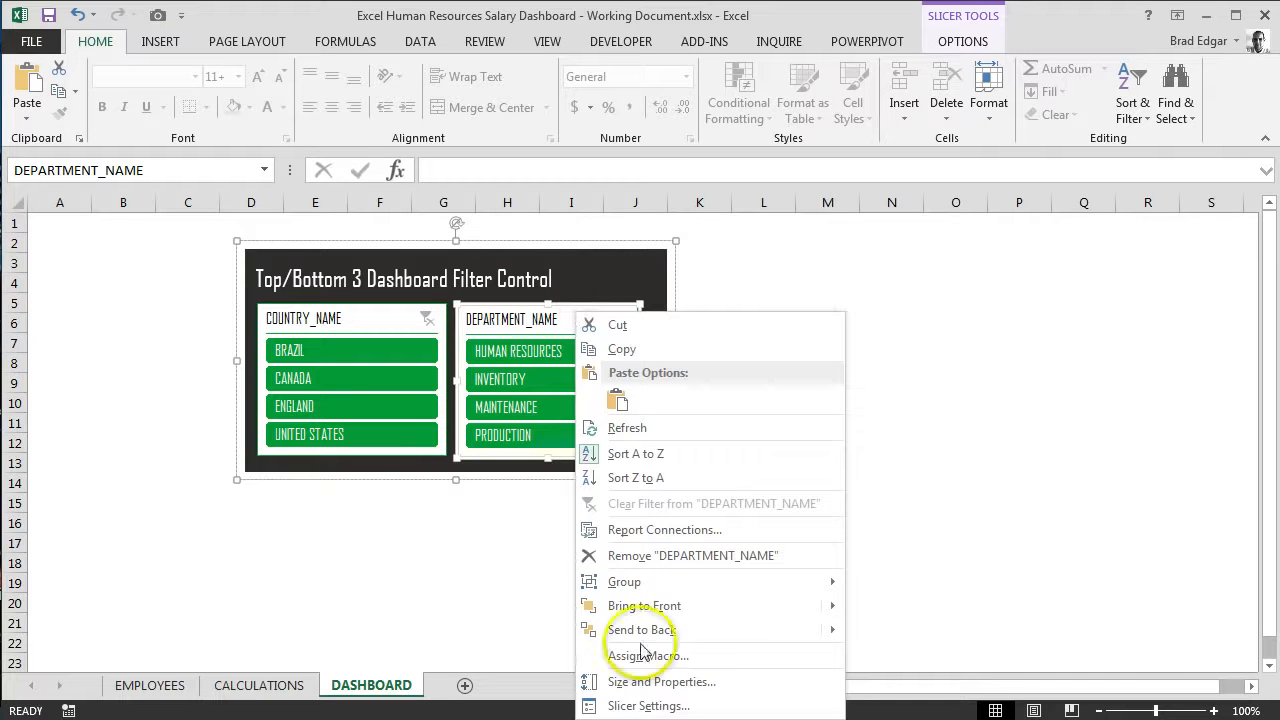
{"action": "left_click", "coordinate": [667, 706]}
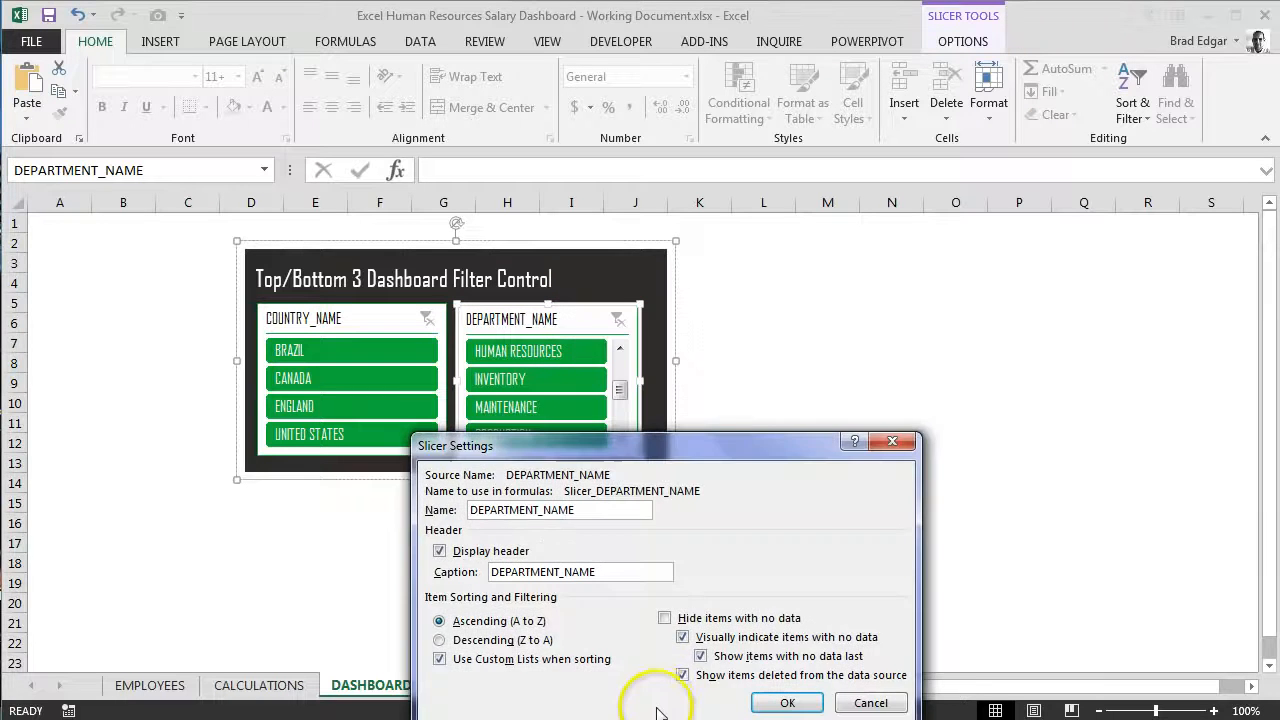
{"action": "left_click_drag", "start_coordinate": [675, 445], "coordinate": [585, 294]}
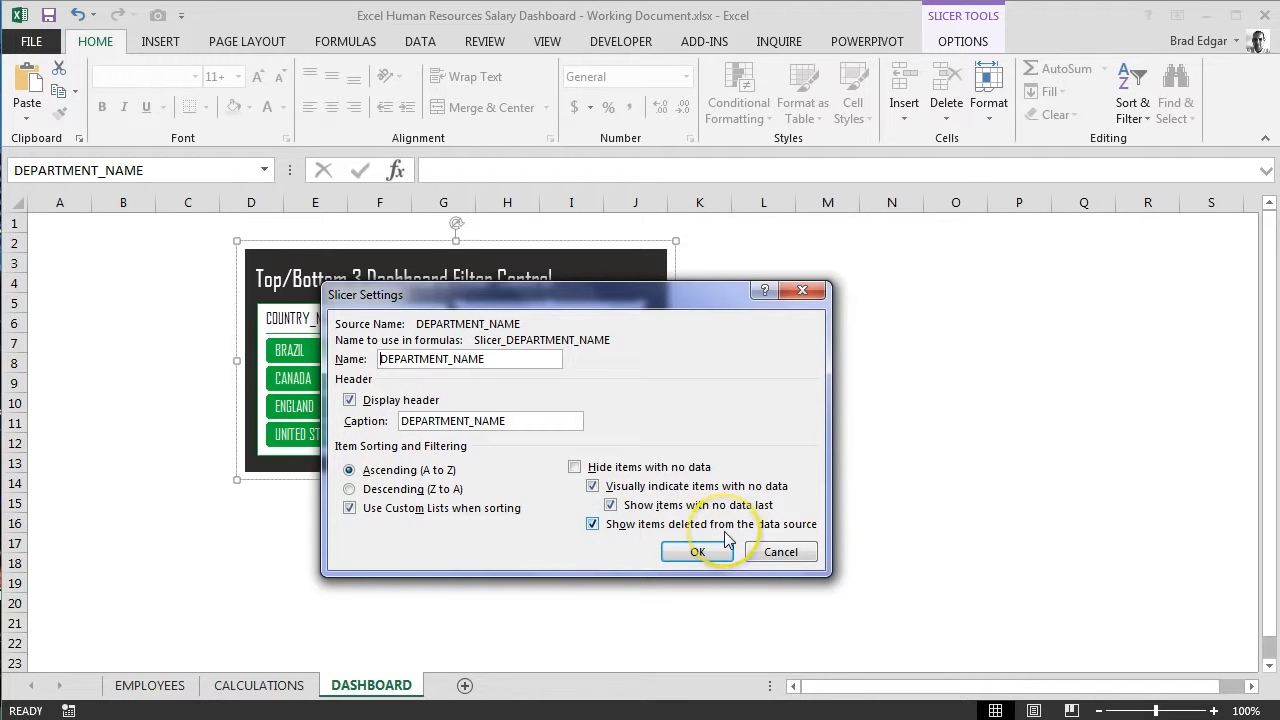
{"action": "left_click", "coordinate": [594, 526]}
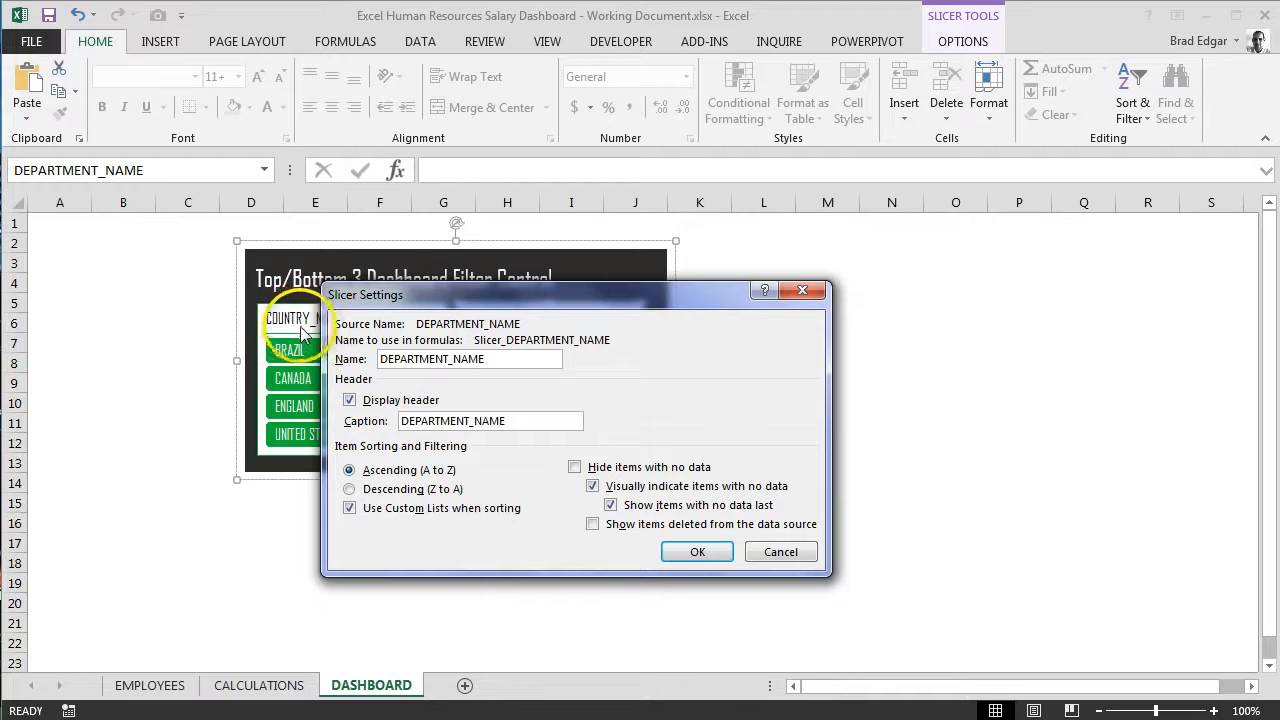
{"action": "left_click", "coordinate": [700, 550]}
Step: Review the item sorting and filtering options in the COUNTRY_NAME slicer's settings
{"action": "left_click", "coordinate": [394, 313]}
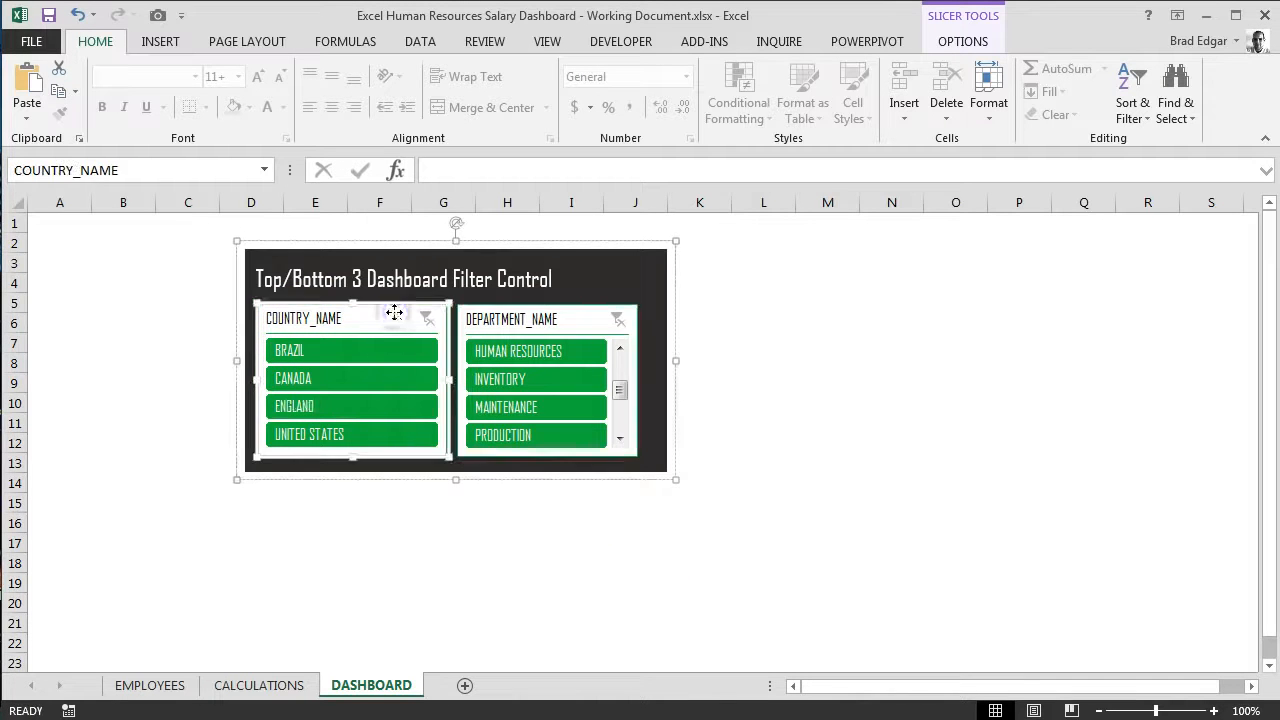
{"action": "right_click", "coordinate": [394, 313]}
{"action": "left_click", "coordinate": [487, 704]}
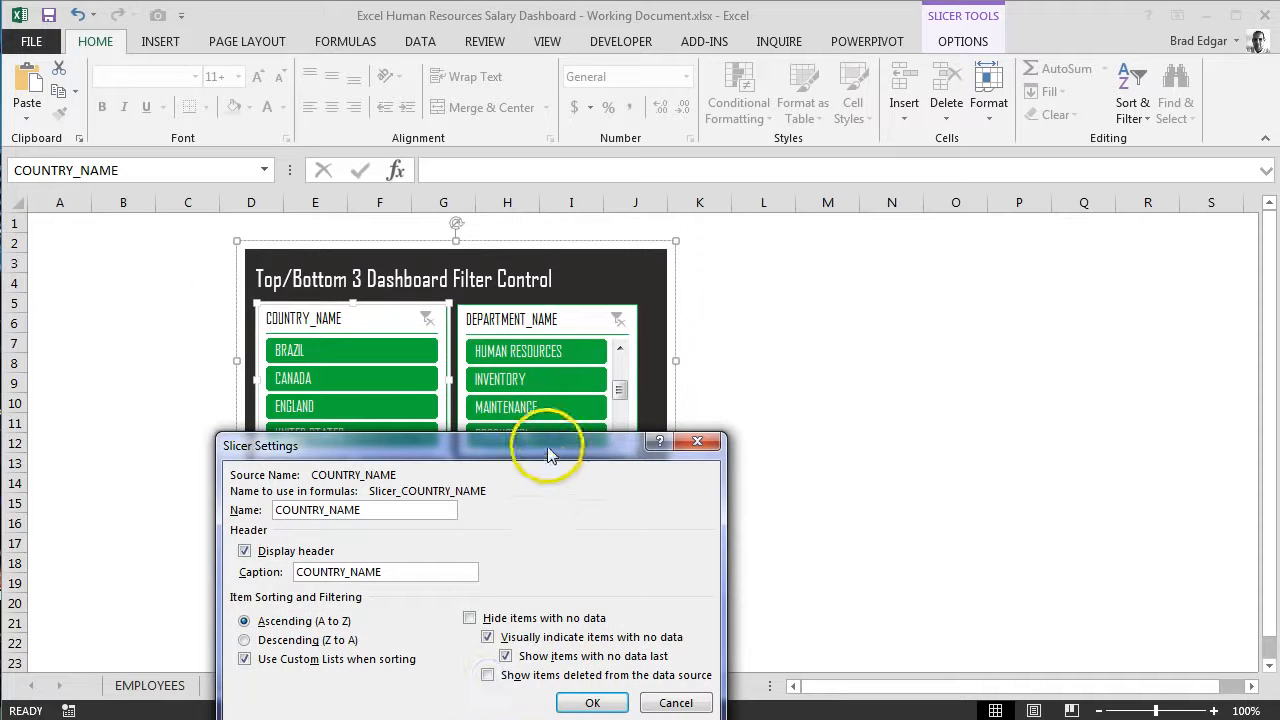
{"action": "left_click_drag", "start_coordinate": [548, 453], "coordinate": [535, 288]}
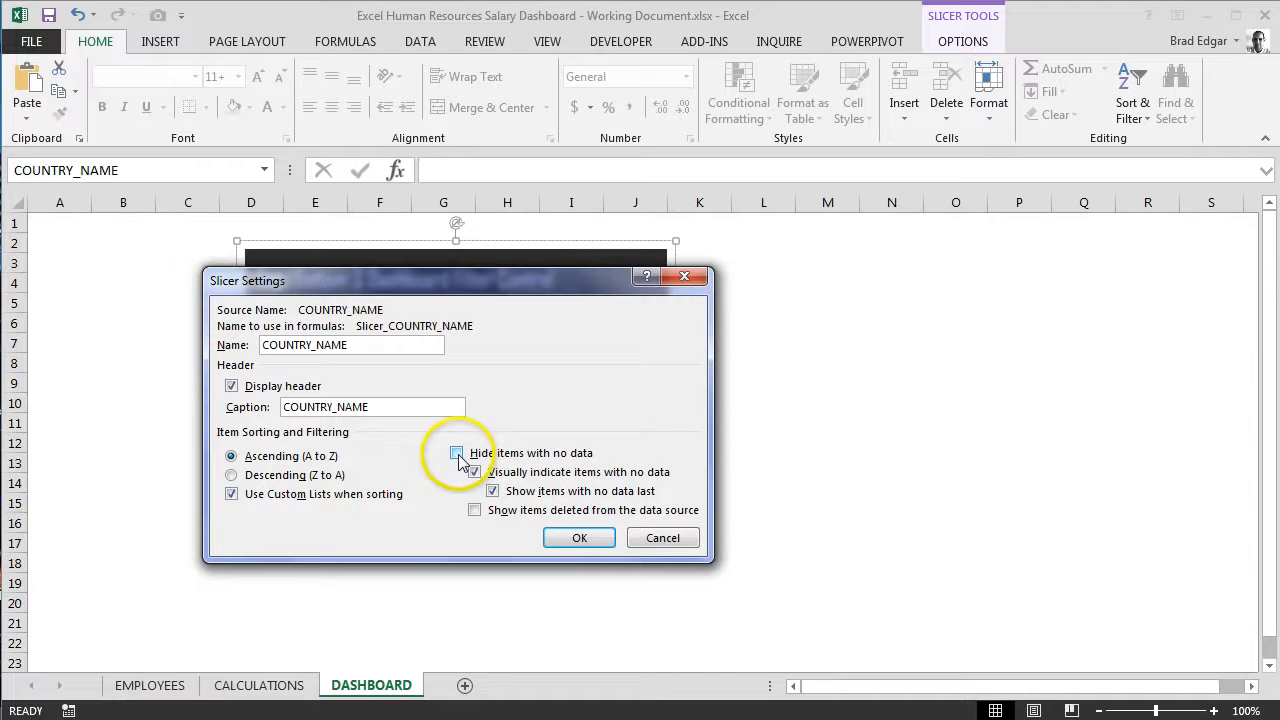
{"action": "left_click_drag", "start_coordinate": [564, 292], "coordinate": [890, 290]}
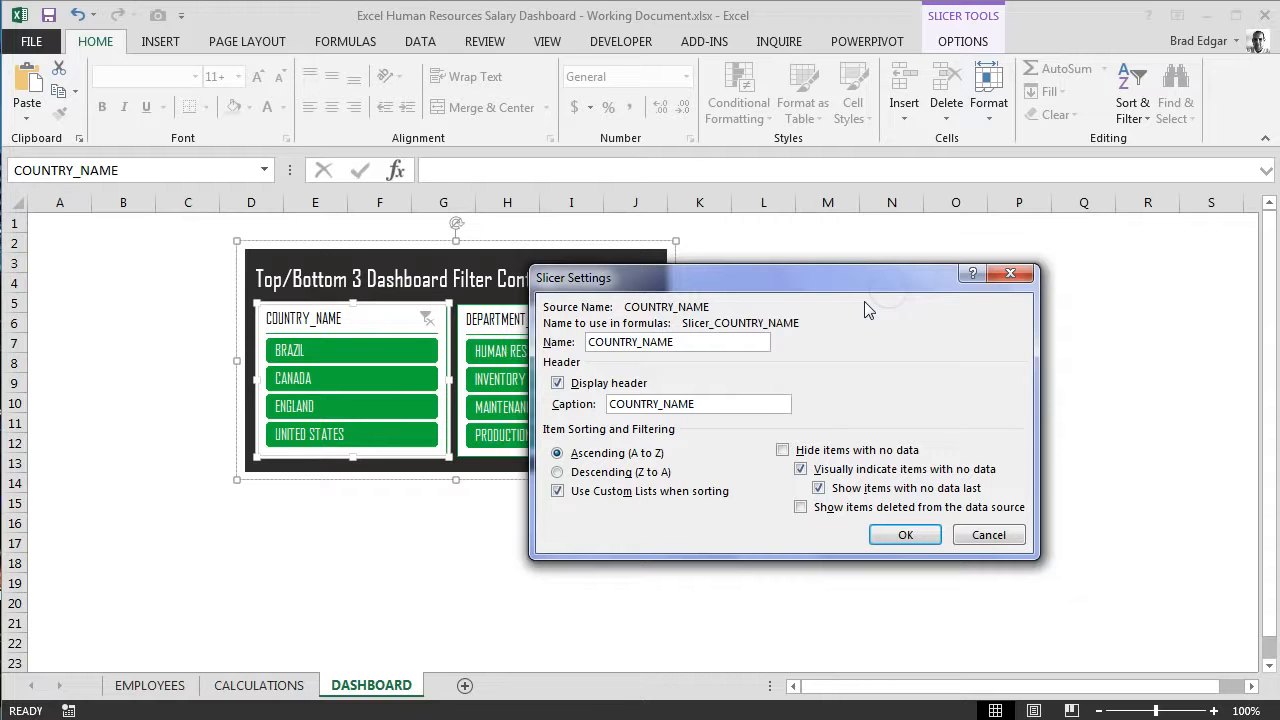
{"action": "left_click_drag", "start_coordinate": [808, 286], "coordinate": [649, 244]}
{"action": "left_click", "coordinate": [712, 511]}
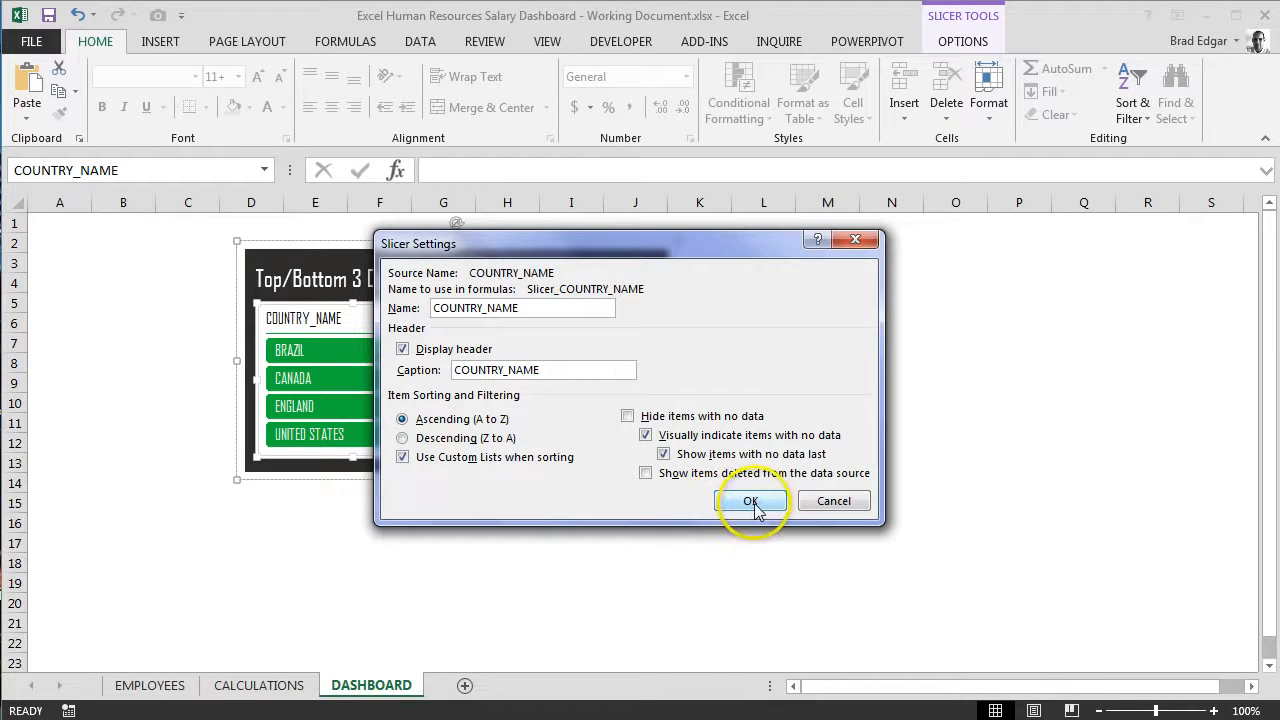
{"action": "left_click", "coordinate": [752, 503]}
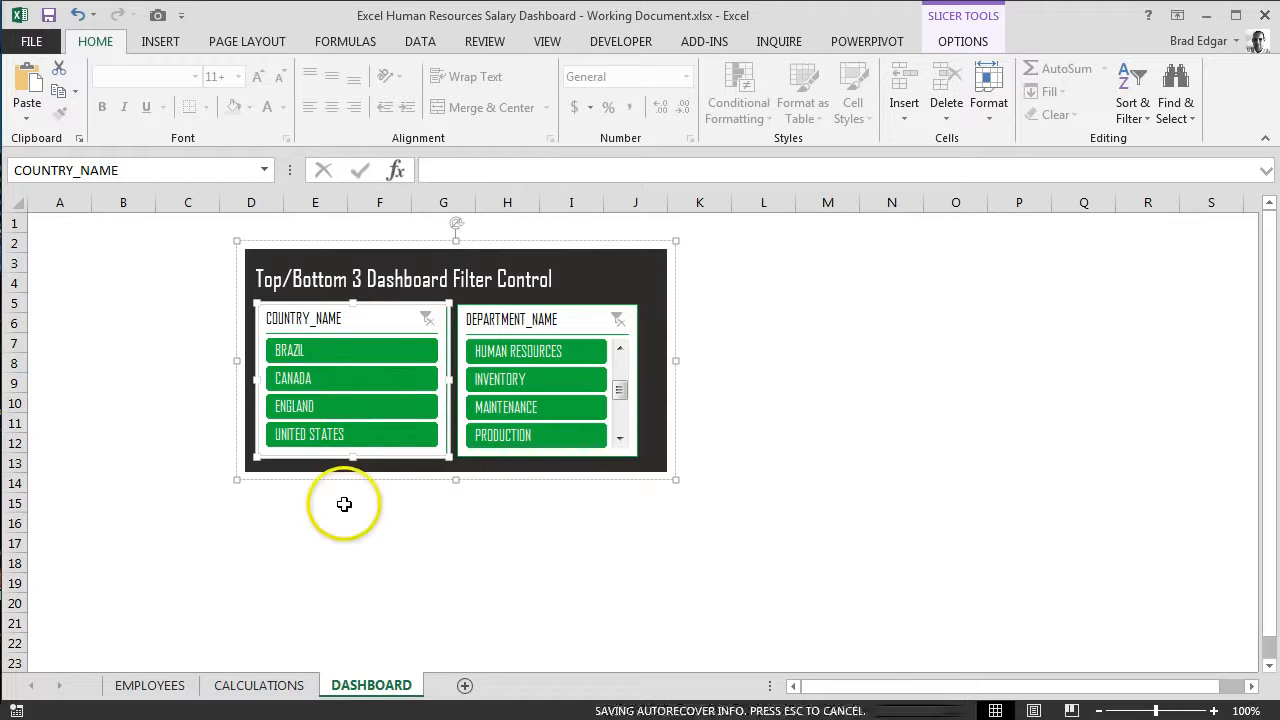
Step: Filter the COUNTRY_NAME slicer to CANADA and autofit the EMP SALARY column on the CALCULATIONS sheet
{"action": "left_click", "coordinate": [395, 382]}
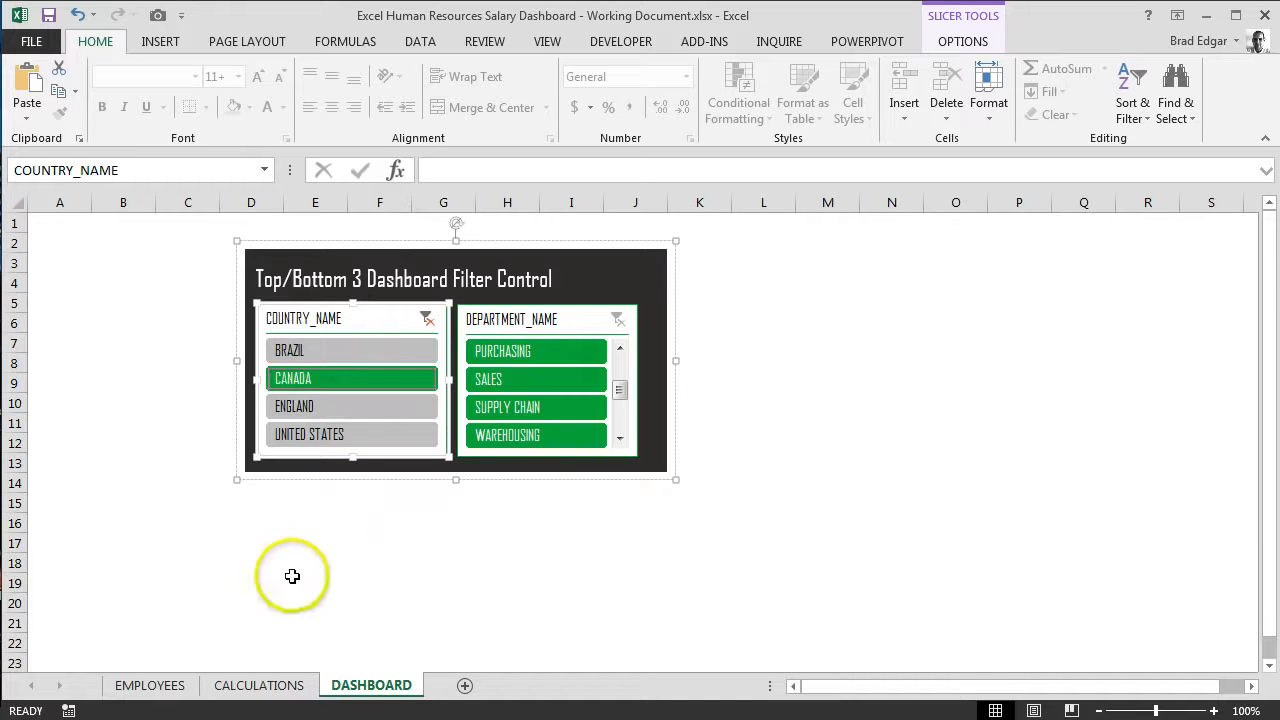
{"action": "left_click", "coordinate": [288, 688]}
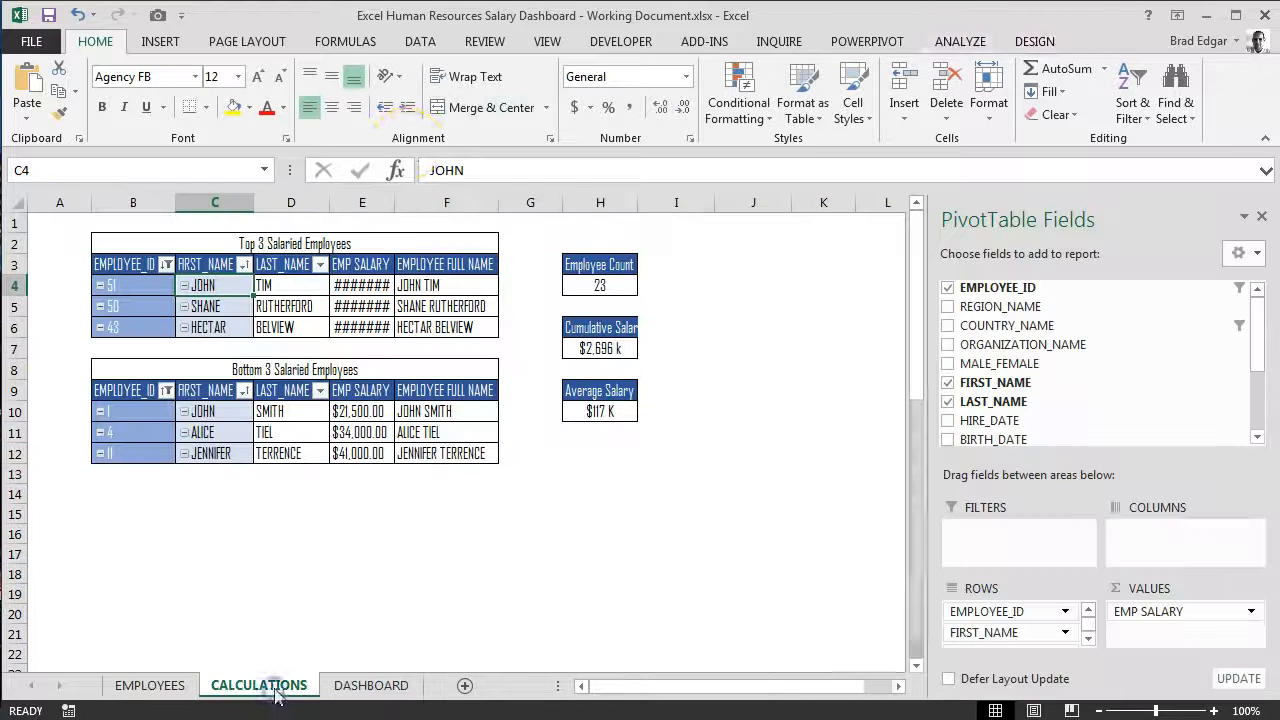
{"action": "double_click", "coordinate": [395, 202]}
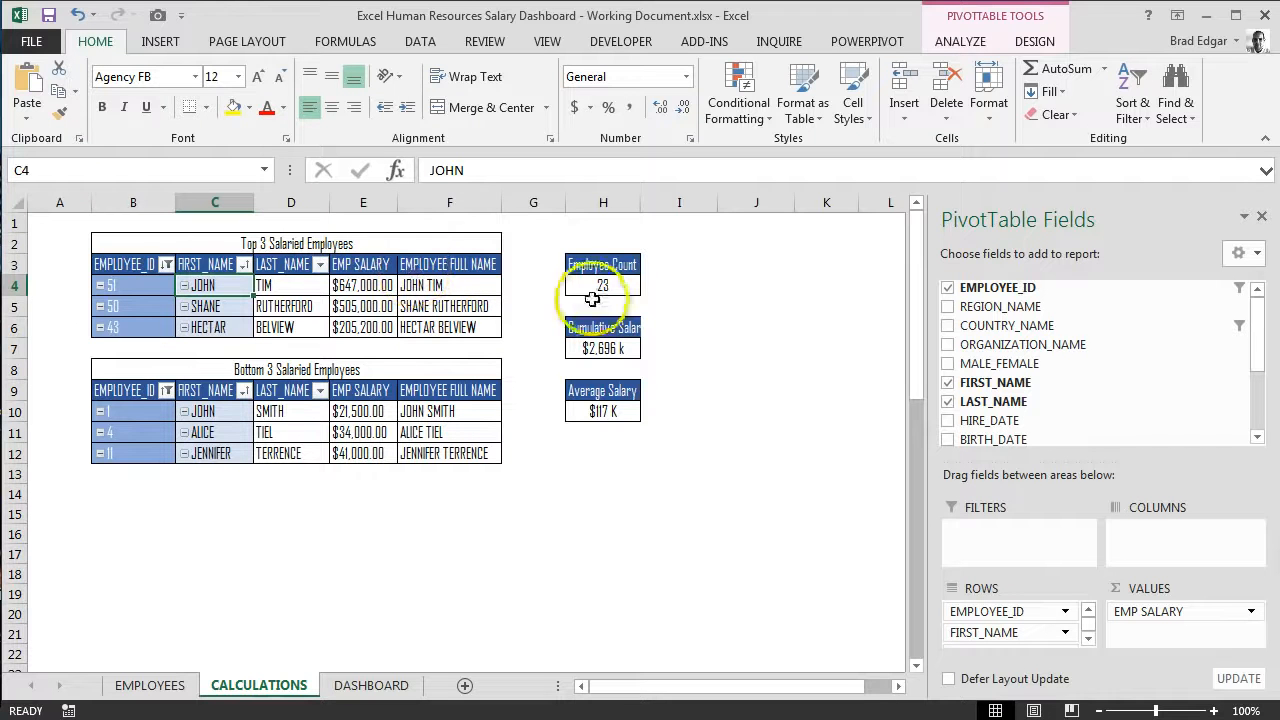
Step: Filter the dashboard by BRAZIL, ENGLAND and finally UNITED STATES, and check the pivot tables on the CALCULATIONS sheet
{"action": "left_click", "coordinate": [371, 685]}
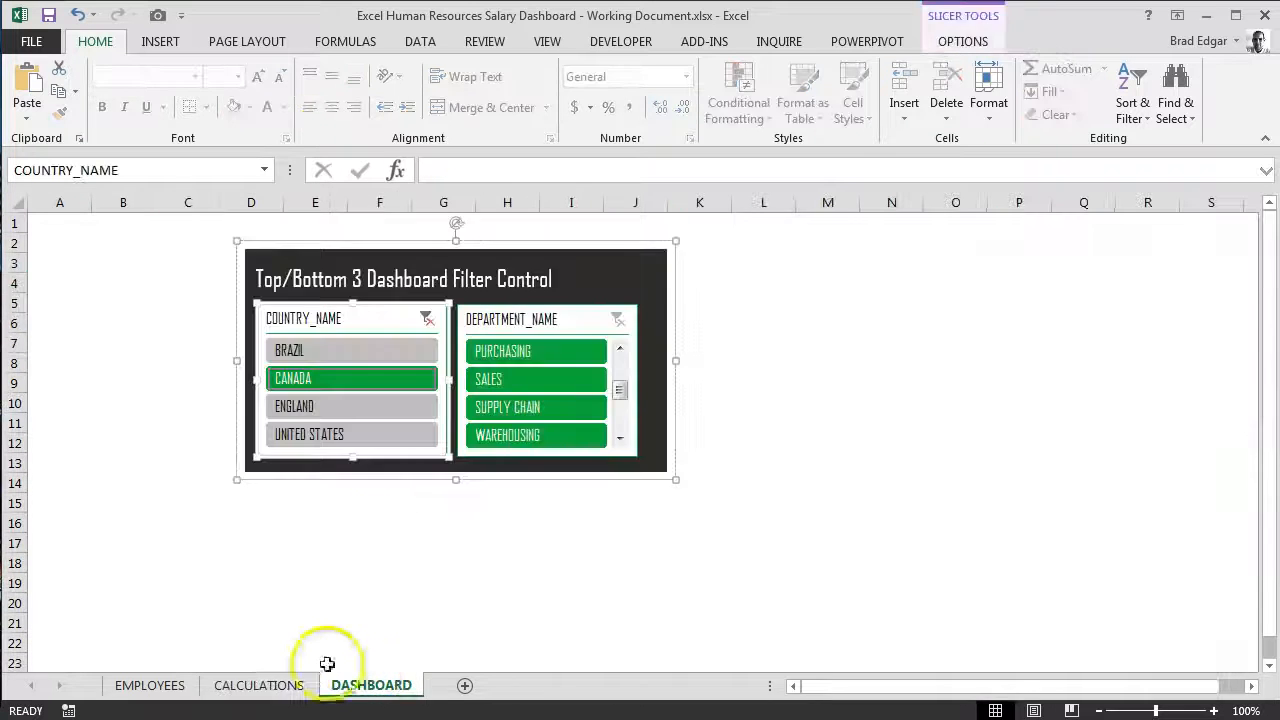
{"action": "left_click", "coordinate": [362, 350]}
{"action": "left_click", "coordinate": [352, 410]}
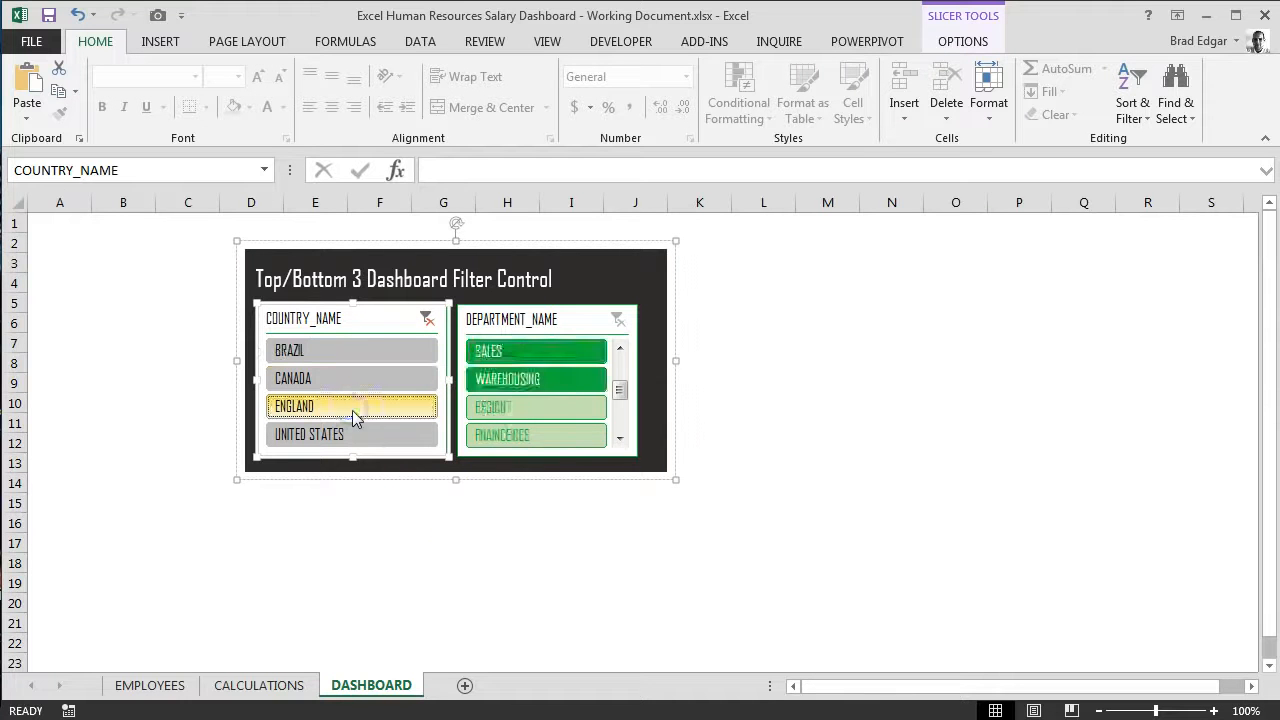
{"action": "left_click", "coordinate": [402, 434]}
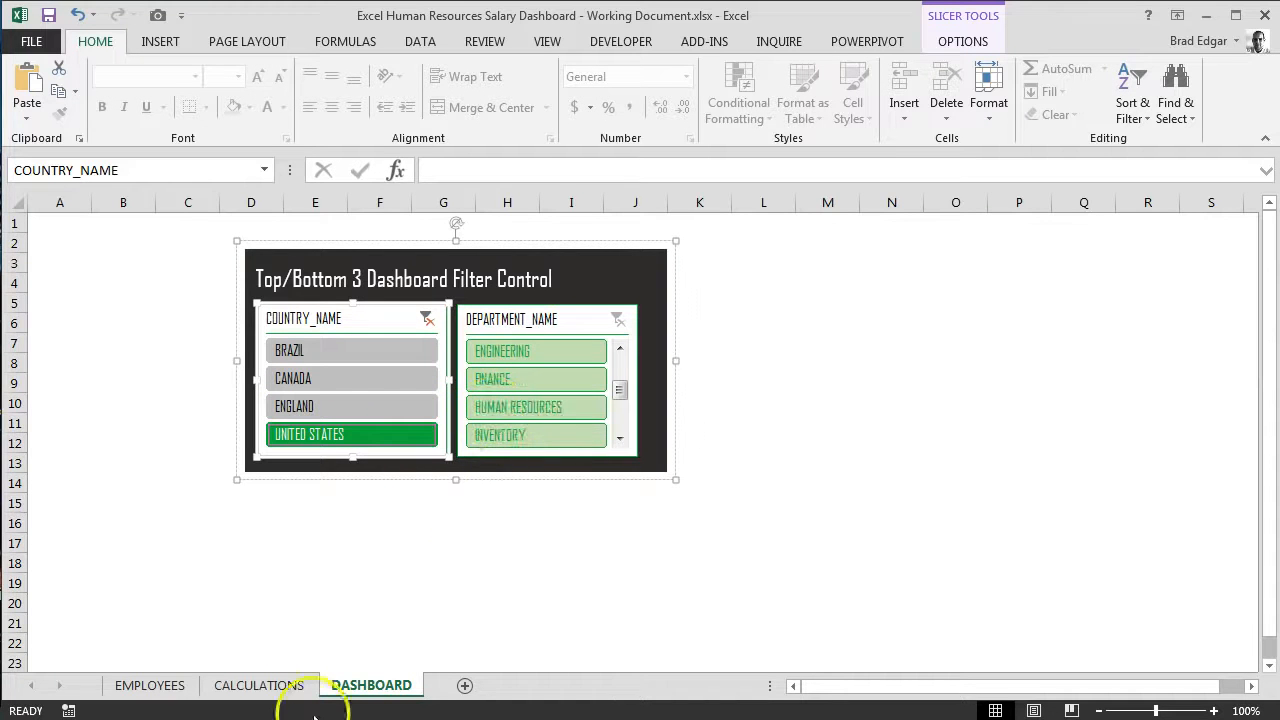
{"action": "left_click", "coordinate": [259, 685]}
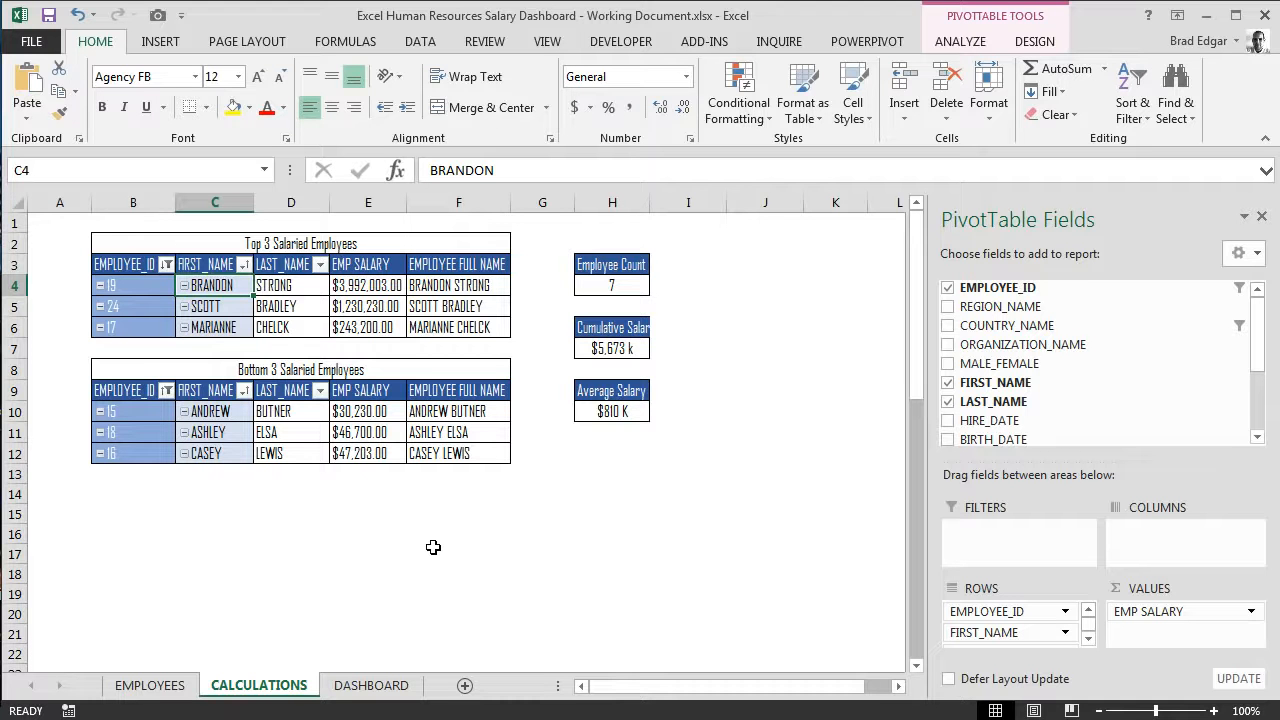
Step: Check the defined names of the first top salary, first top full name and employee count cells on the CALCULATIONS sheet
{"action": "left_click", "coordinate": [388, 685]}
{"action": "left_click", "coordinate": [372, 290]}
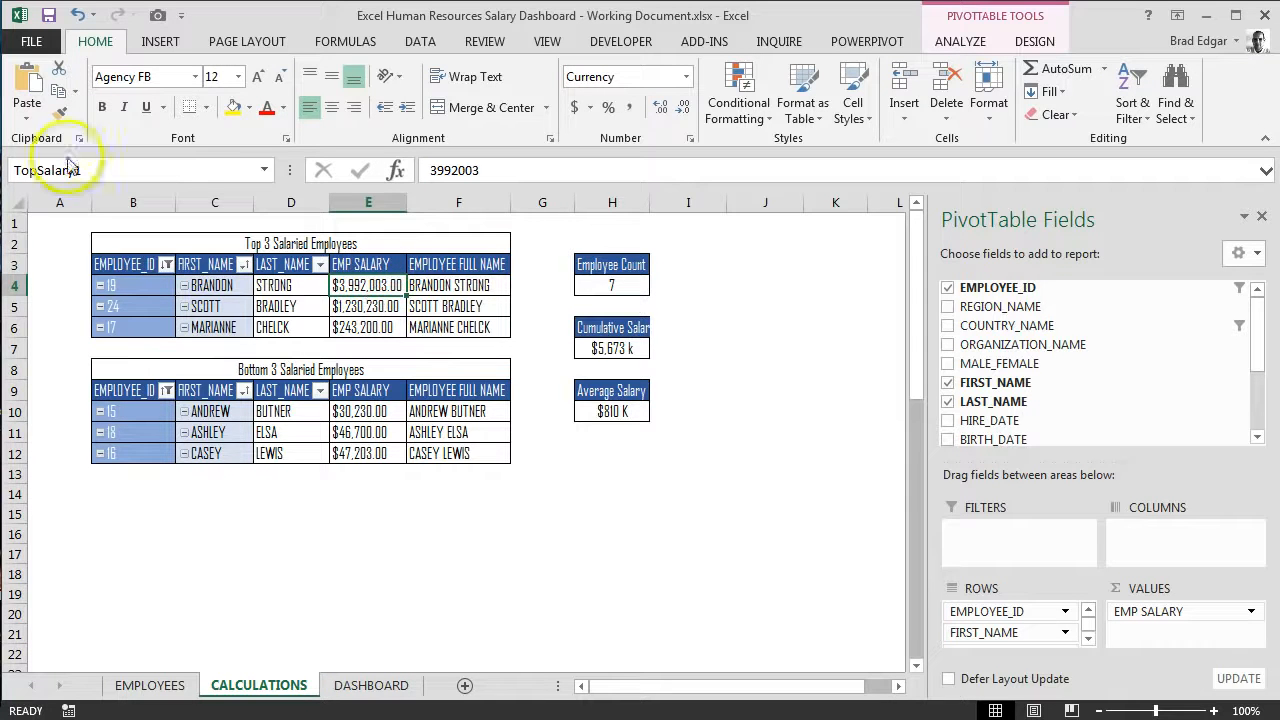
{"action": "left_click", "coordinate": [450, 290]}
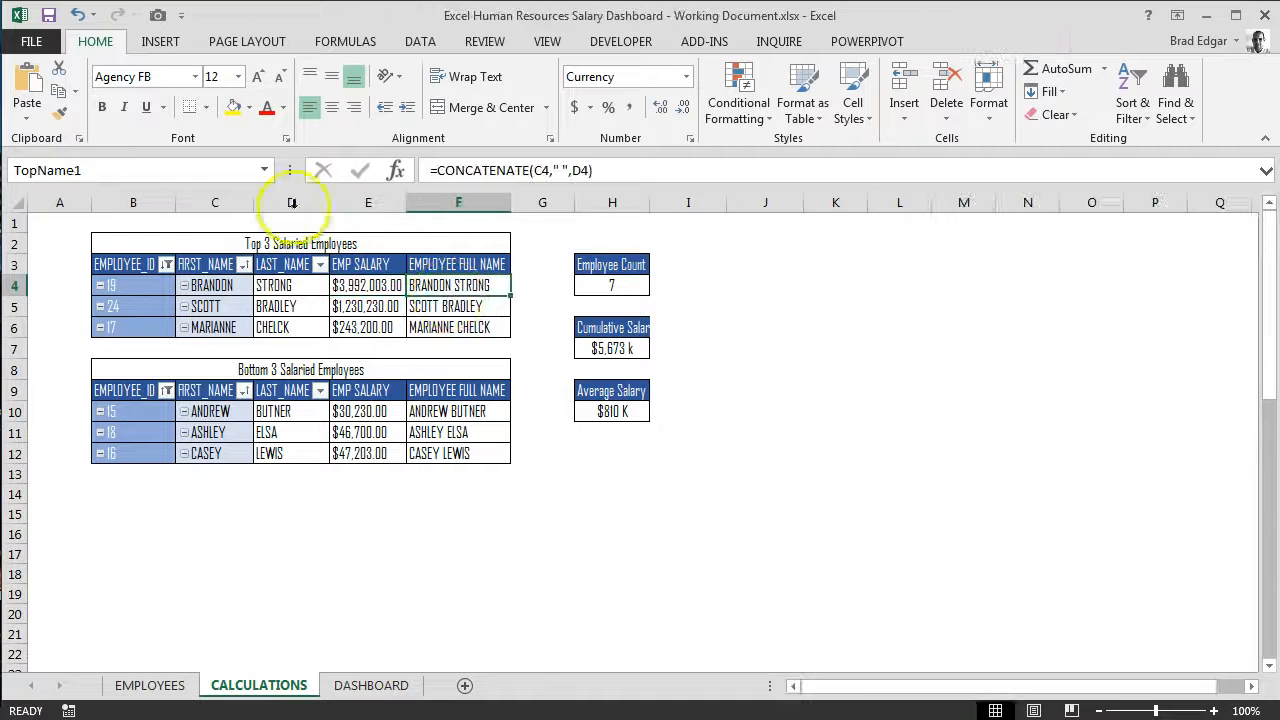
{"action": "left_click", "coordinate": [618, 286]}
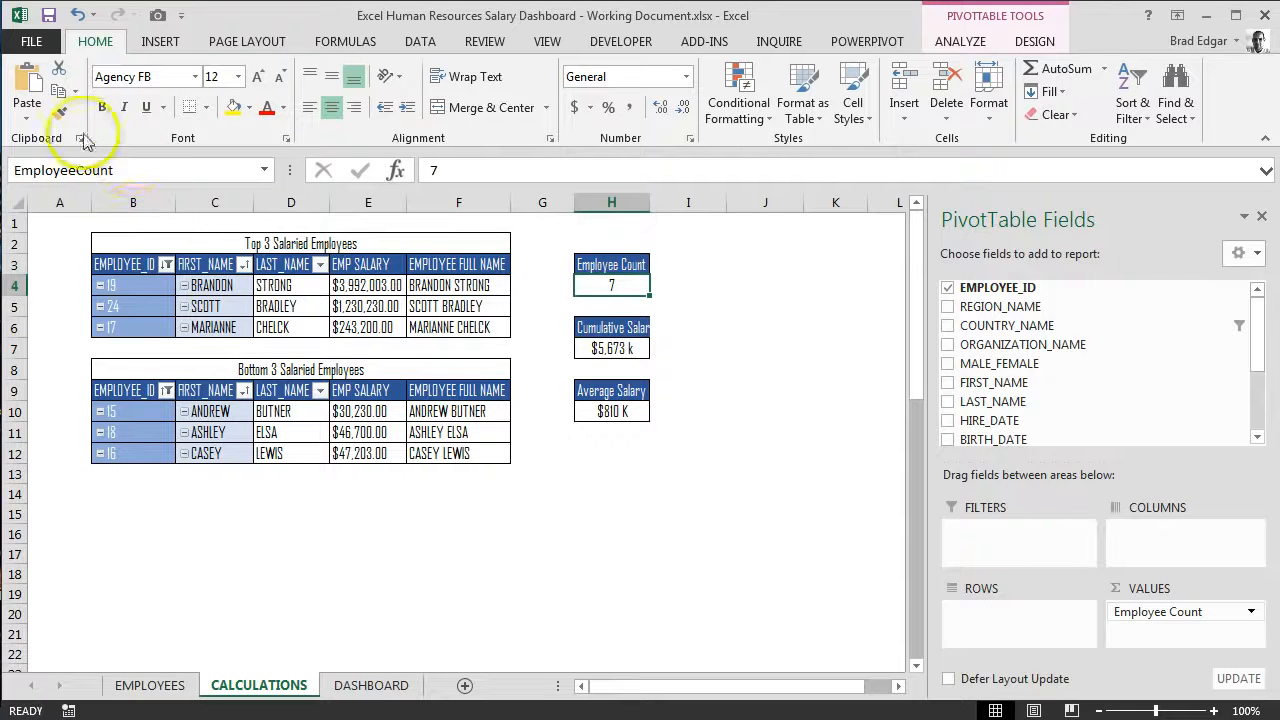